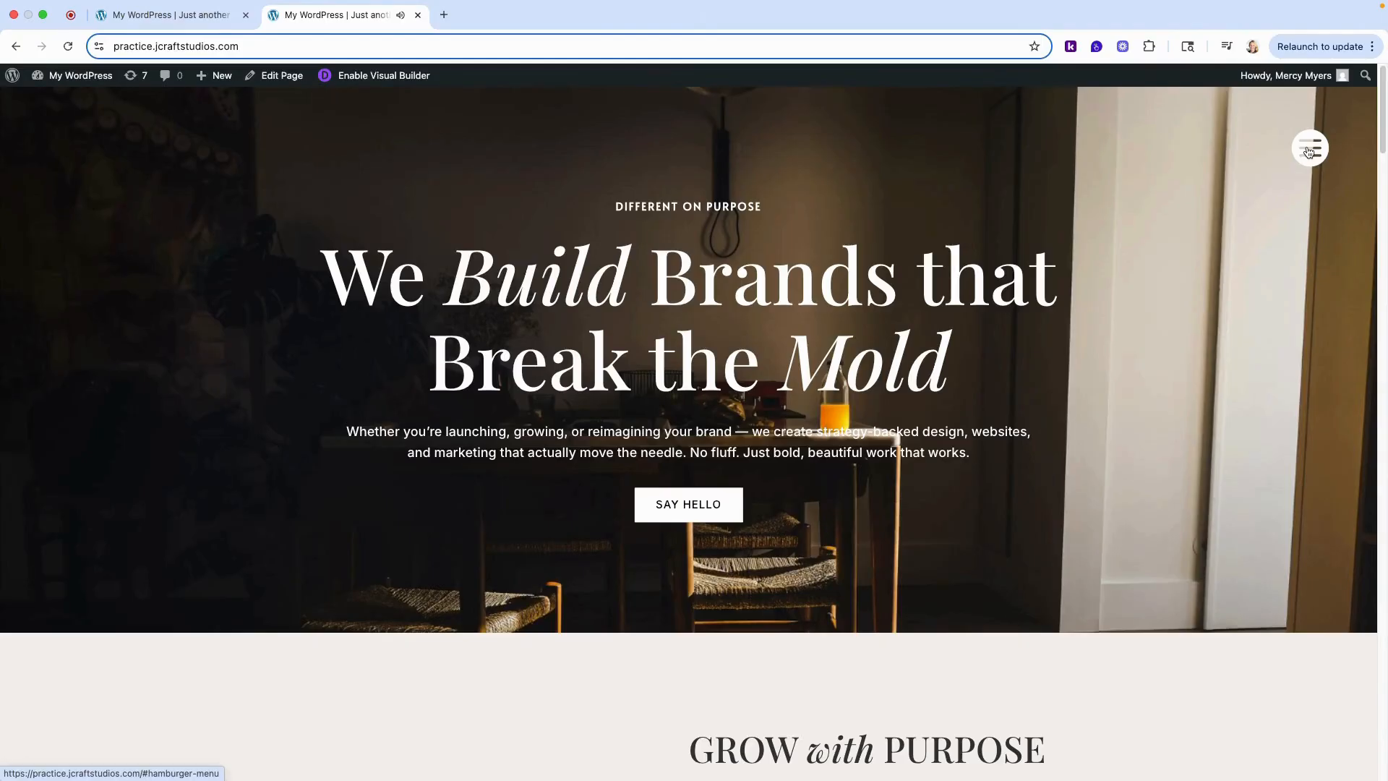
- Preview the full-screen hamburger menu on the live homepage, including its page links and featured images, and close it
{"action": "left_click", "coordinate": [1308, 149]}
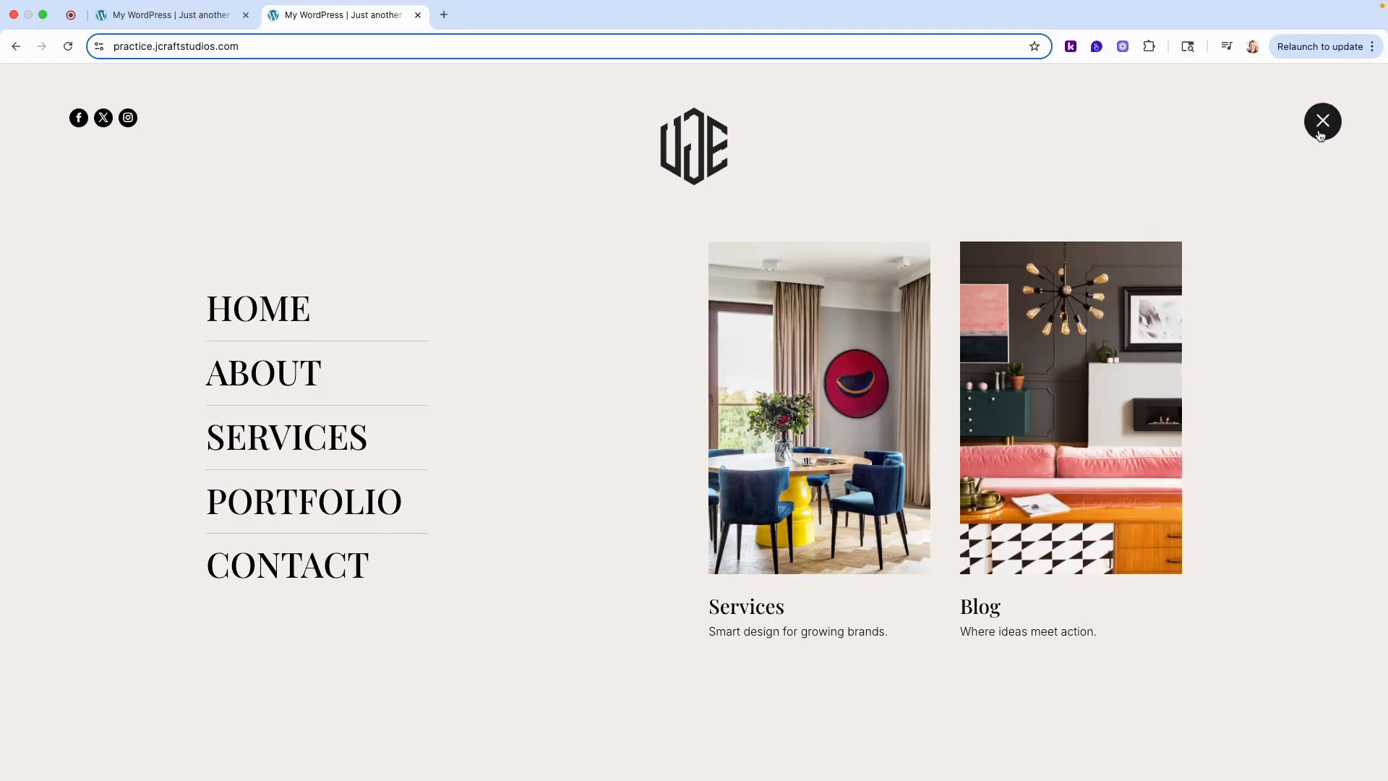
{"action": "left_click", "coordinate": [1322, 123]}
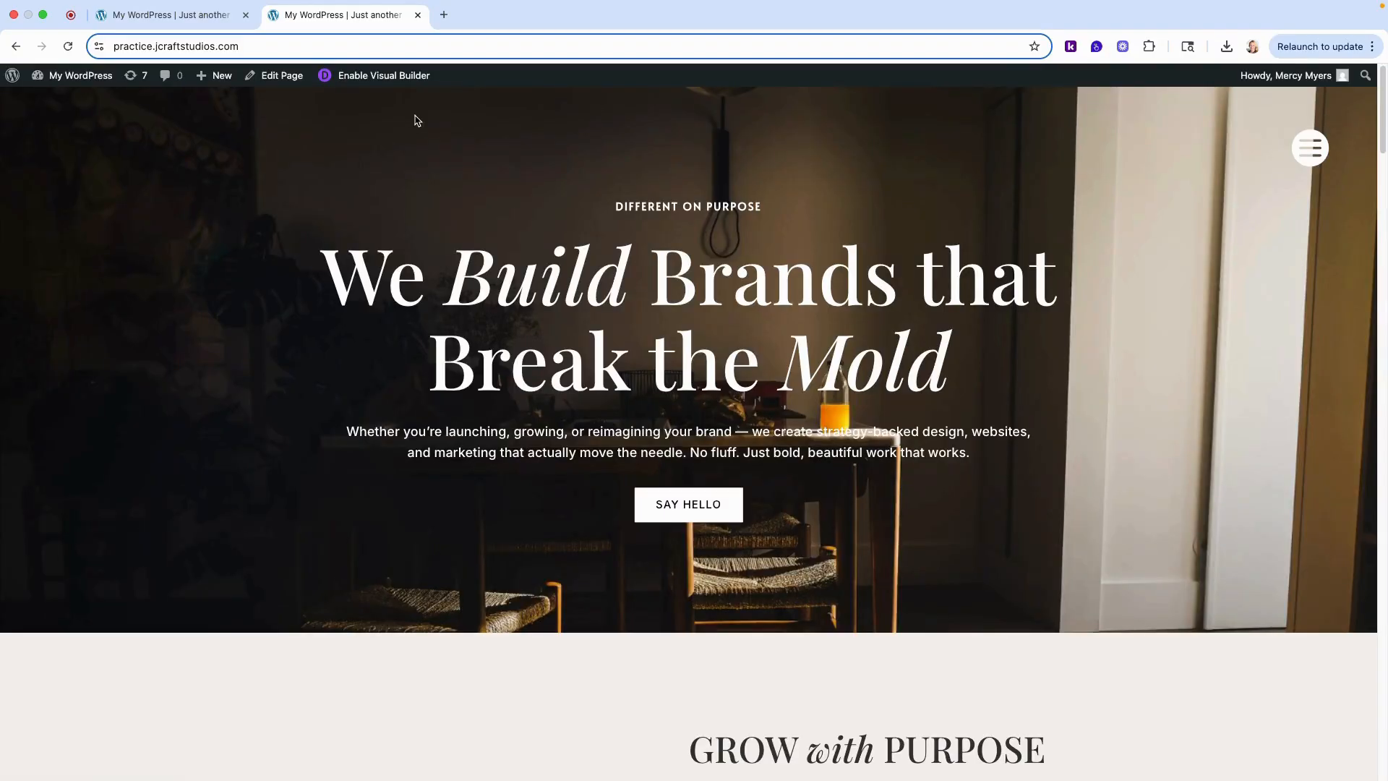
- Search the WordPress plugin directory for "popups for divi" from the site's admin area
{"action": "left_click", "coordinate": [73, 83]}
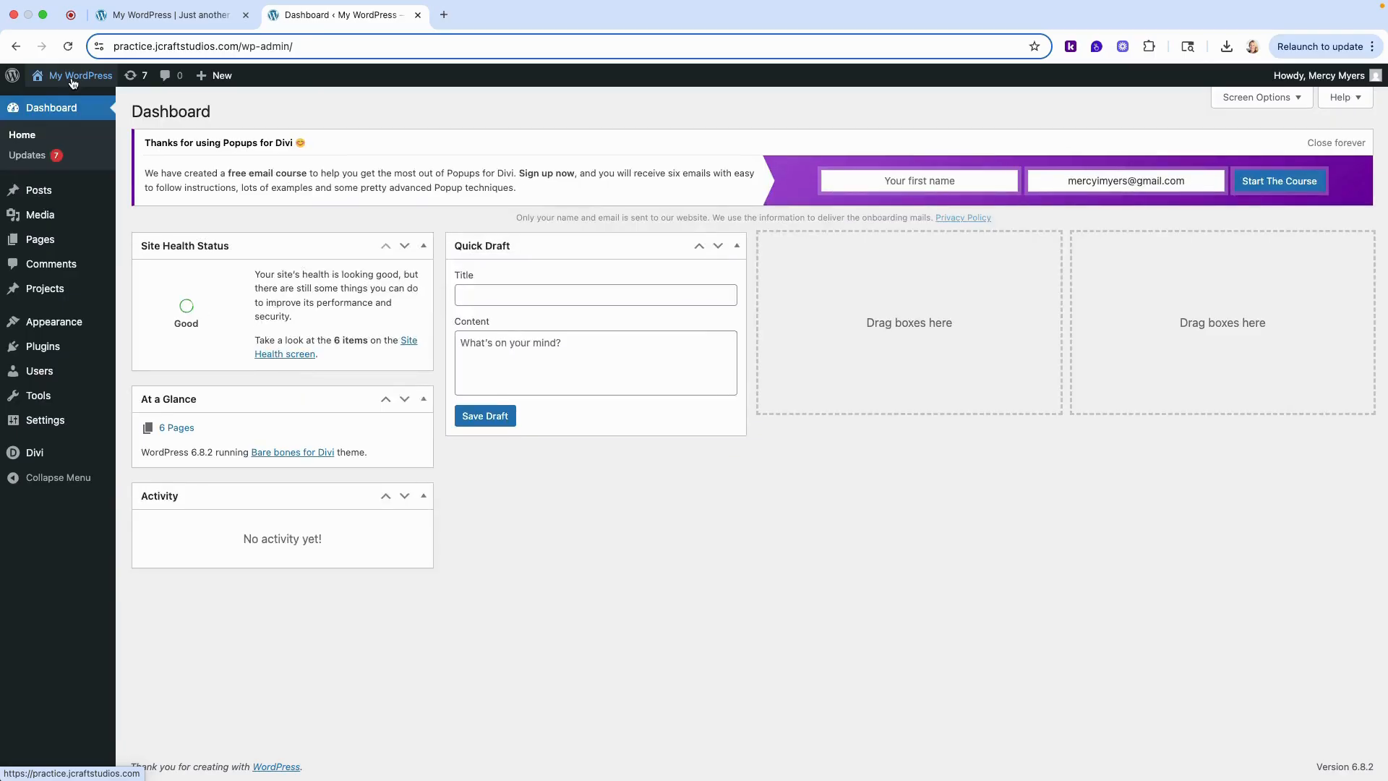
{"action": "left_click", "coordinate": [45, 349]}
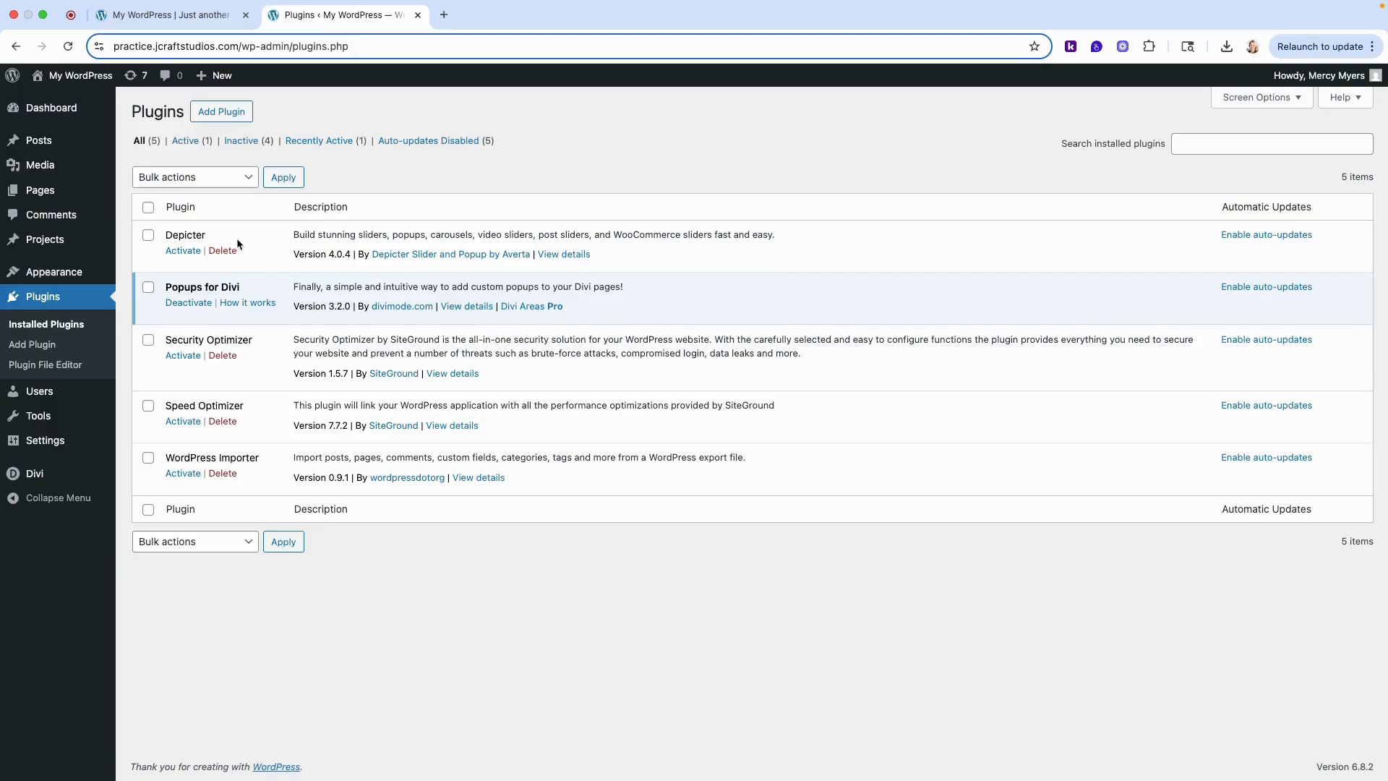
{"action": "left_click", "coordinate": [232, 112]}
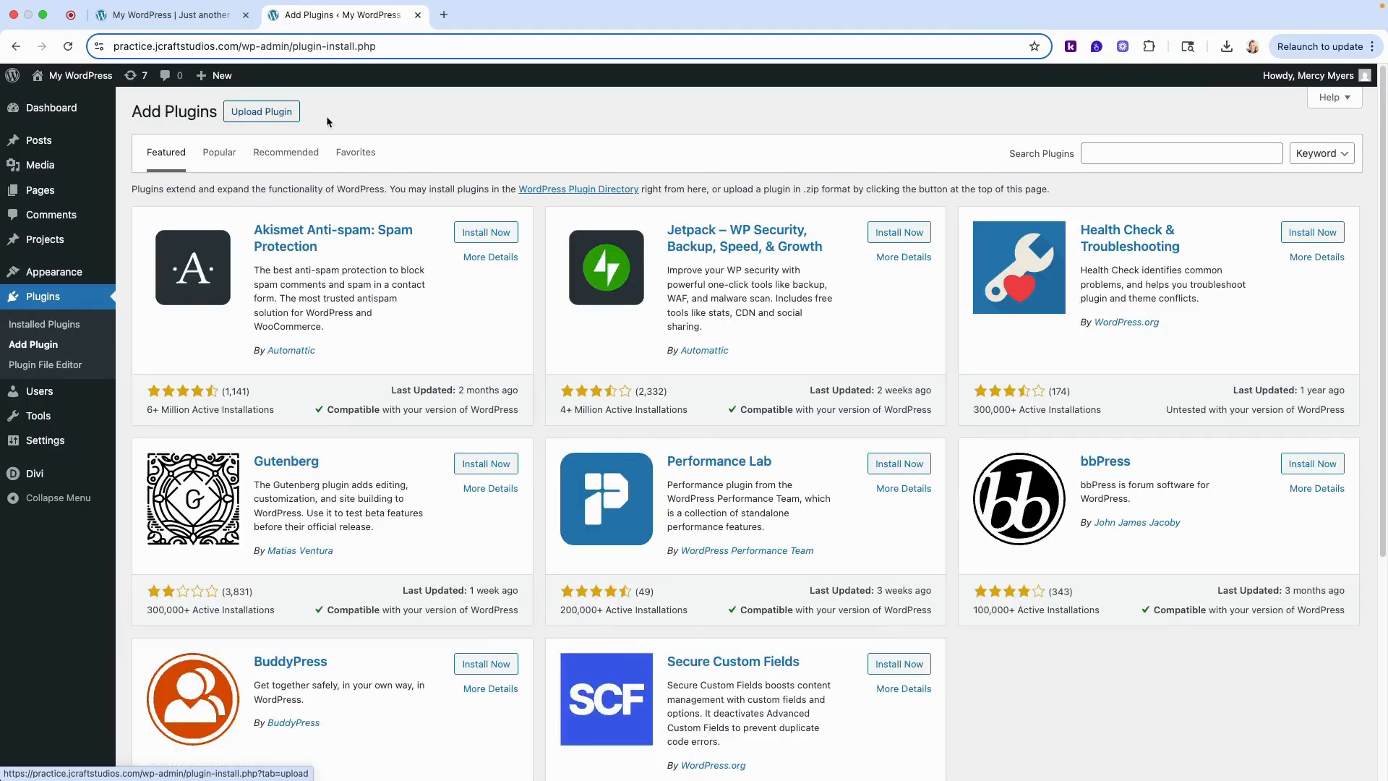
{"action": "left_click", "coordinate": [1138, 155]}
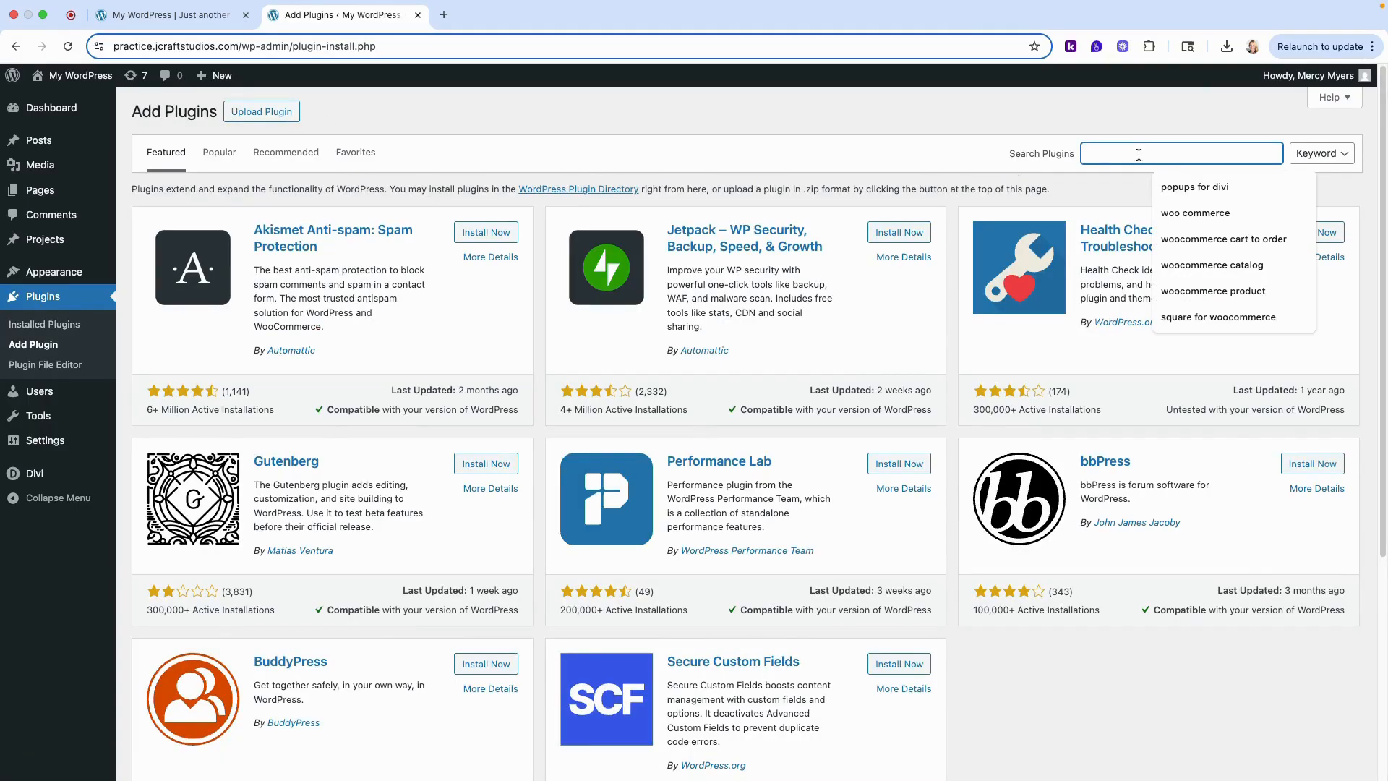
{"action": "type", "text": "popups"}
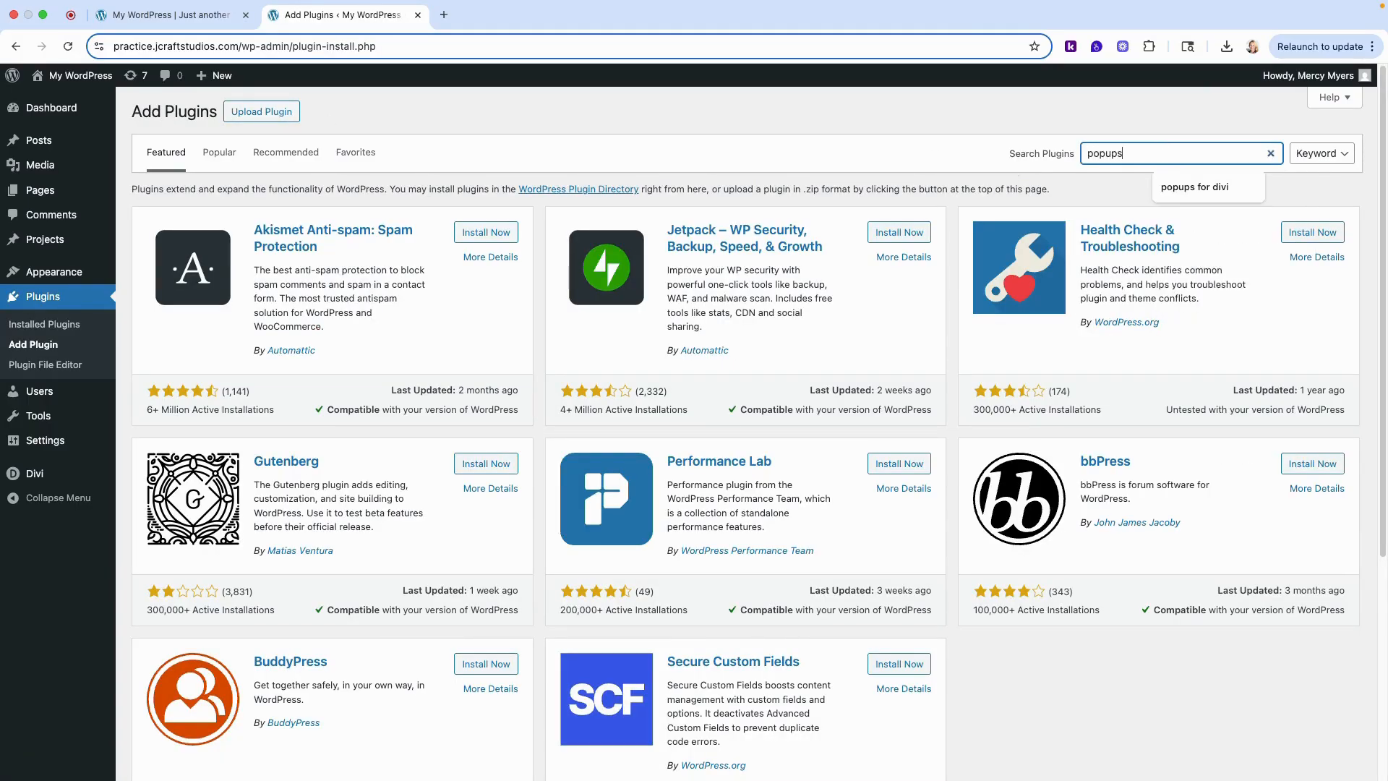
{"action": "type", "text": " for divi"}
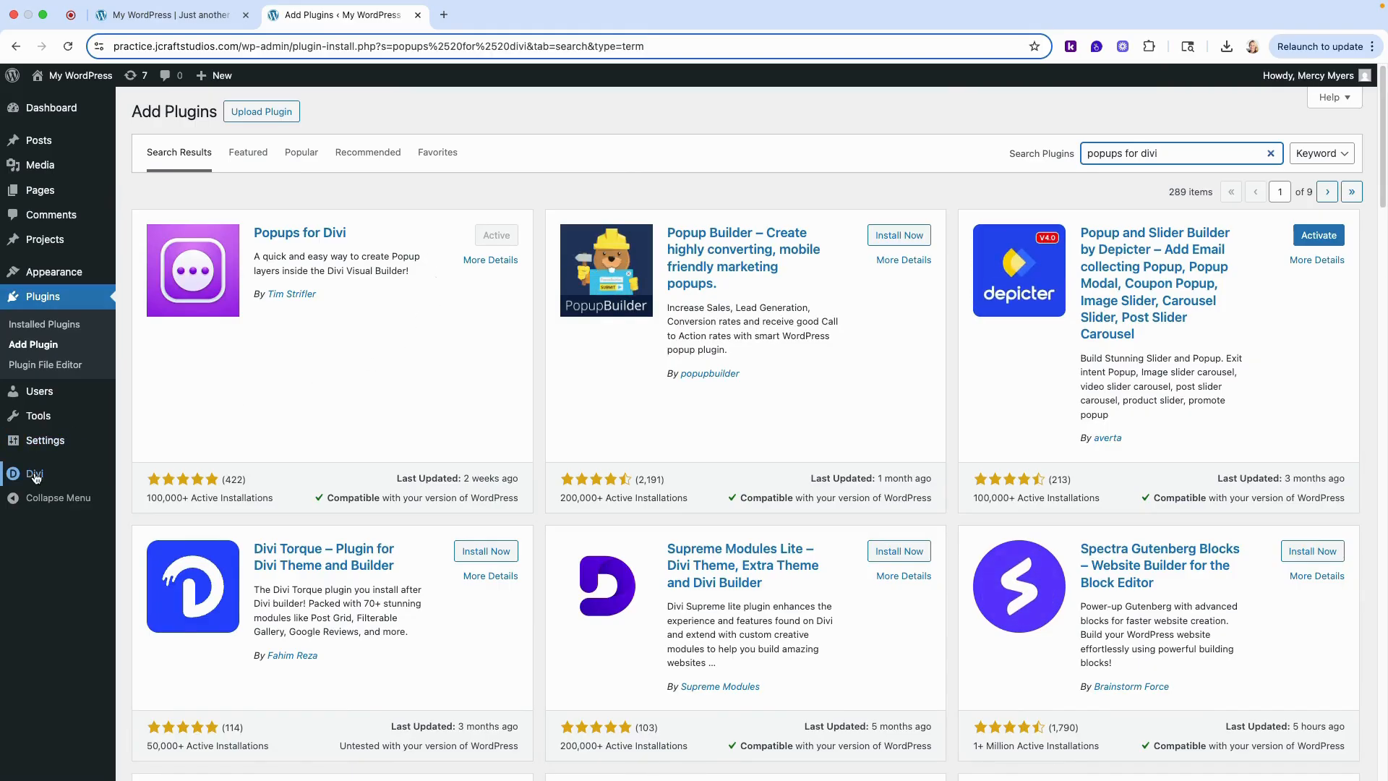
- Start building a custom header for the "Specific Pages: Fly-Out Menu" template in the Divi Theme Builder
{"action": "mouse_move", "coordinate": [35, 477]}
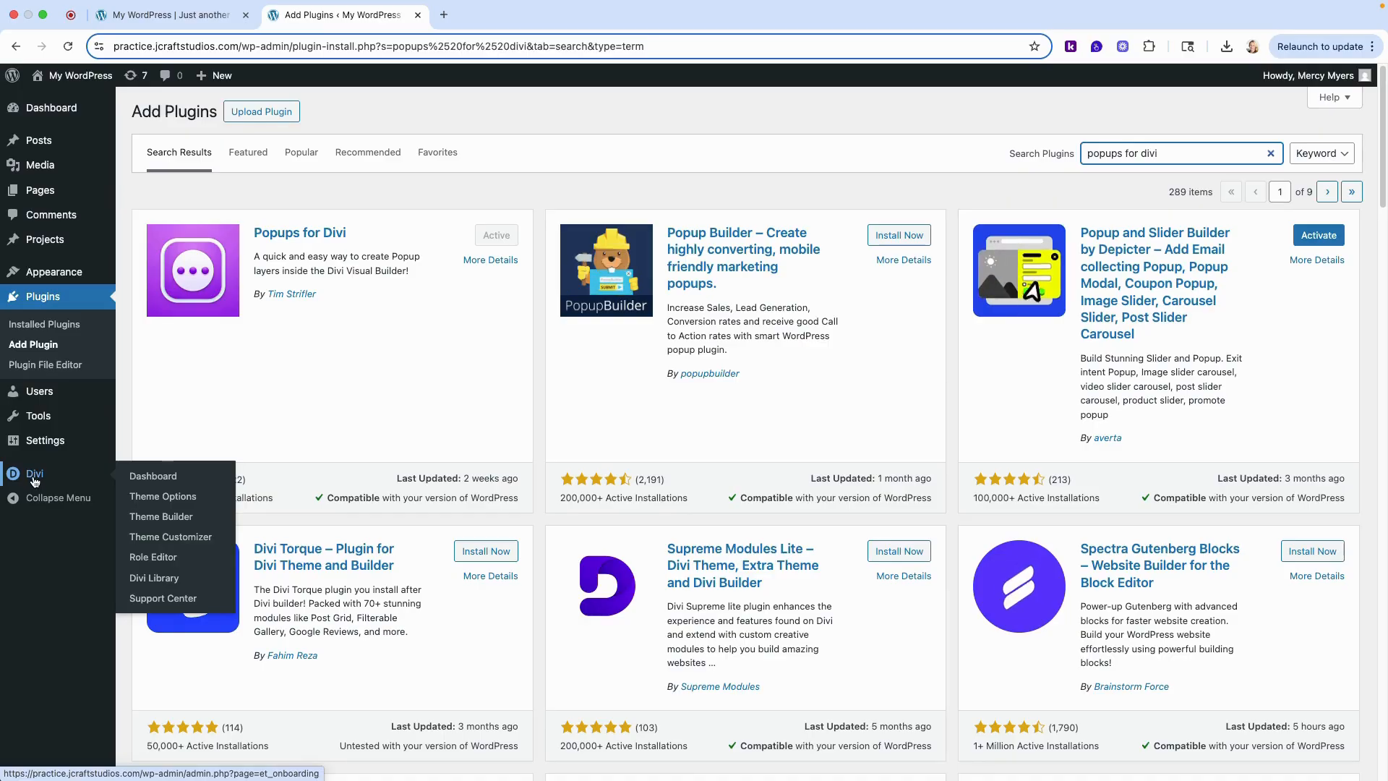
{"action": "left_click", "coordinate": [150, 518]}
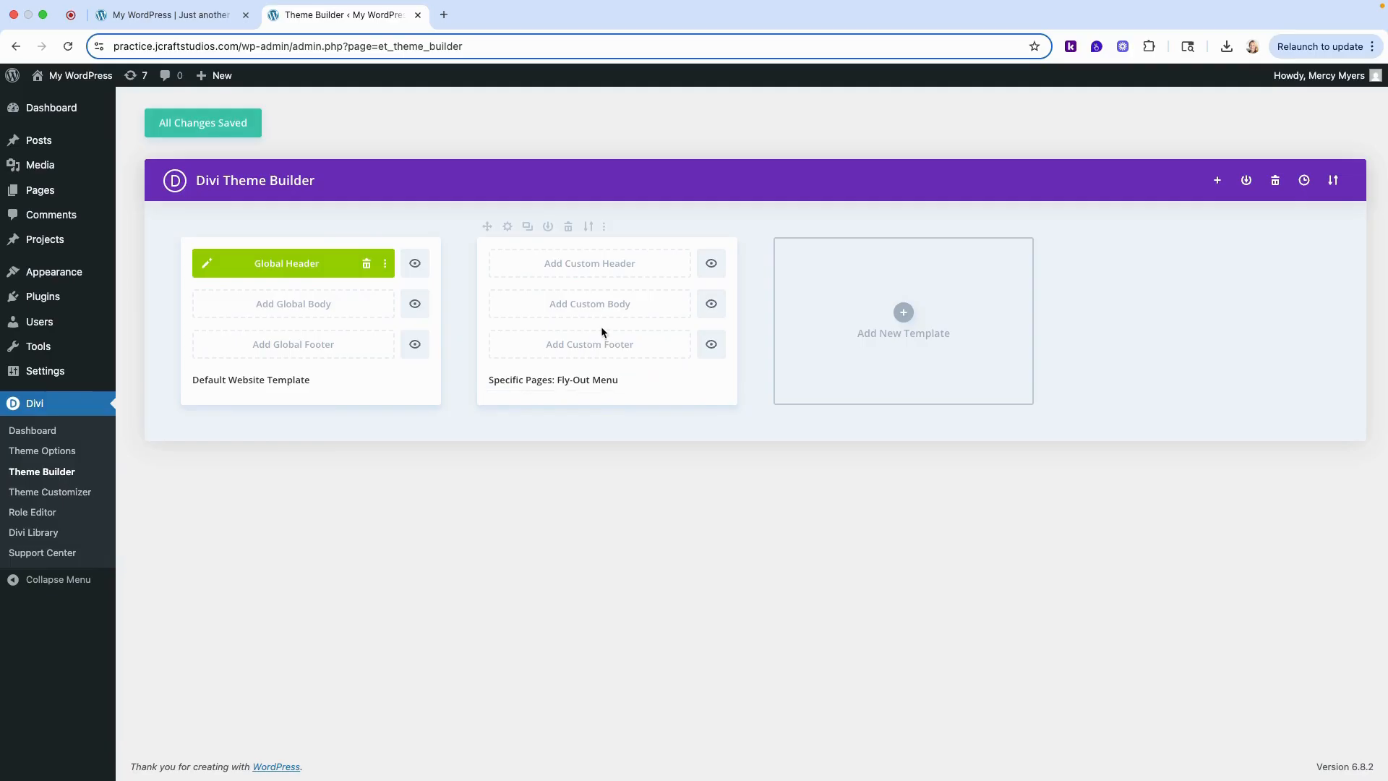
{"action": "left_click", "coordinate": [584, 270]}
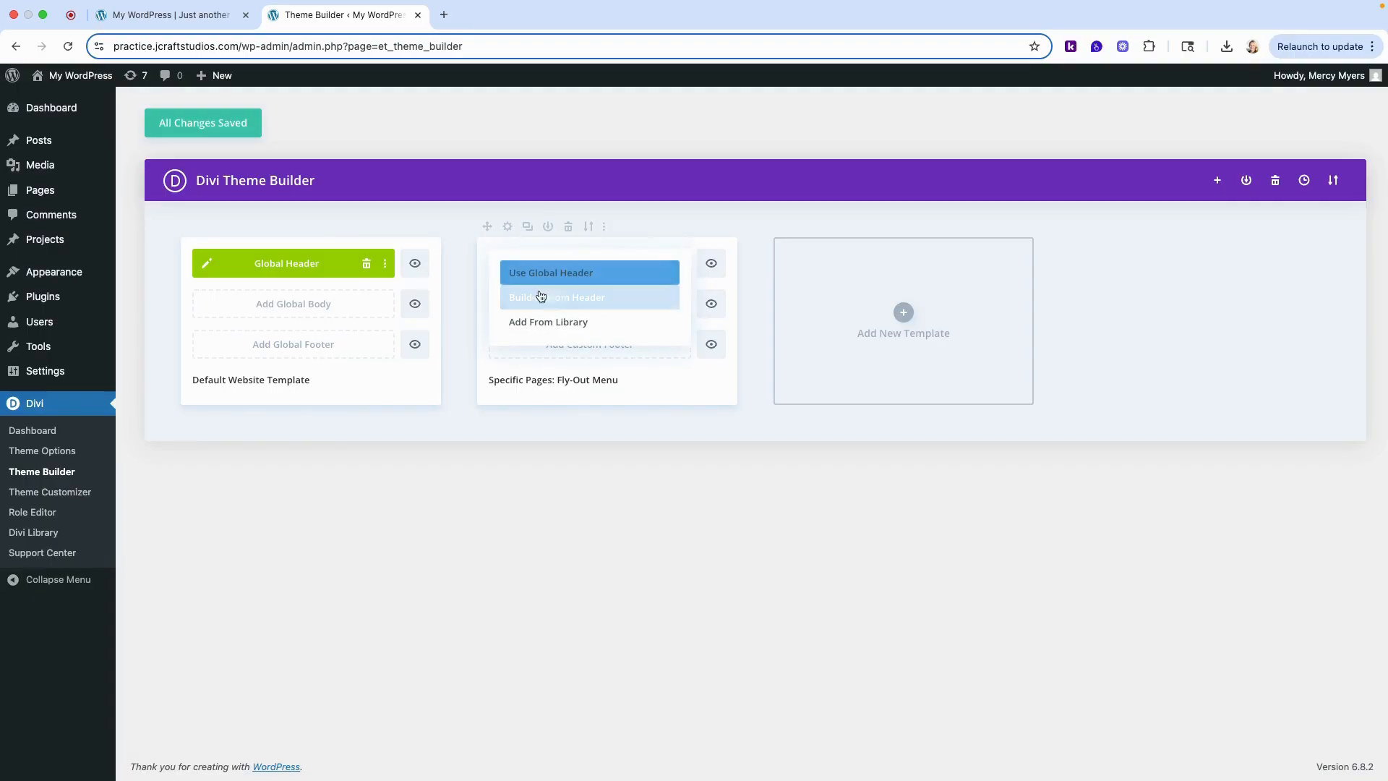
{"action": "left_click", "coordinate": [561, 298]}
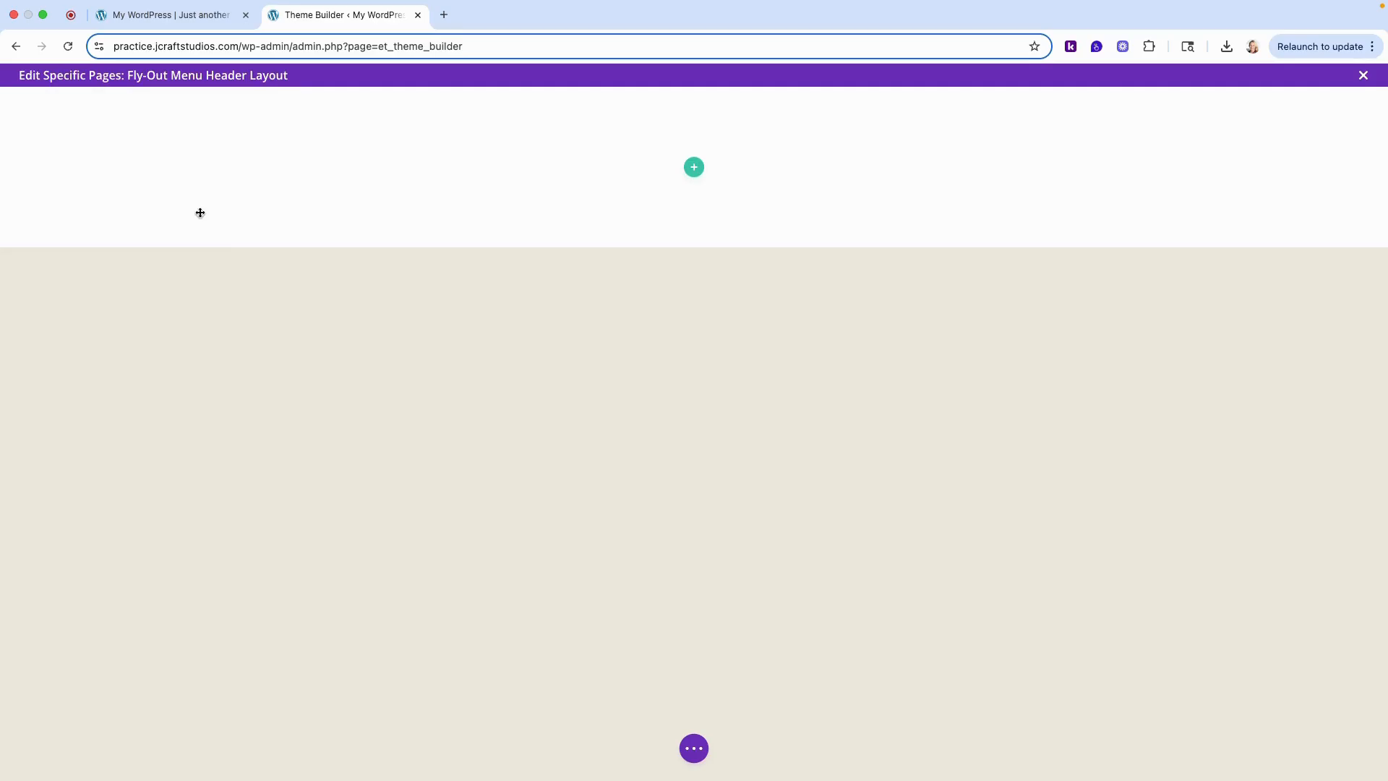
- Insert a single-column row in the empty header section and add an Icon module to it
{"action": "mouse_move", "coordinate": [613, 166]}
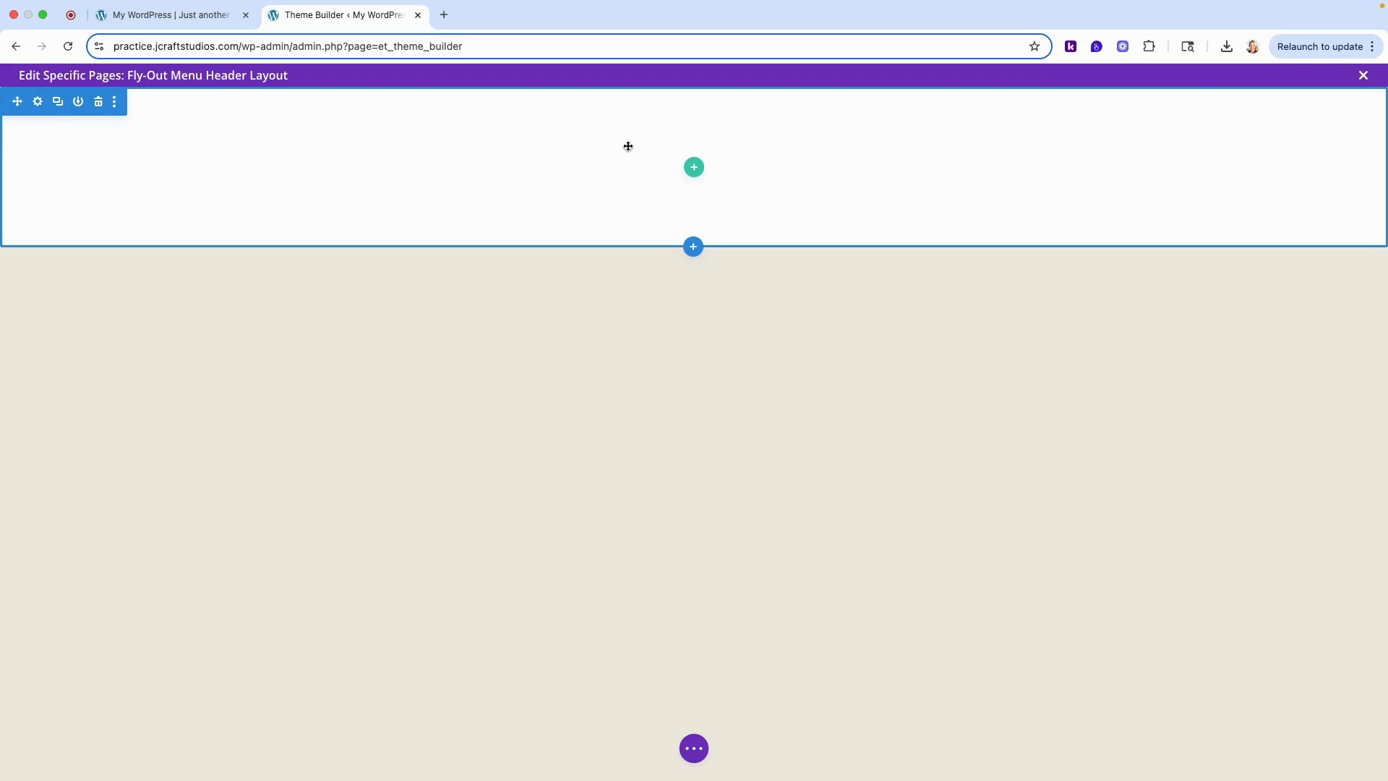
{"action": "left_click", "coordinate": [693, 168]}
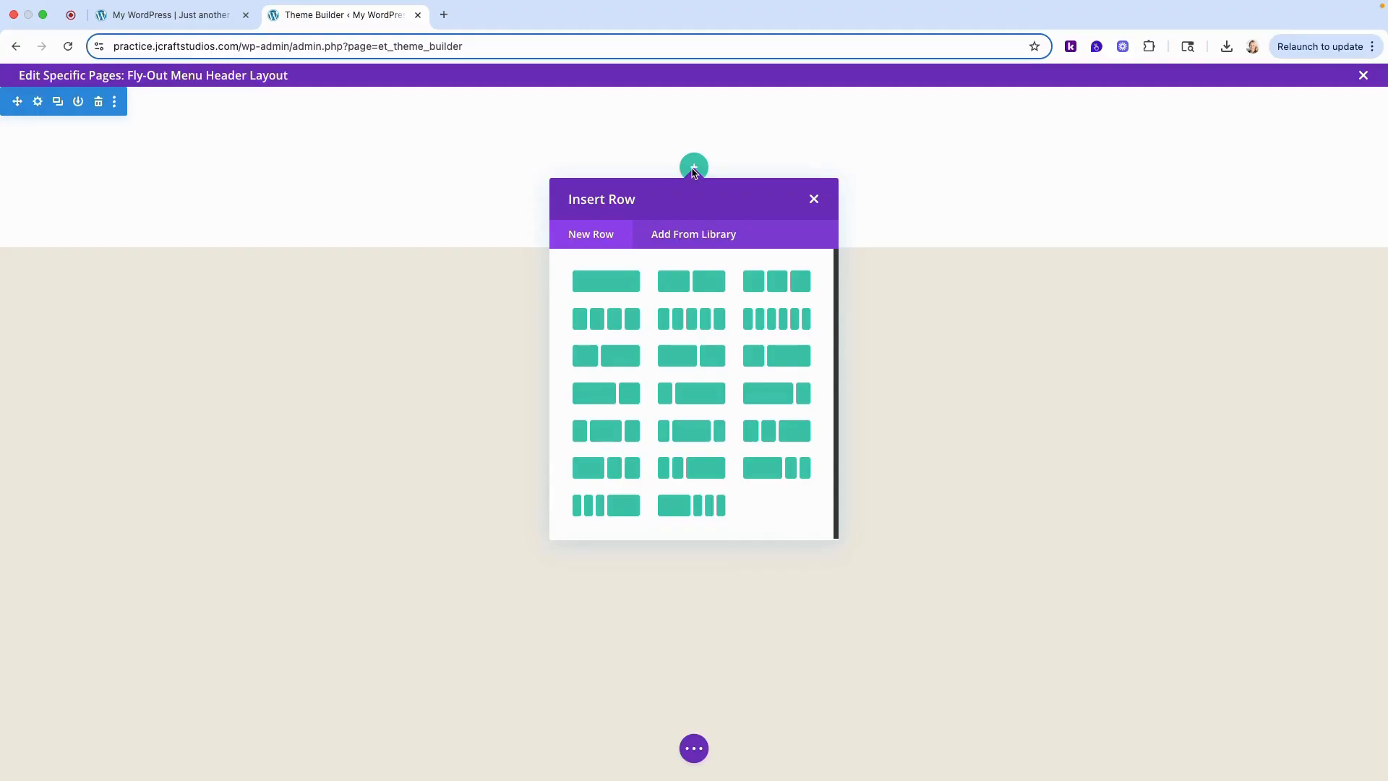
{"action": "left_click", "coordinate": [625, 288]}
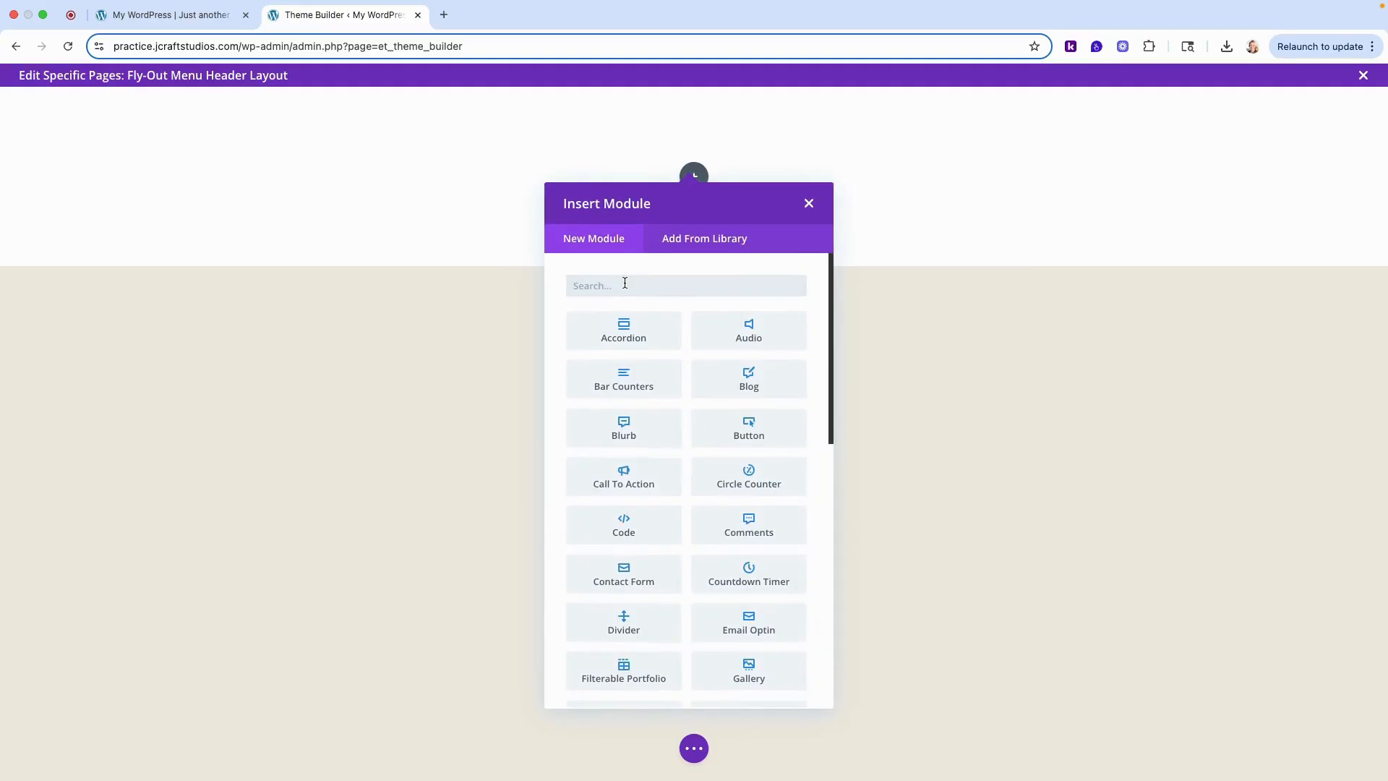
{"action": "type", "text": "icon"}
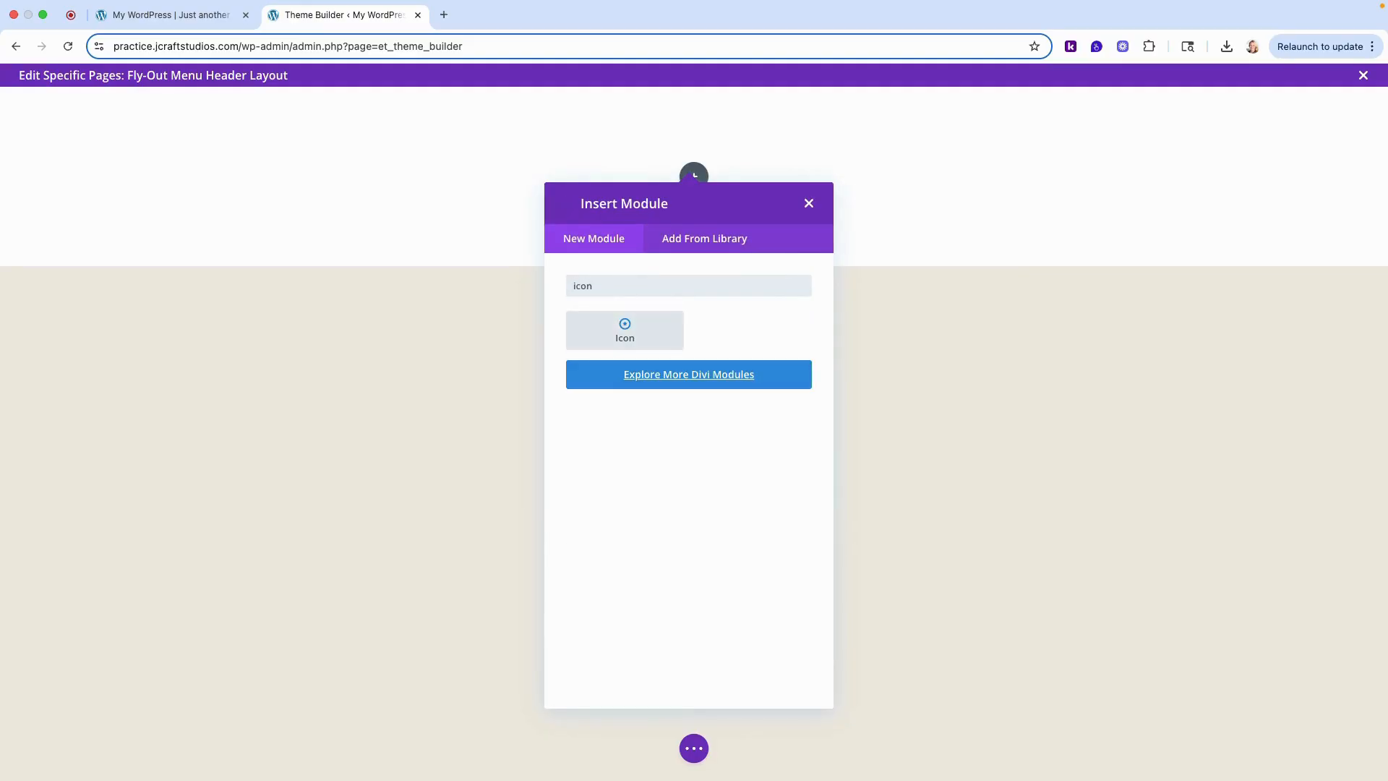
{"action": "left_click", "coordinate": [625, 331]}
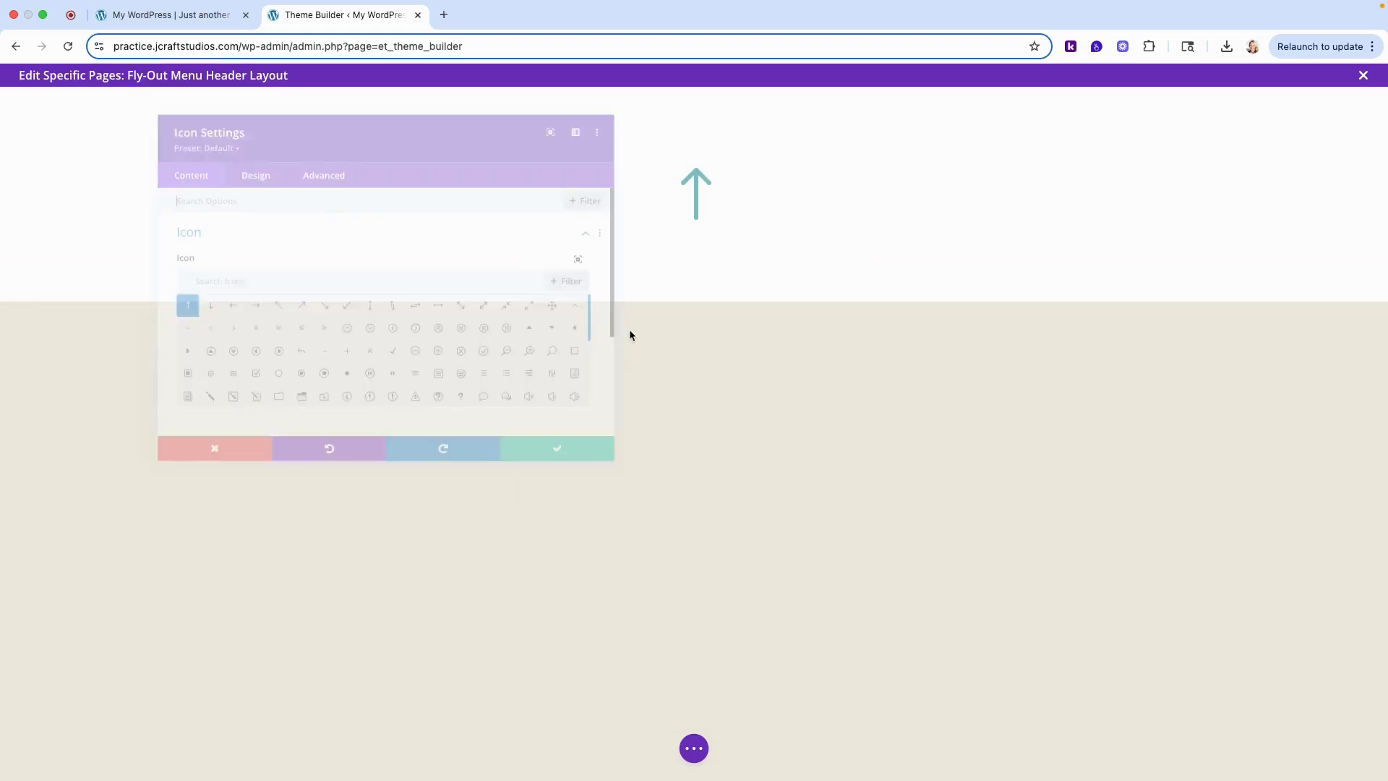
- Find icons matching "hamburger" and choose the solid circular three-line one for the Icon module
{"action": "left_click_drag", "start_coordinate": [474, 115], "coordinate": [432, 138]}
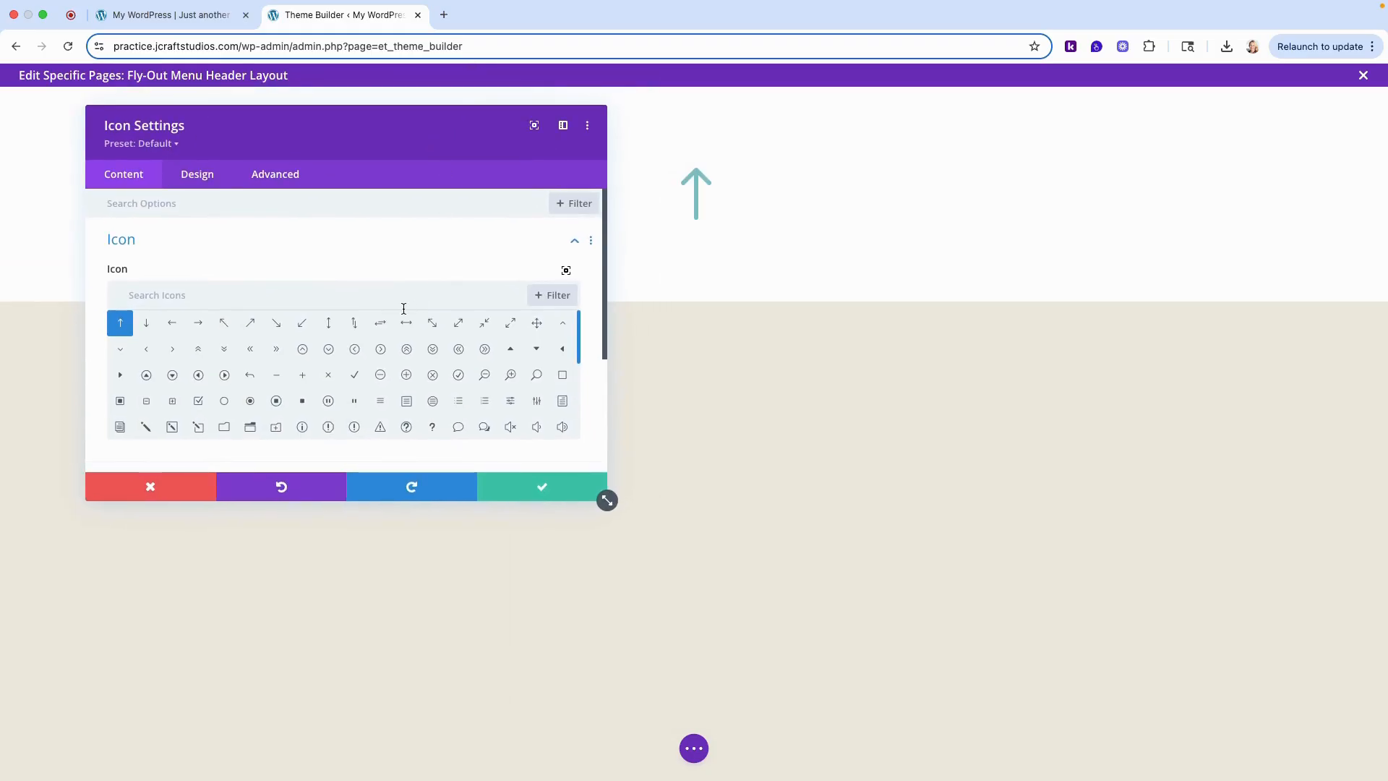
{"action": "left_click", "coordinate": [401, 304]}
{"action": "type", "text": "ha"}
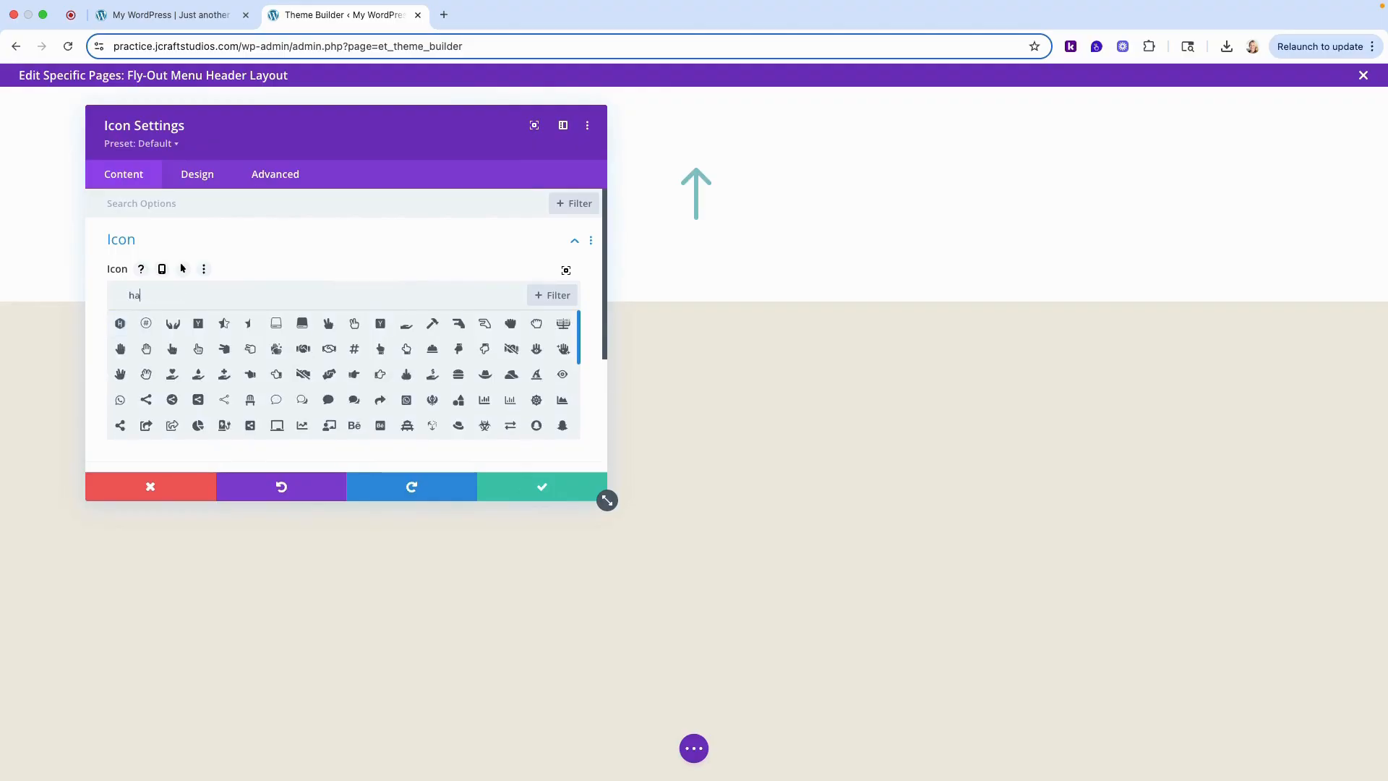
{"action": "type", "text": "mburger"}
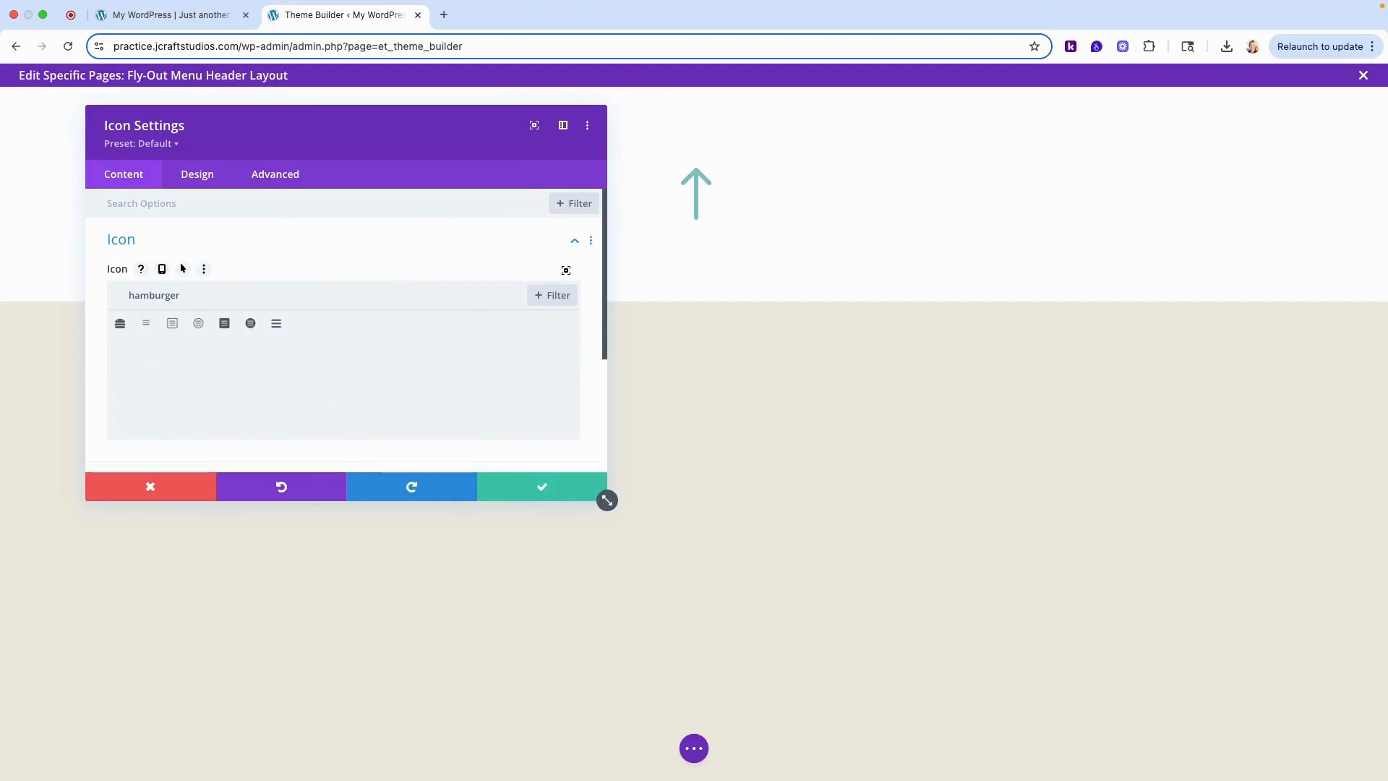
{"action": "left_click", "coordinate": [252, 327]}
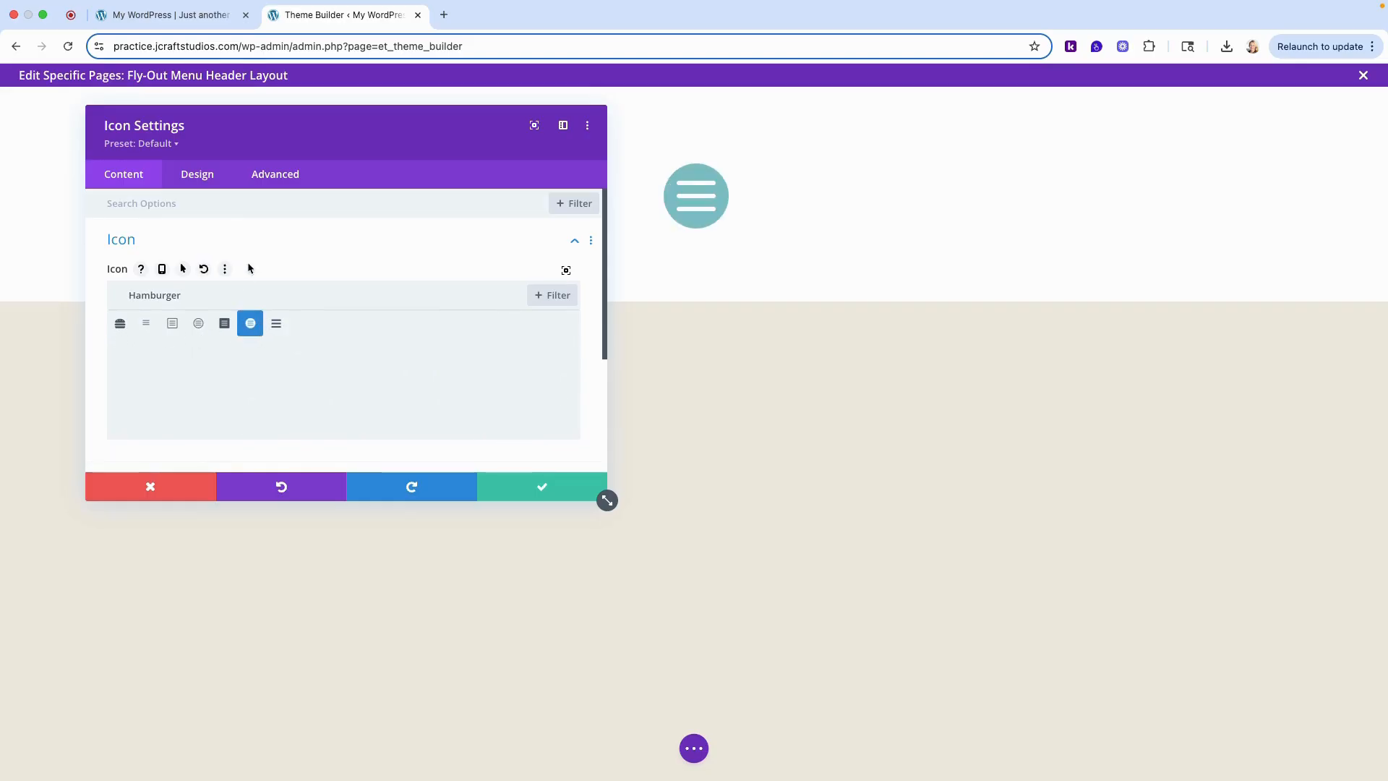
- Set the hamburger icon's color to black and its size to 50 px
{"action": "left_click", "coordinate": [199, 179]}
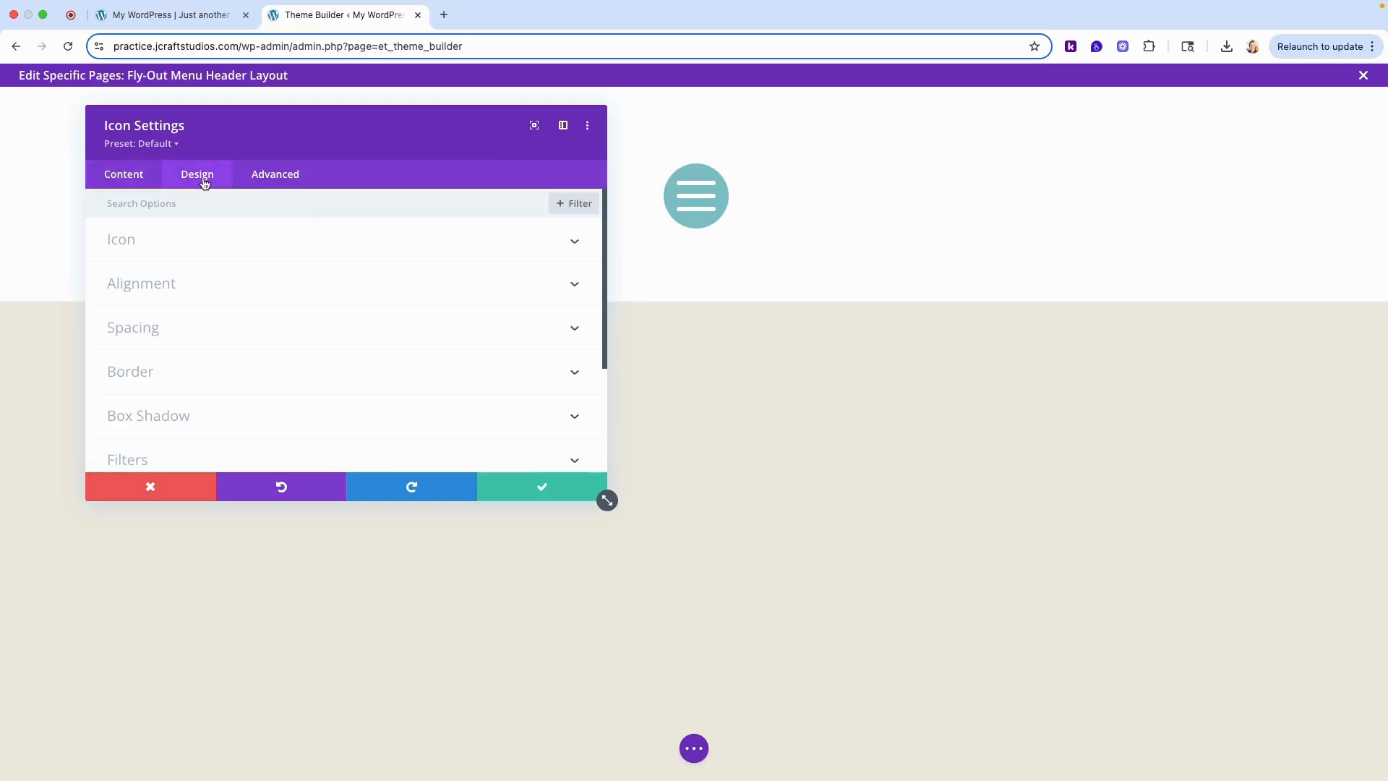
{"action": "left_click", "coordinate": [130, 243]}
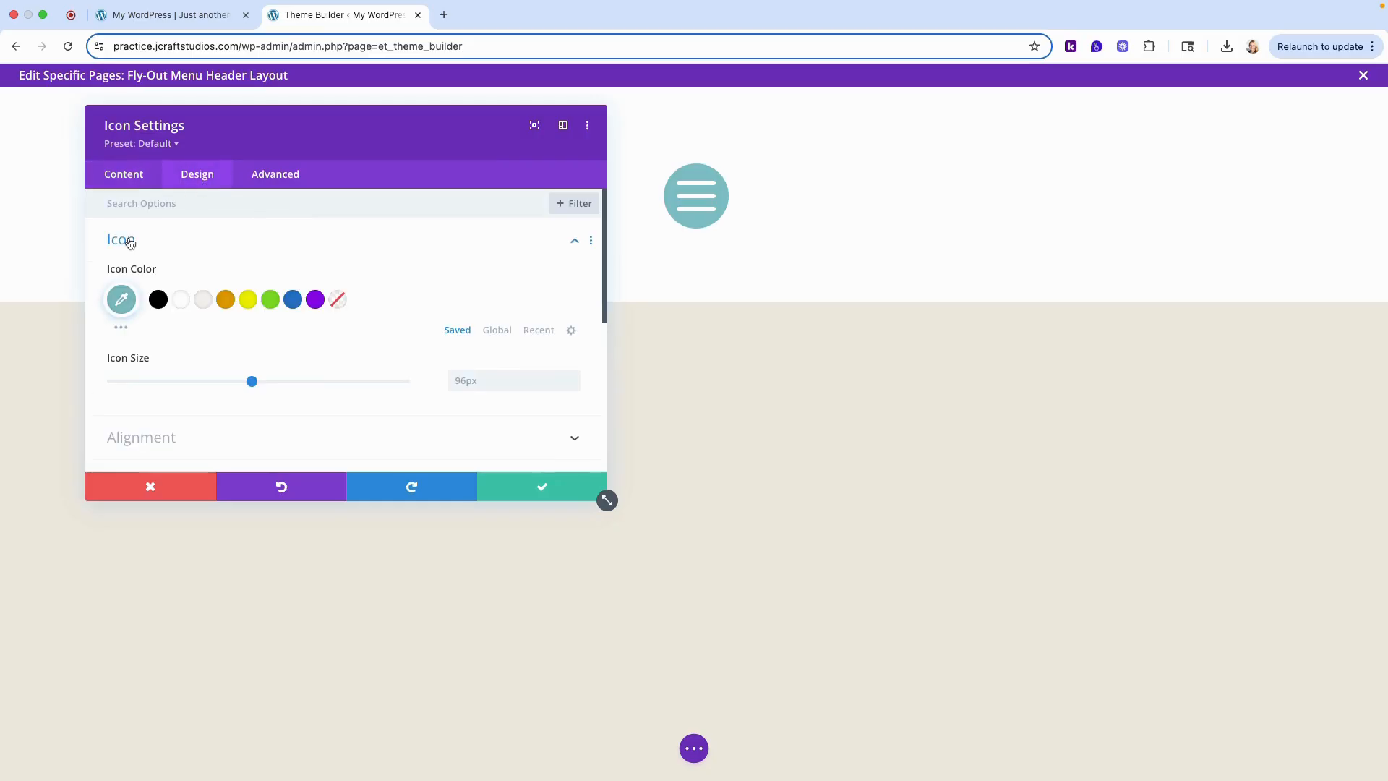
{"action": "left_click", "coordinate": [159, 304]}
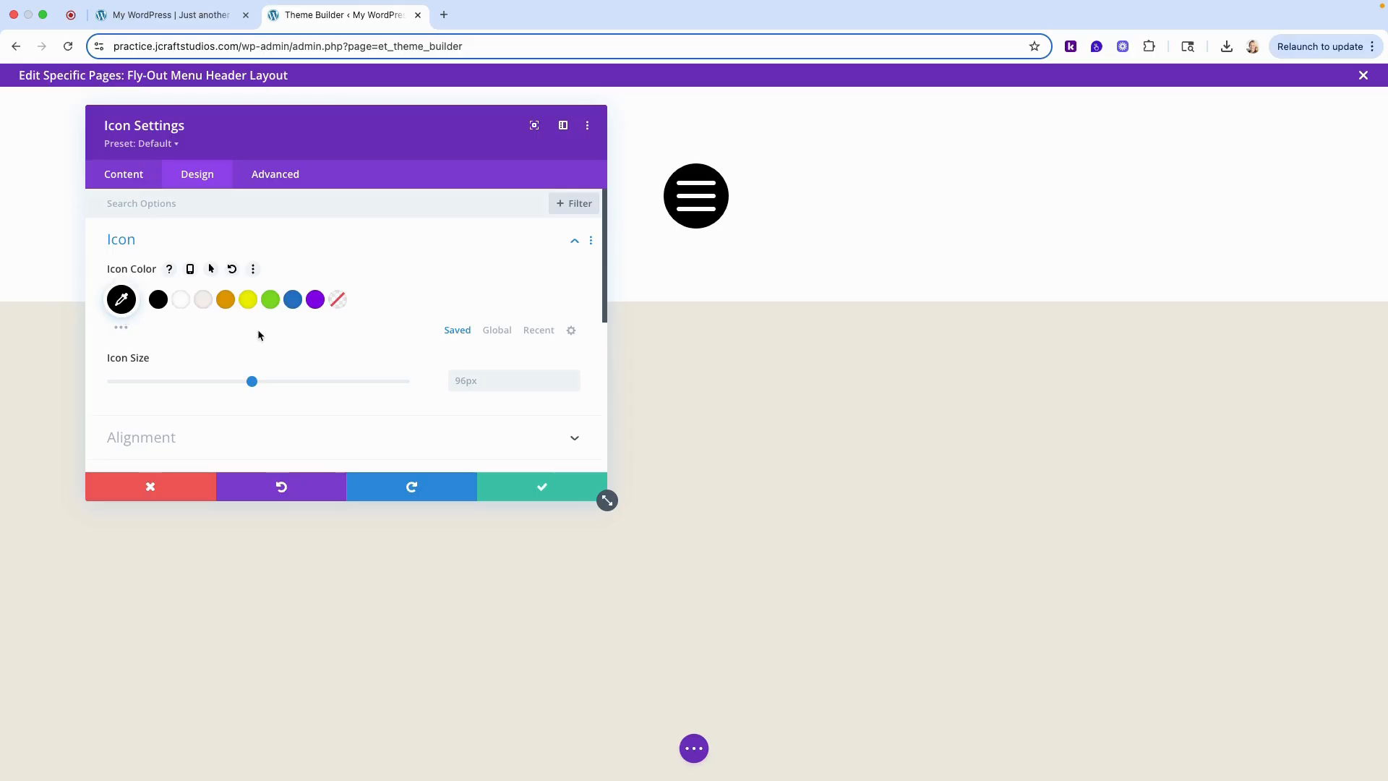
{"action": "left_click", "coordinate": [483, 377]}
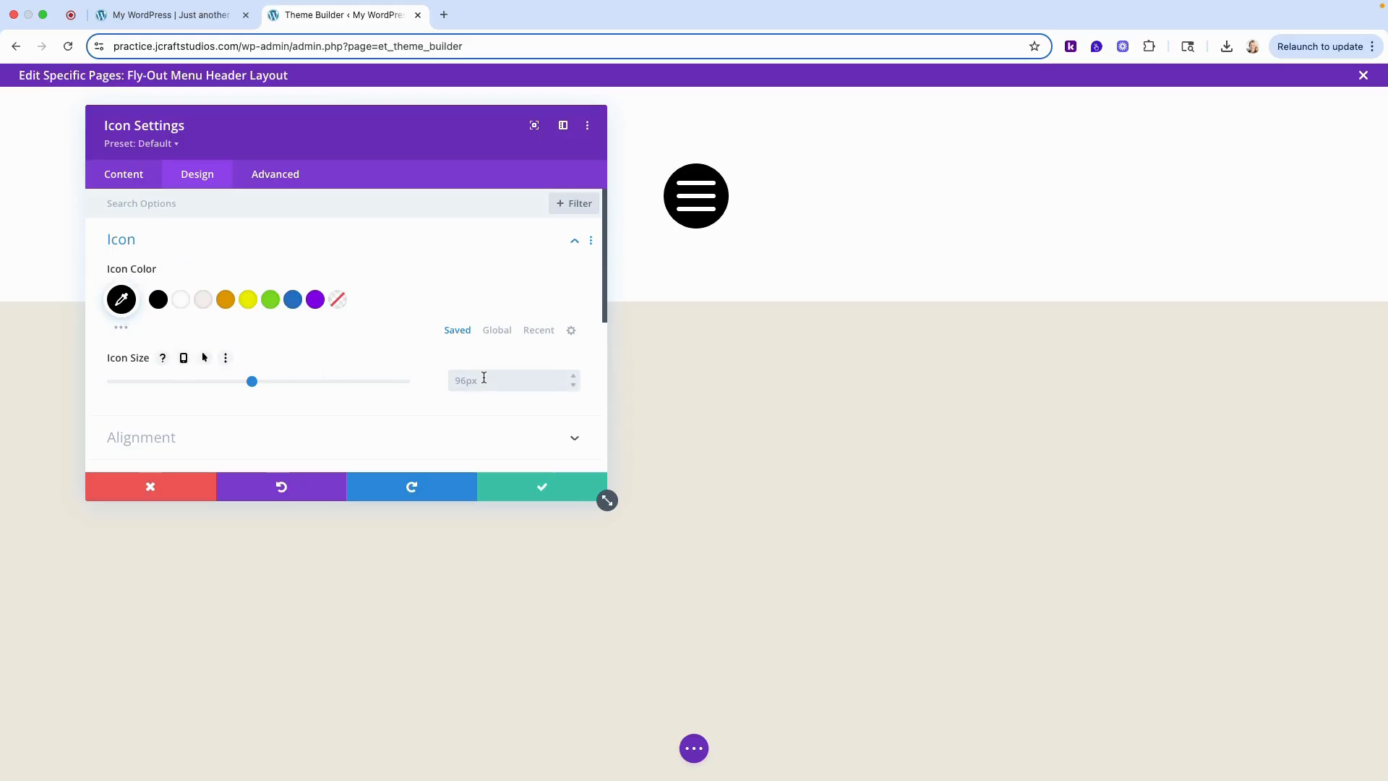
{"action": "type", "text": "50"}
{"action": "left_click", "coordinate": [147, 246]}
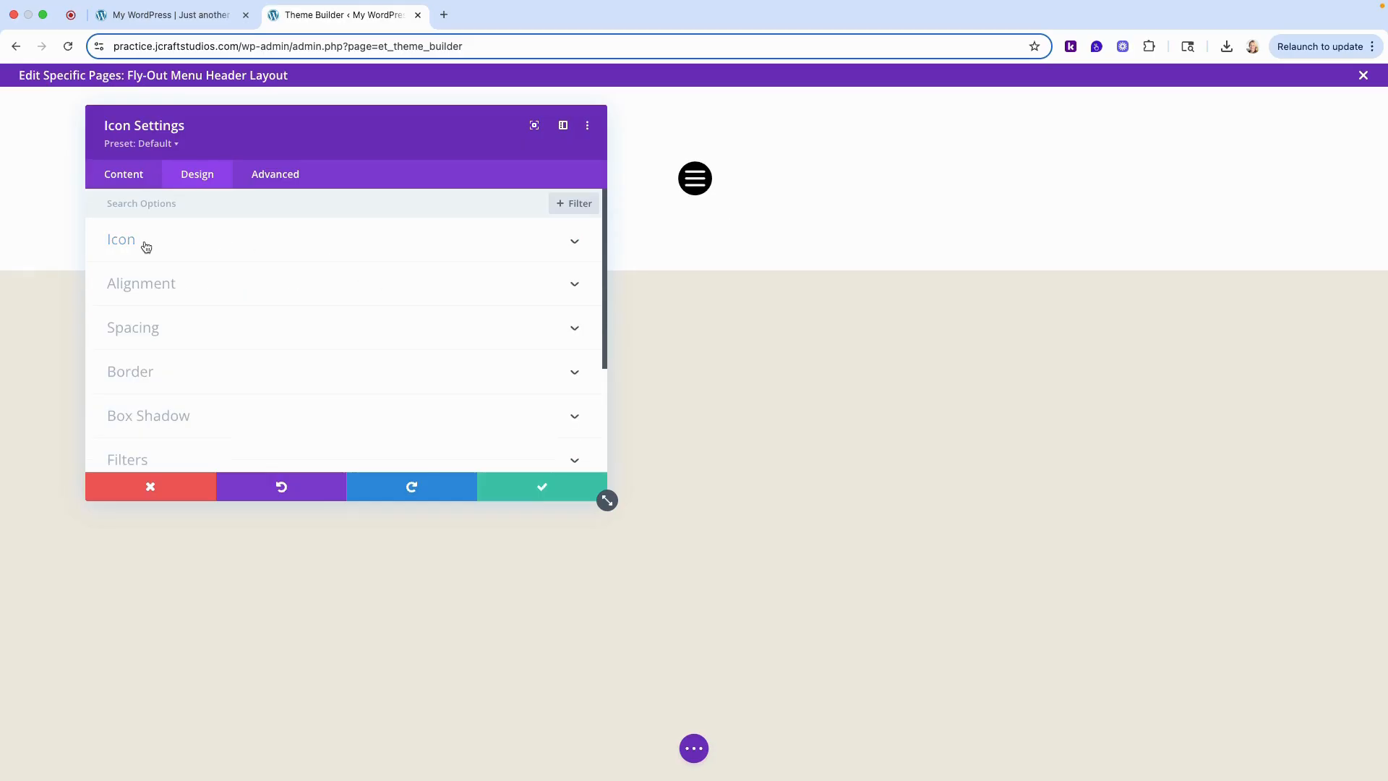
- Set the hamburger icon's alignment to right within its row
{"action": "left_click", "coordinate": [153, 283]}
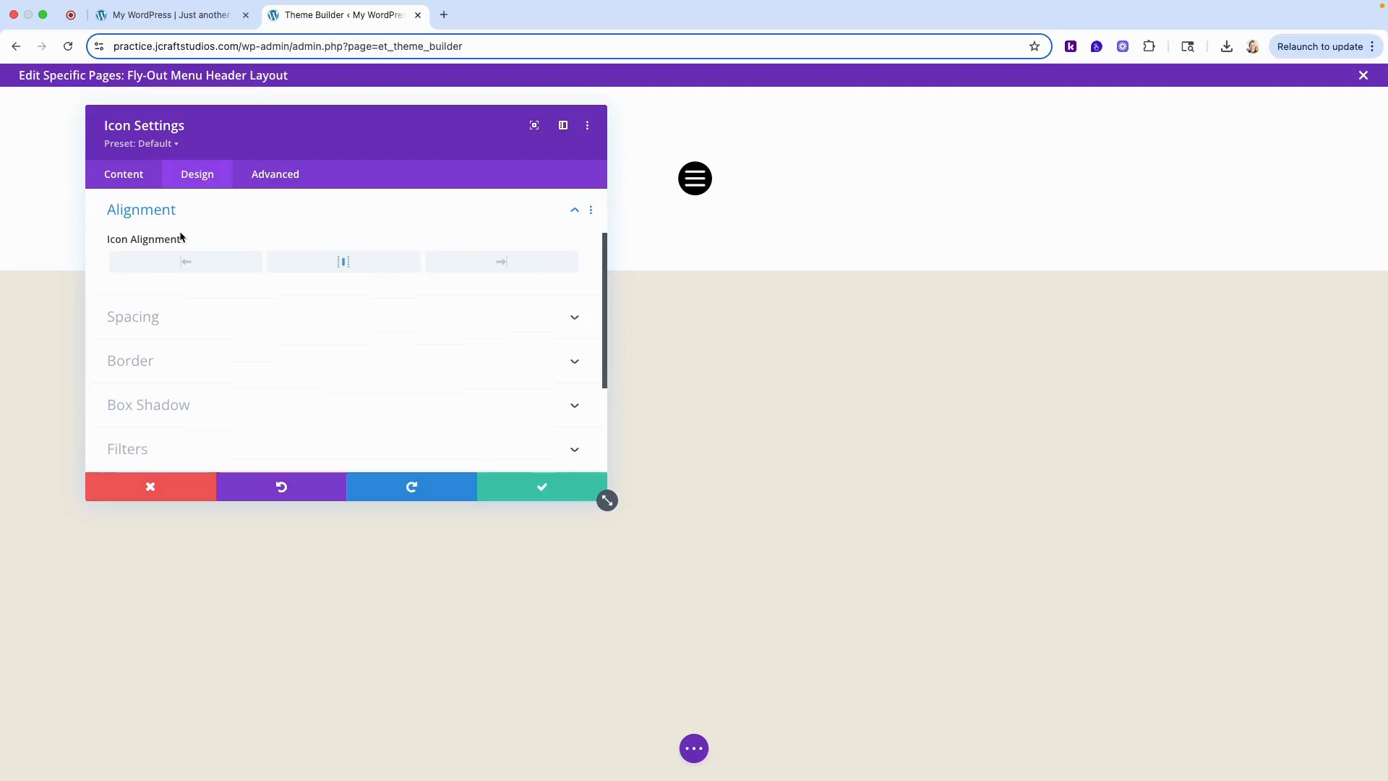
{"action": "left_click", "coordinate": [533, 267]}
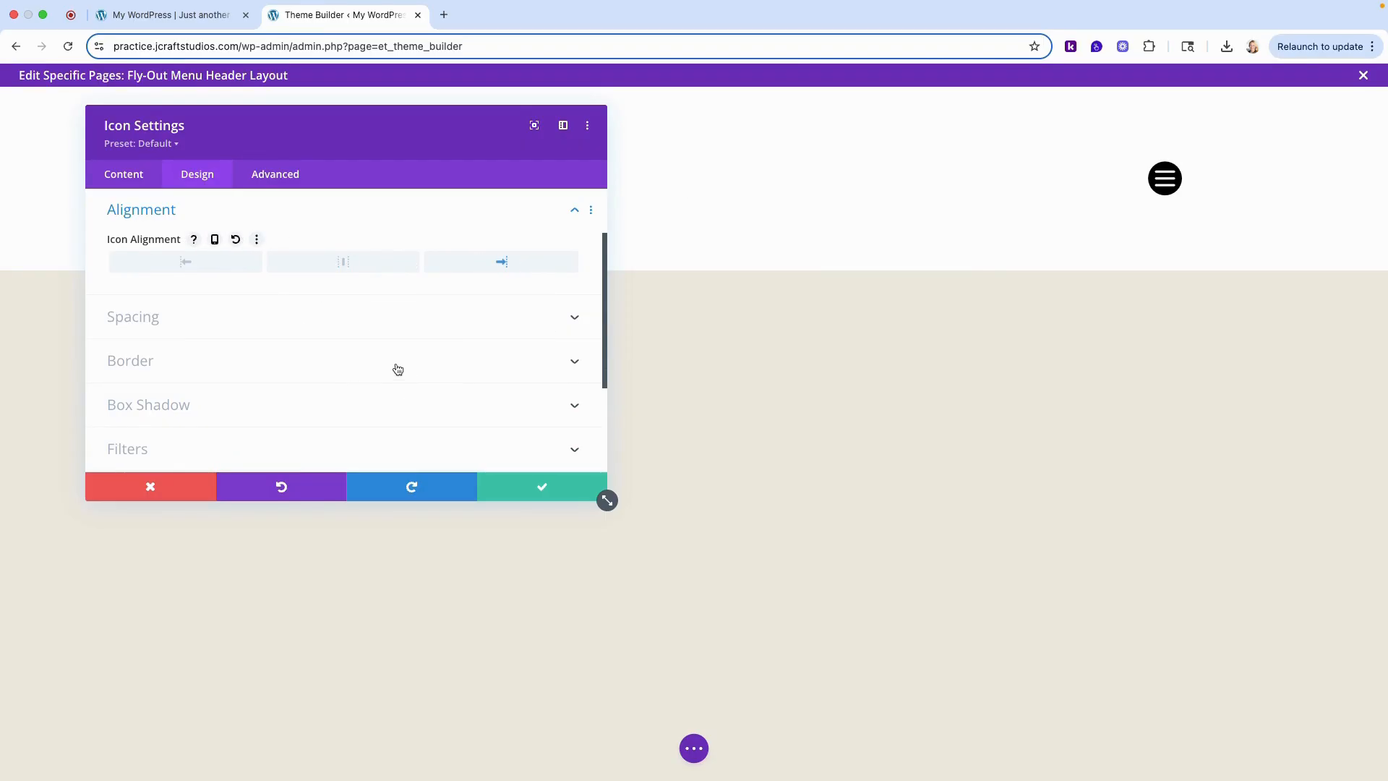
{"action": "scroll", "coordinate": [370, 355], "scroll_direction": "up", "scroll_amount": 3}
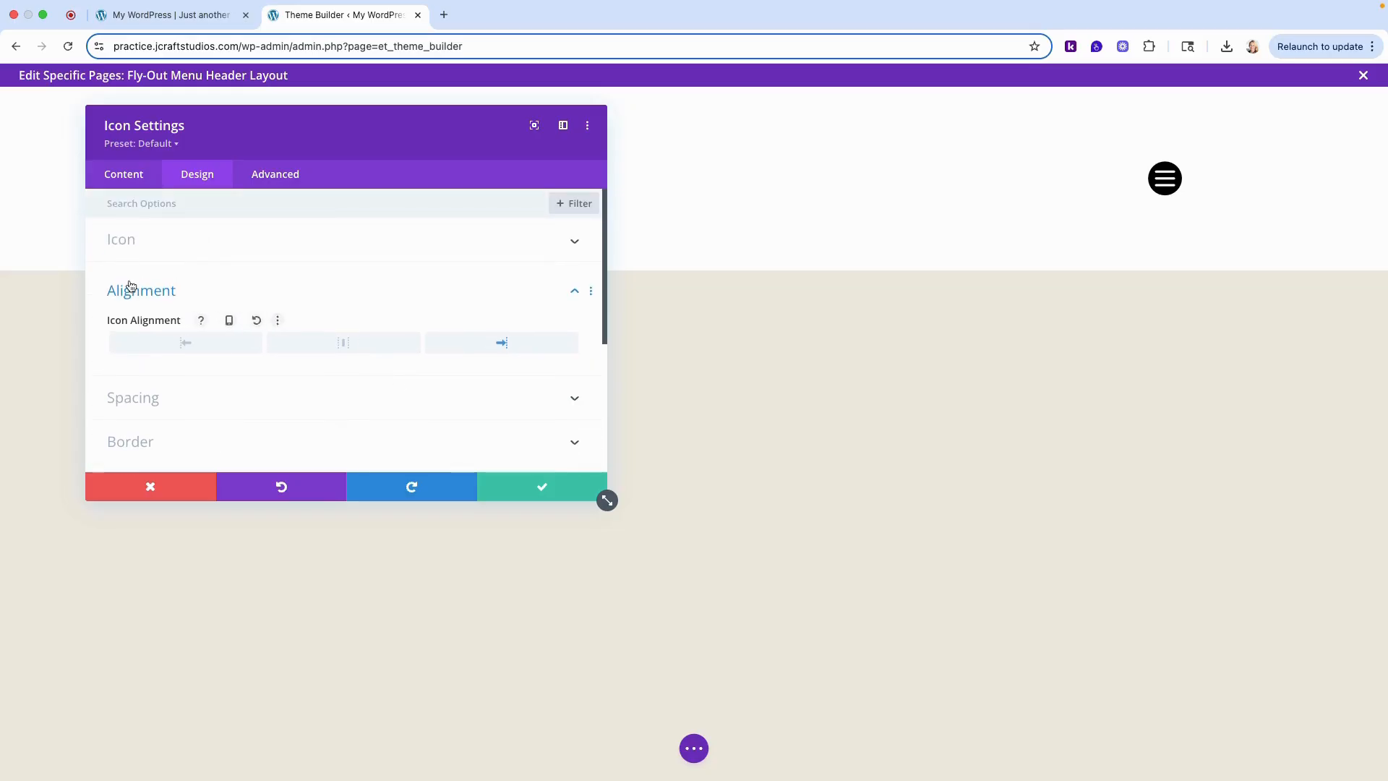
- Set the icon's link URL to #popup-menu, accept the icon settings and save the header layout
{"action": "left_click", "coordinate": [129, 179]}
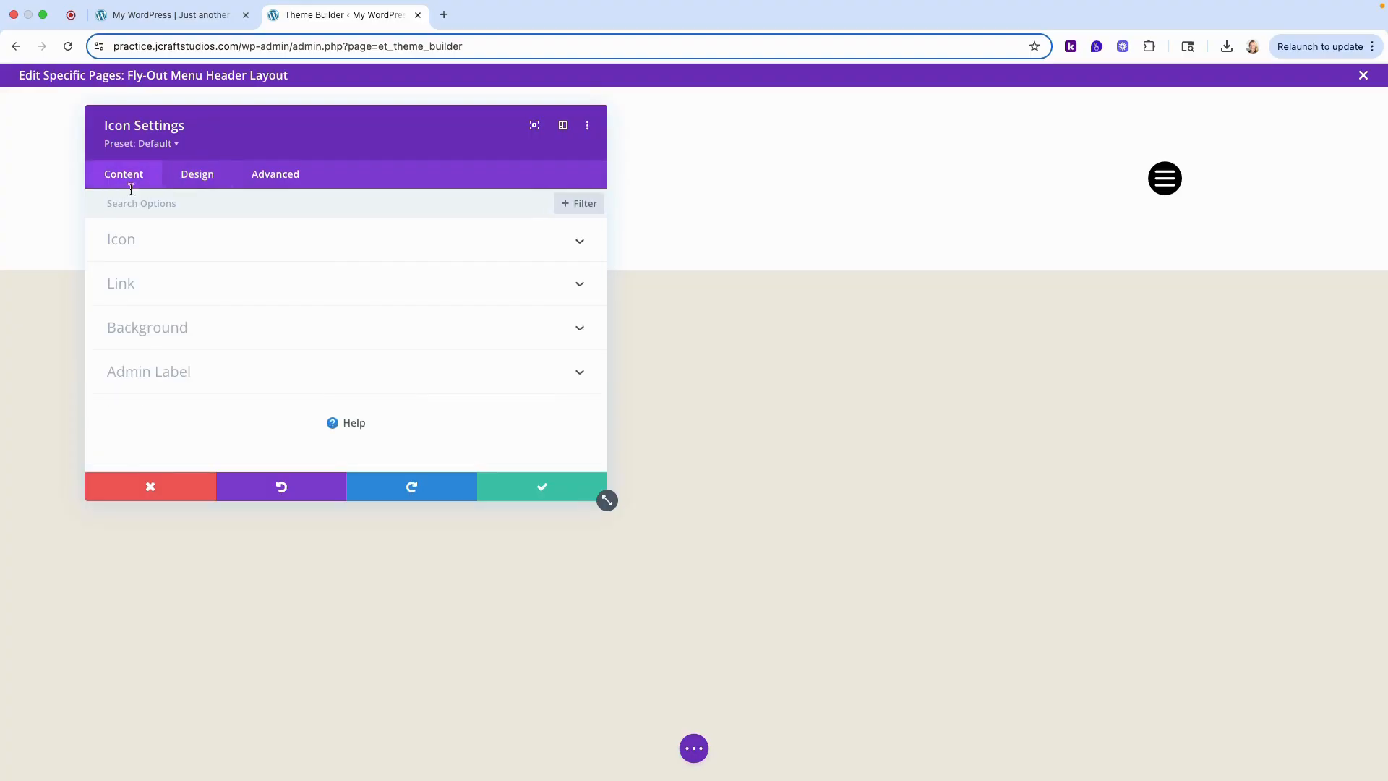
{"action": "left_click", "coordinate": [129, 282]}
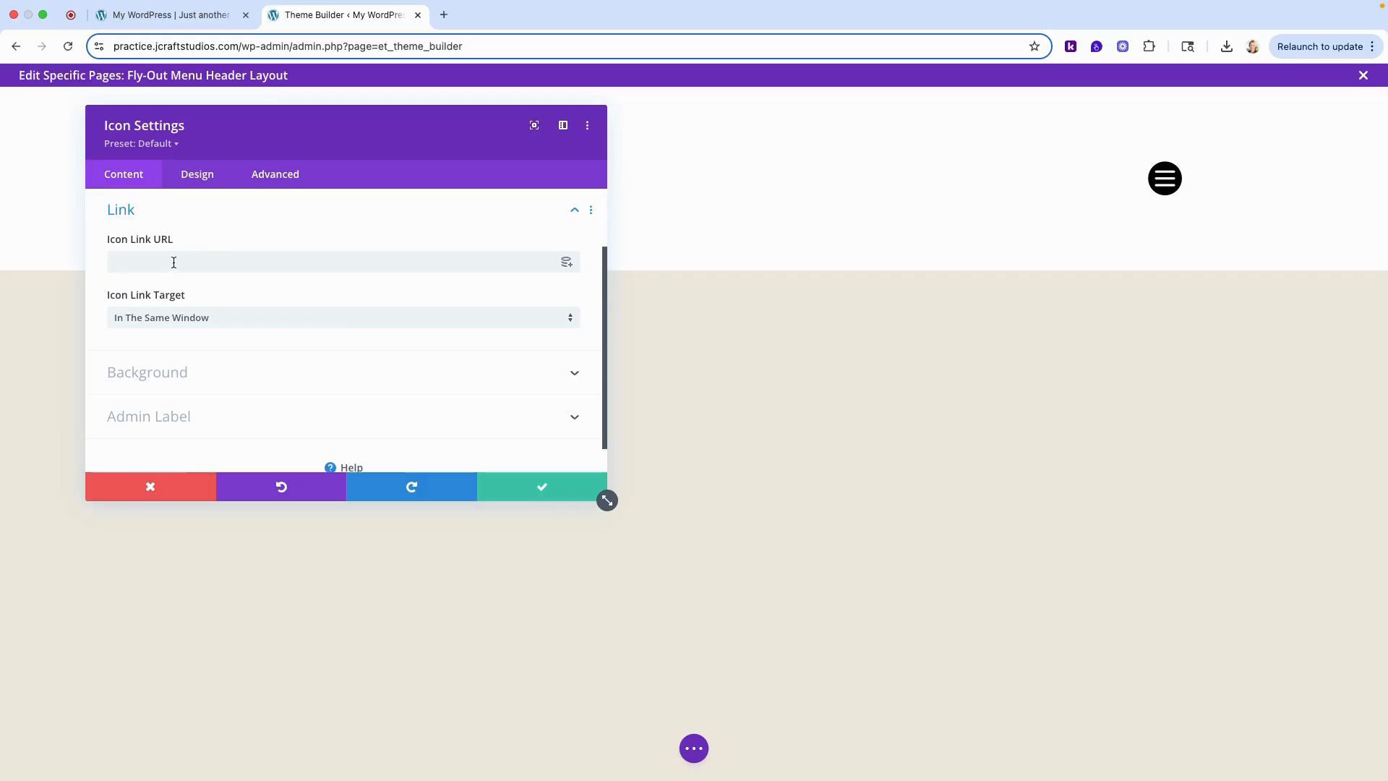
{"action": "left_click", "coordinate": [228, 258]}
{"action": "type", "text": "#popup-men"}
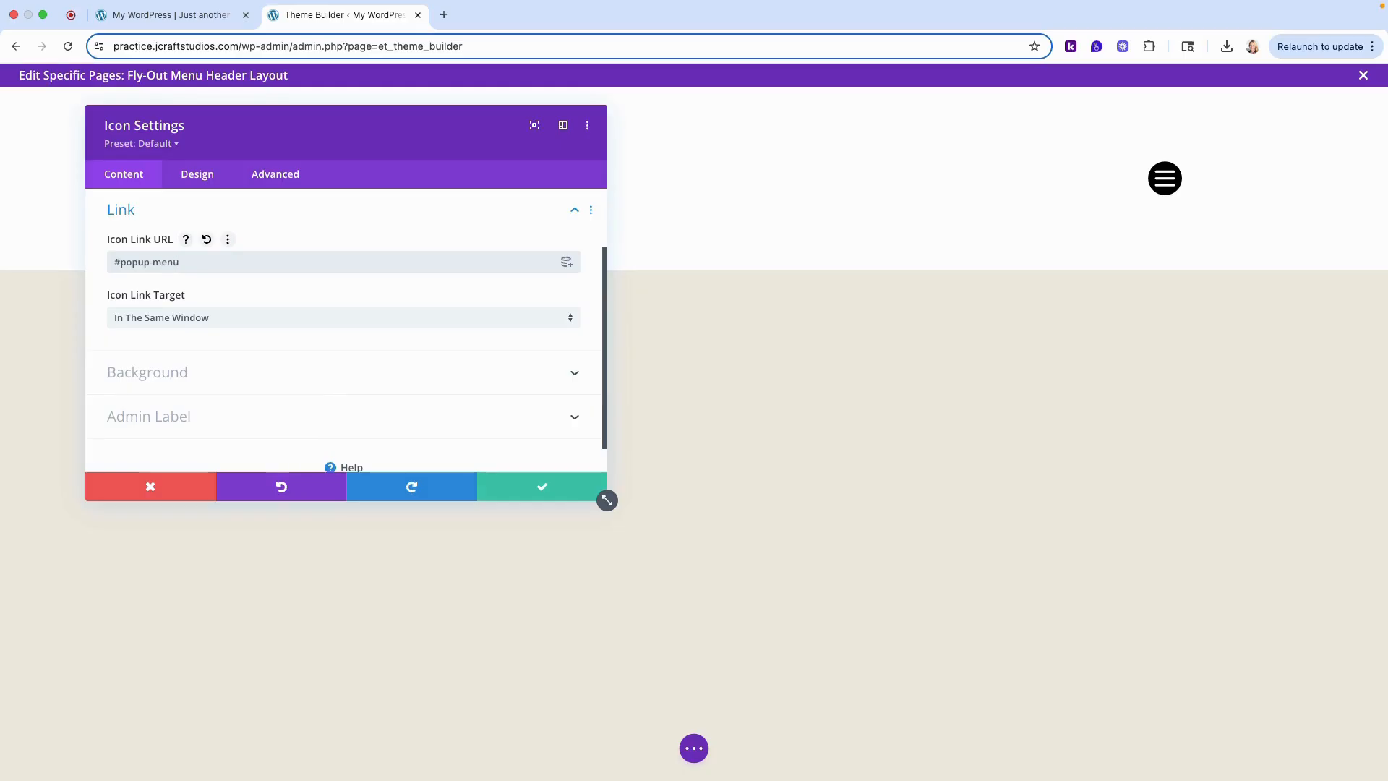
{"action": "type", "text": "u"}
{"action": "left_click", "coordinate": [551, 495]}
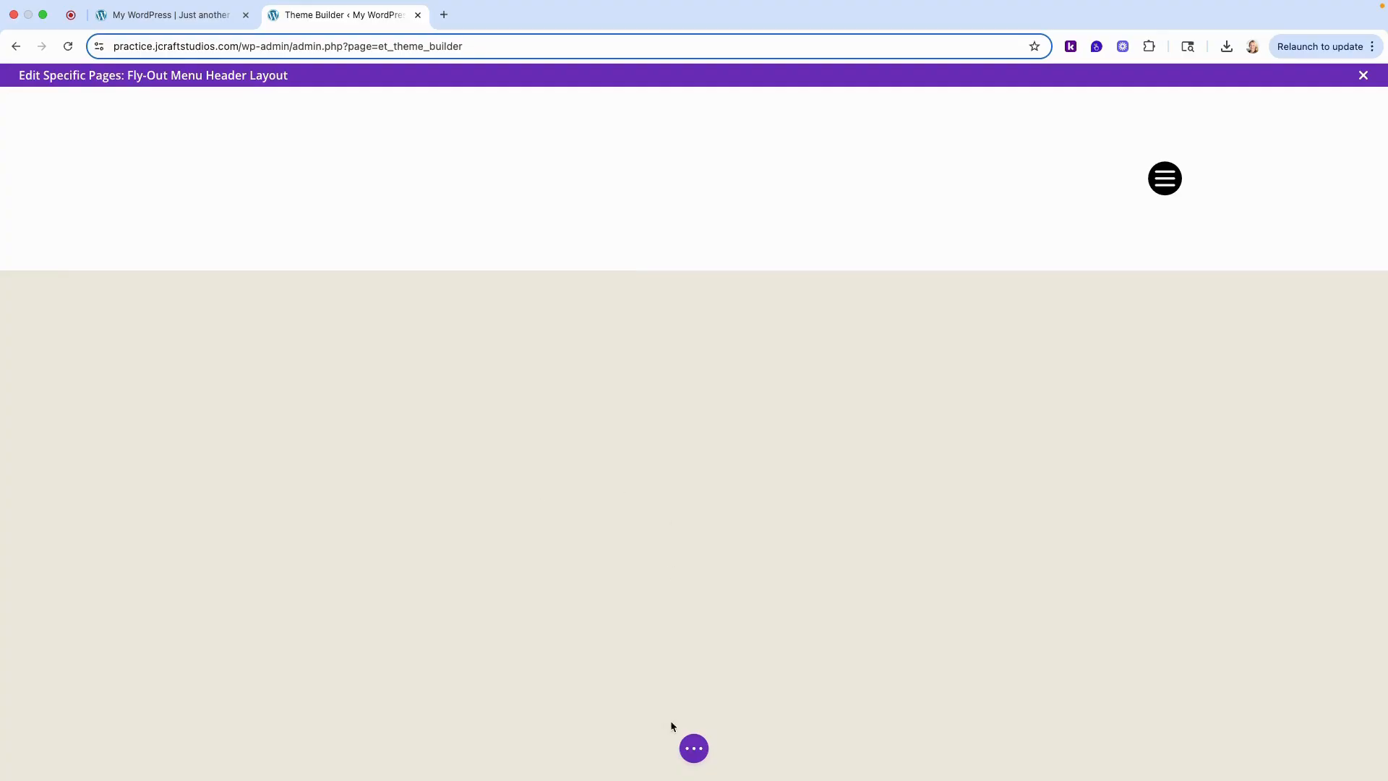
{"action": "left_click", "coordinate": [693, 752]}
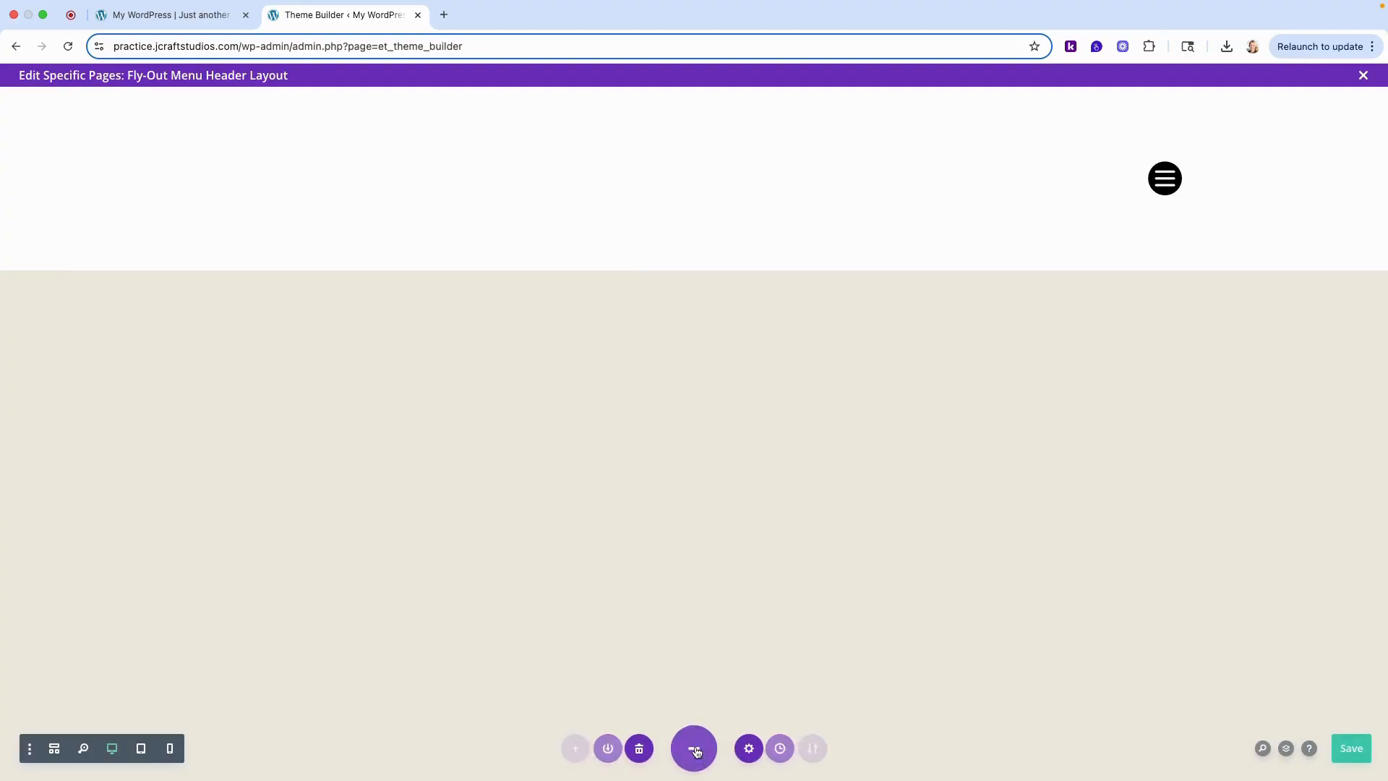
{"action": "left_click", "coordinate": [1343, 756]}
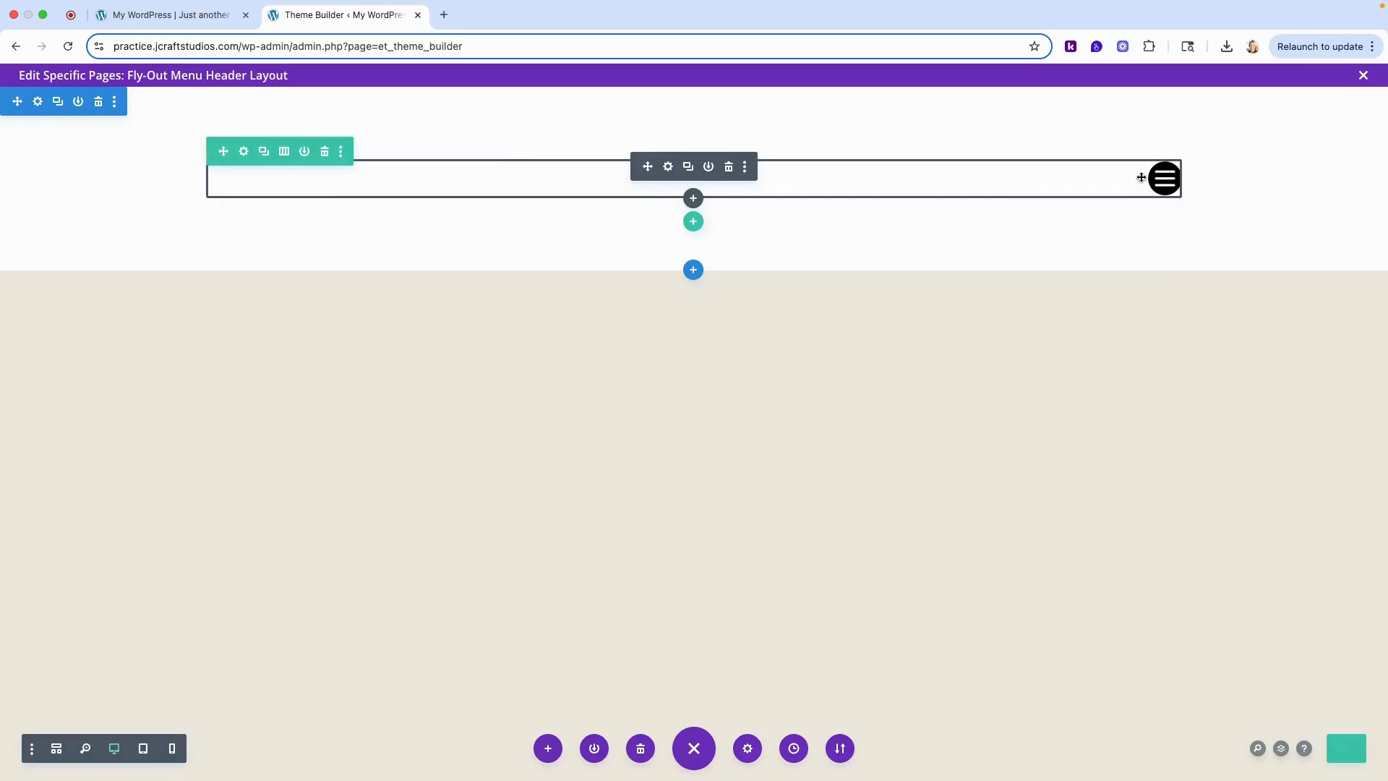
- Set the header row's width to 93% and its maximum width to 1920px
{"action": "left_click", "coordinate": [244, 154]}
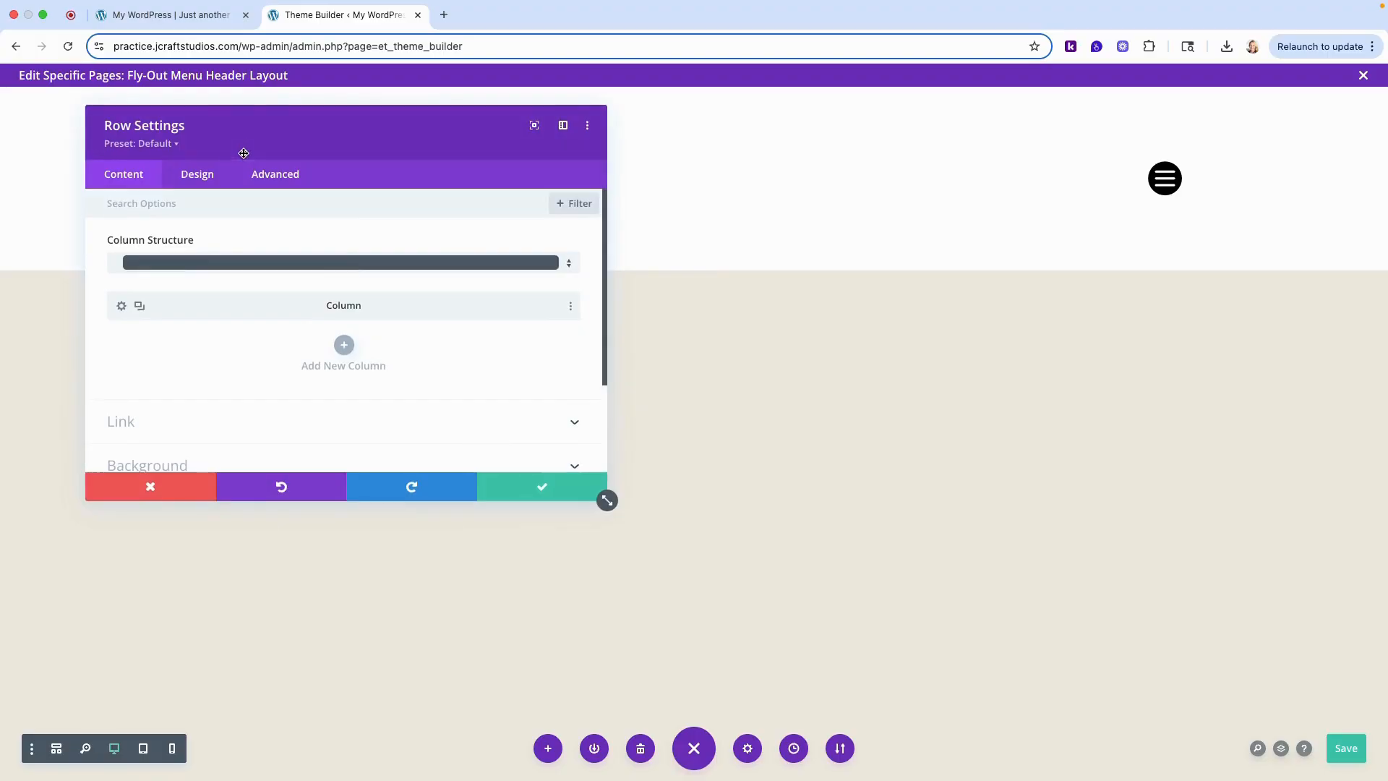
{"action": "left_click", "coordinate": [200, 178]}
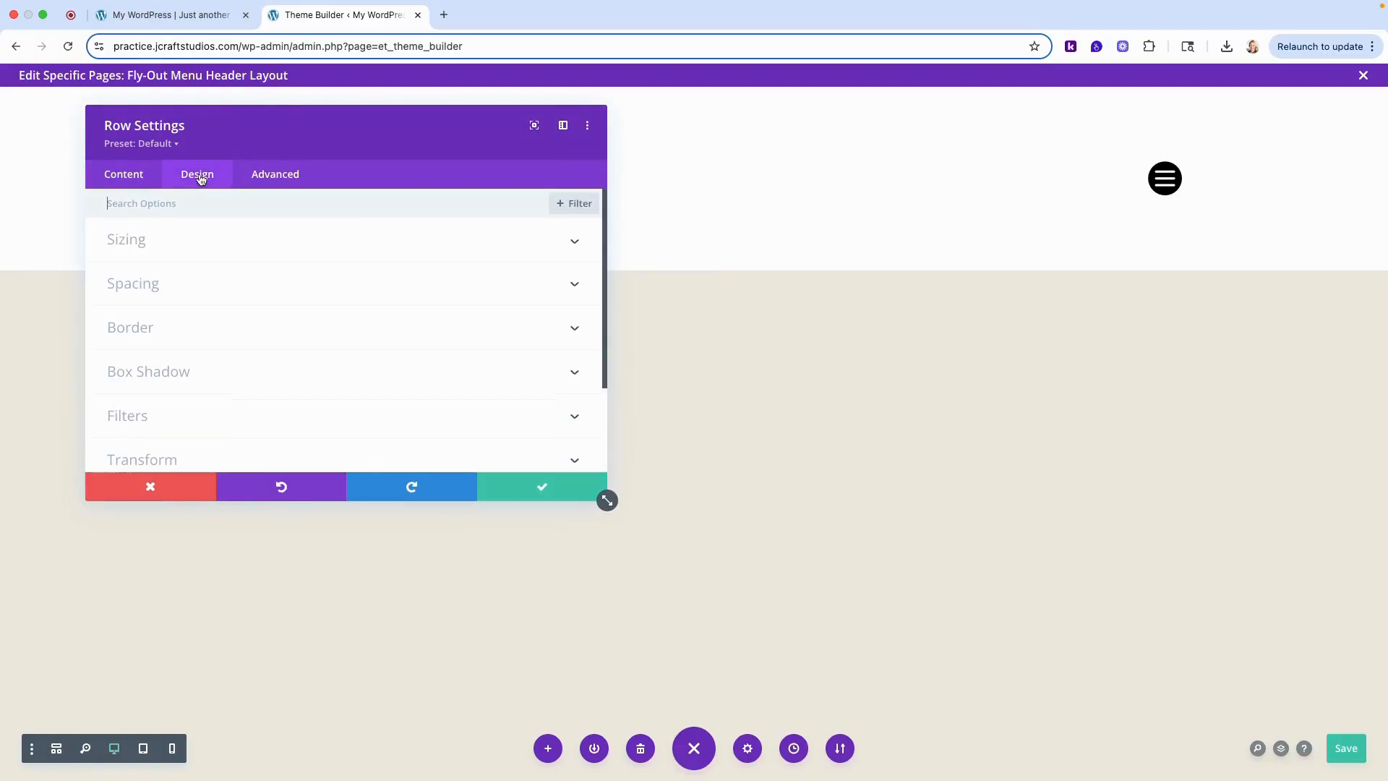
{"action": "left_click", "coordinate": [146, 243]}
{"action": "scroll", "coordinate": [345, 262], "scroll_direction": "down", "scroll_amount": 2}
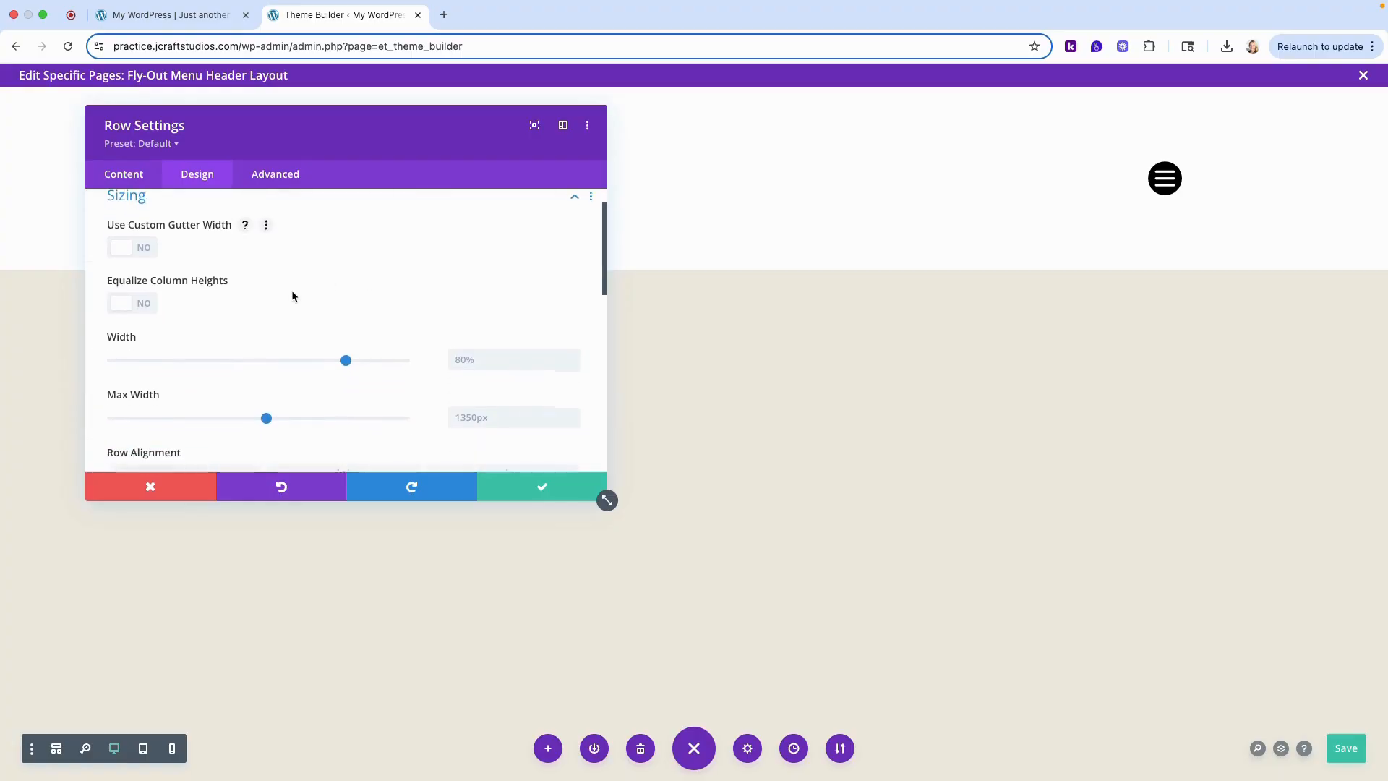
{"action": "triple_click", "coordinate": [454, 362]}
{"action": "type", "text": "93%"}
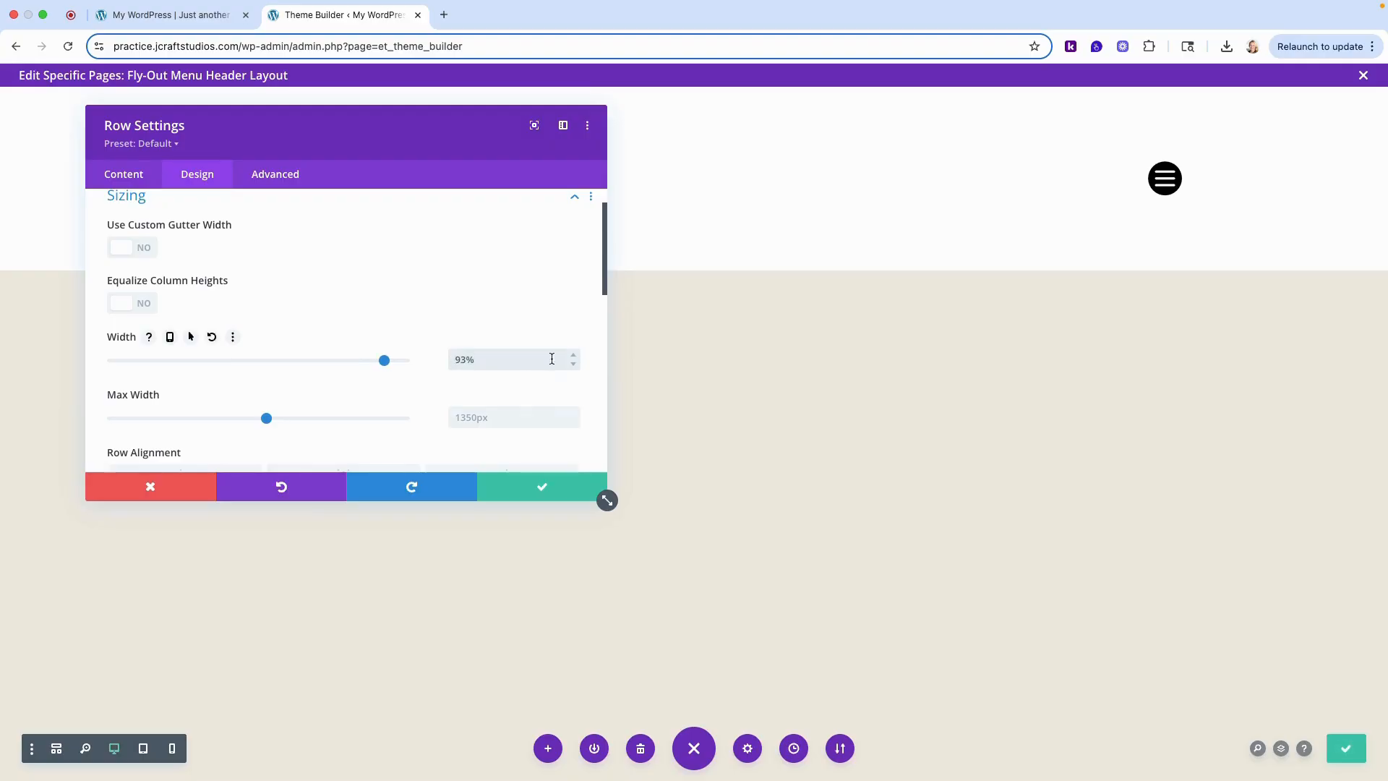
{"action": "left_click", "coordinate": [521, 419]}
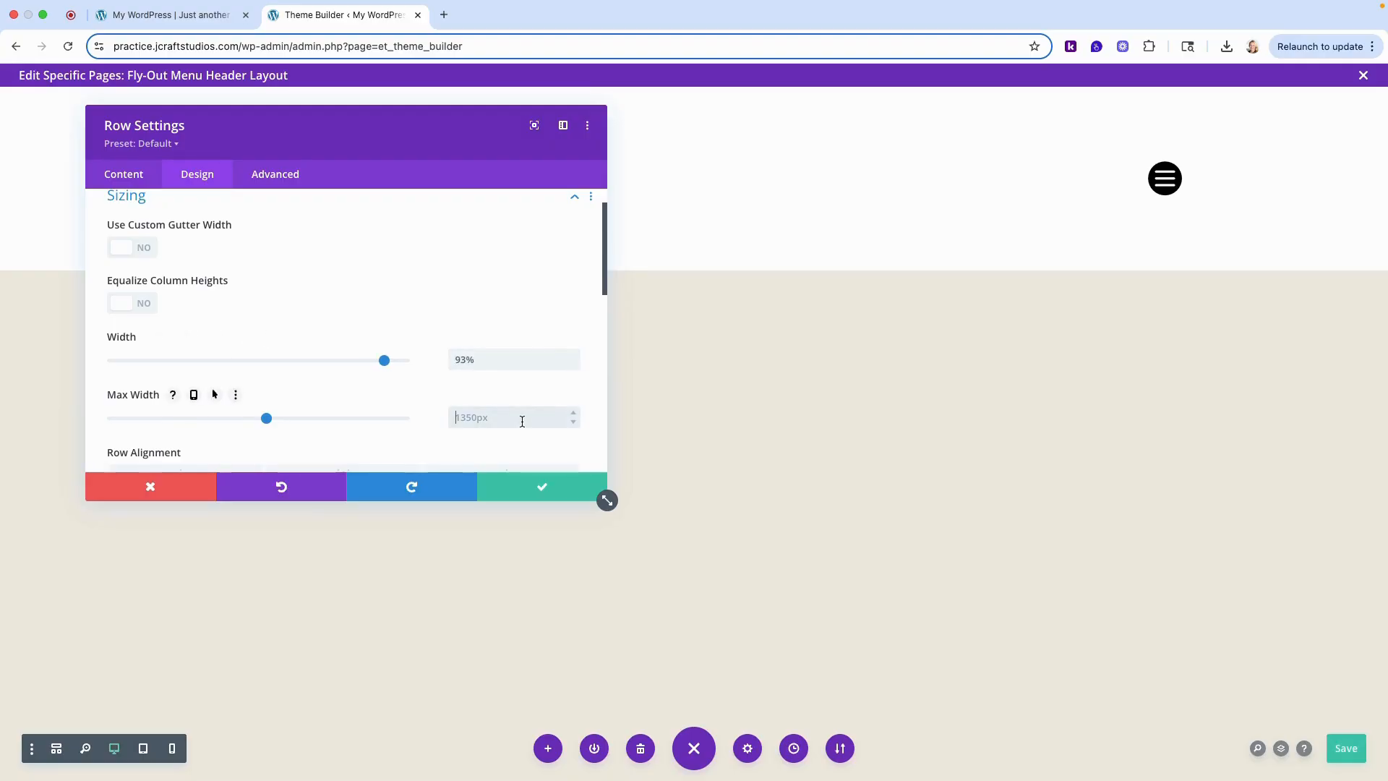
{"action": "type", "text": "920px"}
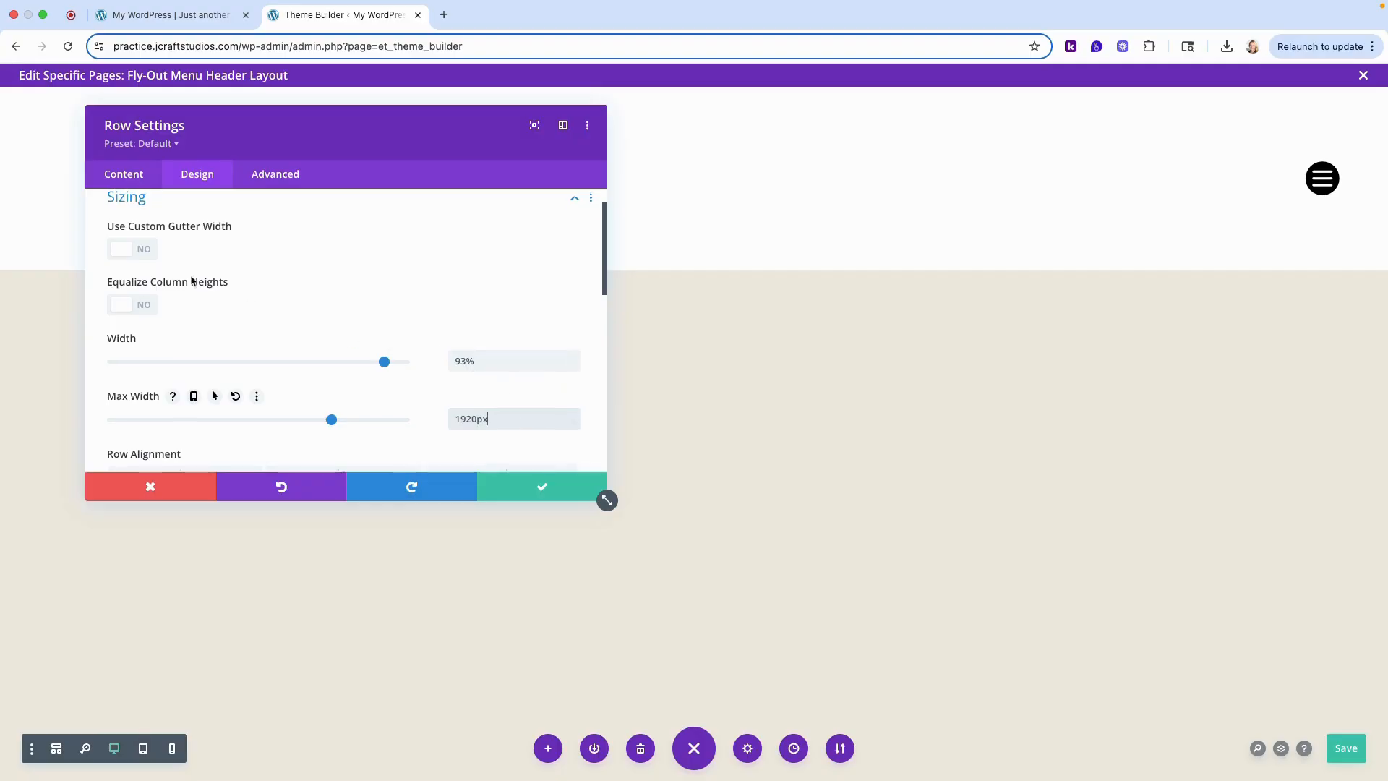
- Set the header row's top and bottom padding to 10px, linking both values, and accept the row settings
{"action": "scroll", "coordinate": [180, 268], "scroll_direction": "up", "scroll_amount": 2}
{"action": "left_click", "coordinate": [138, 258]}
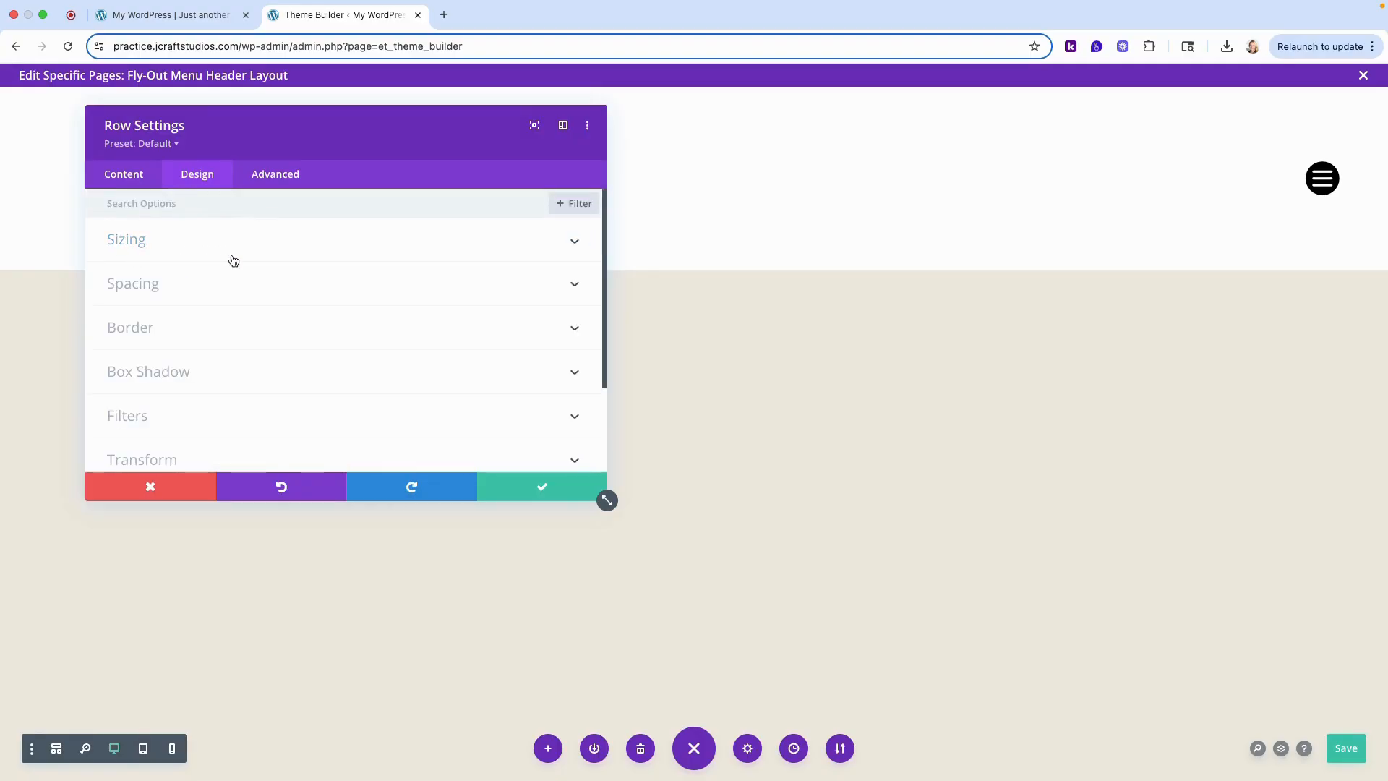
{"action": "left_click", "coordinate": [137, 286]}
{"action": "left_click", "coordinate": [146, 330]}
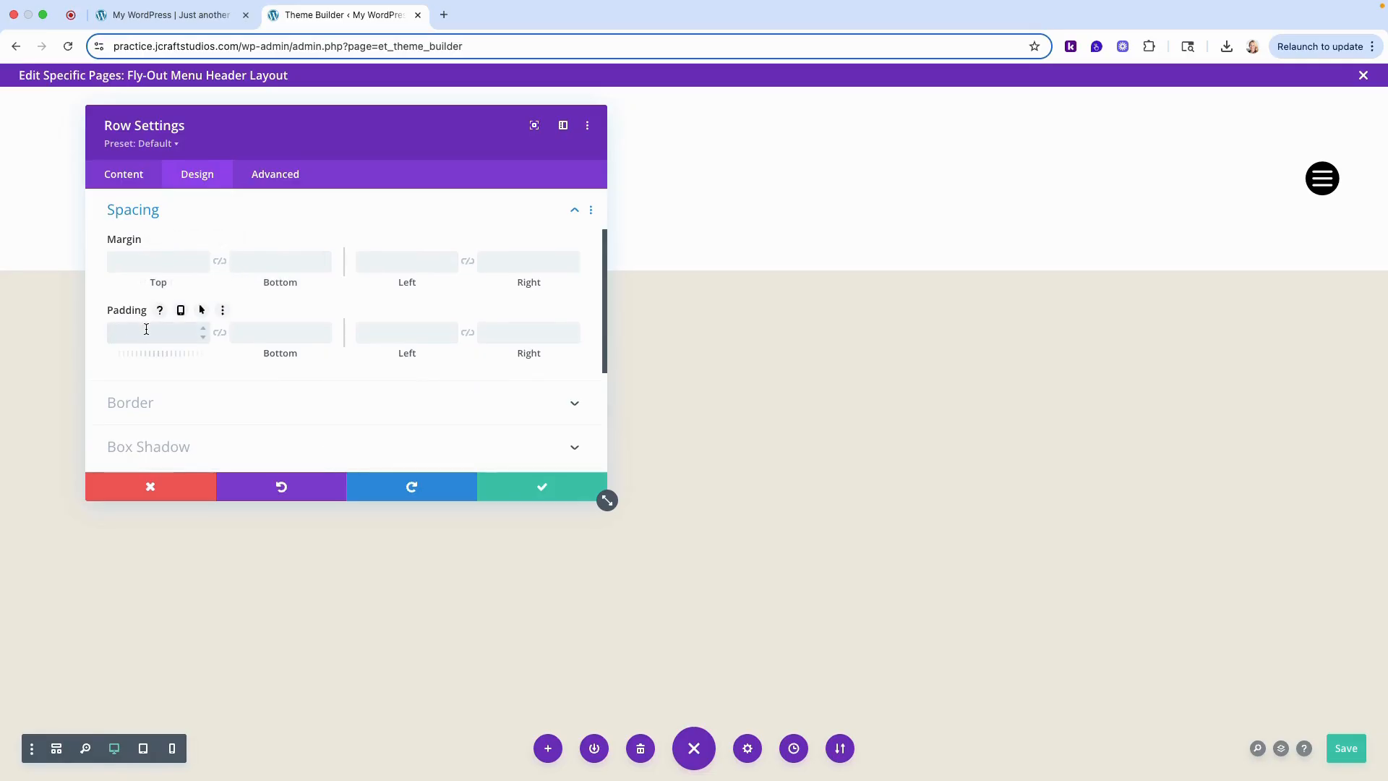
{"action": "type", "text": "10"}
{"action": "left_click", "coordinate": [265, 327]}
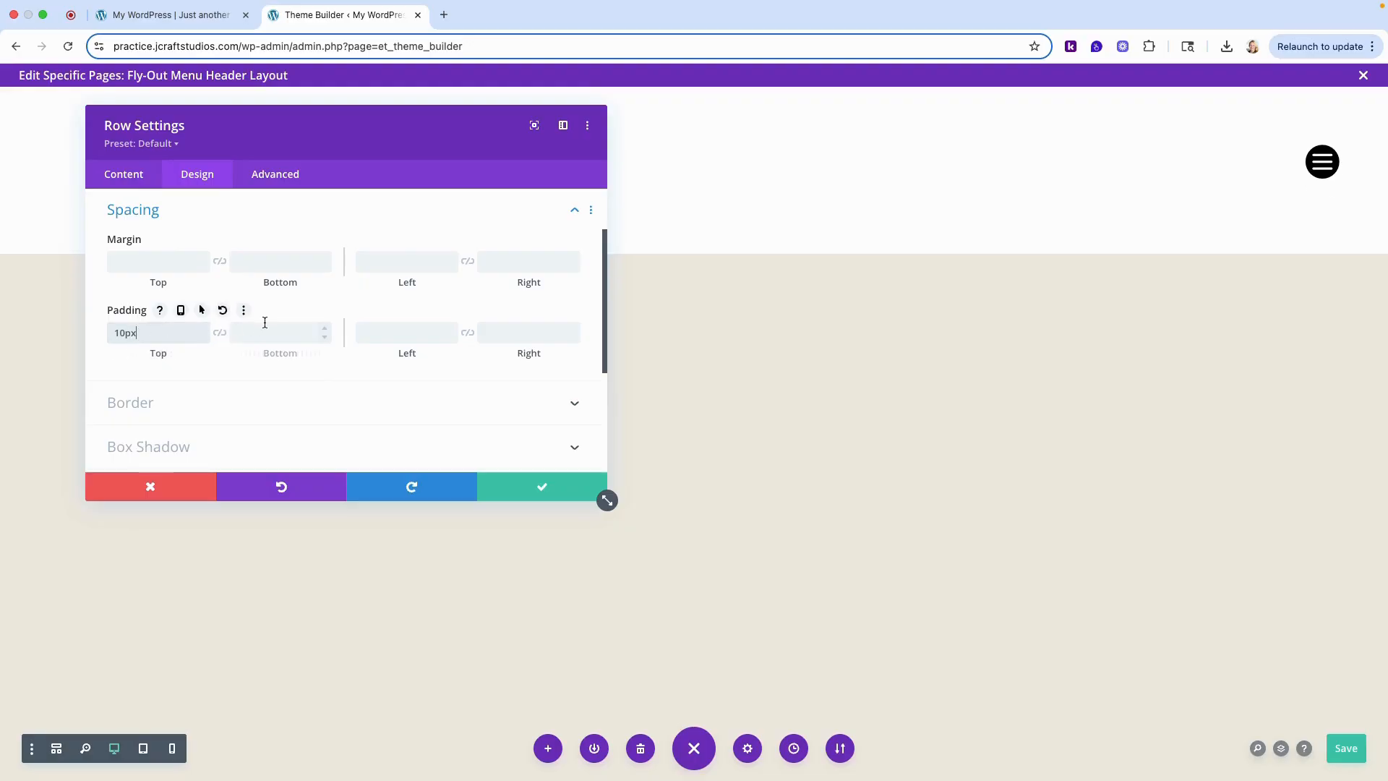
{"action": "left_click", "coordinate": [220, 335]}
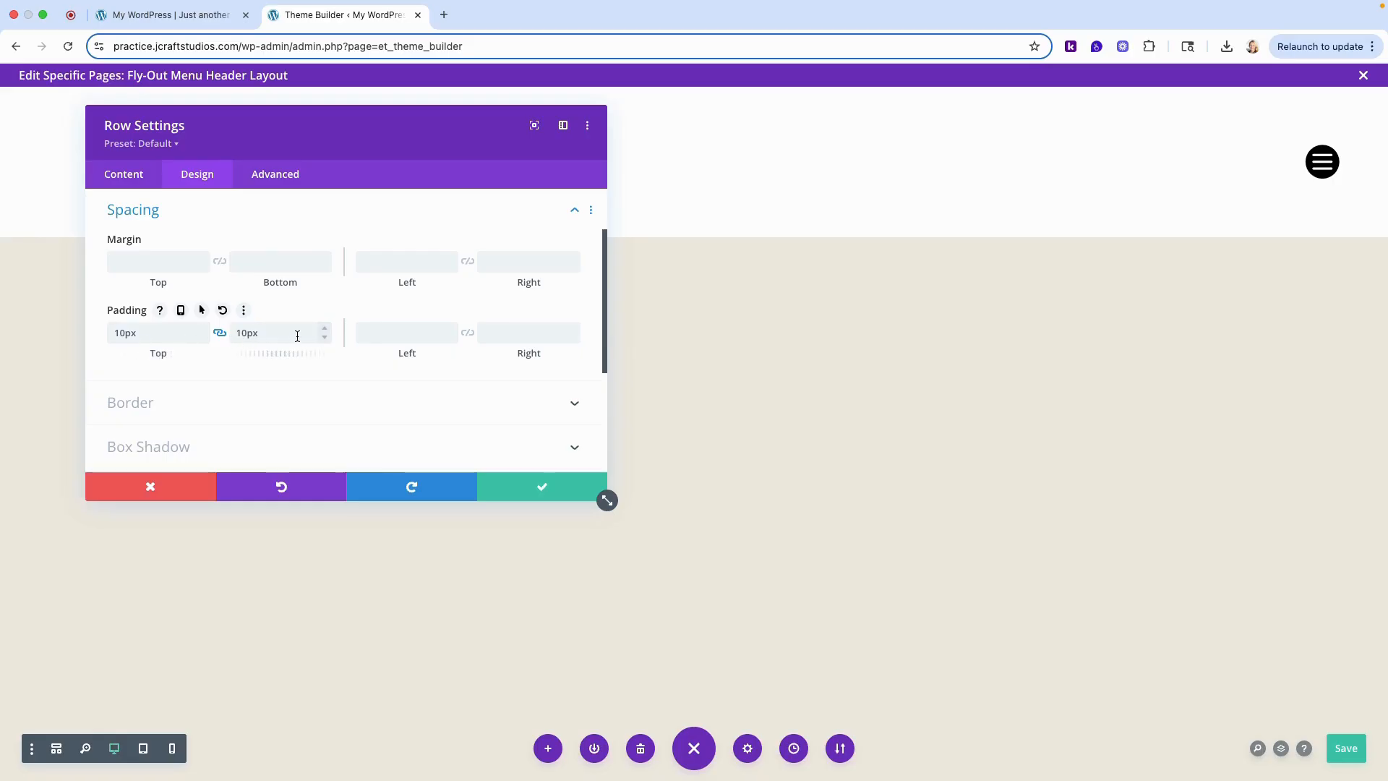
{"action": "left_click", "coordinate": [540, 489]}
- Set the header section's top and bottom padding to 0px, linking both values
{"action": "mouse_move", "coordinate": [311, 161]}
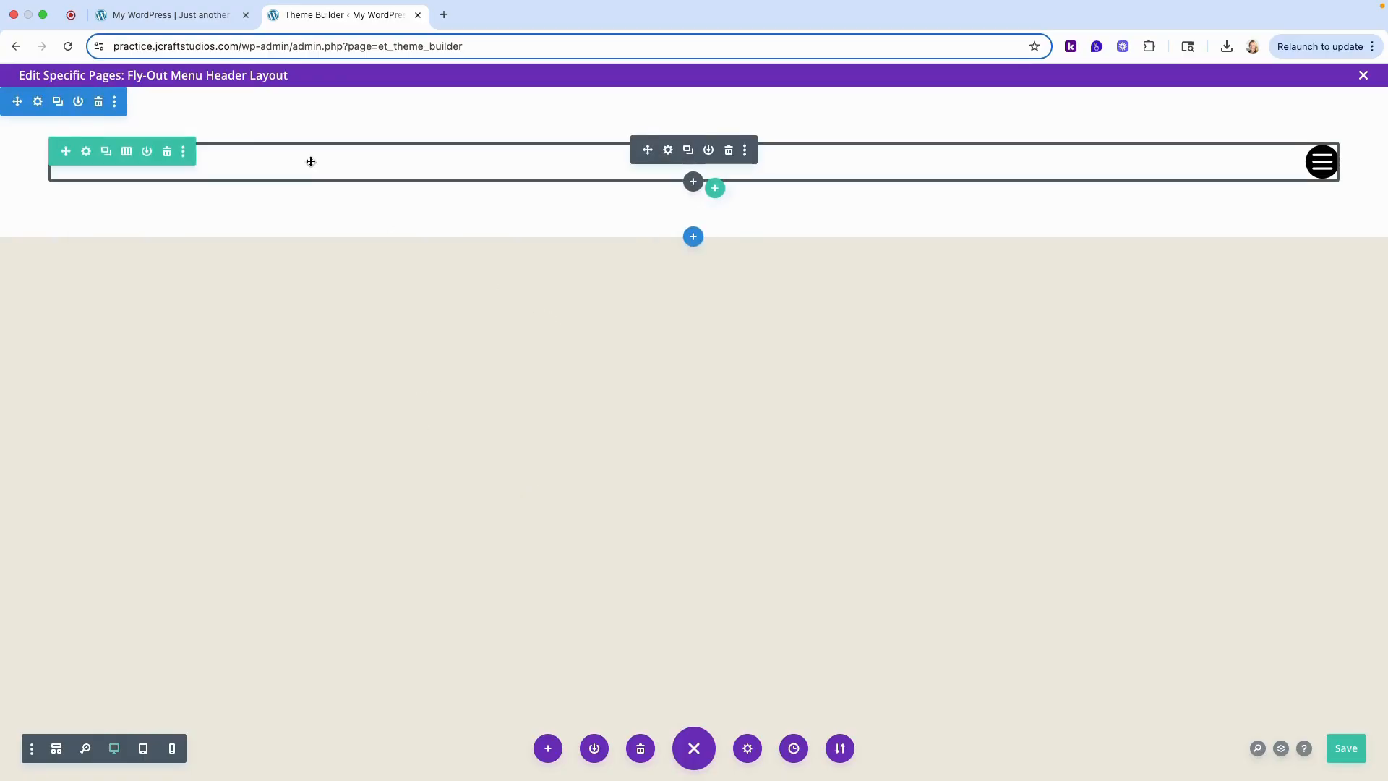
{"action": "left_click", "coordinate": [38, 104]}
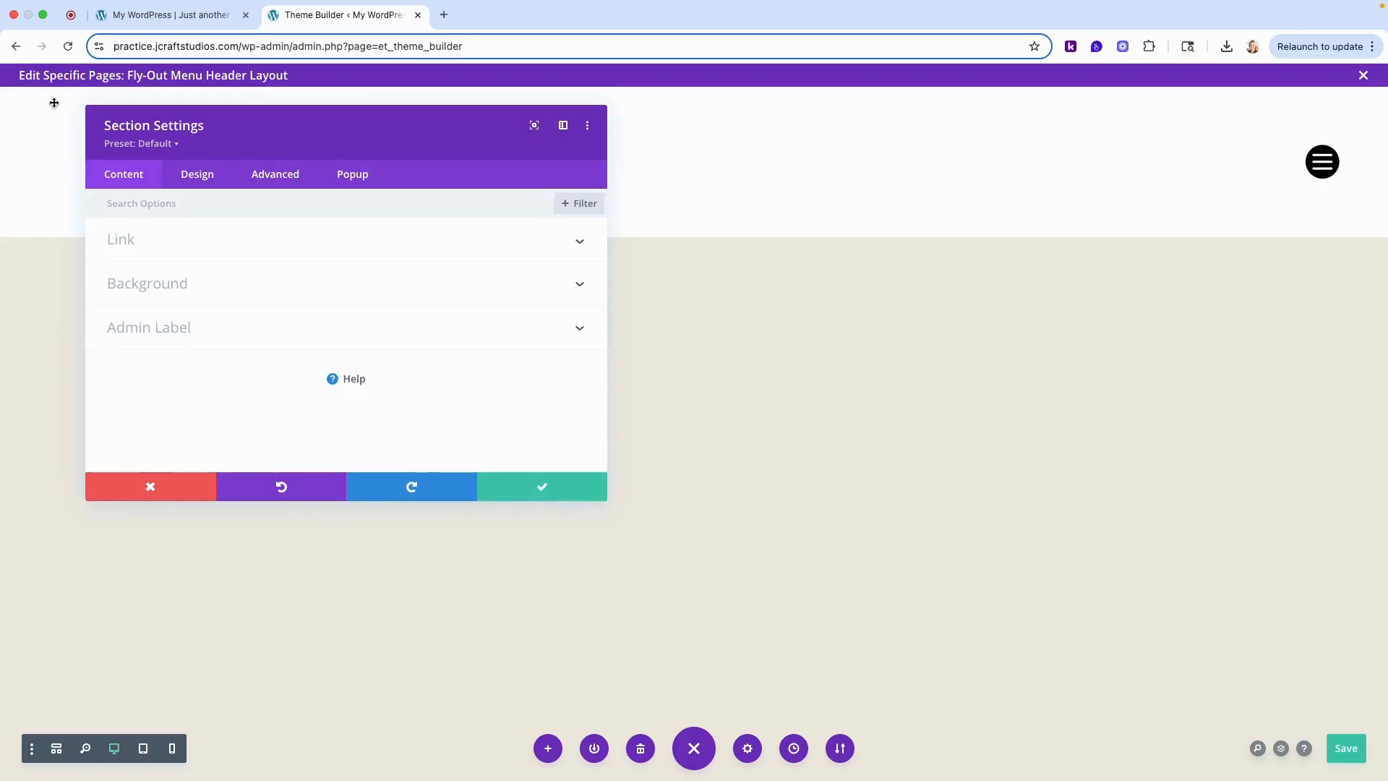
{"action": "left_click", "coordinate": [198, 177]}
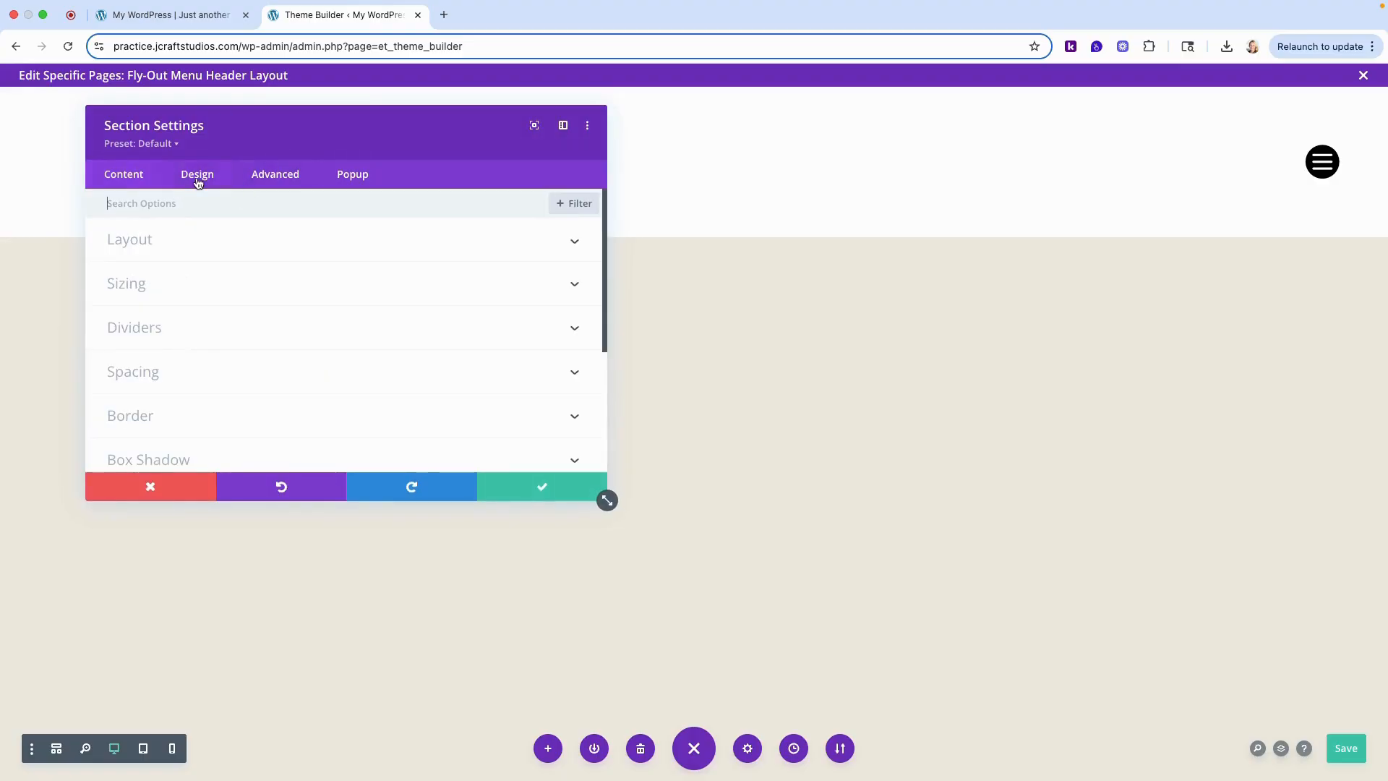
{"action": "left_click", "coordinate": [142, 373]}
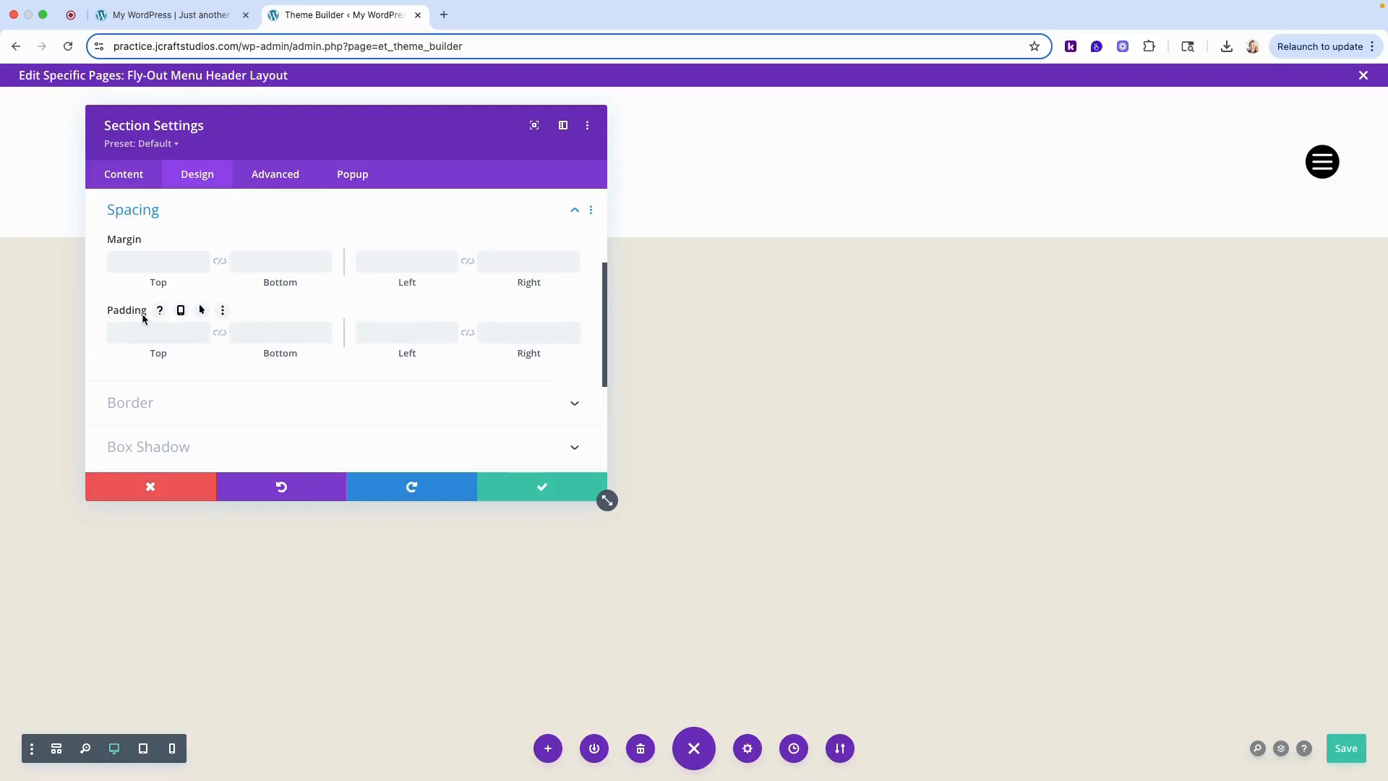
{"action": "left_click", "coordinate": [156, 330]}
{"action": "type", "text": "0px"}
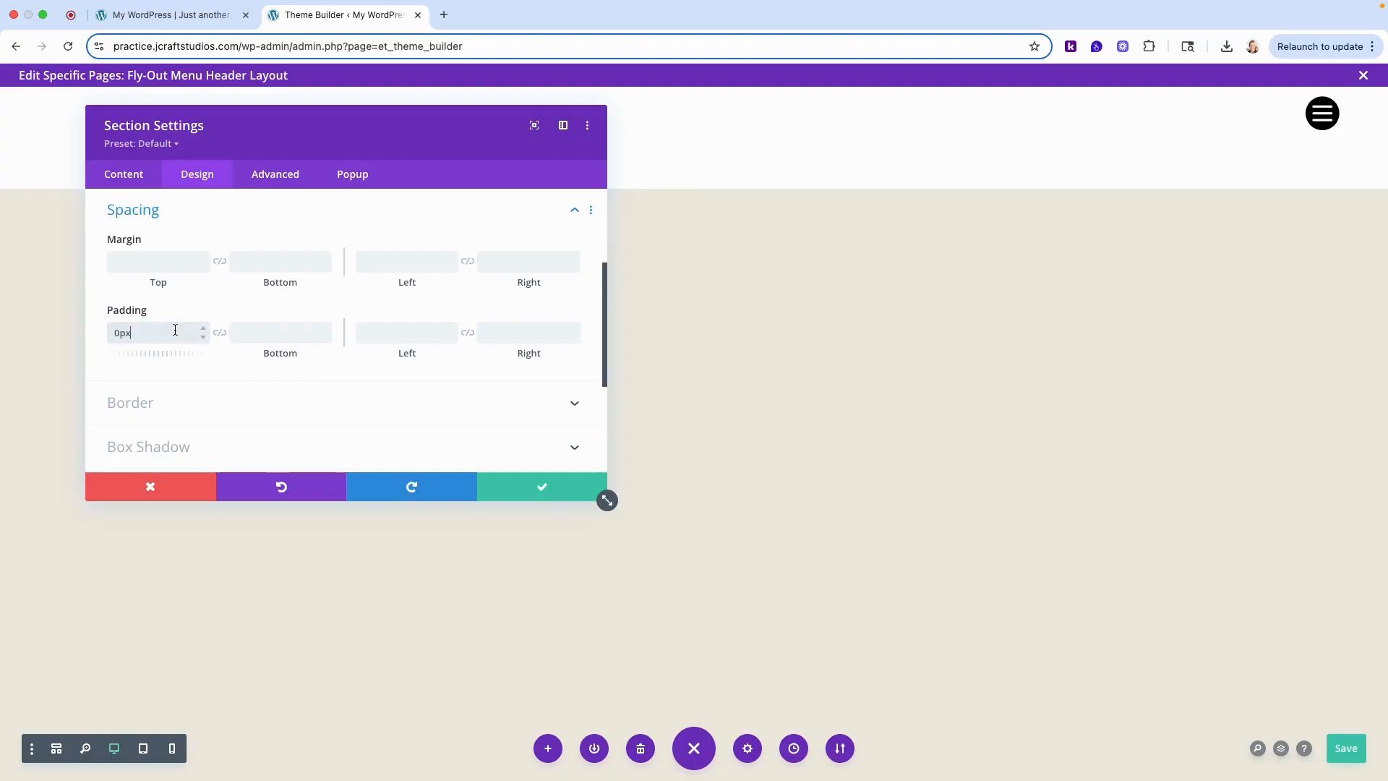
{"action": "left_click", "coordinate": [221, 334]}
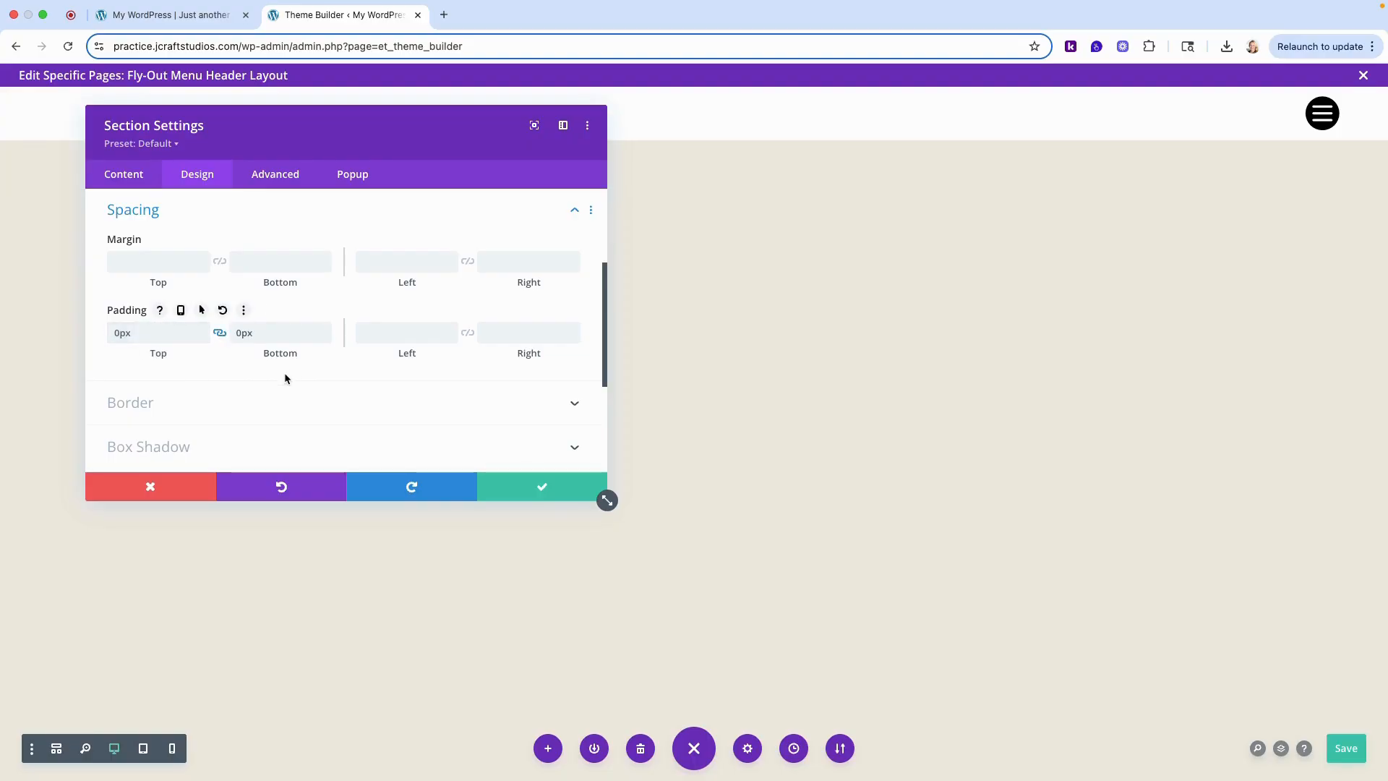
- Change the header section's position to Fixed
{"action": "scroll", "coordinate": [257, 383], "scroll_direction": "down", "scroll_amount": 1}
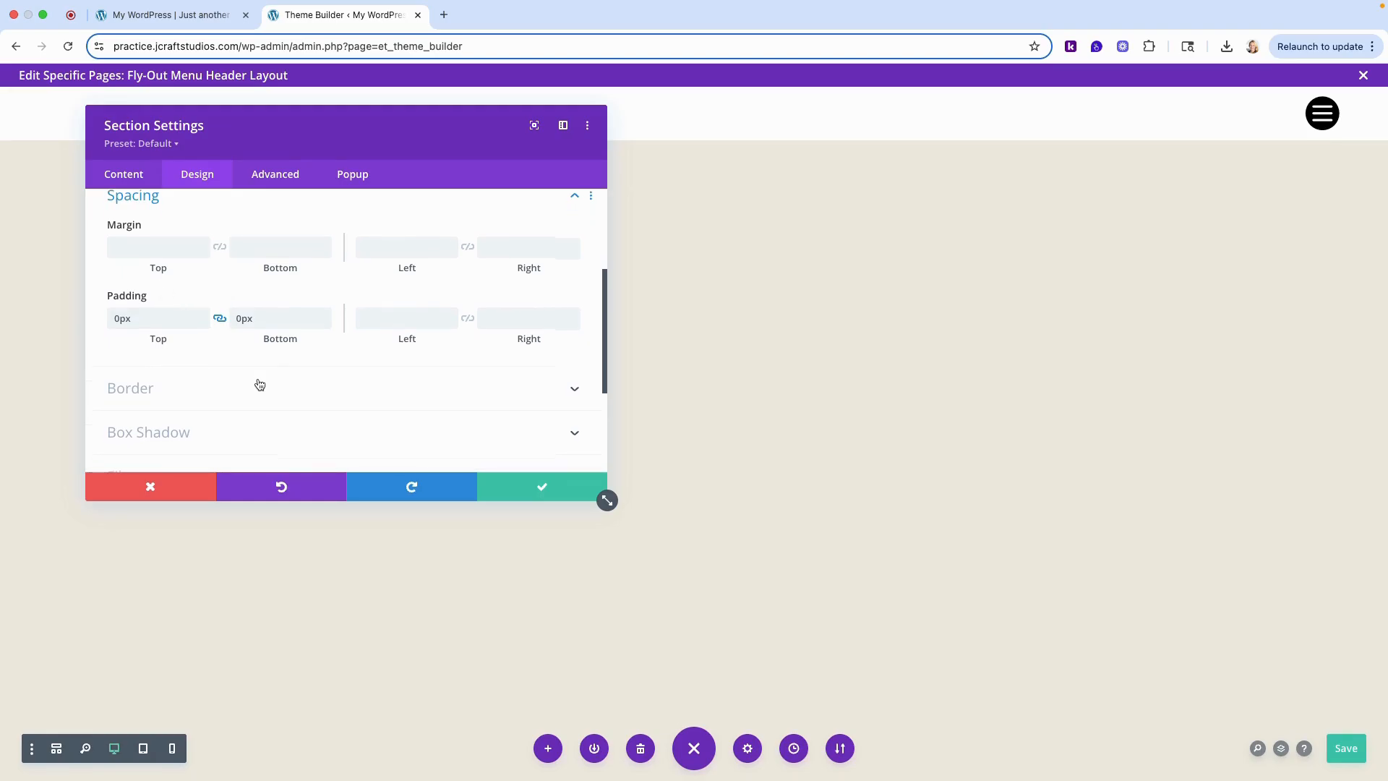
{"action": "left_click", "coordinate": [273, 179]}
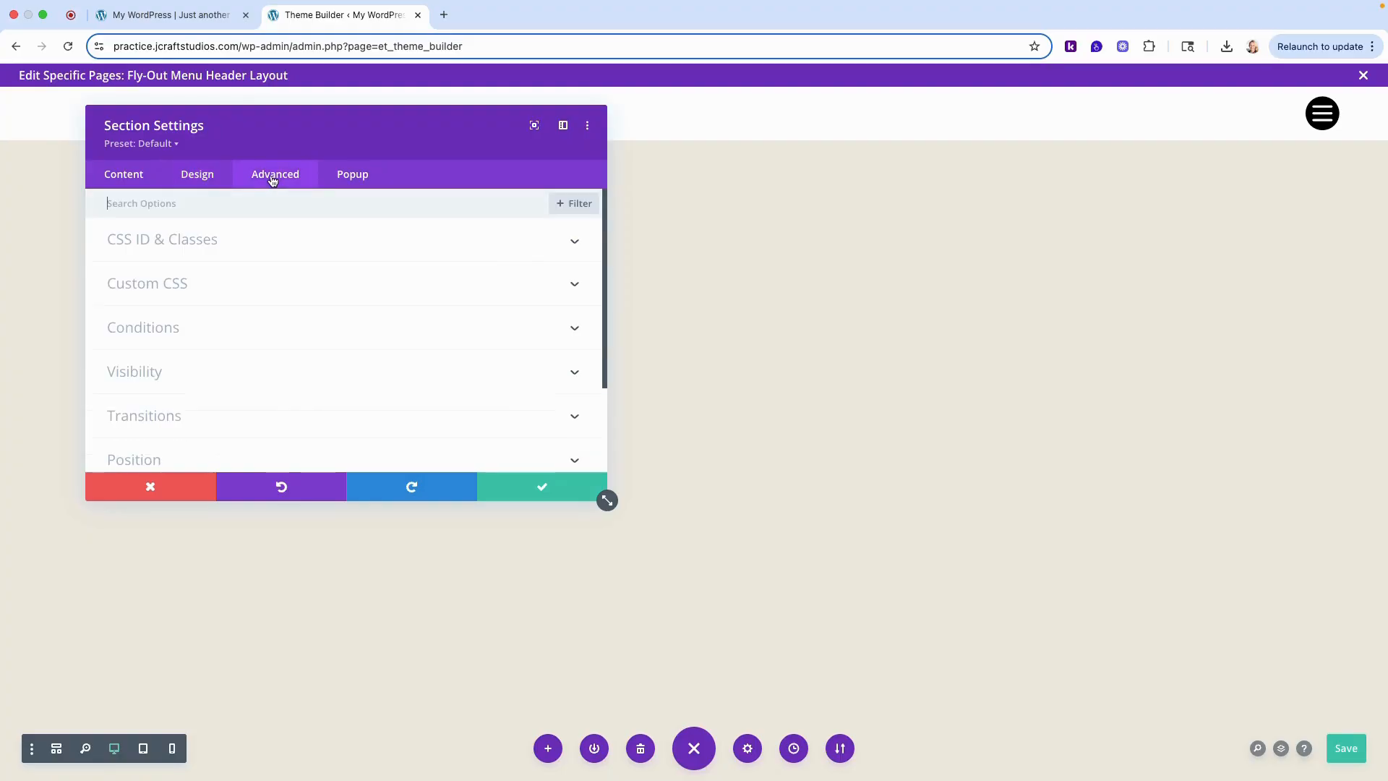
{"action": "scroll", "coordinate": [340, 316], "scroll_direction": "down", "scroll_amount": 3}
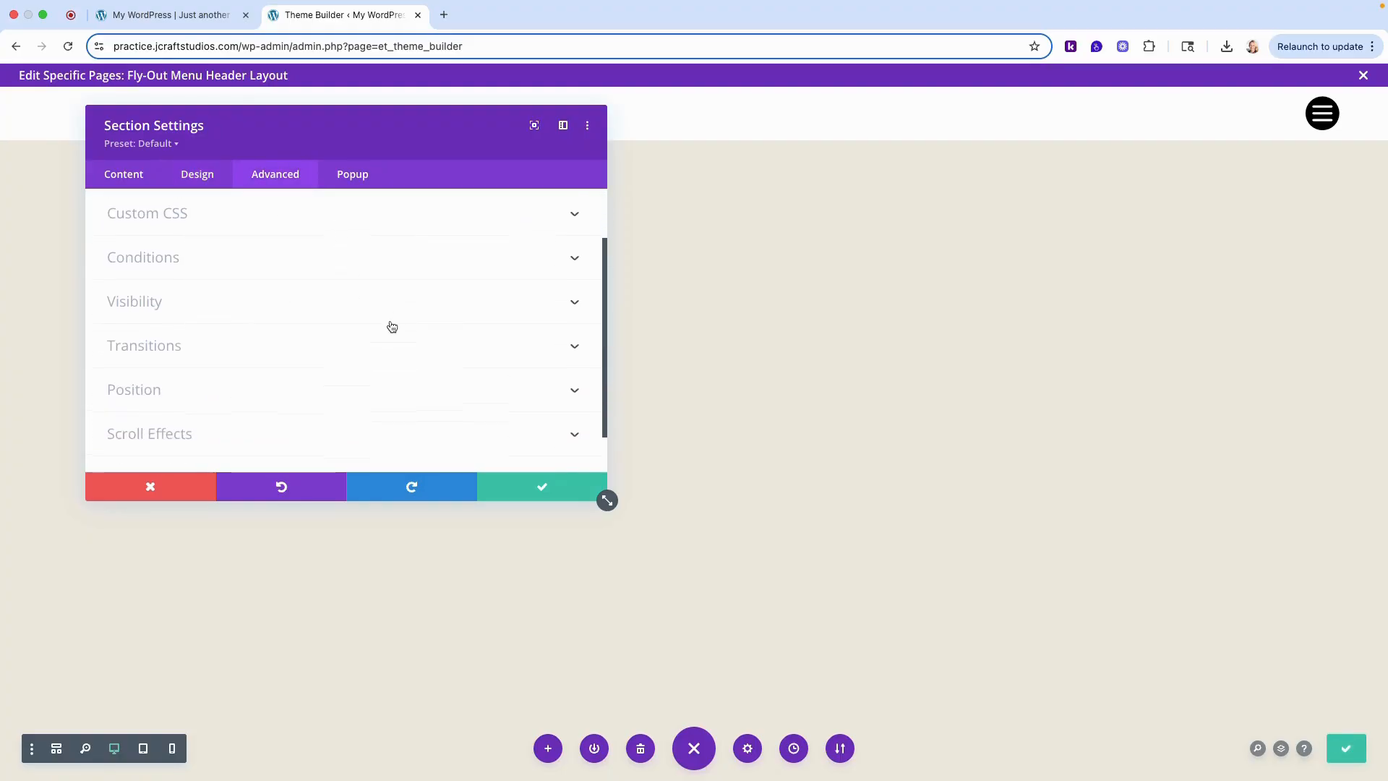
{"action": "left_click", "coordinate": [152, 390]}
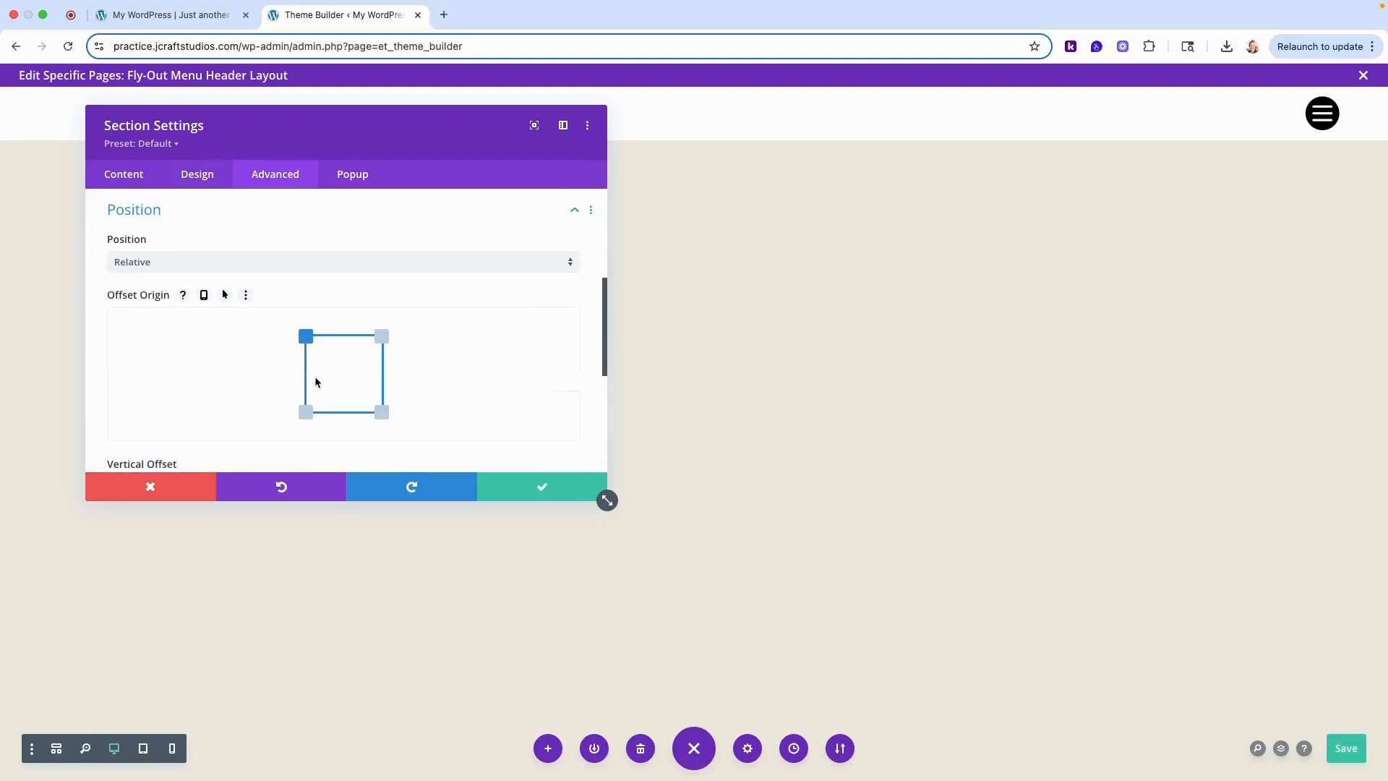
{"action": "left_click", "coordinate": [153, 263]}
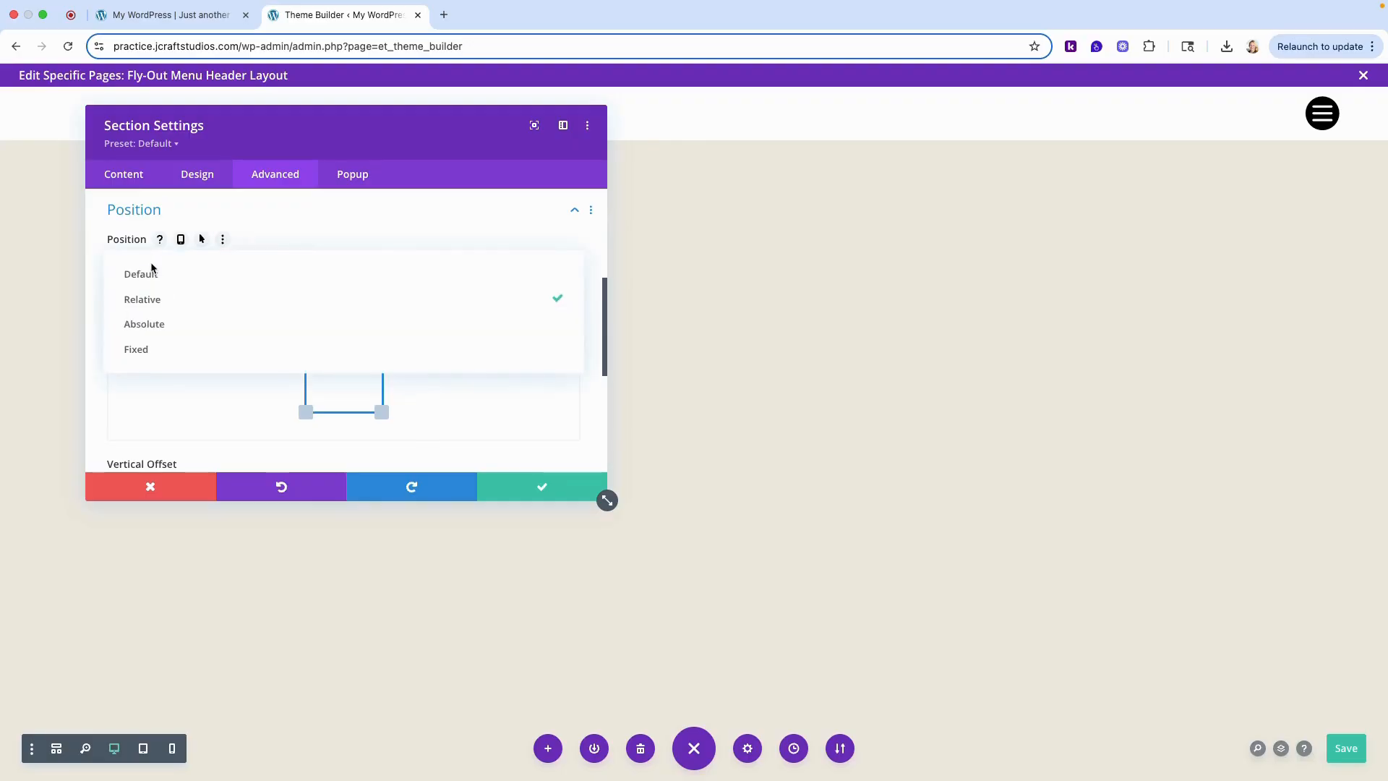
{"action": "left_click", "coordinate": [150, 347]}
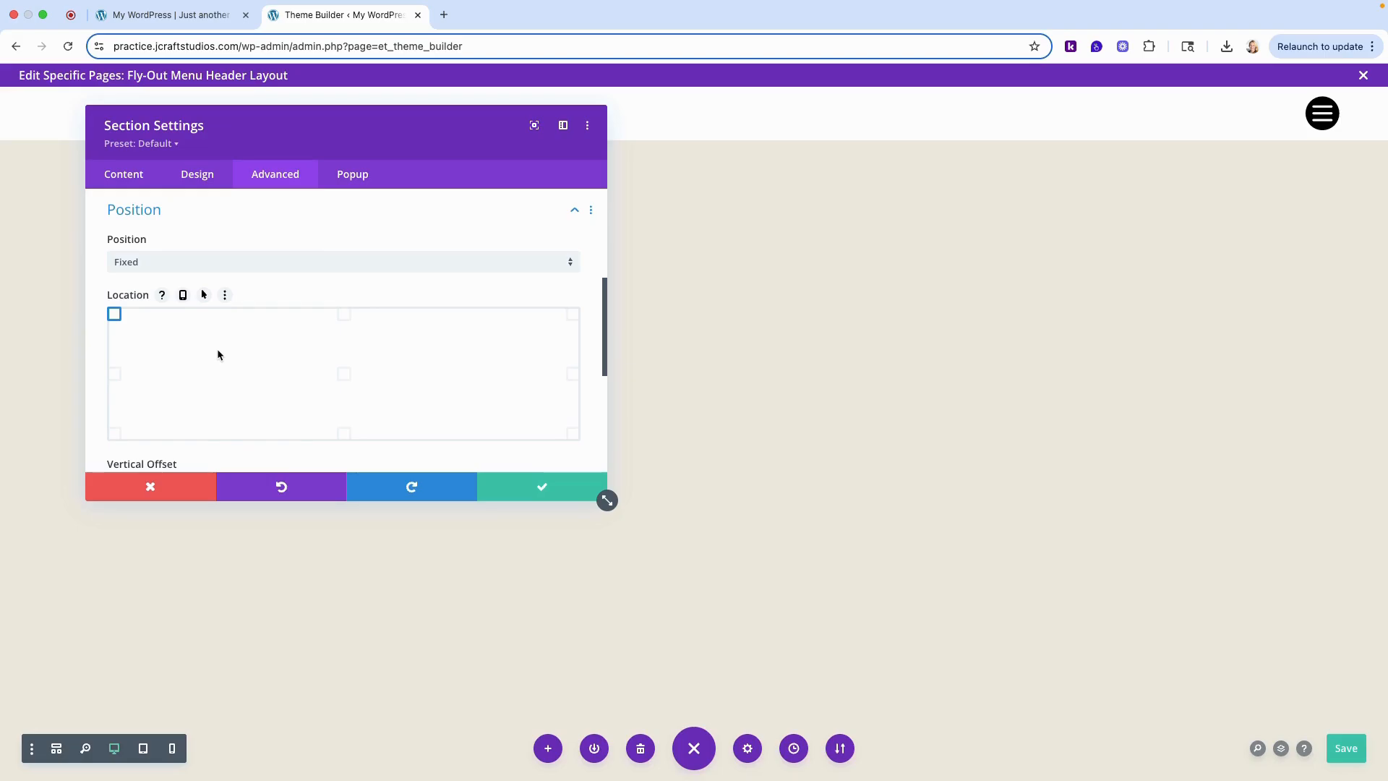
{"action": "scroll", "coordinate": [278, 353], "scroll_direction": "down", "scroll_amount": 5}
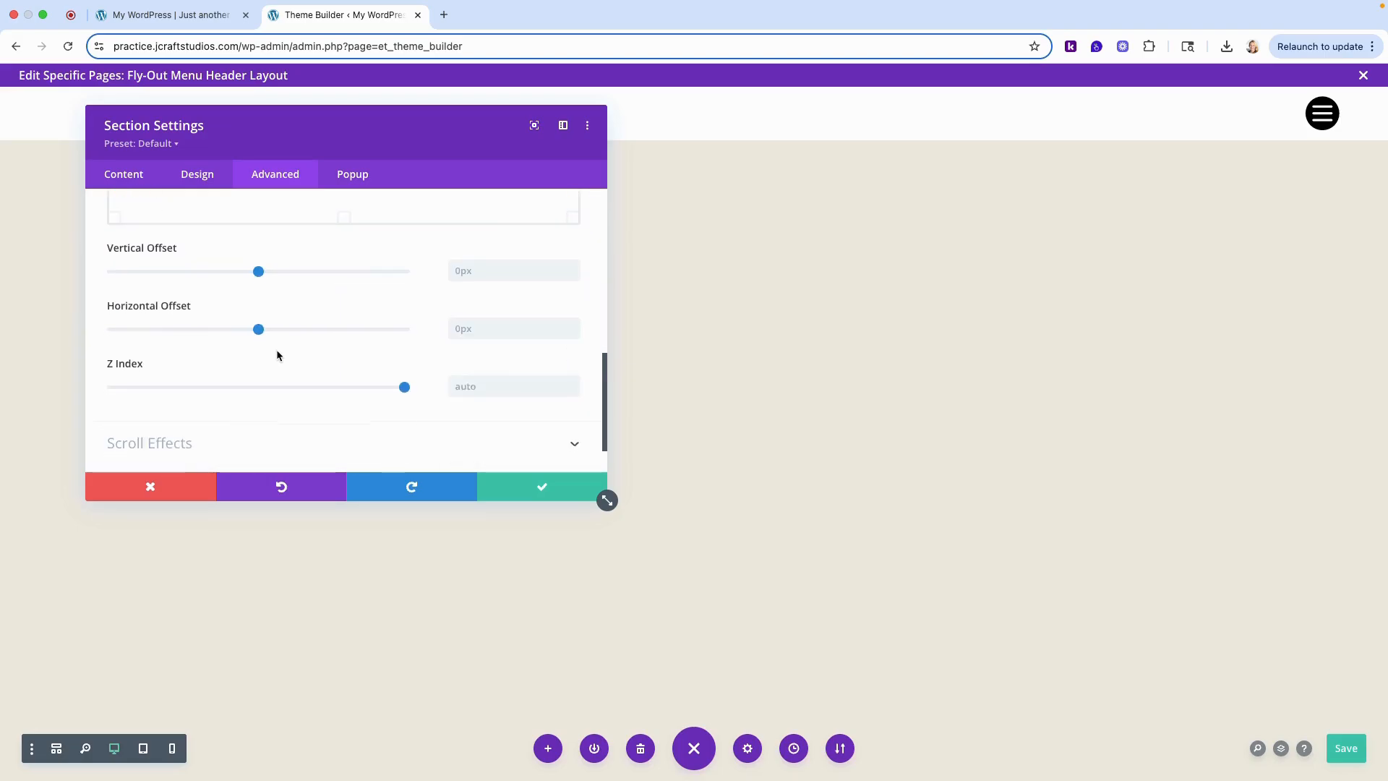
- Make the header section's background color transparent, accept the section settings and save the header layout
{"action": "left_click", "coordinate": [130, 176]}
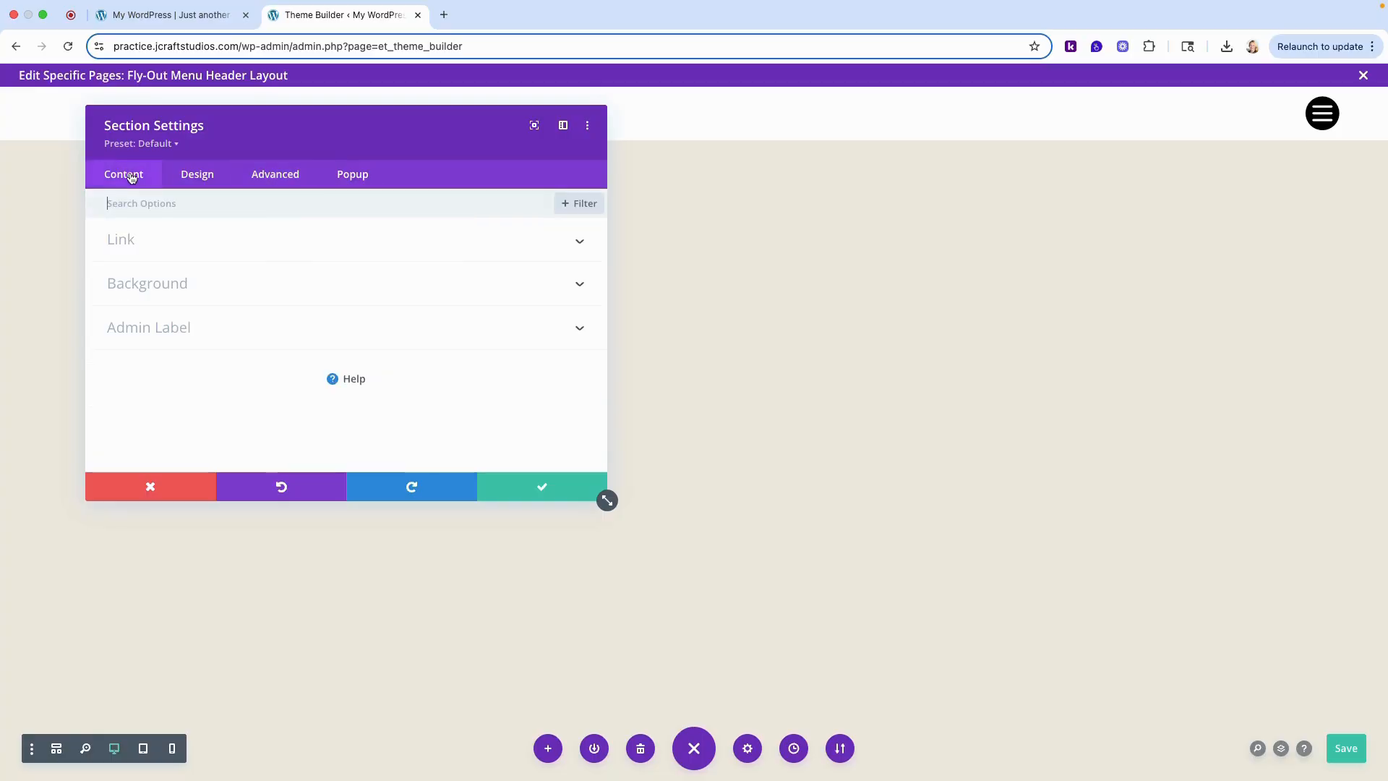
{"action": "left_click", "coordinate": [170, 282]}
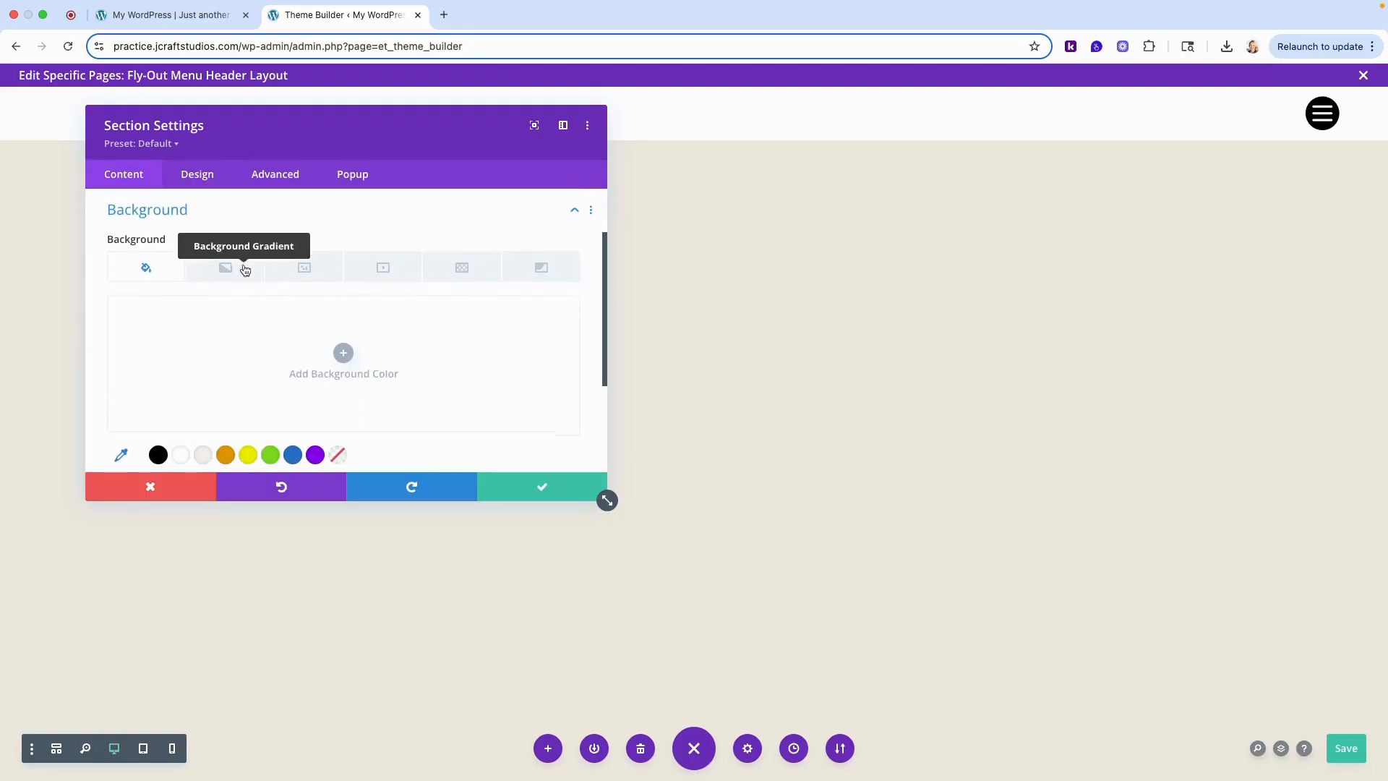
{"action": "scroll", "coordinate": [164, 384], "scroll_direction": "down", "scroll_amount": 1}
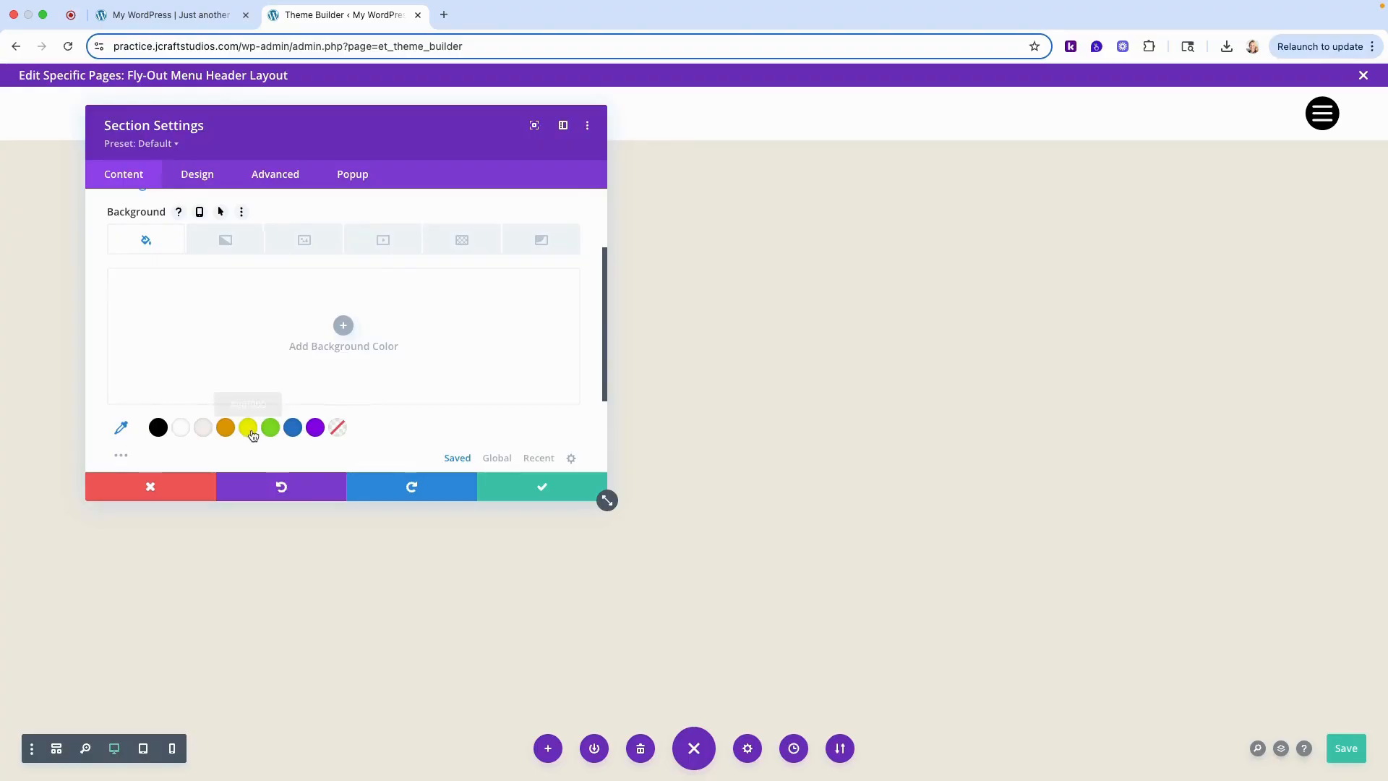
{"action": "left_click", "coordinate": [338, 428]}
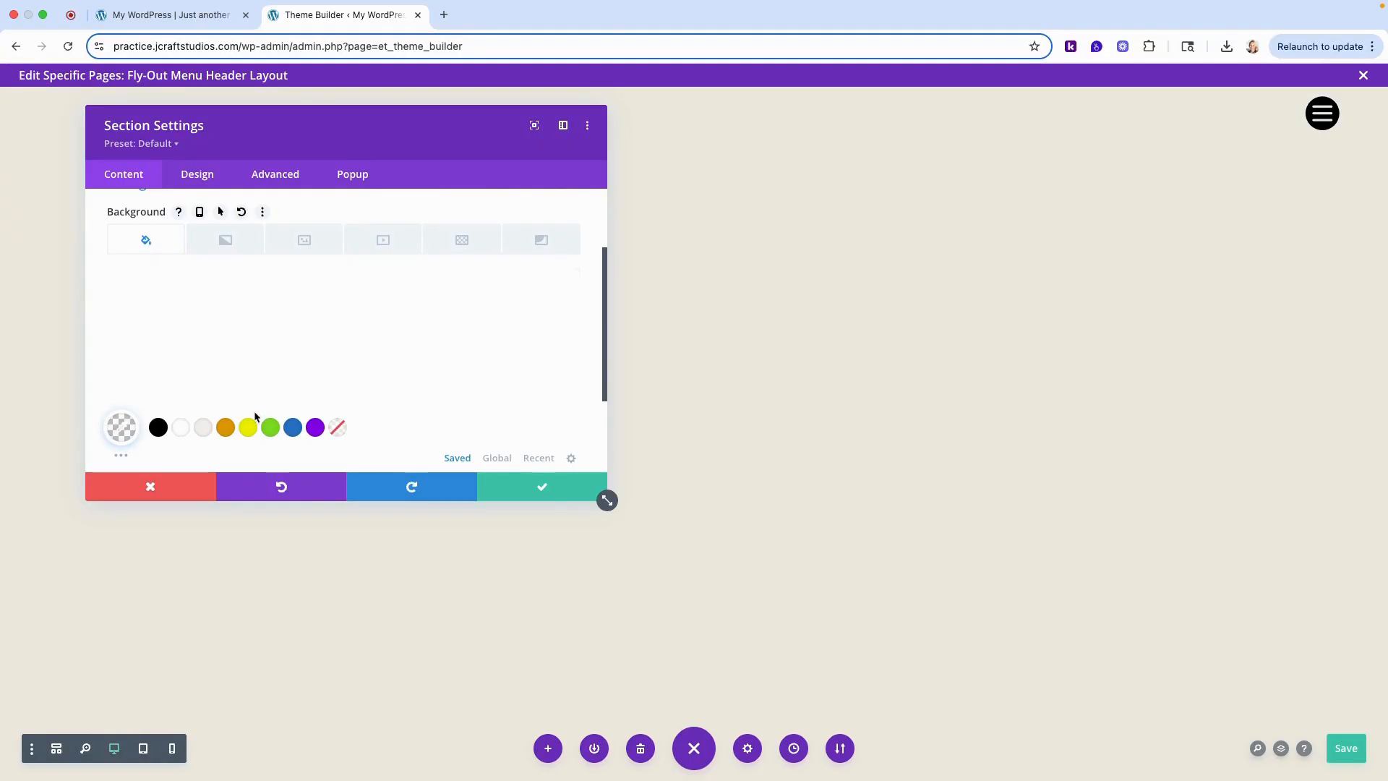
{"action": "left_click", "coordinate": [527, 491]}
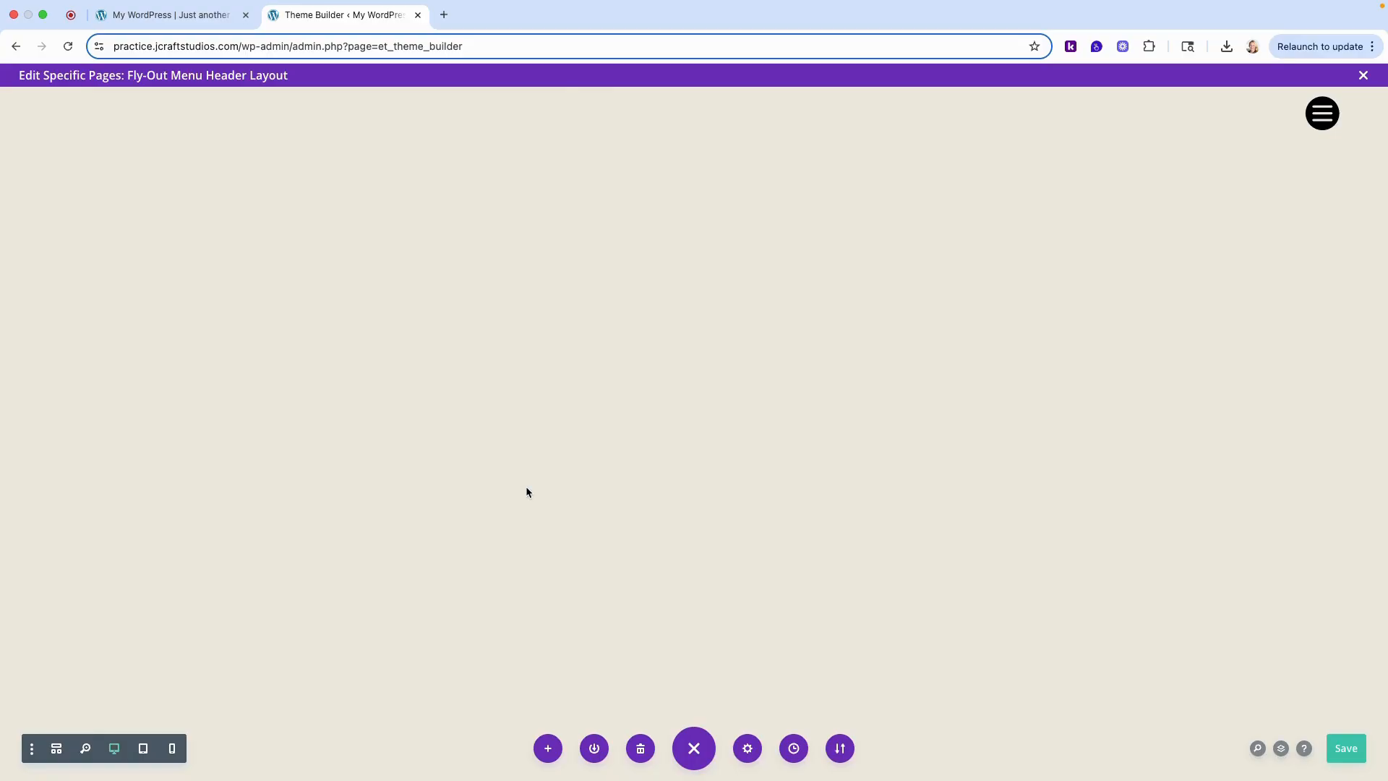
{"action": "left_click", "coordinate": [1346, 749]}
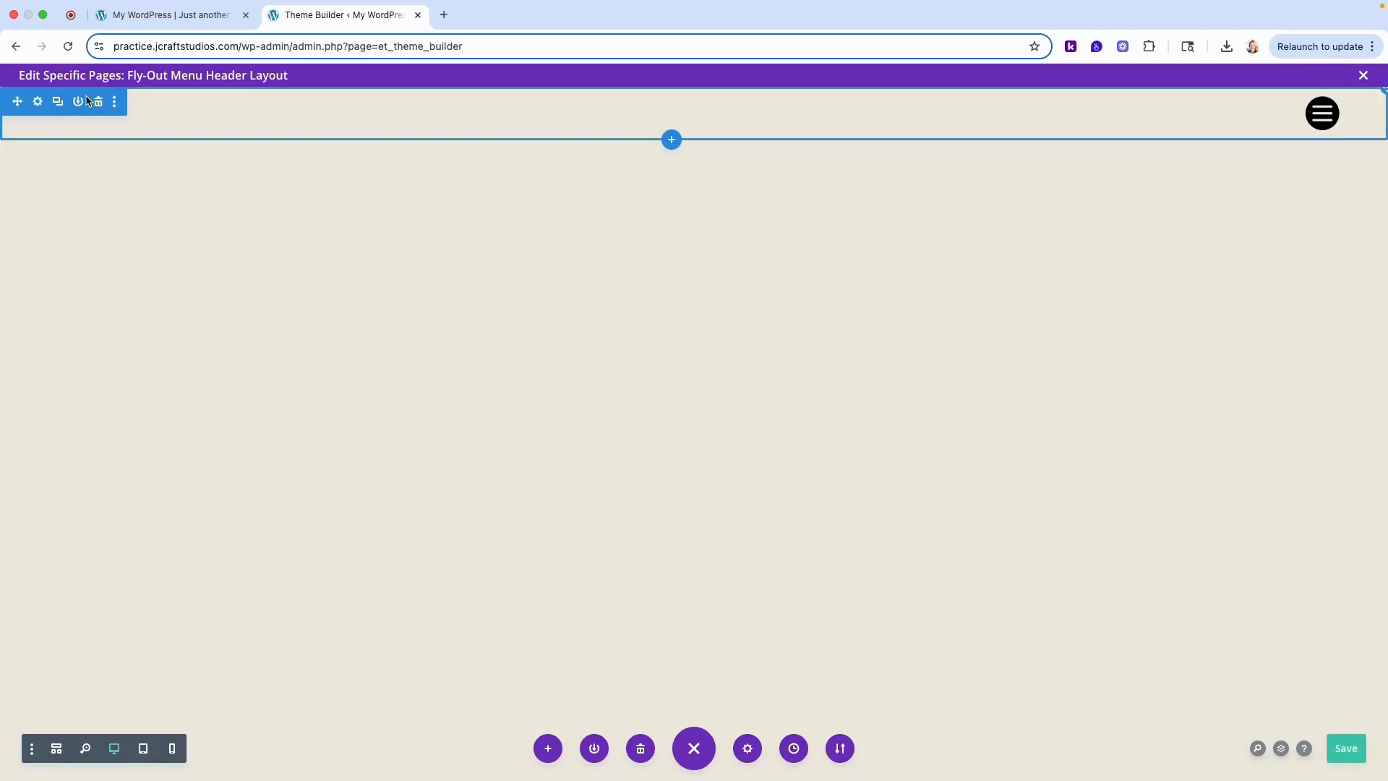
- Add a regular section below the icon section with a row of four equal columns, leaving the columns without modules
{"action": "left_click", "coordinate": [671, 140]}
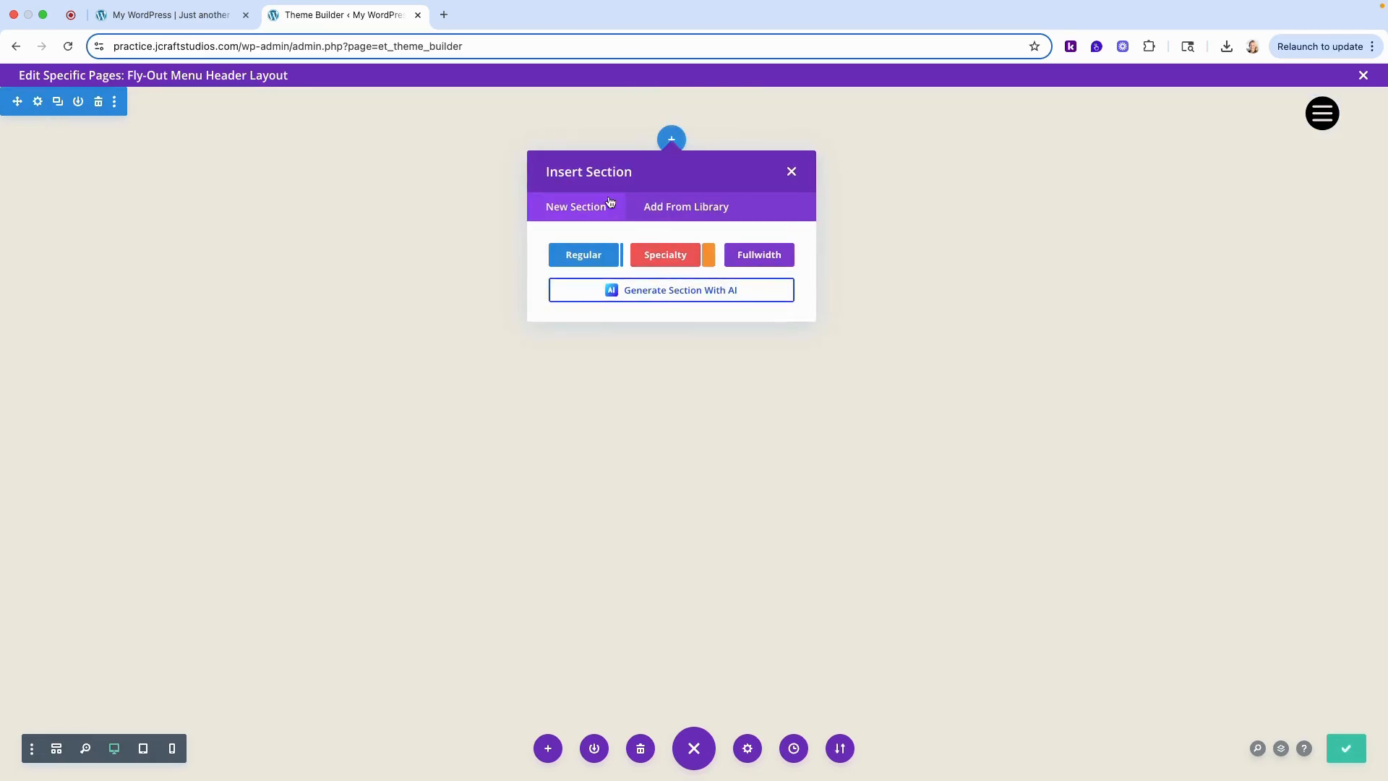
{"action": "left_click", "coordinate": [586, 259]}
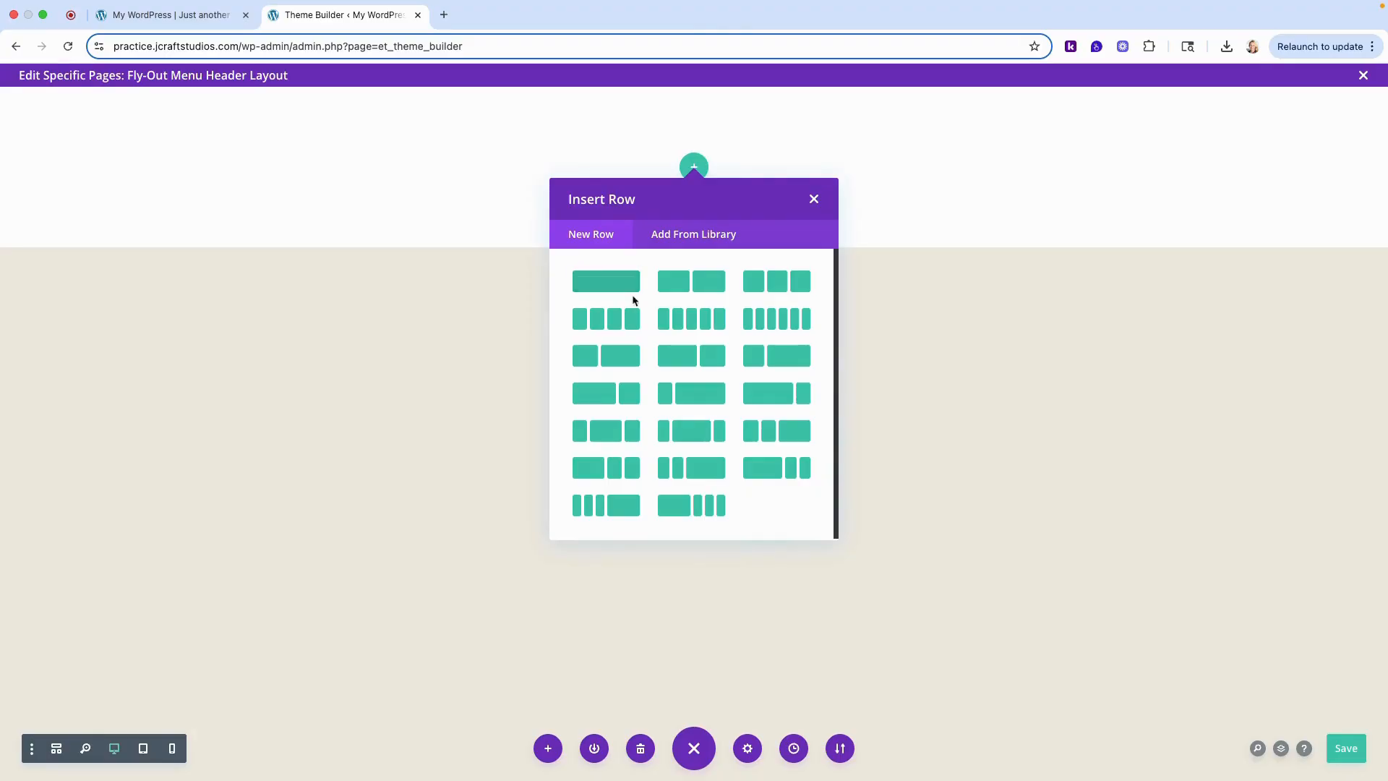
{"action": "left_click", "coordinate": [613, 320]}
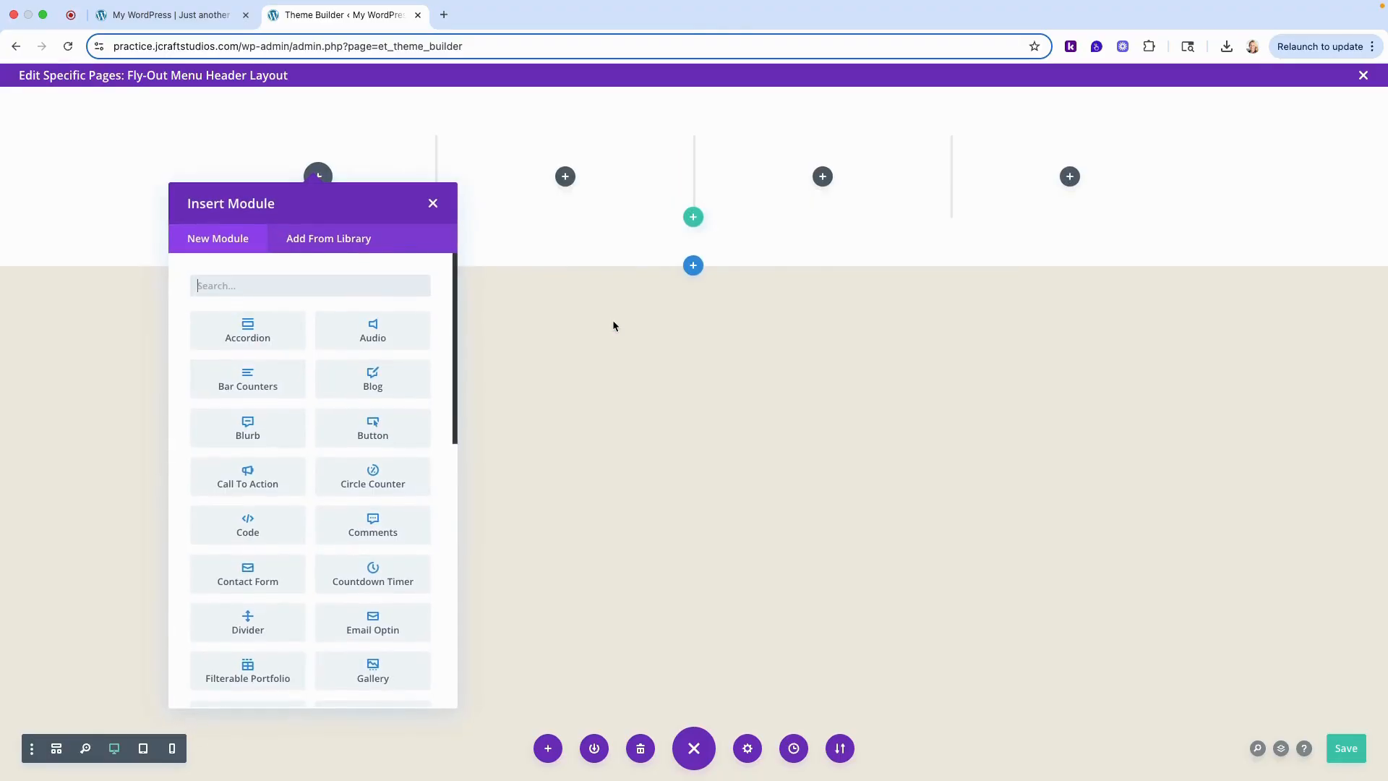
{"action": "left_click", "coordinate": [432, 203]}
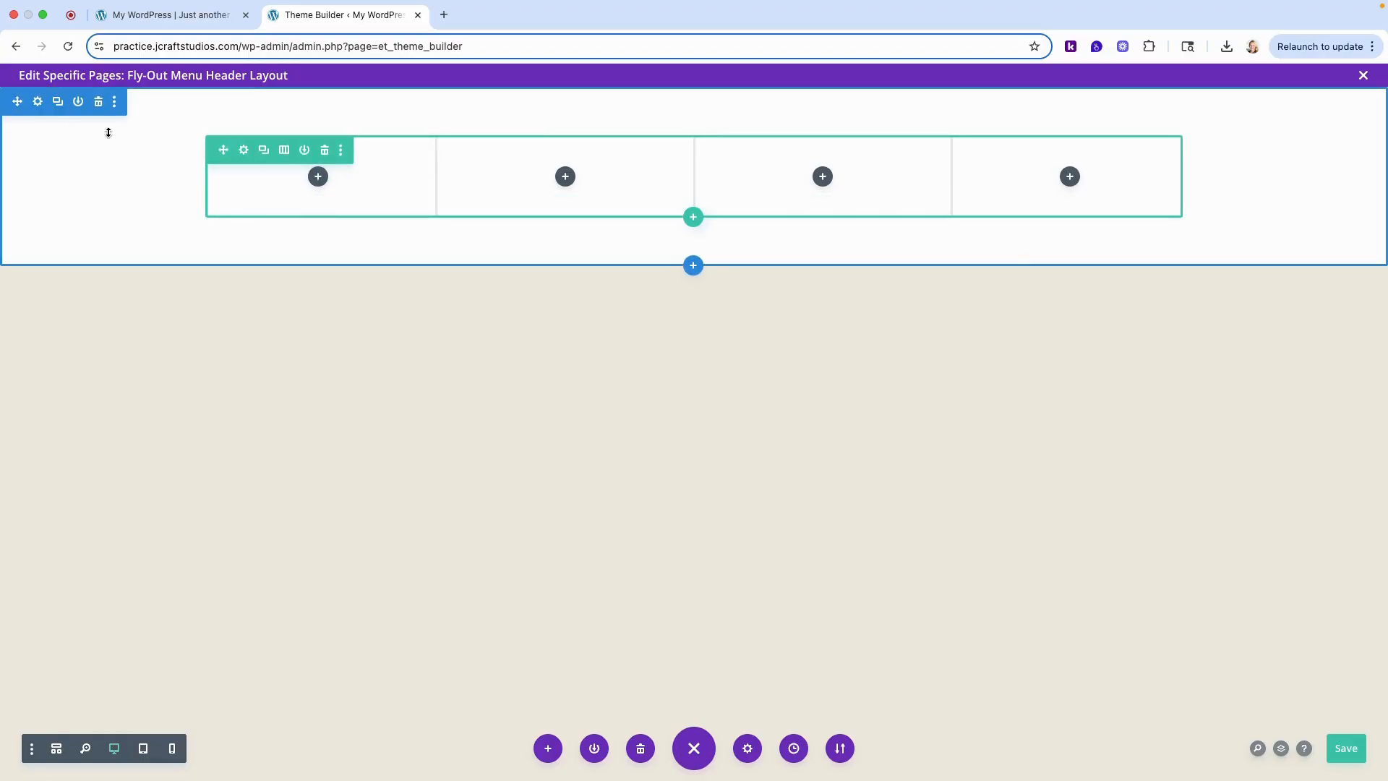
- Turn the four-column section into a popup and set its Popup ID to popup-menu
{"action": "left_click", "coordinate": [39, 103]}
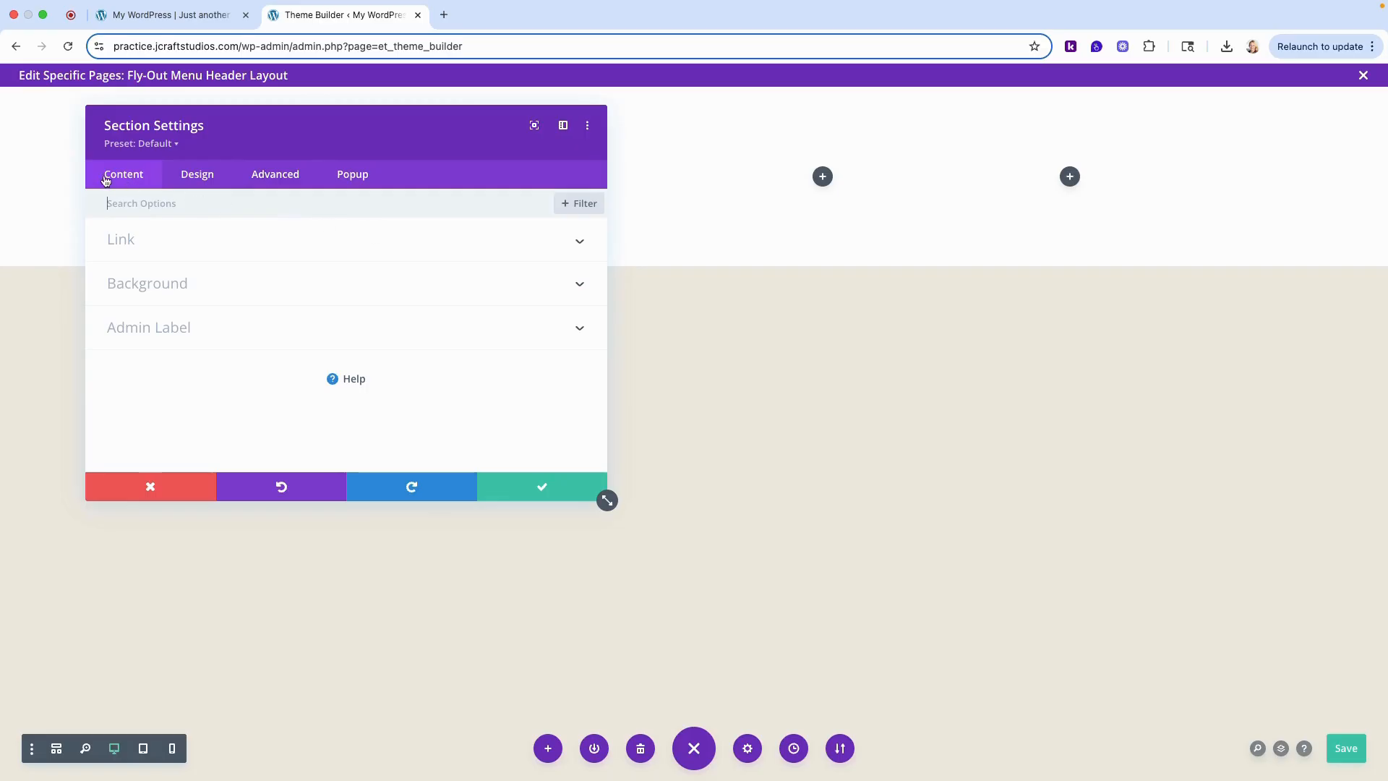
{"action": "left_click", "coordinate": [356, 181]}
{"action": "left_click", "coordinate": [158, 248]}
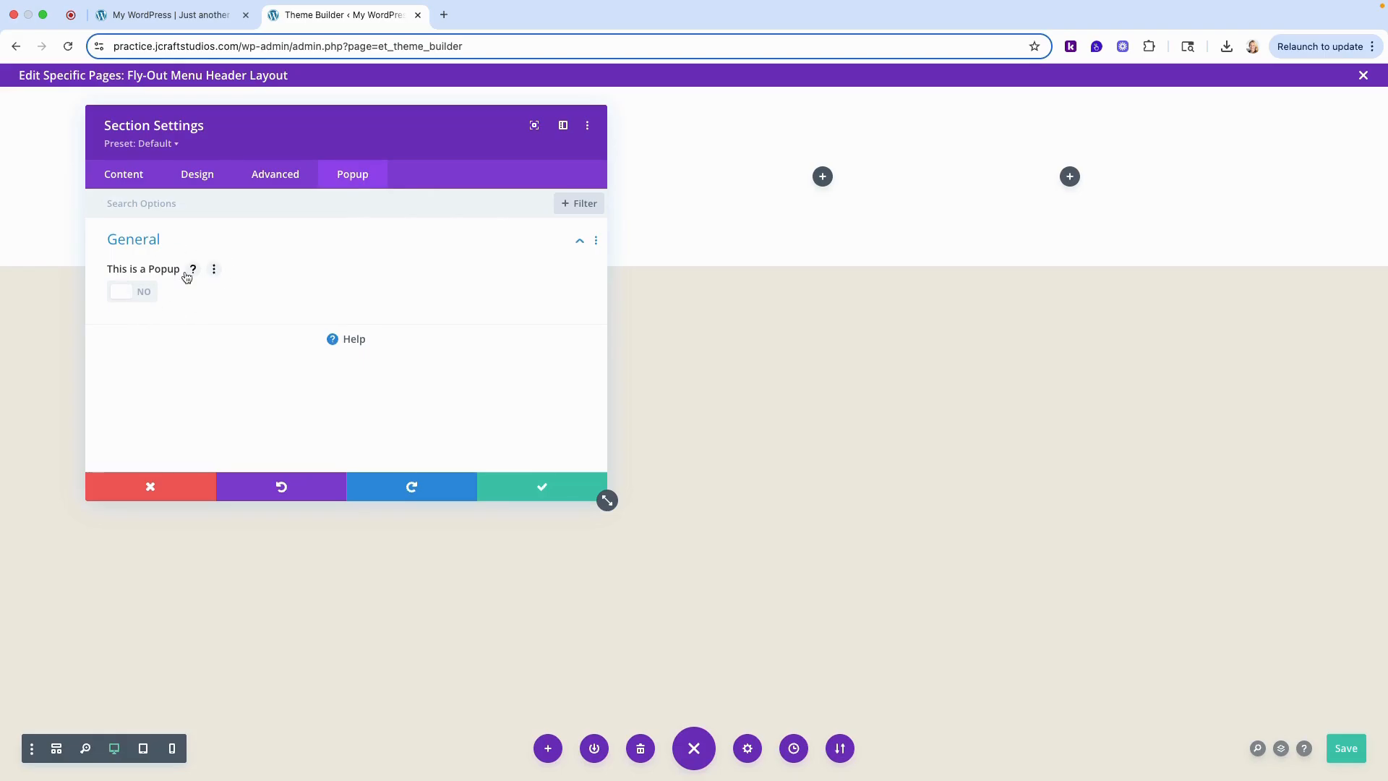
{"action": "left_click", "coordinate": [137, 298]}
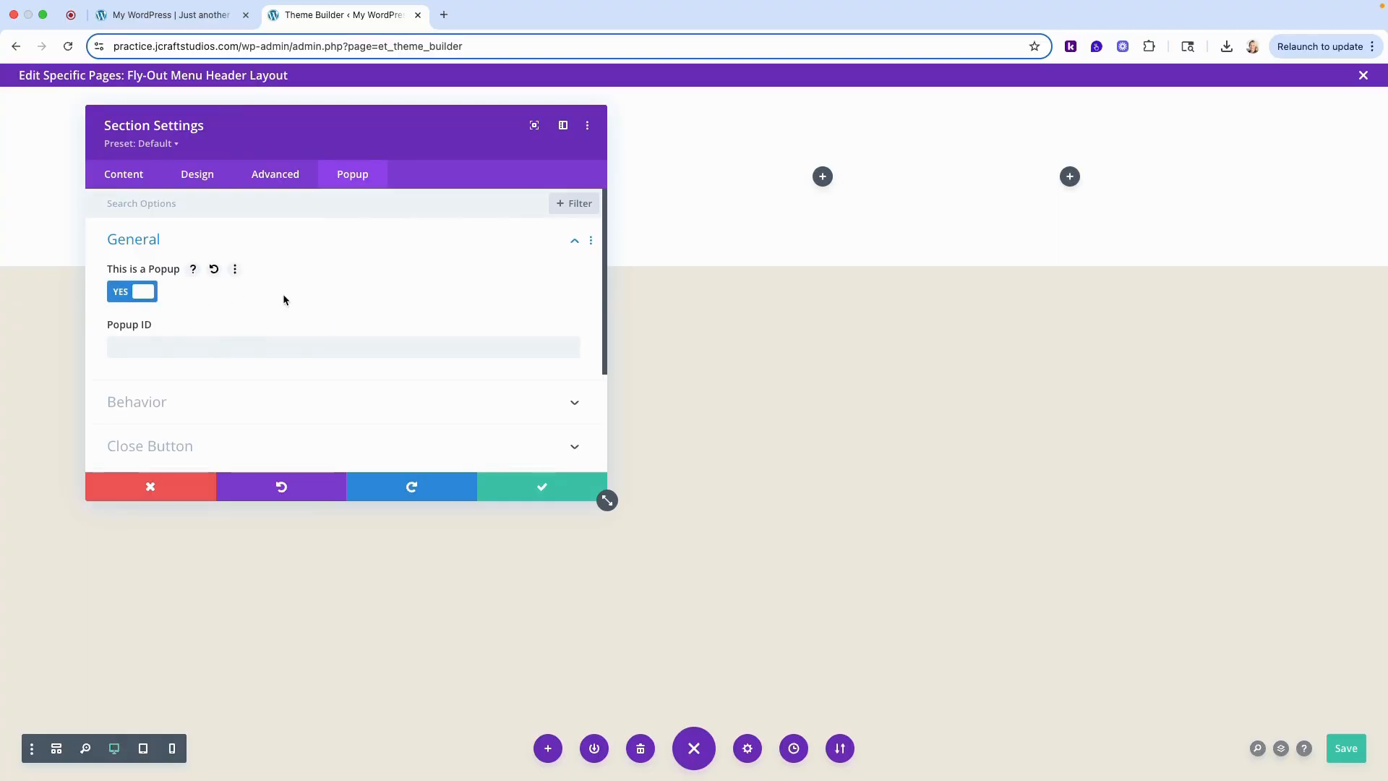
{"action": "left_click", "coordinate": [130, 347]}
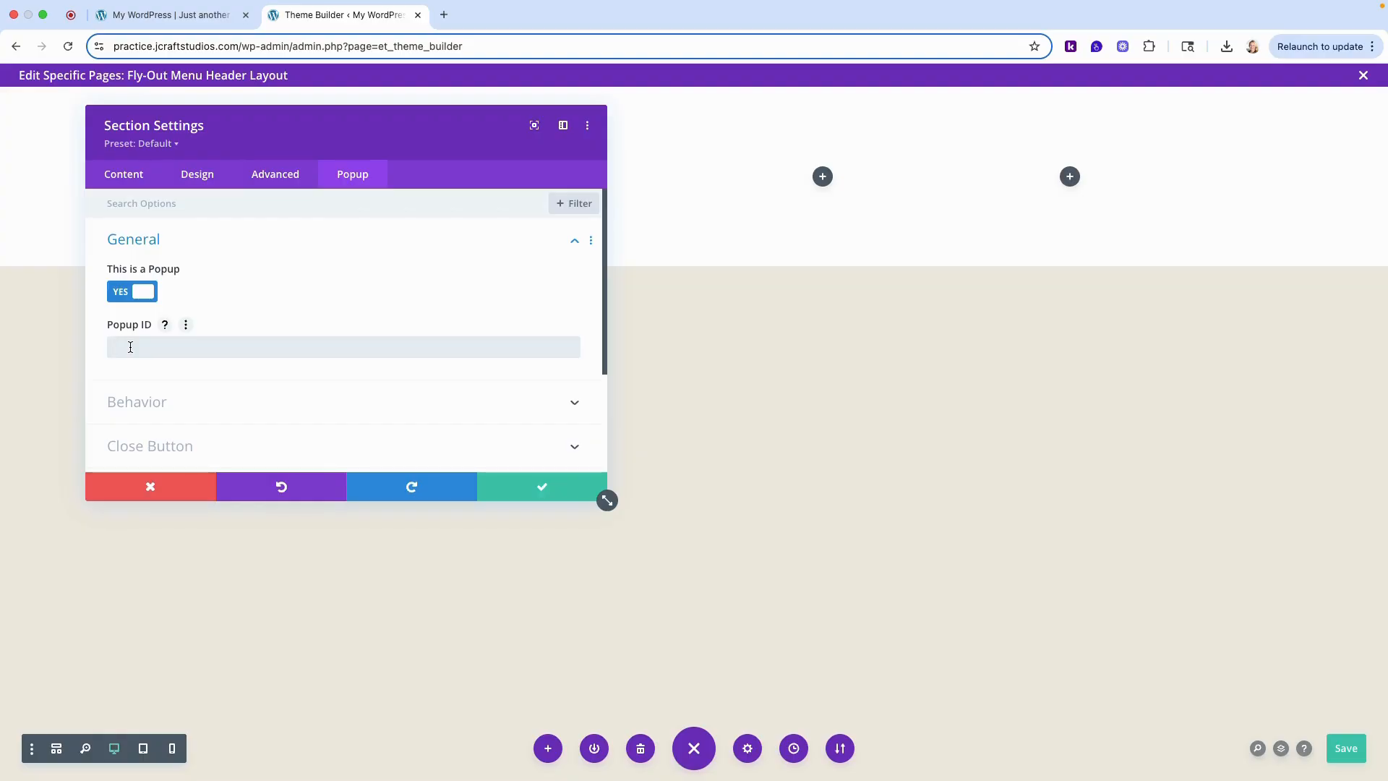
{"action": "type", "text": "popup-menu"}
{"action": "left_click", "coordinate": [112, 347]}
{"action": "left_click_drag", "start_coordinate": [114, 348], "coordinate": [179, 345]}
{"action": "left_click", "coordinate": [227, 349]}
{"action": "scroll", "coordinate": [187, 396], "scroll_direction": "down", "scroll_amount": 3}
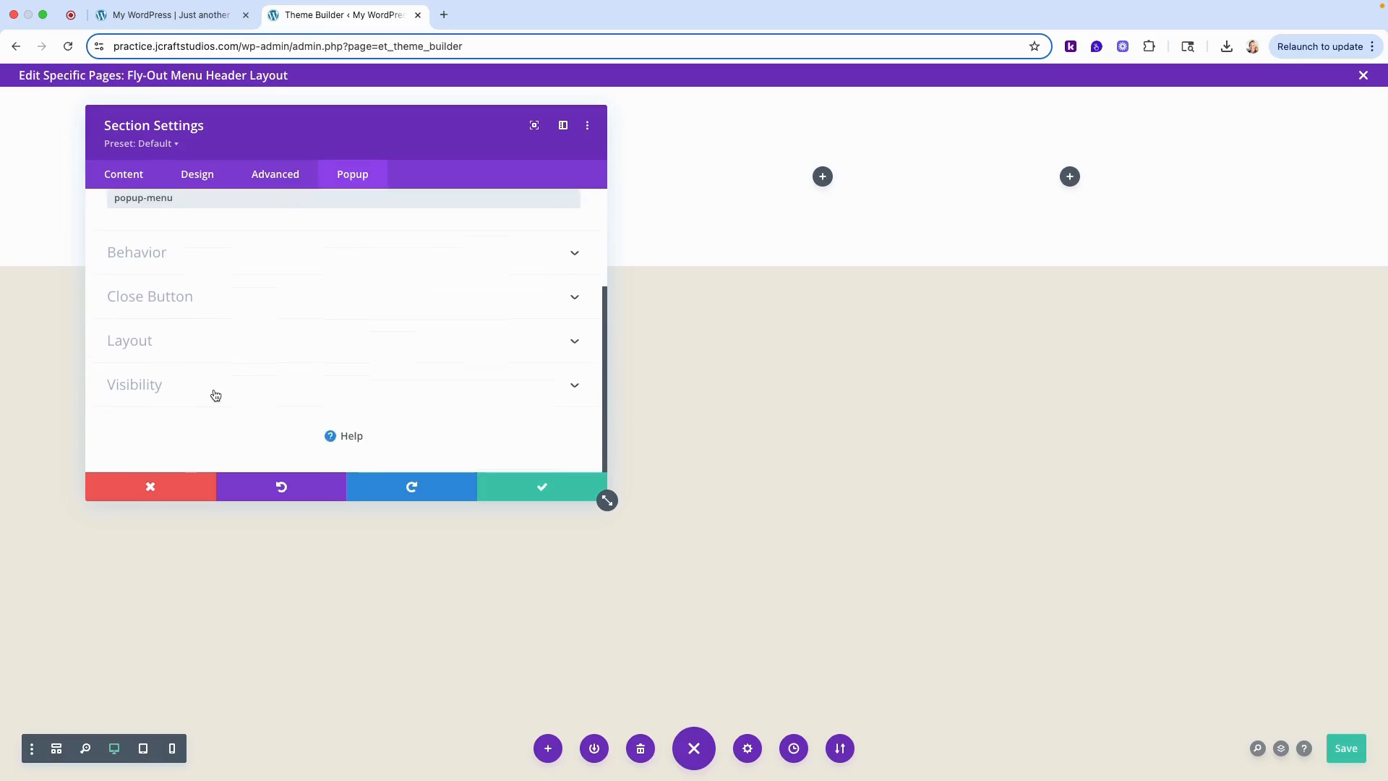
- Give the popup section the saved light gray background color and accept the section settings
{"action": "left_click", "coordinate": [123, 178]}
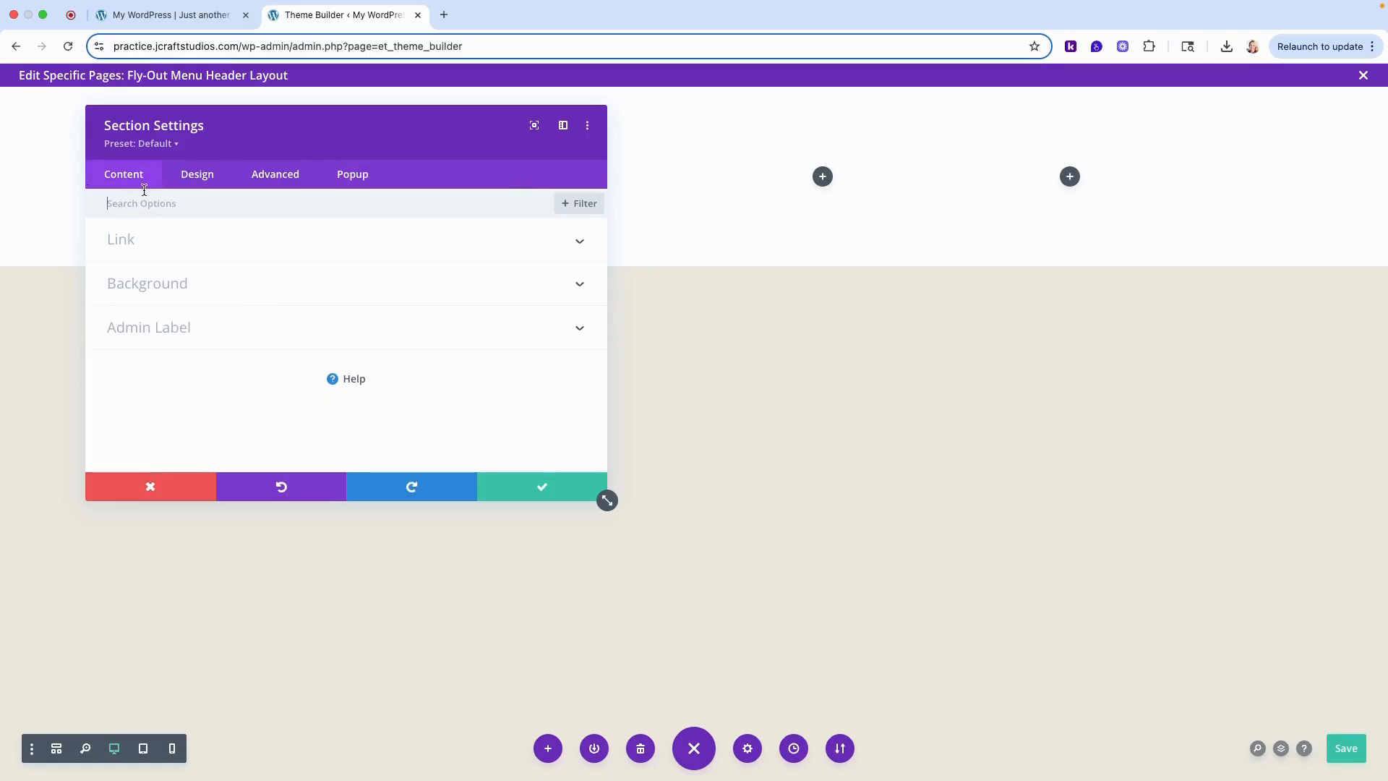
{"action": "left_click", "coordinate": [160, 283]}
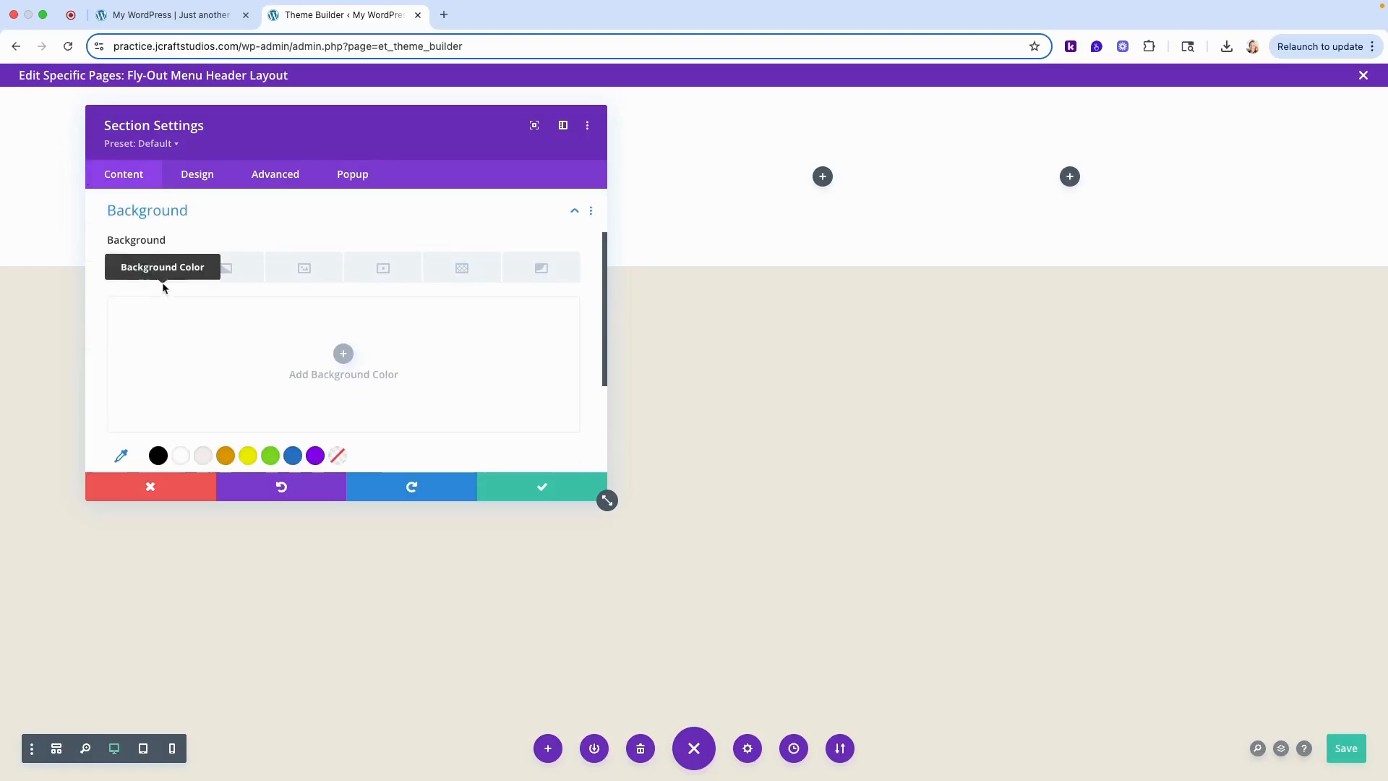
{"action": "left_click", "coordinate": [203, 444]}
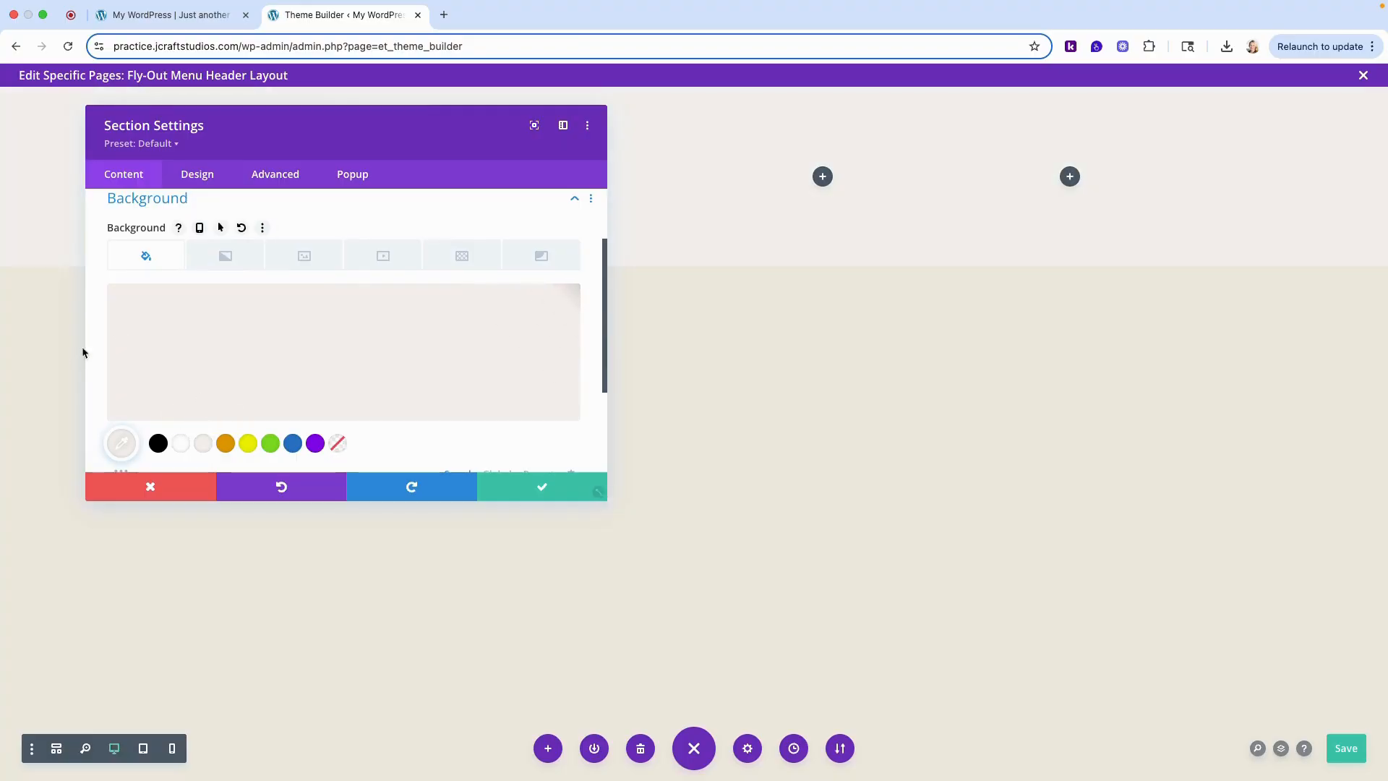
{"action": "left_click", "coordinate": [536, 496]}
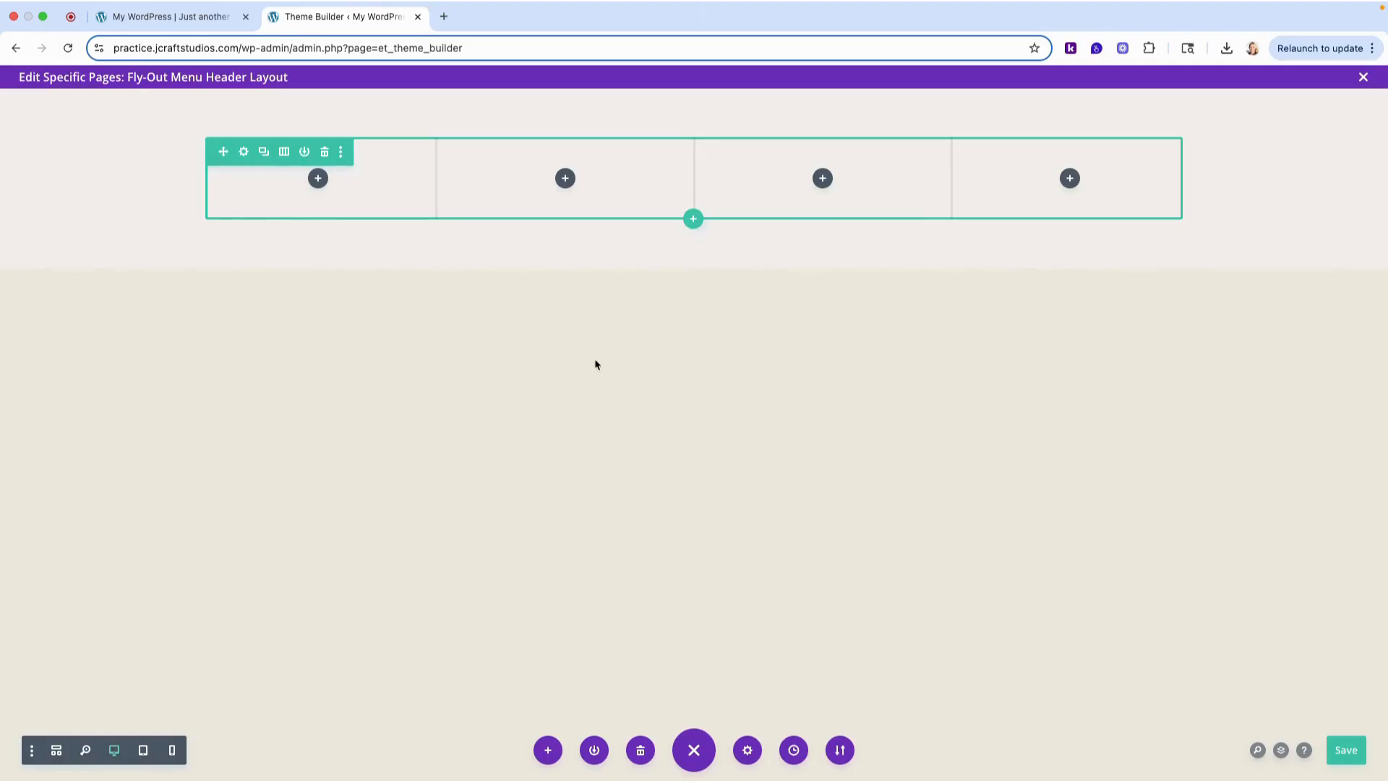
- Add a Text module to the first column and replace its placeholder body with an H1 reading Home
{"action": "left_click", "coordinate": [318, 181]}
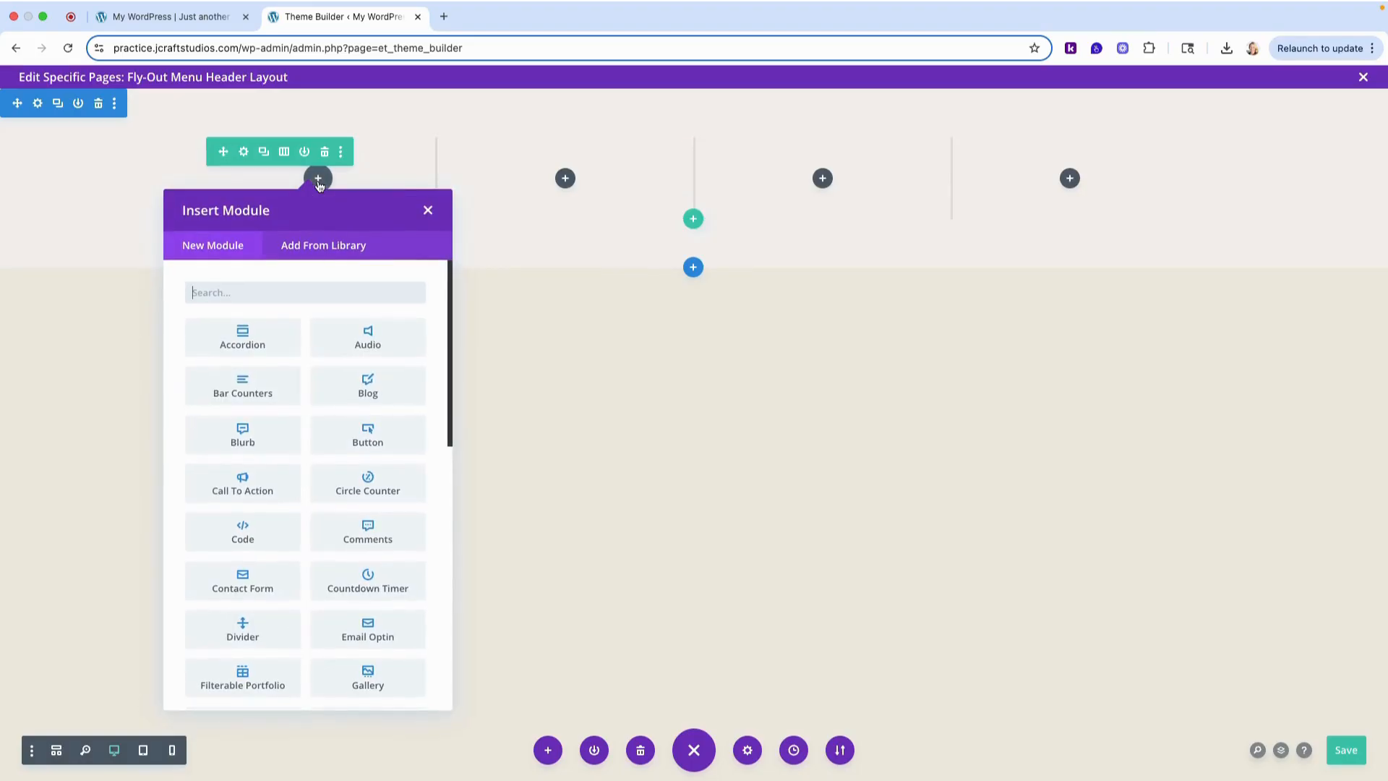
{"action": "type", "text": "text"}
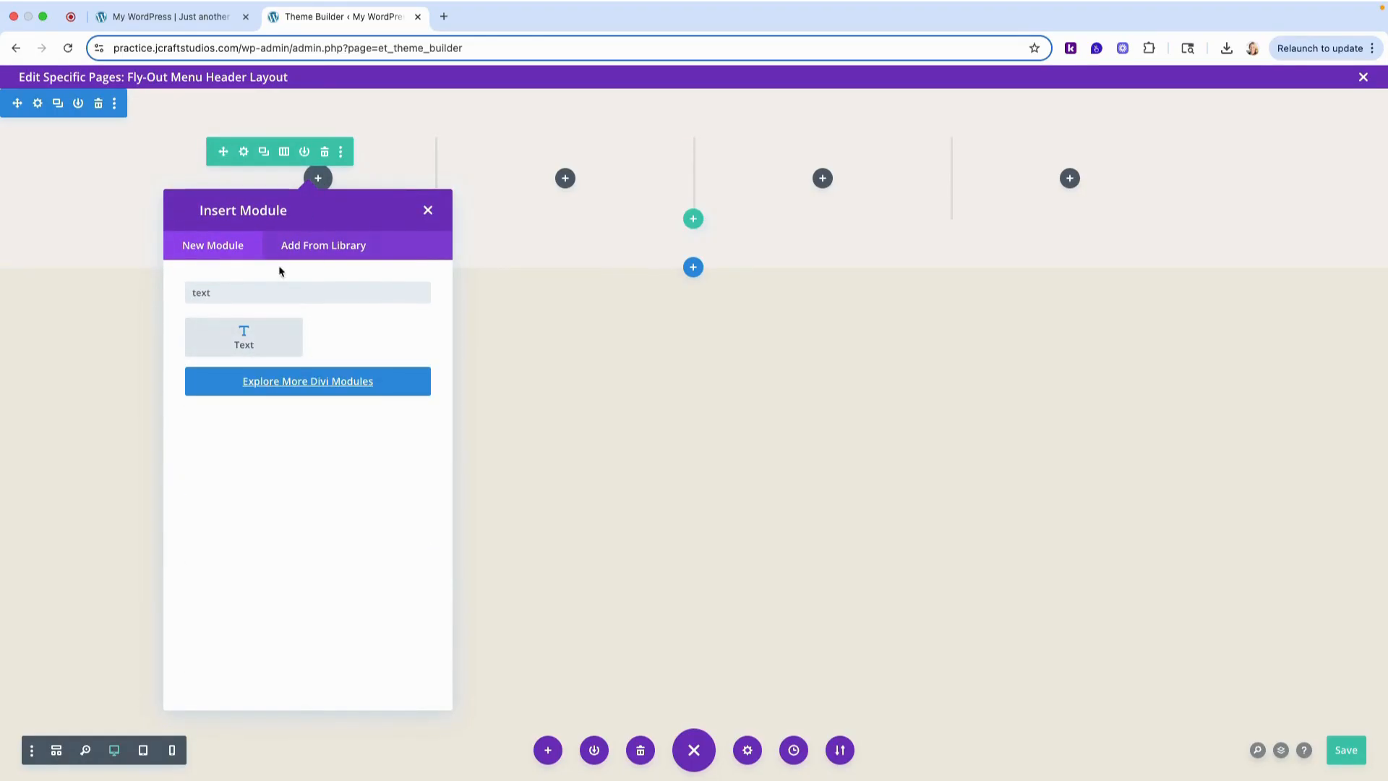
{"action": "left_click", "coordinate": [243, 338]}
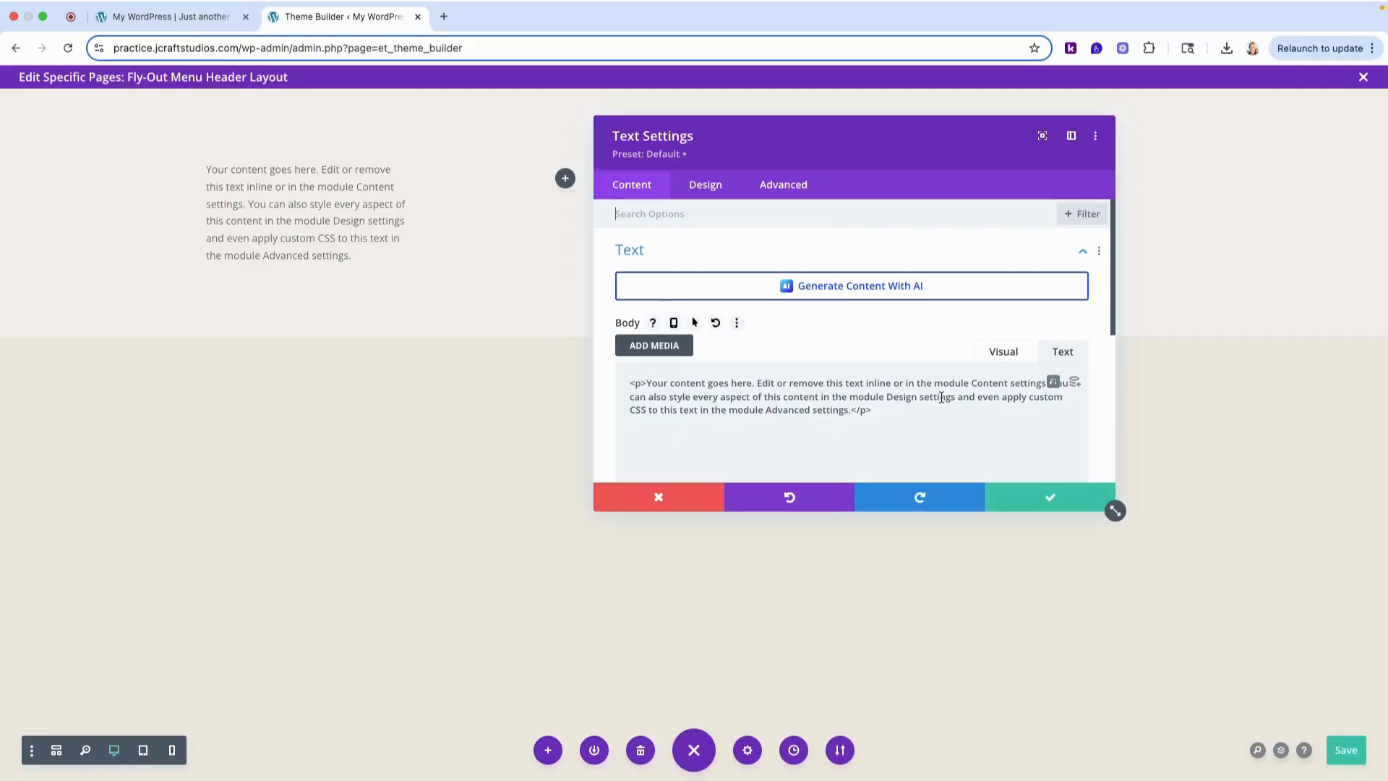
{"action": "triple_click", "coordinate": [829, 397]}
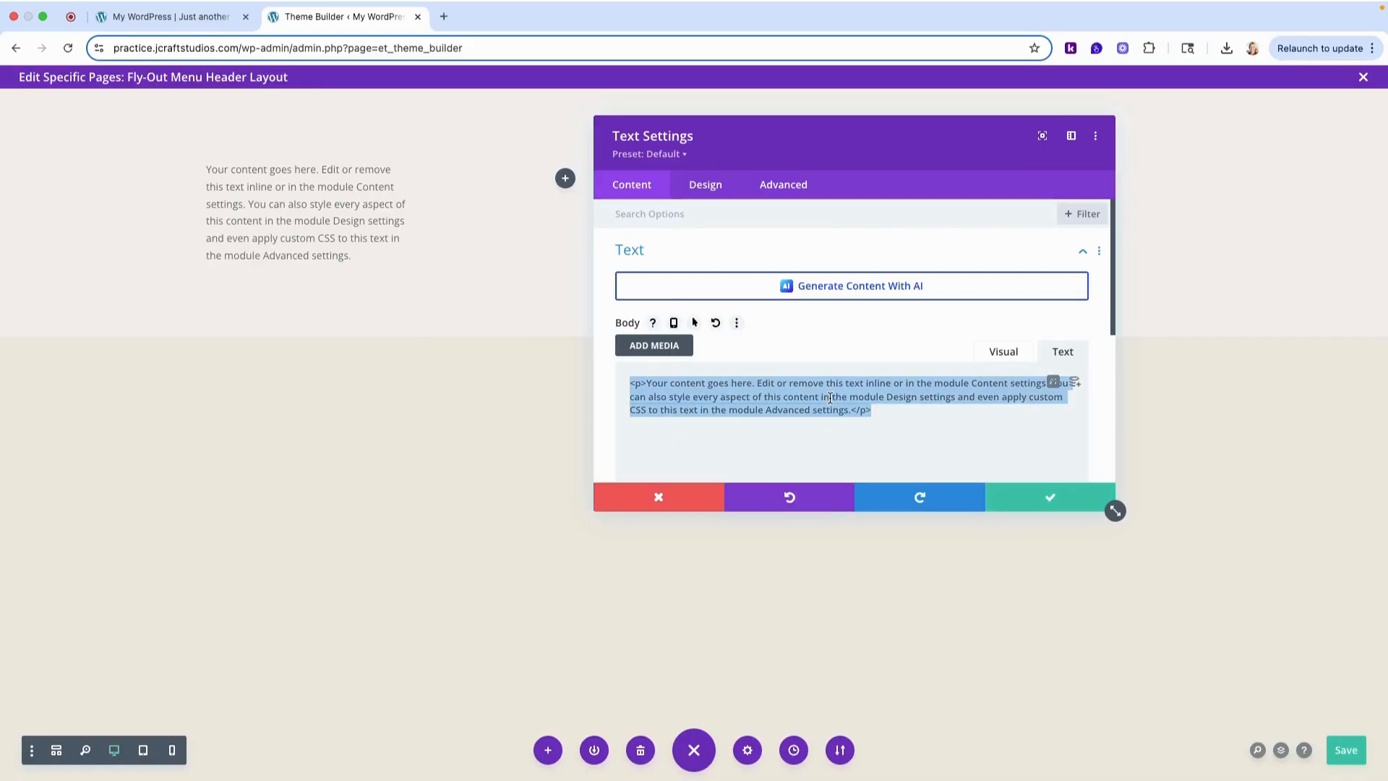
{"action": "type", "text": "<h1>"}
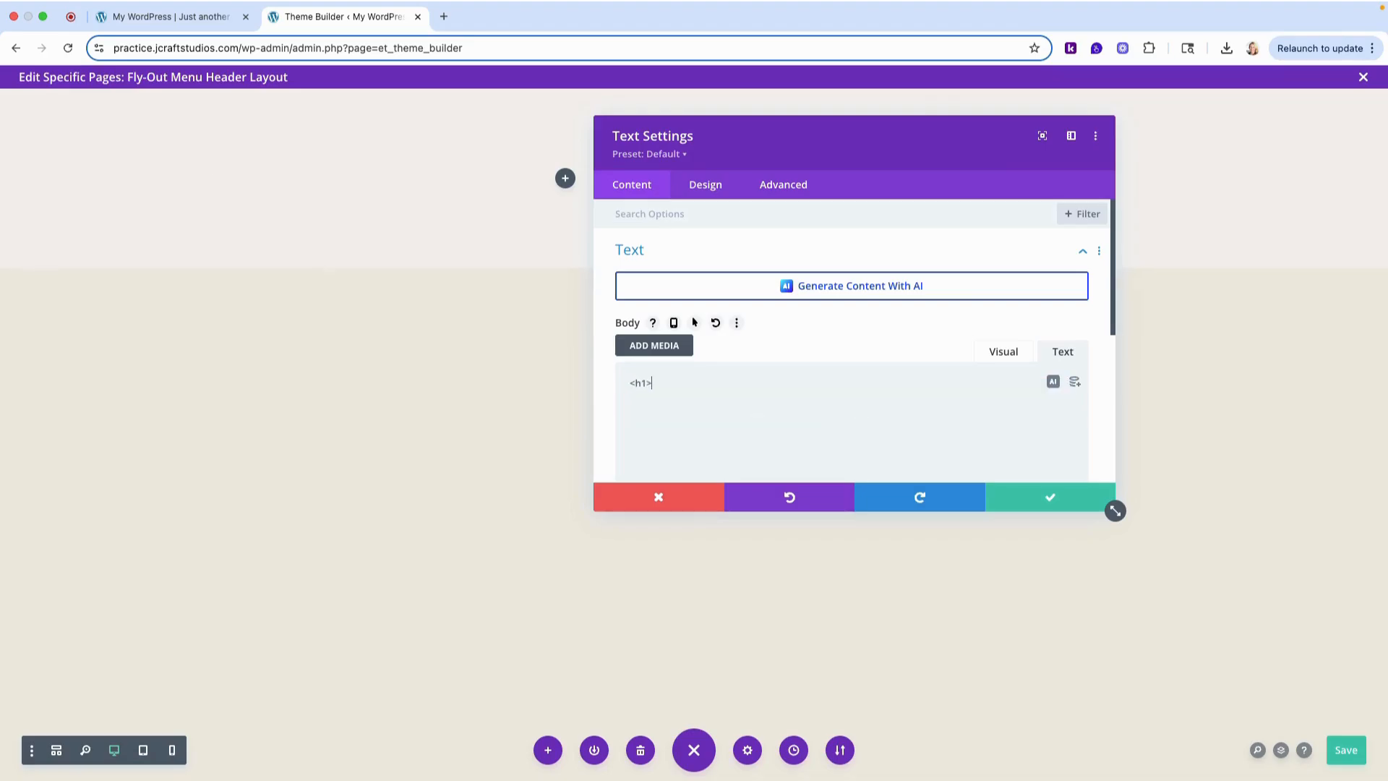
{"action": "type", "text": "Home</h1>"}
- Style the module's H1 heading in the Playfair Display font with uppercase lettering
{"action": "left_click", "coordinate": [715, 188]}
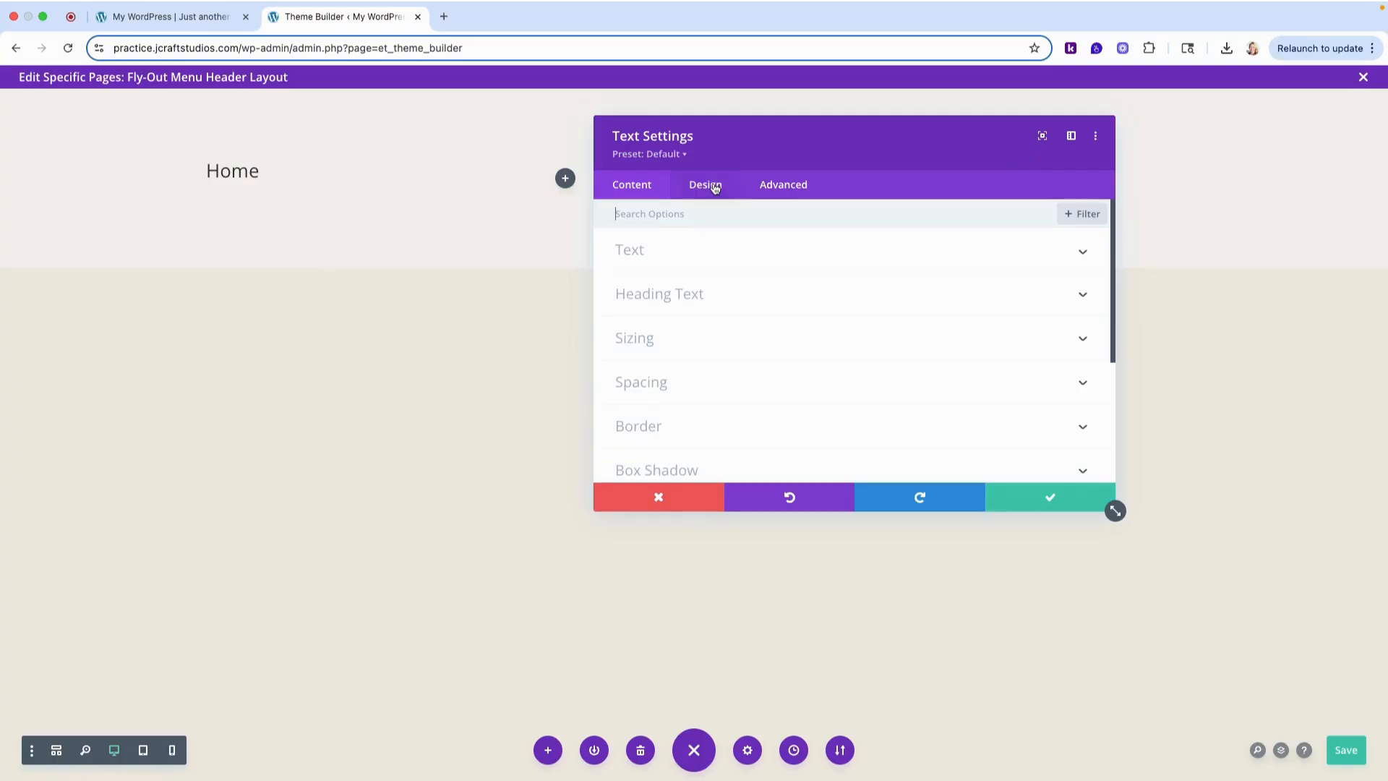
{"action": "left_click", "coordinate": [709, 297]}
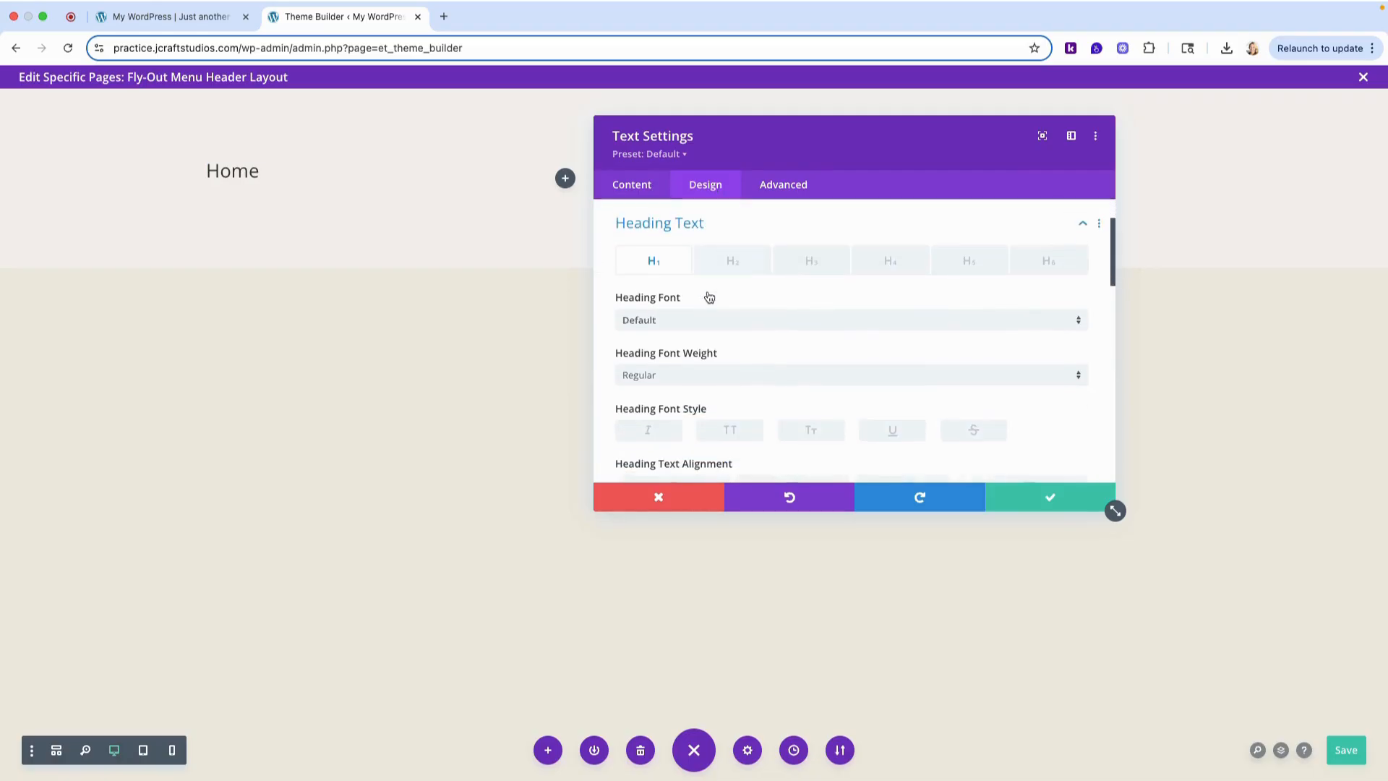
{"action": "left_click", "coordinate": [675, 321]}
{"action": "left_click", "coordinate": [718, 210]}
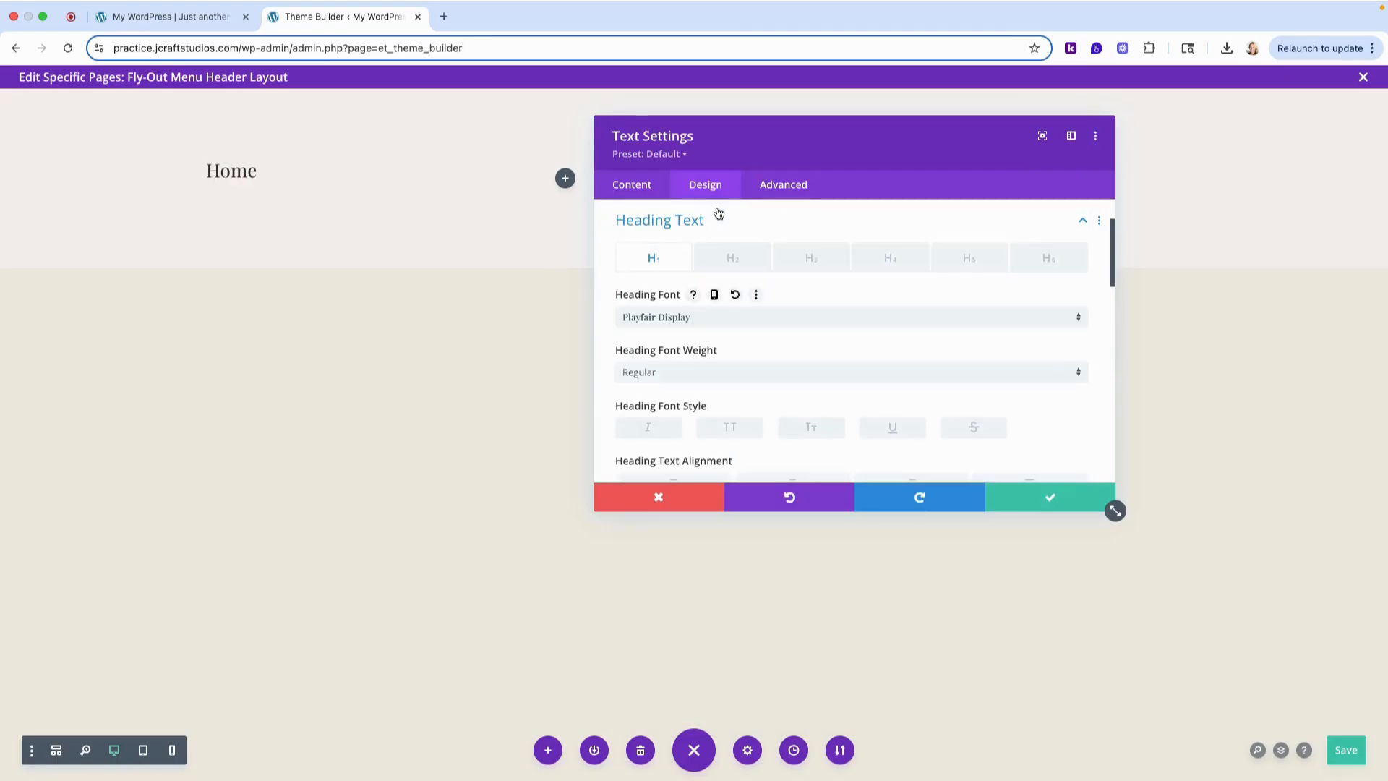
{"action": "scroll", "coordinate": [852, 370], "scroll_direction": "down", "scroll_amount": 3}
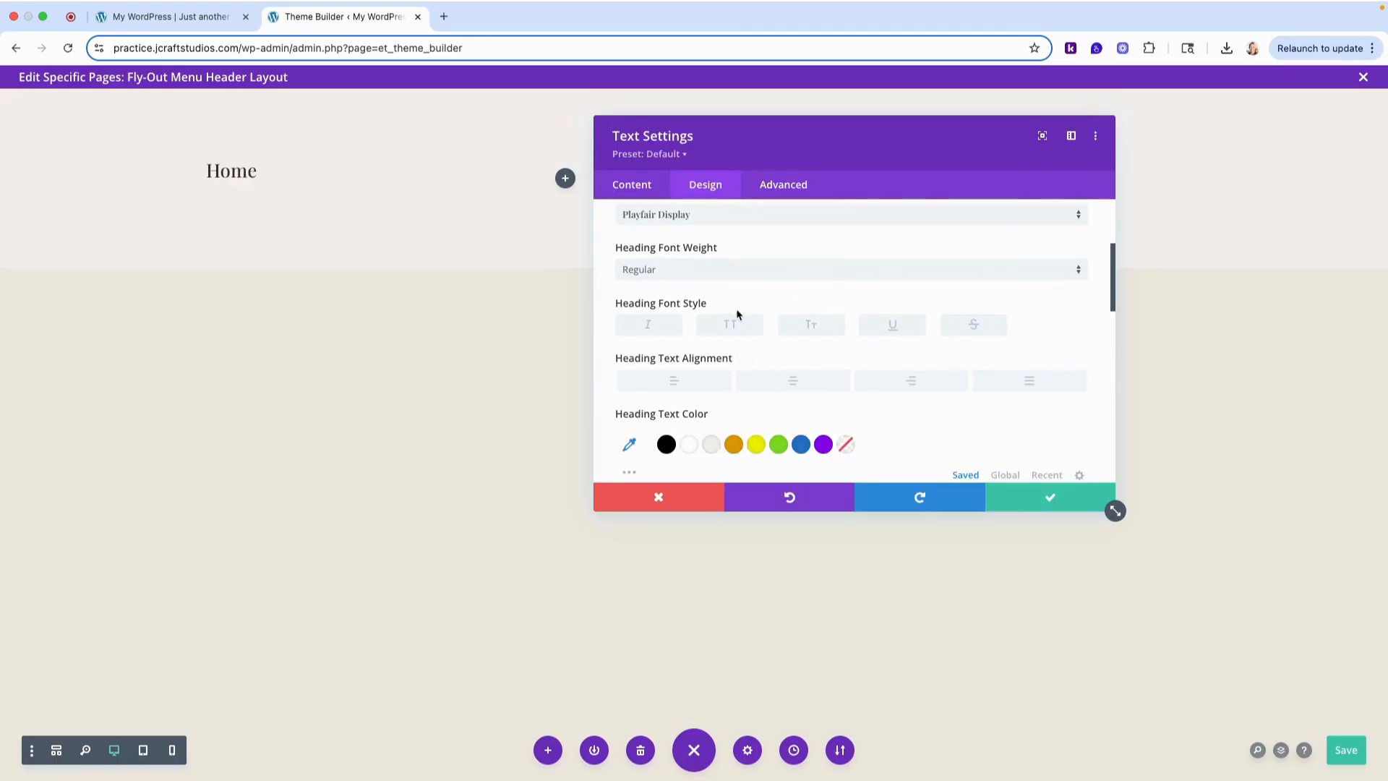
{"action": "left_click", "coordinate": [732, 329]}
{"action": "scroll", "coordinate": [796, 347], "scroll_direction": "down", "scroll_amount": 3}
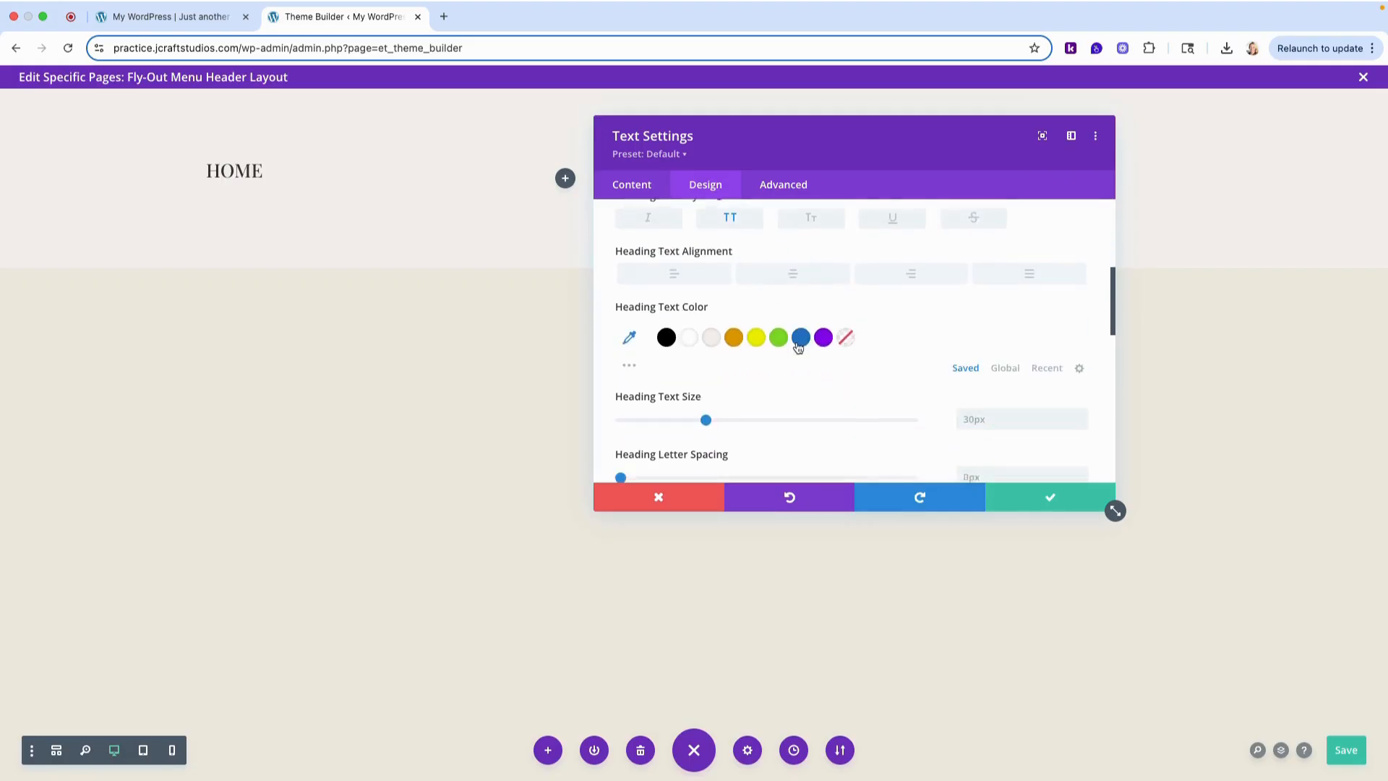
- Set the H1 heading's text color to black (#000000) and its text size to 48px
{"action": "left_click", "coordinate": [665, 329]}
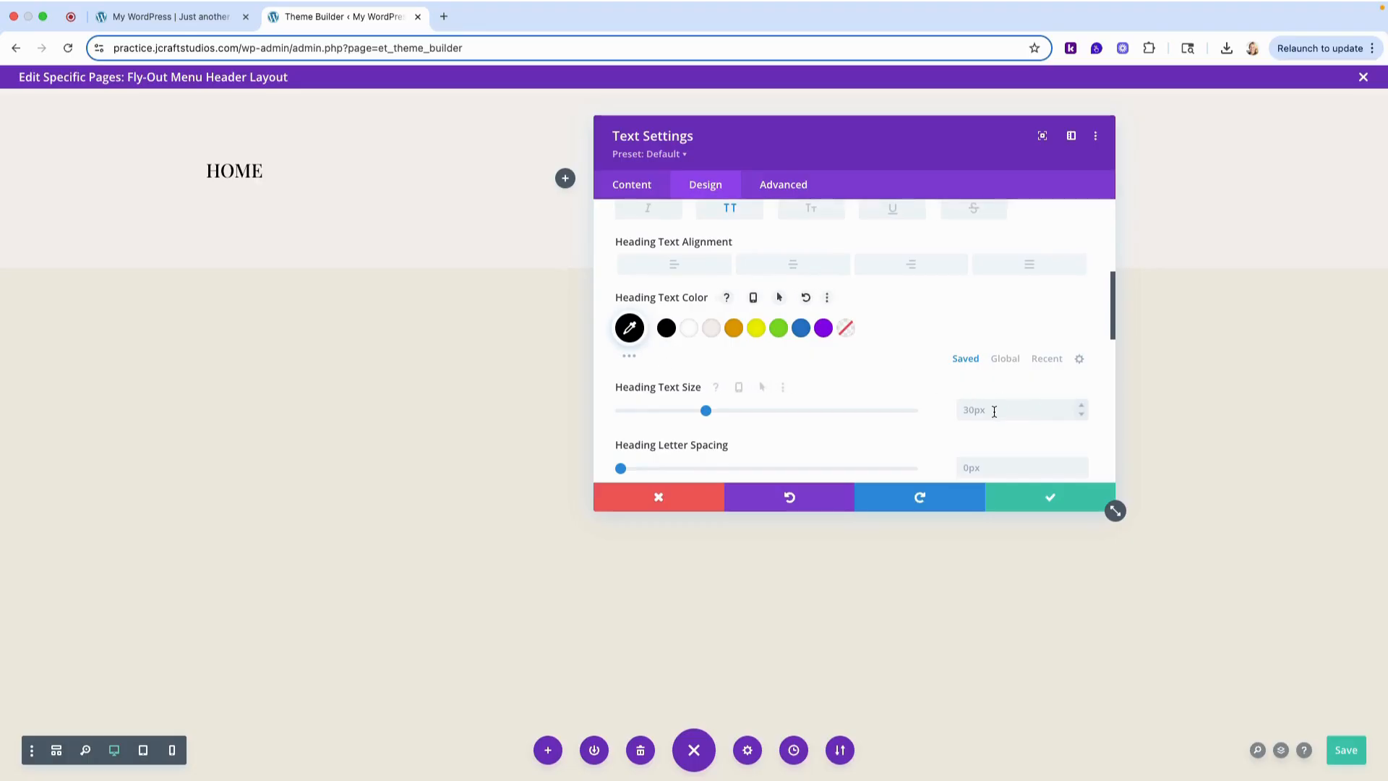
{"action": "type", "text": "48"}
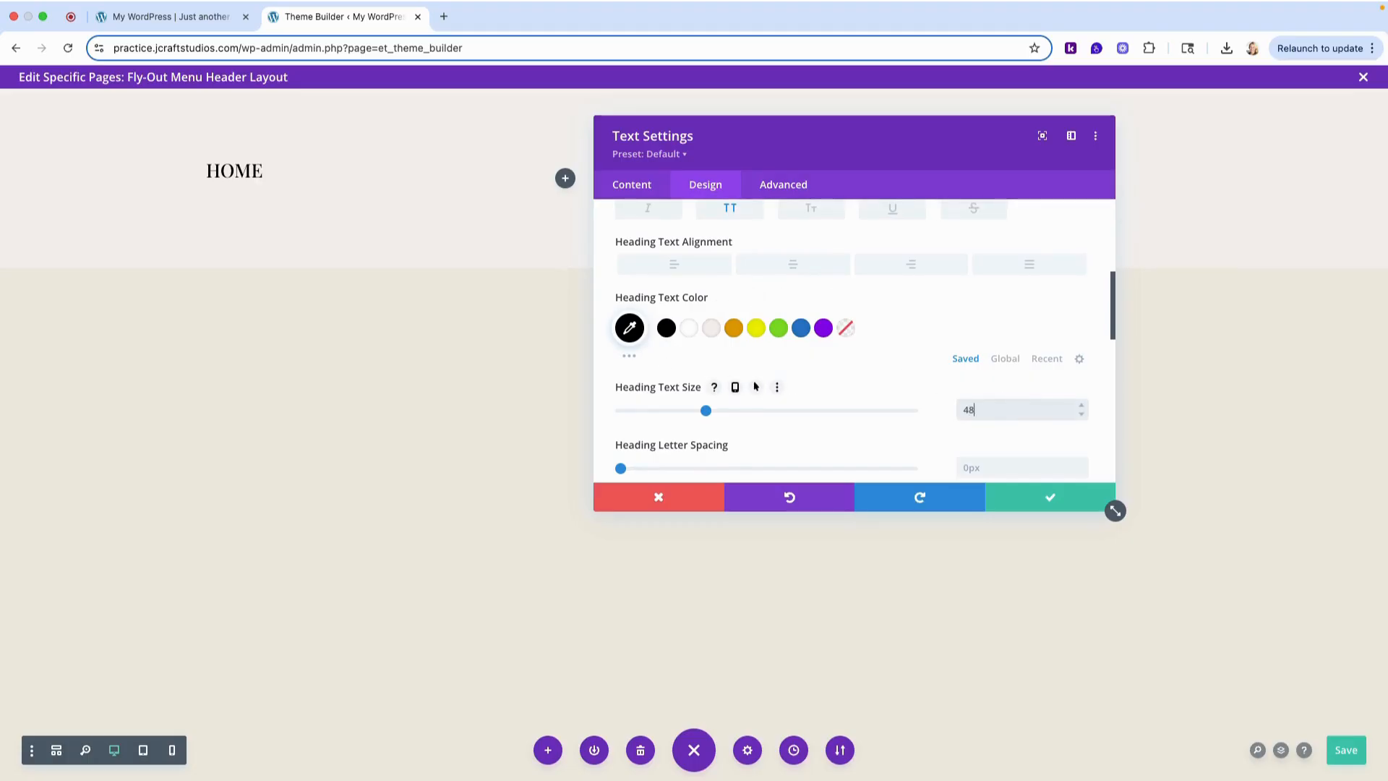
{"action": "type", "text": "px"}
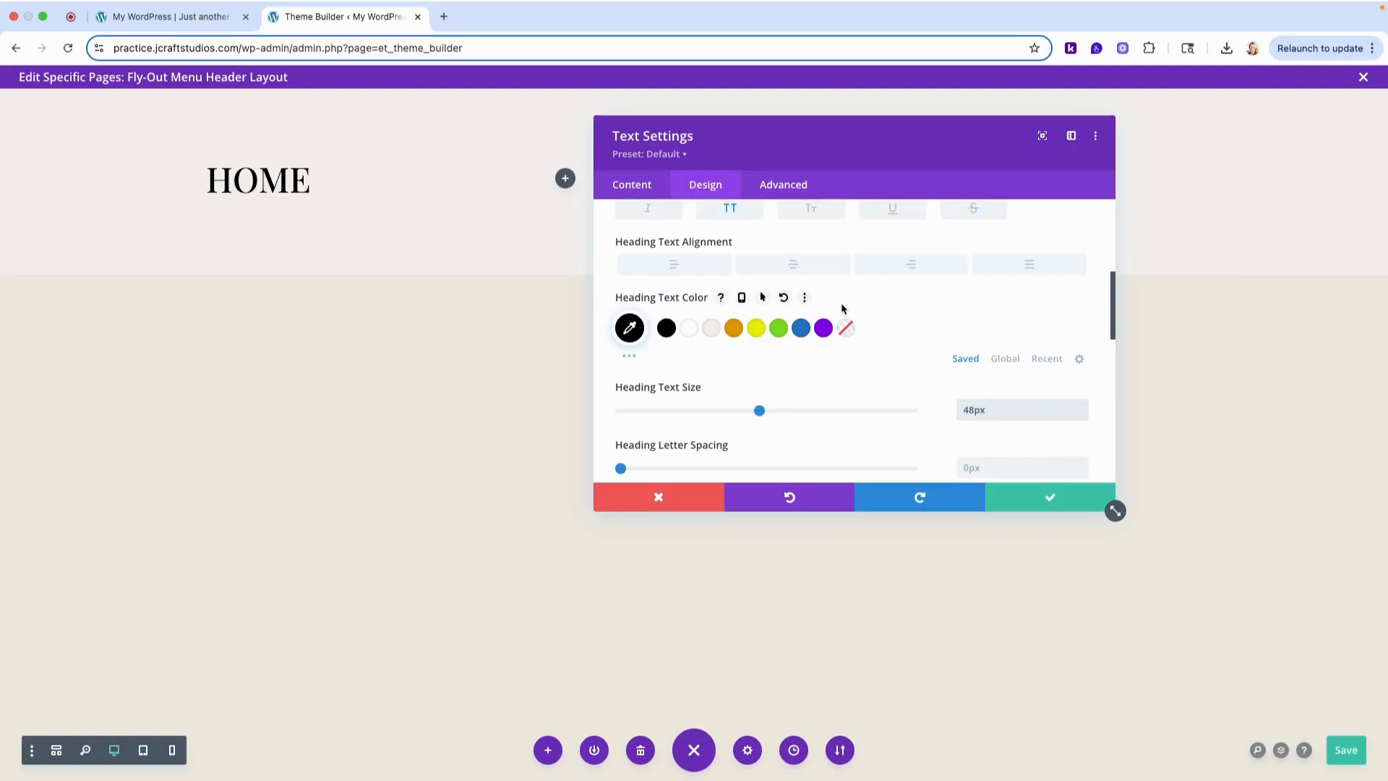
- Set the H1 heading's hover text color to #90222f using the copied hex code
{"action": "left_click", "coordinate": [762, 298]}
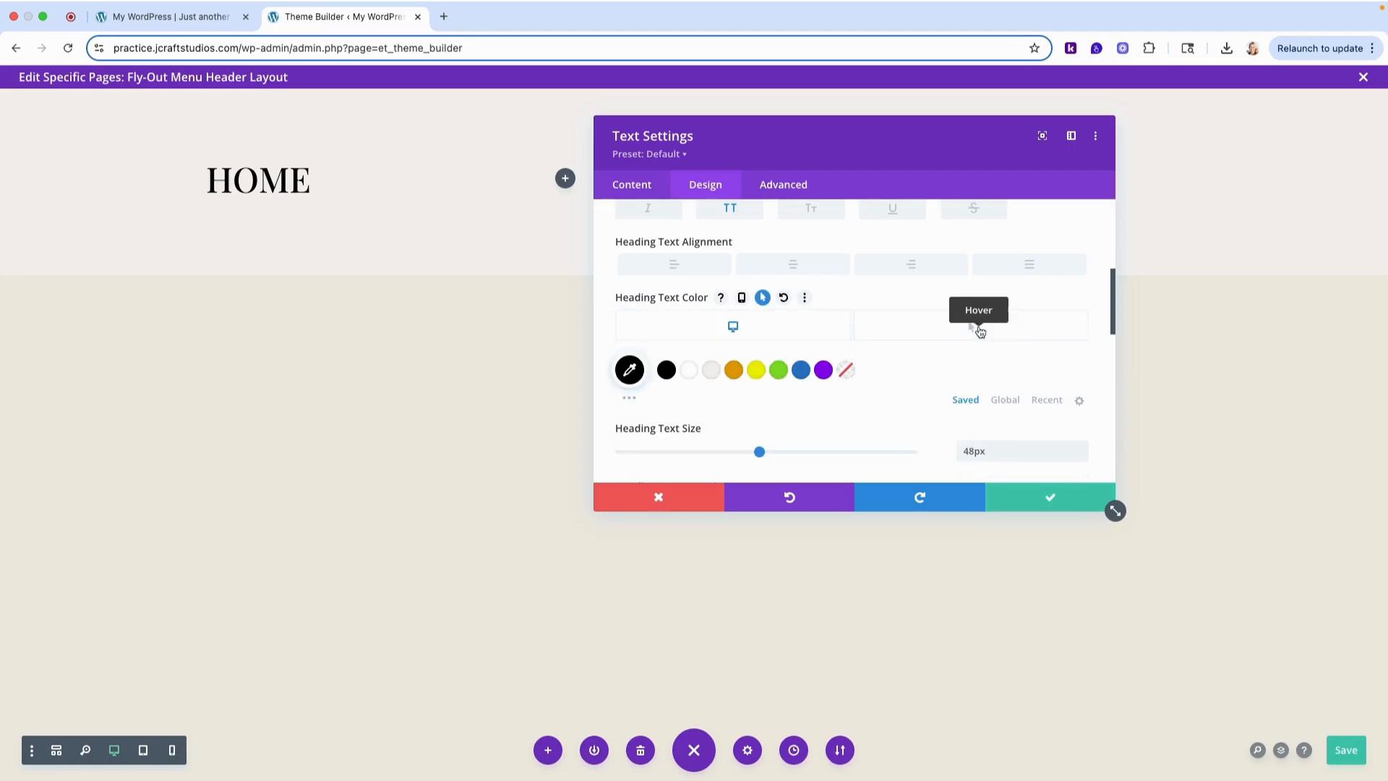
{"action": "left_click", "coordinate": [977, 328]}
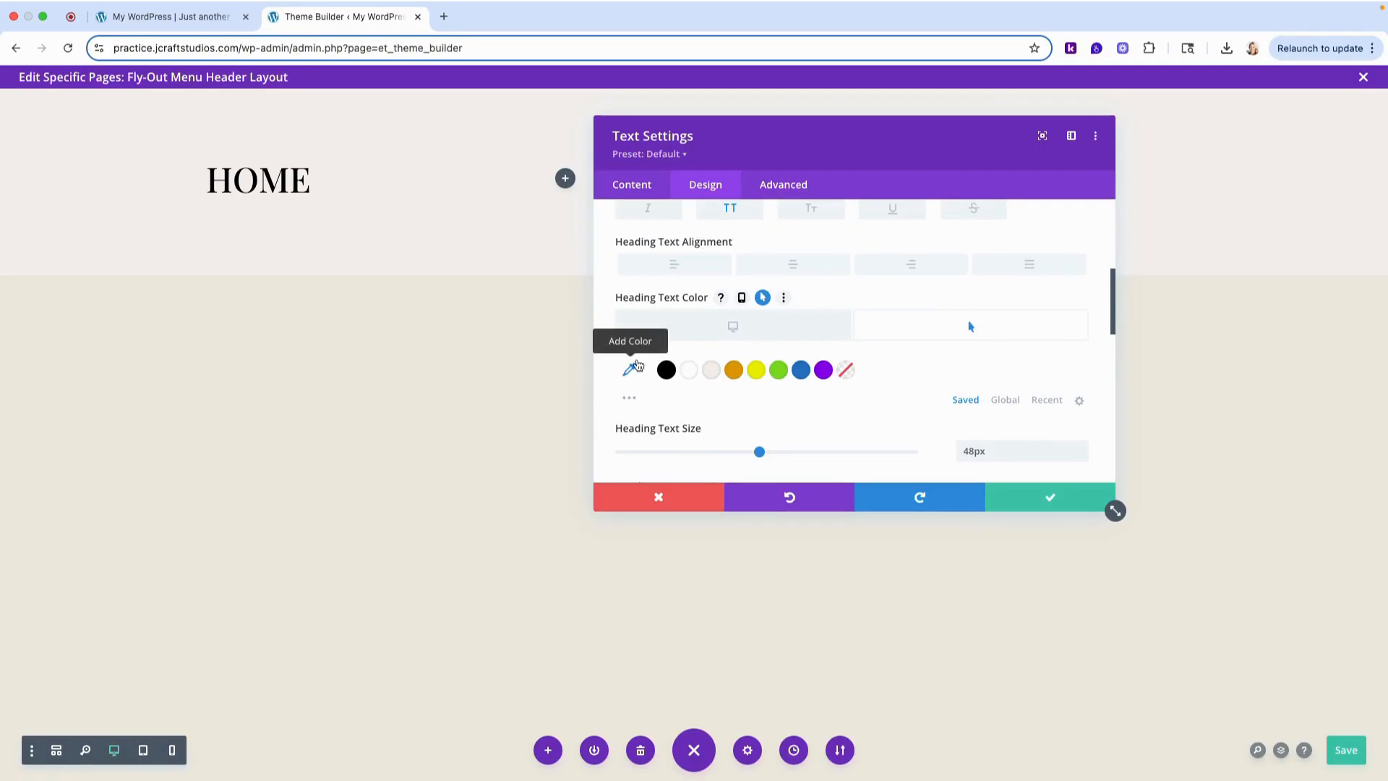
{"action": "left_click", "coordinate": [637, 374]}
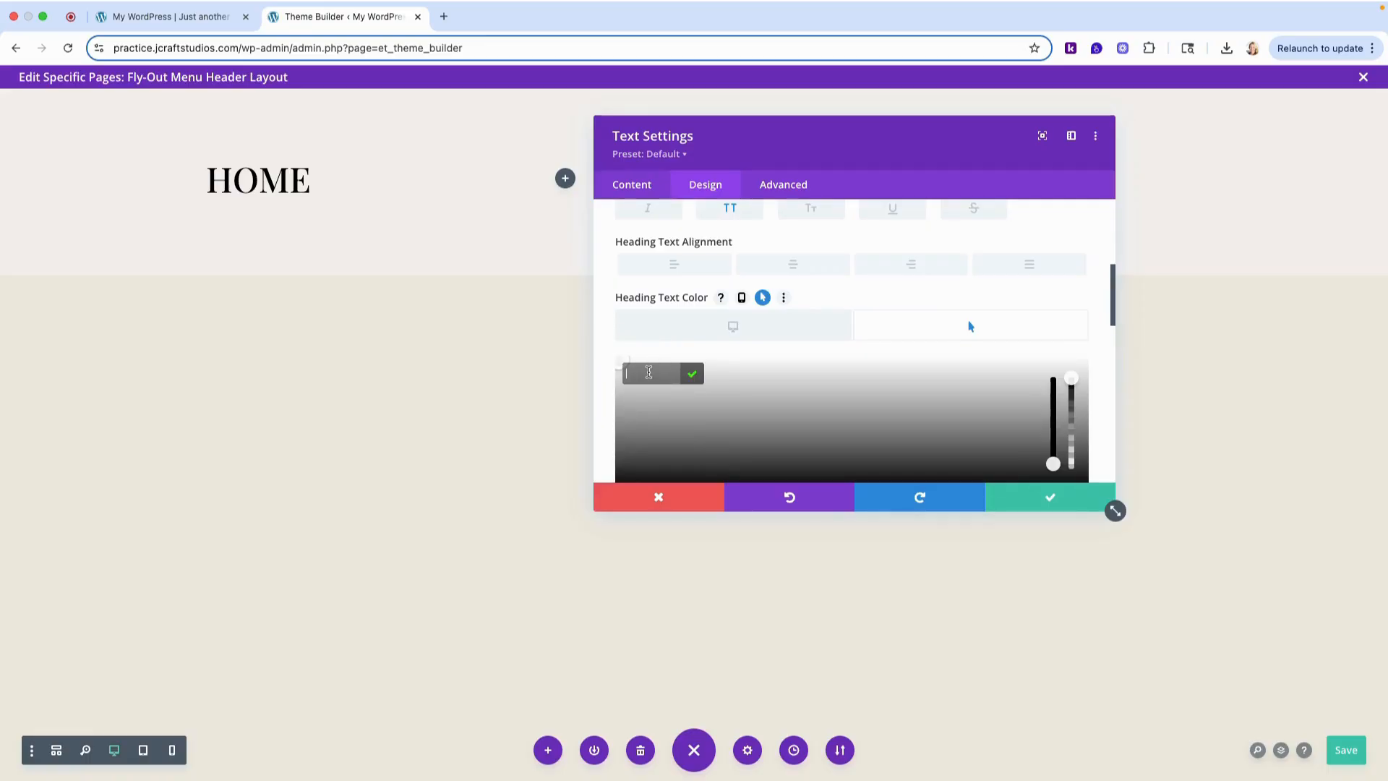
{"action": "type", "text": "#90222f"}
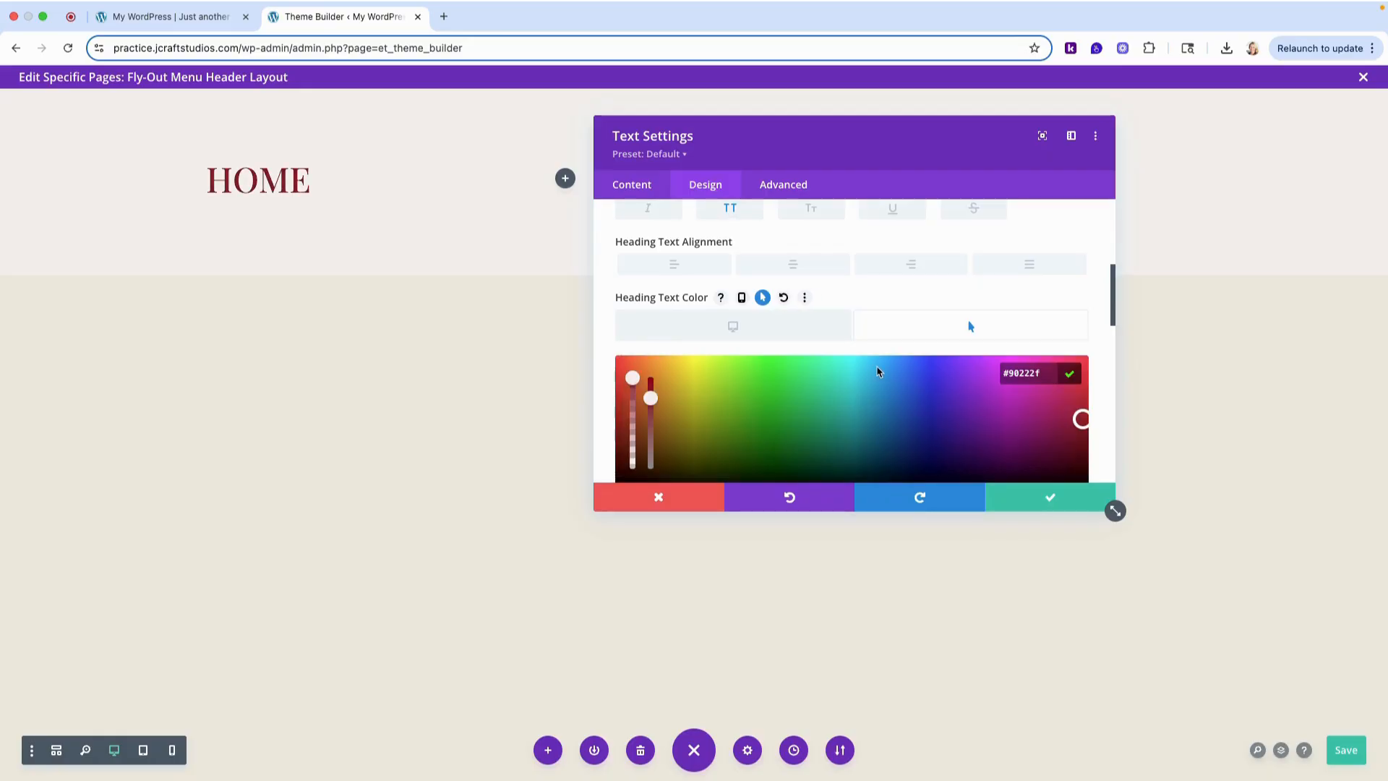
{"action": "left_click", "coordinate": [1071, 375]}
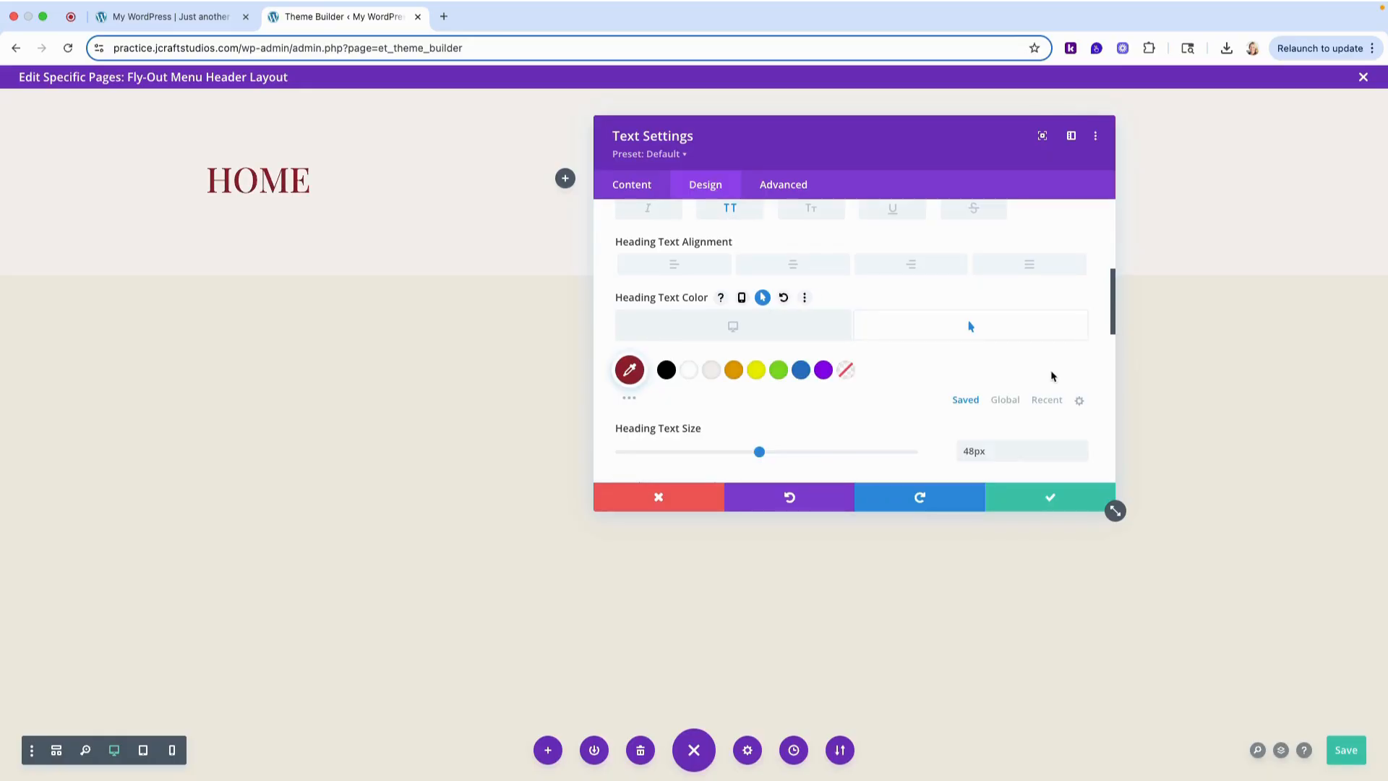
{"action": "scroll", "coordinate": [920, 359], "scroll_direction": "down", "scroll_amount": 1}
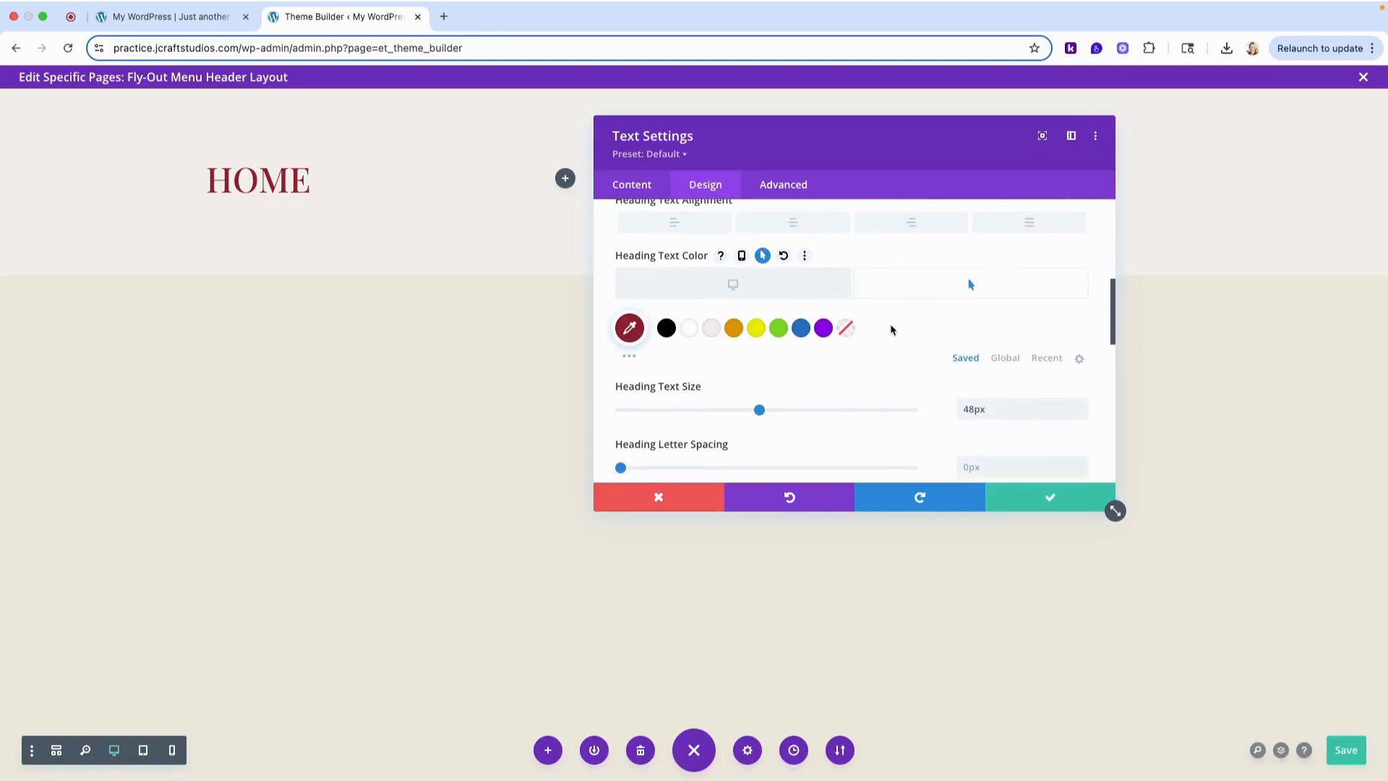
{"action": "scroll", "coordinate": [892, 326], "scroll_direction": "down", "scroll_amount": 1}
{"action": "scroll", "coordinate": [815, 340], "scroll_direction": "up", "scroll_amount": 8}
{"action": "left_click", "coordinate": [744, 307]}
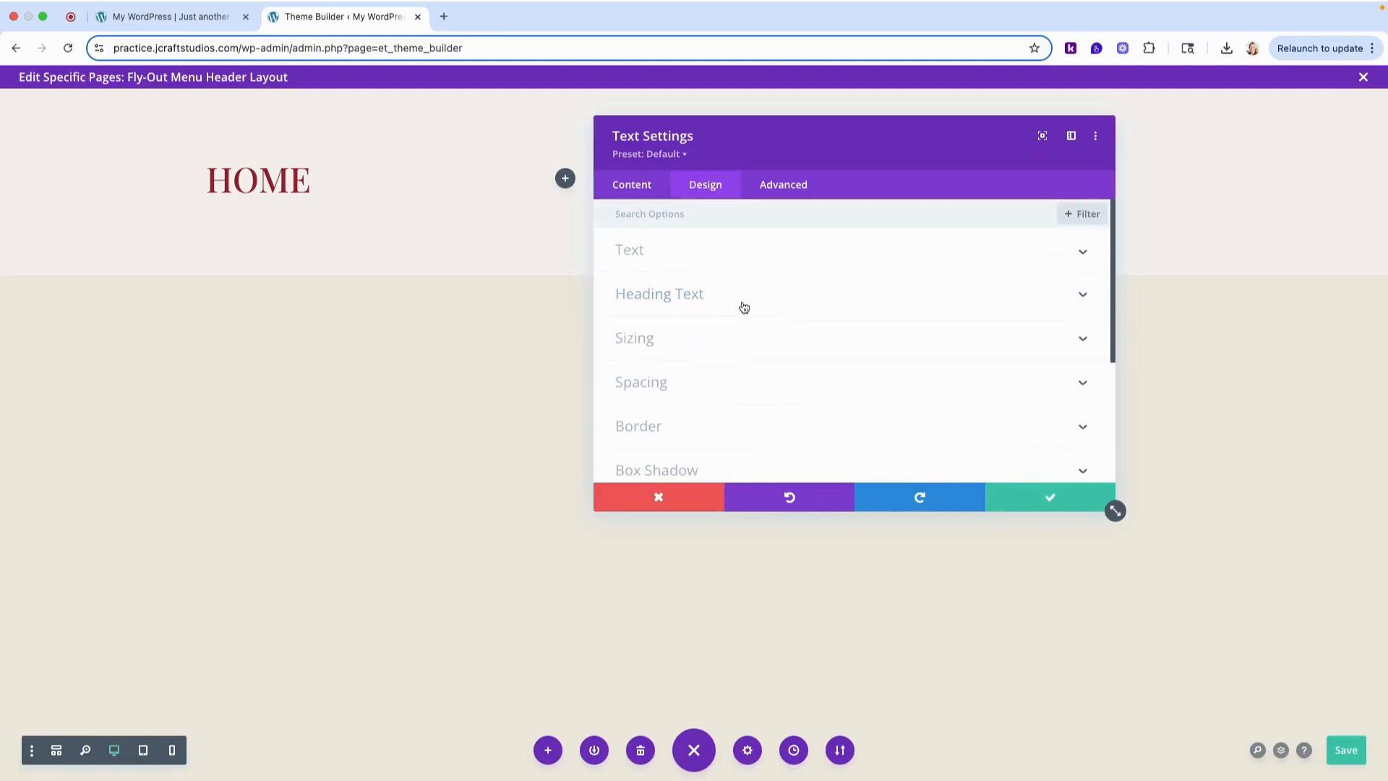
- Add a 1px bottom border to the Home text module
{"action": "scroll", "coordinate": [759, 359], "scroll_direction": "down", "scroll_amount": 1}
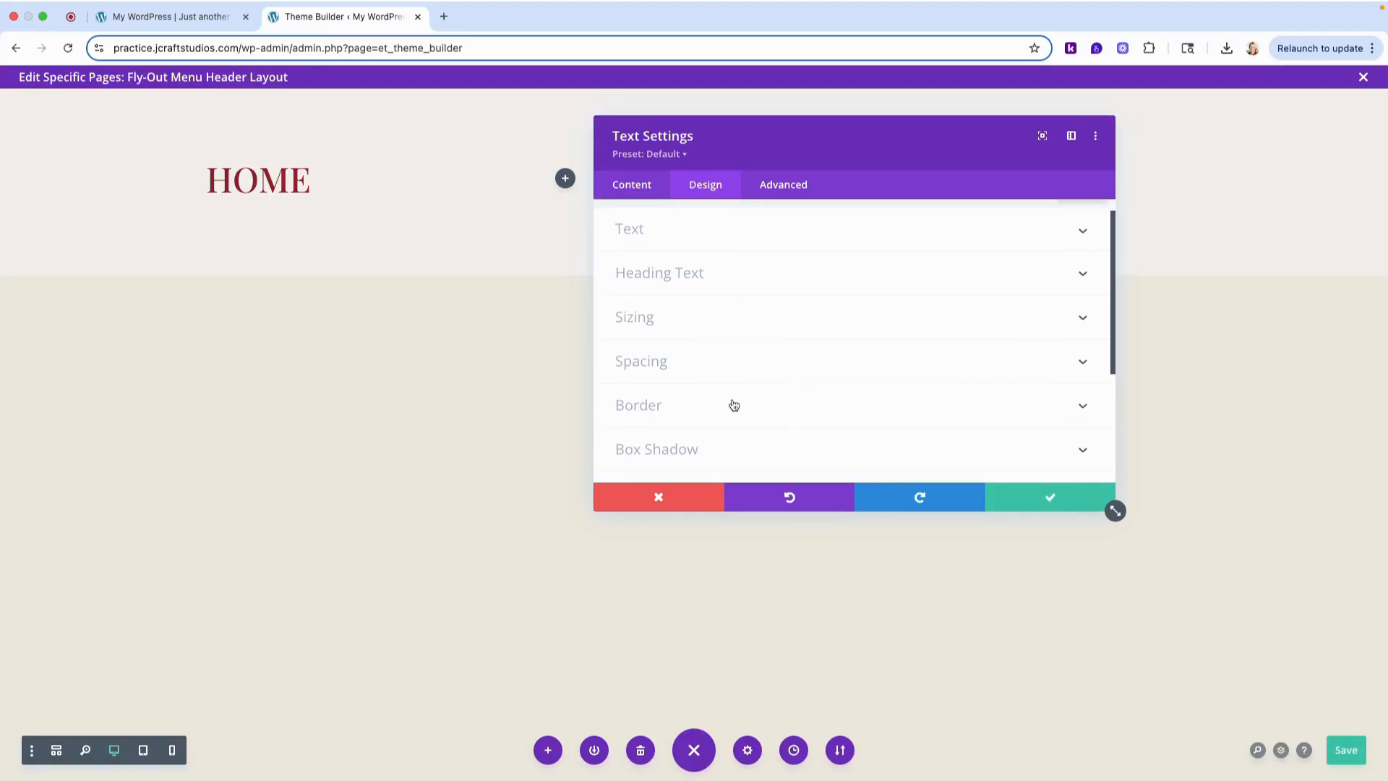
{"action": "scroll", "coordinate": [730, 401], "scroll_direction": "down", "scroll_amount": 1}
{"action": "left_click", "coordinate": [663, 388]}
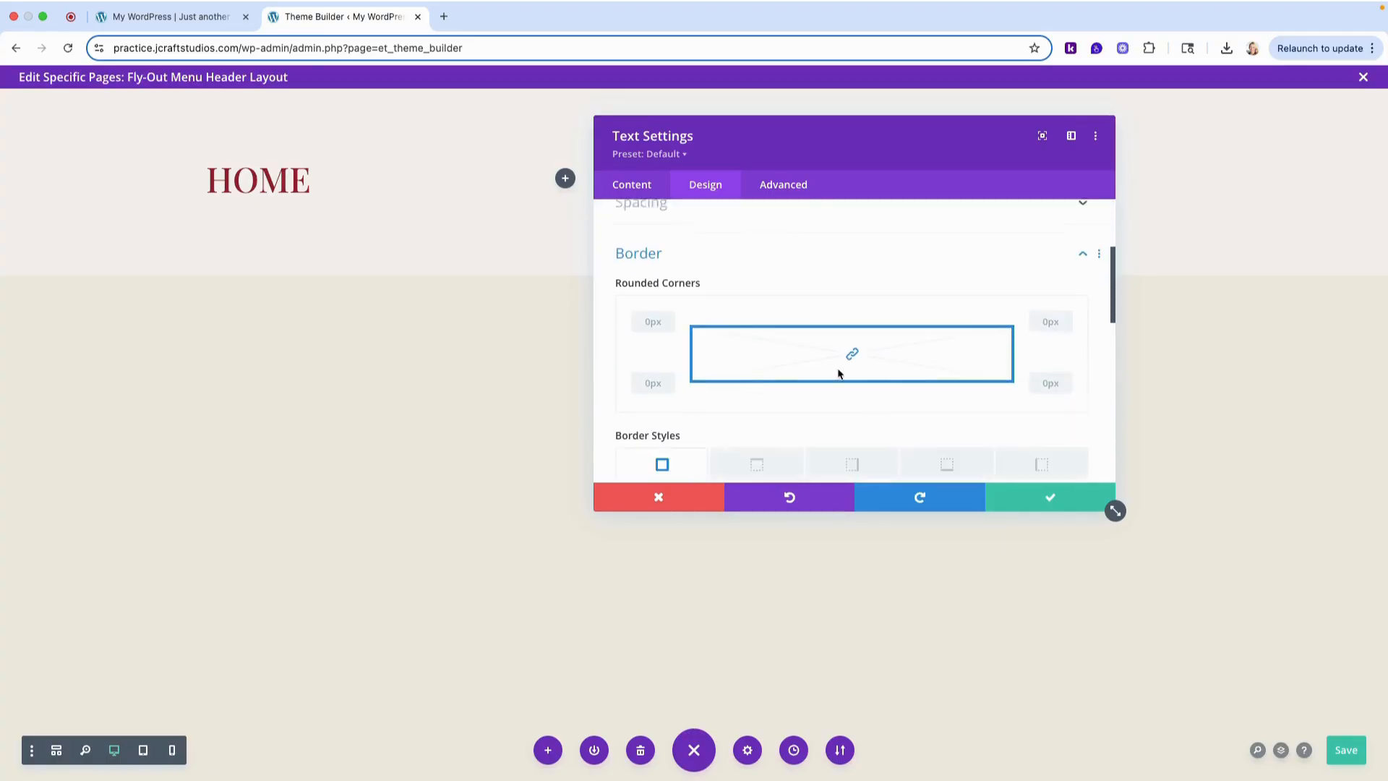
{"action": "scroll", "coordinate": [892, 380], "scroll_direction": "down", "scroll_amount": 2}
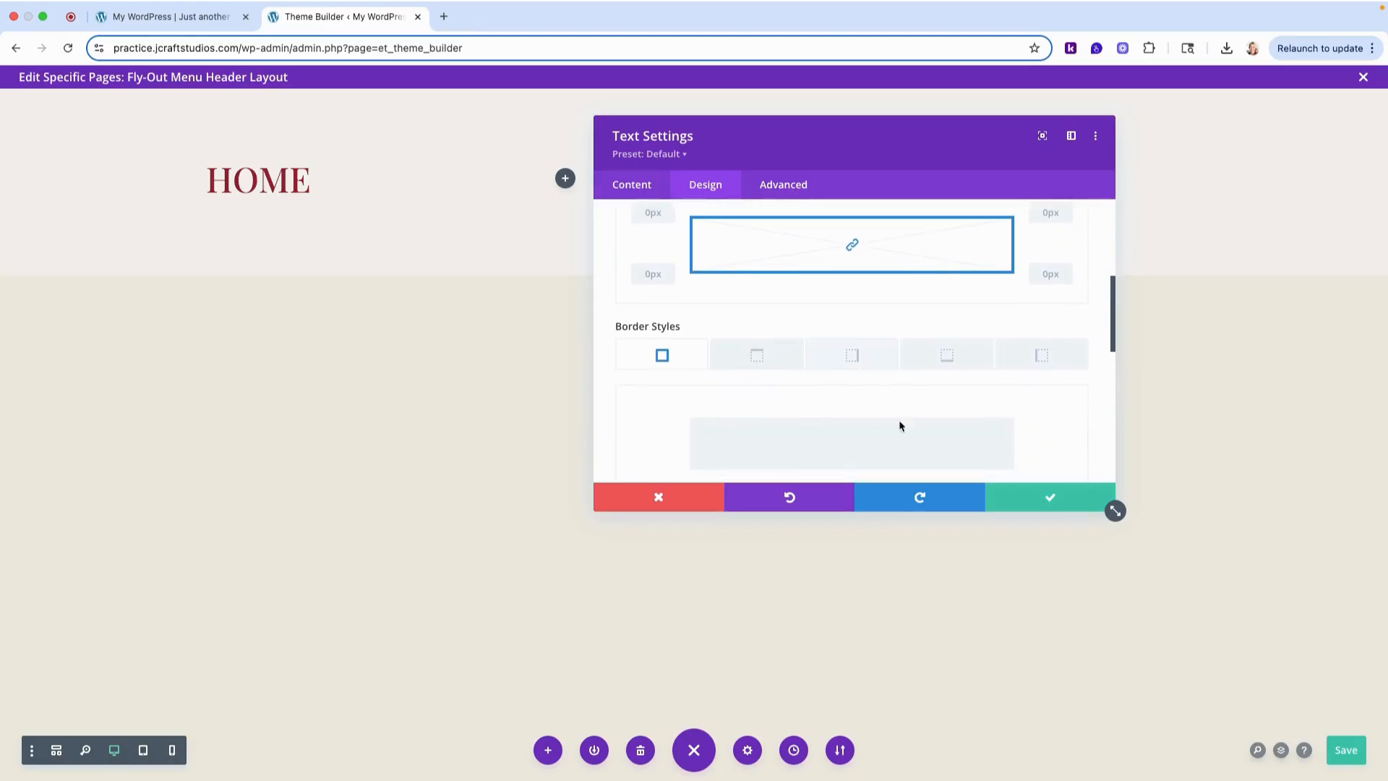
{"action": "left_click", "coordinate": [947, 354]}
{"action": "scroll", "coordinate": [1000, 393], "scroll_direction": "down", "scroll_amount": 2}
{"action": "scroll", "coordinate": [1000, 394], "scroll_direction": "down", "scroll_amount": 2}
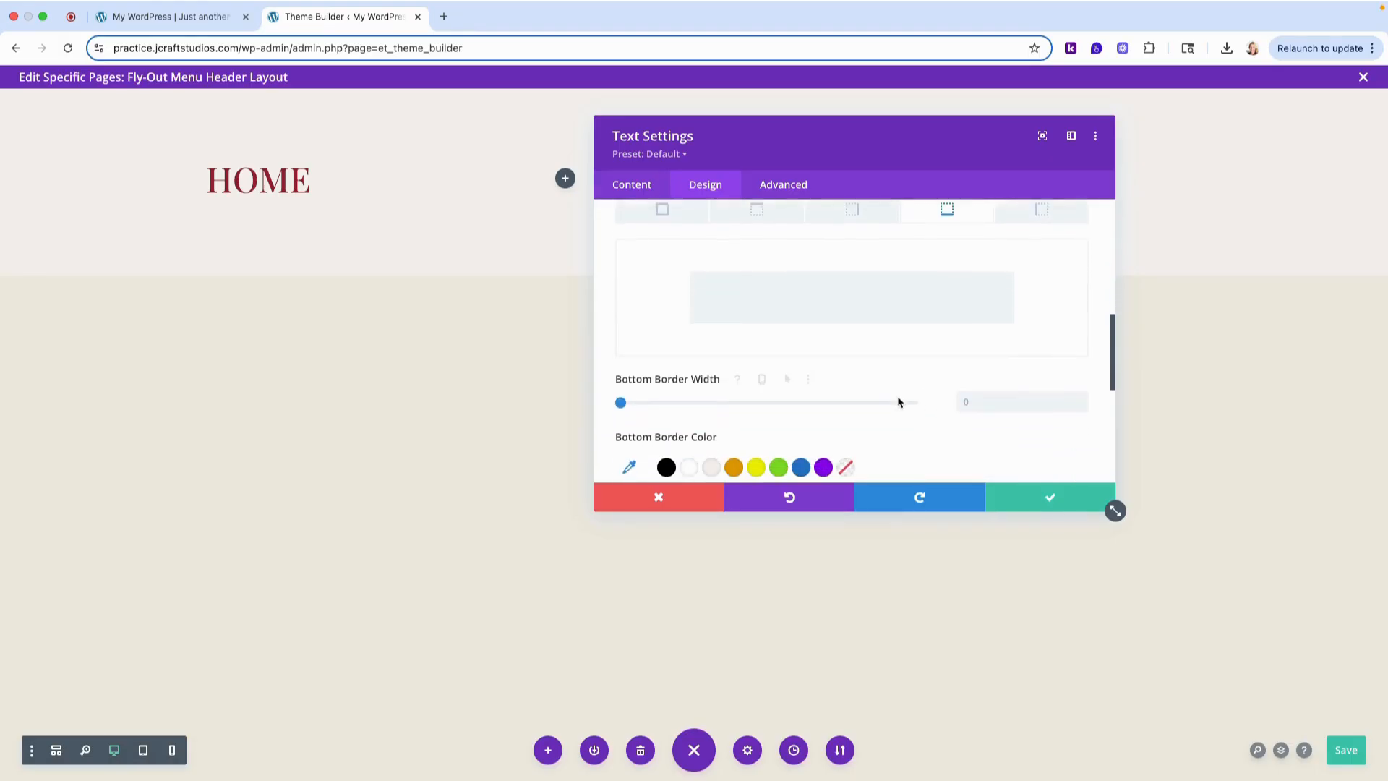
{"action": "left_click", "coordinate": [1078, 397]}
{"action": "scroll", "coordinate": [961, 372], "scroll_direction": "down", "scroll_amount": 4}
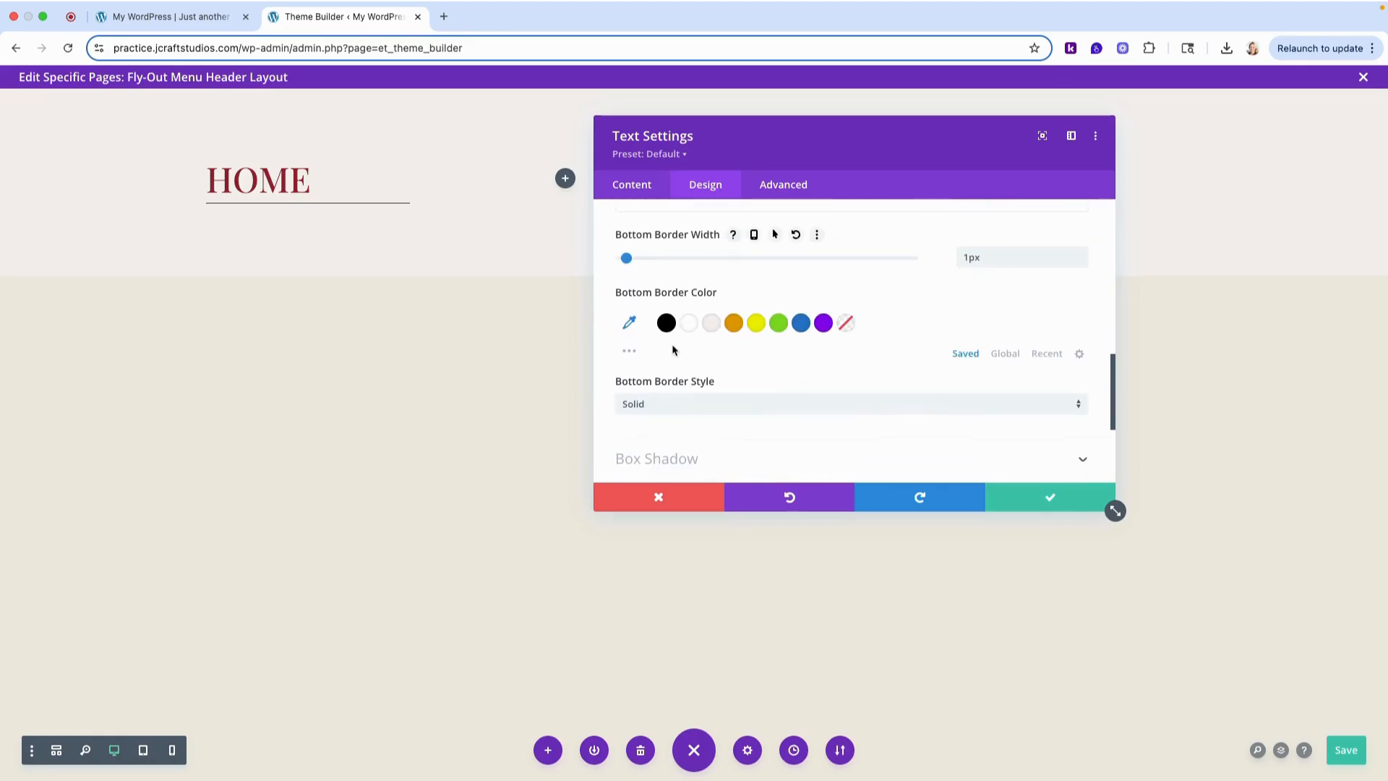
- Set the Home text module's bottom border color to light gray #cecece
{"action": "left_click", "coordinate": [666, 322]}
{"action": "left_click", "coordinate": [628, 323]}
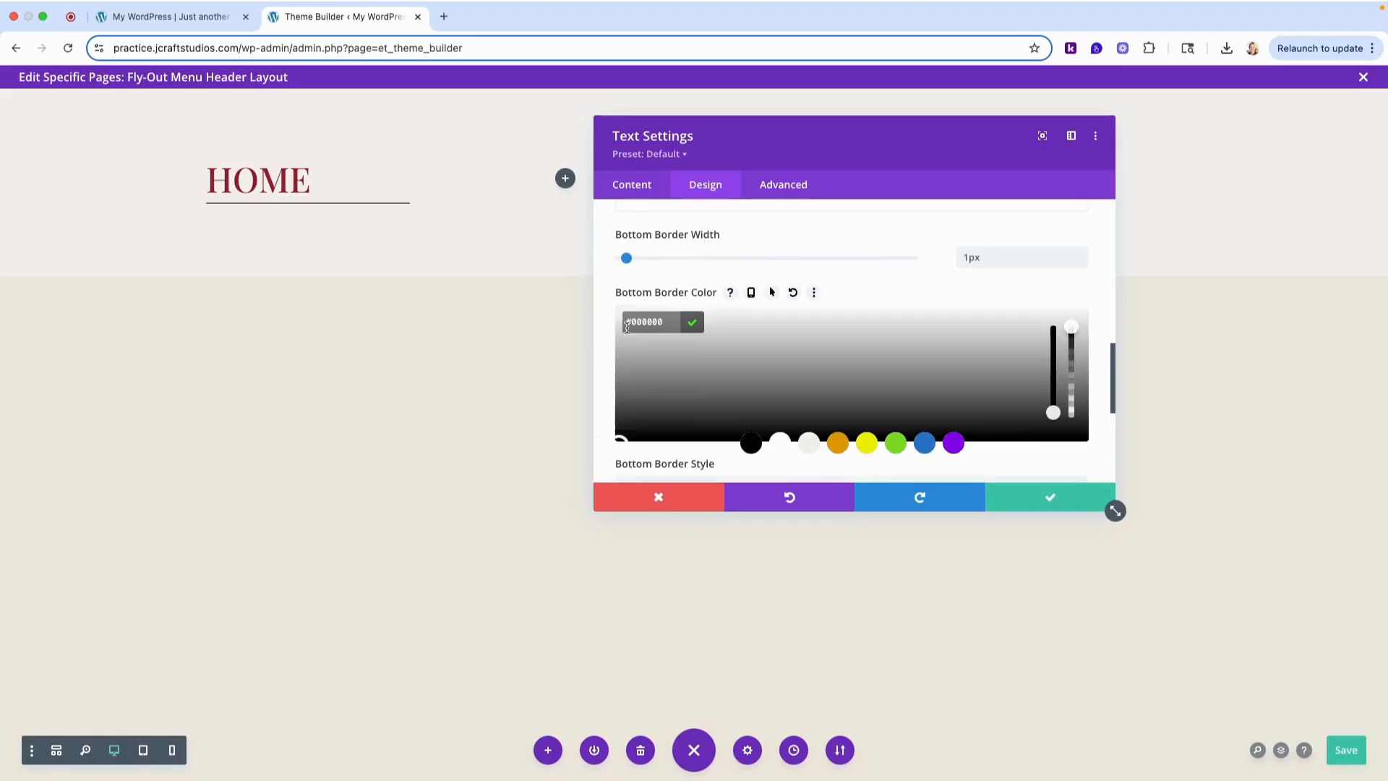
{"action": "scroll", "coordinate": [725, 369], "scroll_direction": "down", "scroll_amount": 1}
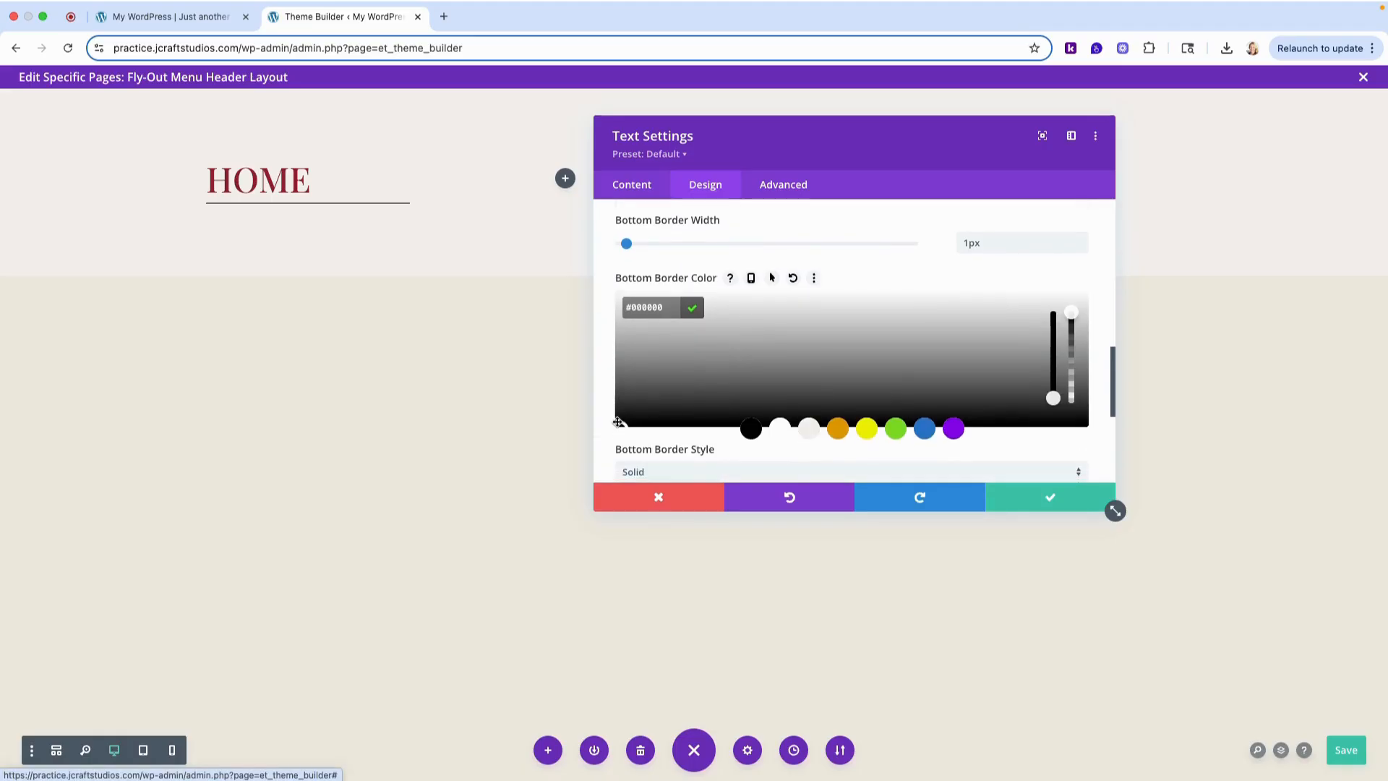
{"action": "left_click_drag", "start_coordinate": [617, 423], "coordinate": [603, 329]}
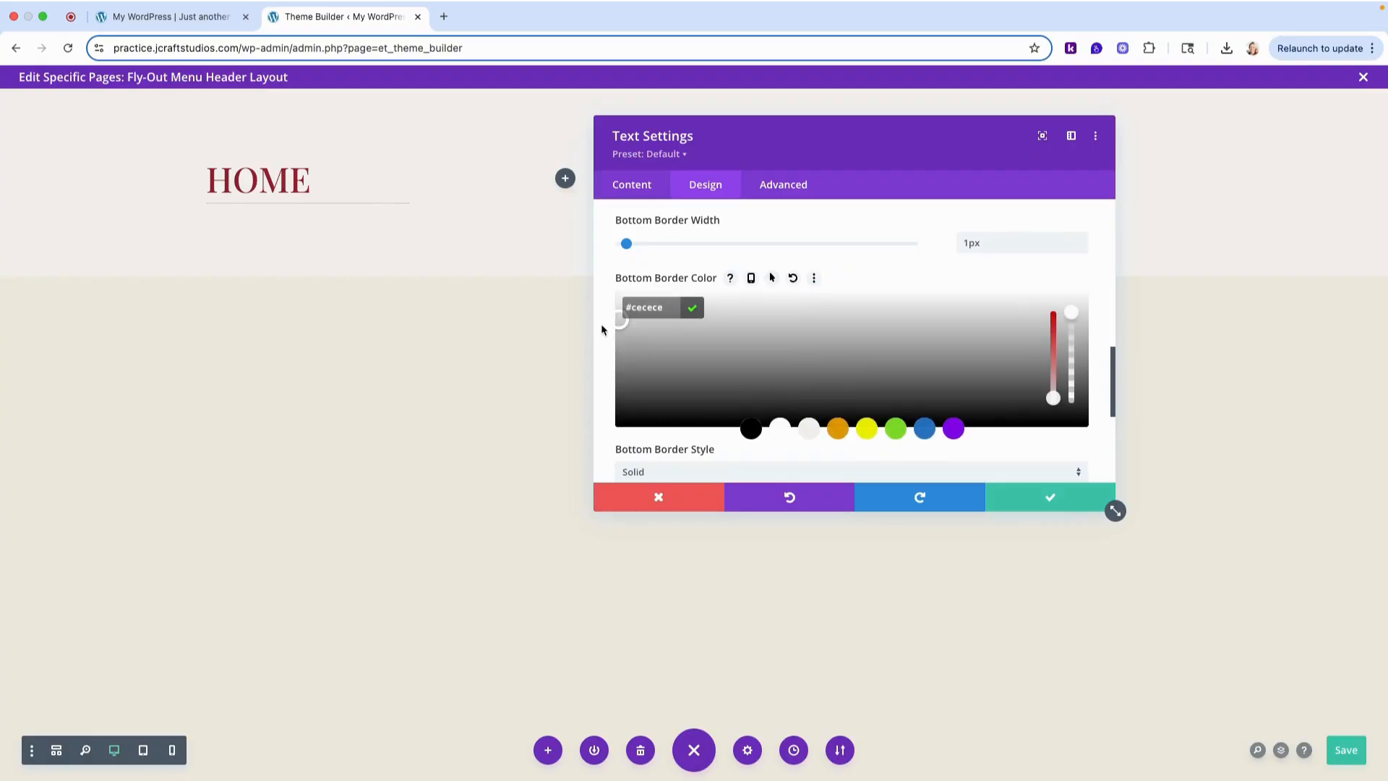
{"action": "left_click", "coordinate": [692, 307]}
- Give the Home text module 13px bottom padding and a 15px bottom margin, and save the module and the header layout
{"action": "scroll", "coordinate": [927, 412], "scroll_direction": "down", "scroll_amount": 5}
{"action": "scroll", "coordinate": [844, 337], "scroll_direction": "up", "scroll_amount": 8}
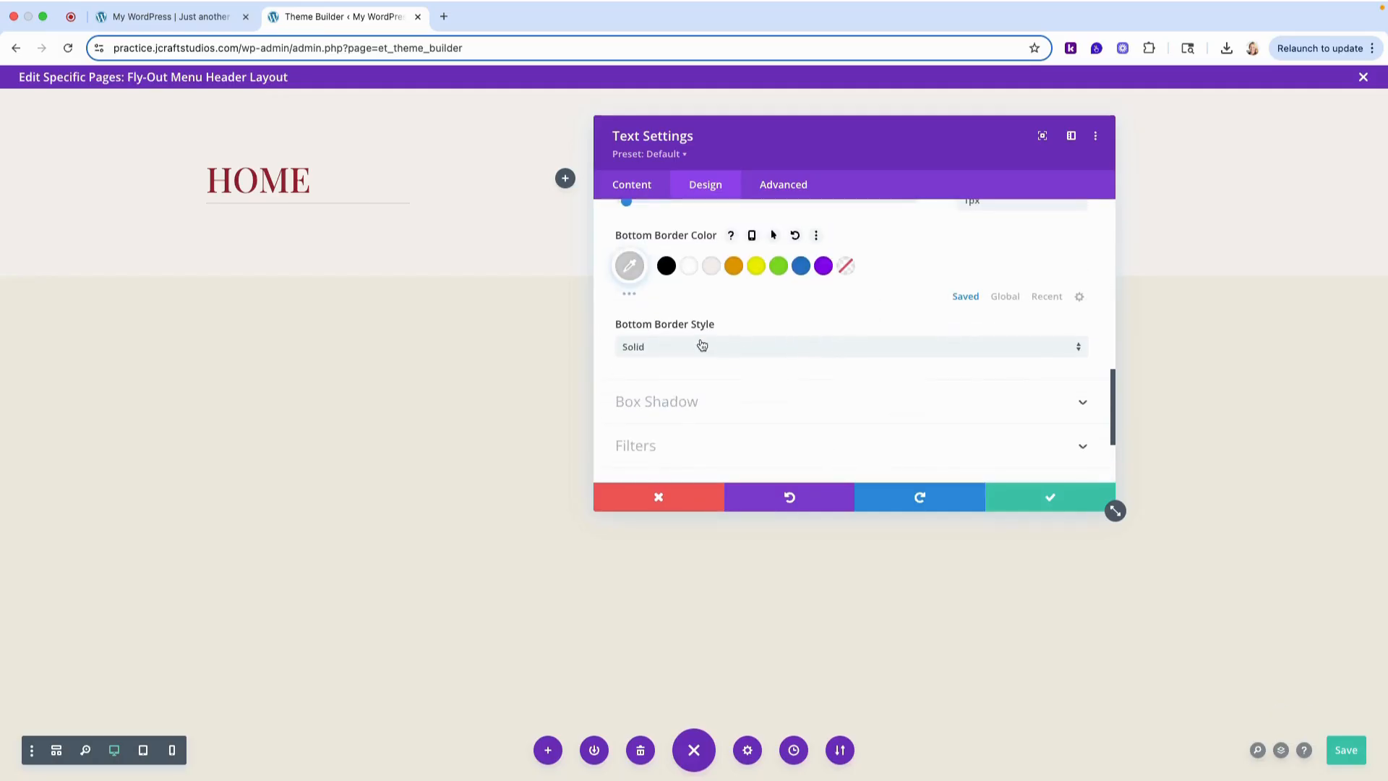
{"action": "scroll", "coordinate": [697, 325], "scroll_direction": "up", "scroll_amount": 4}
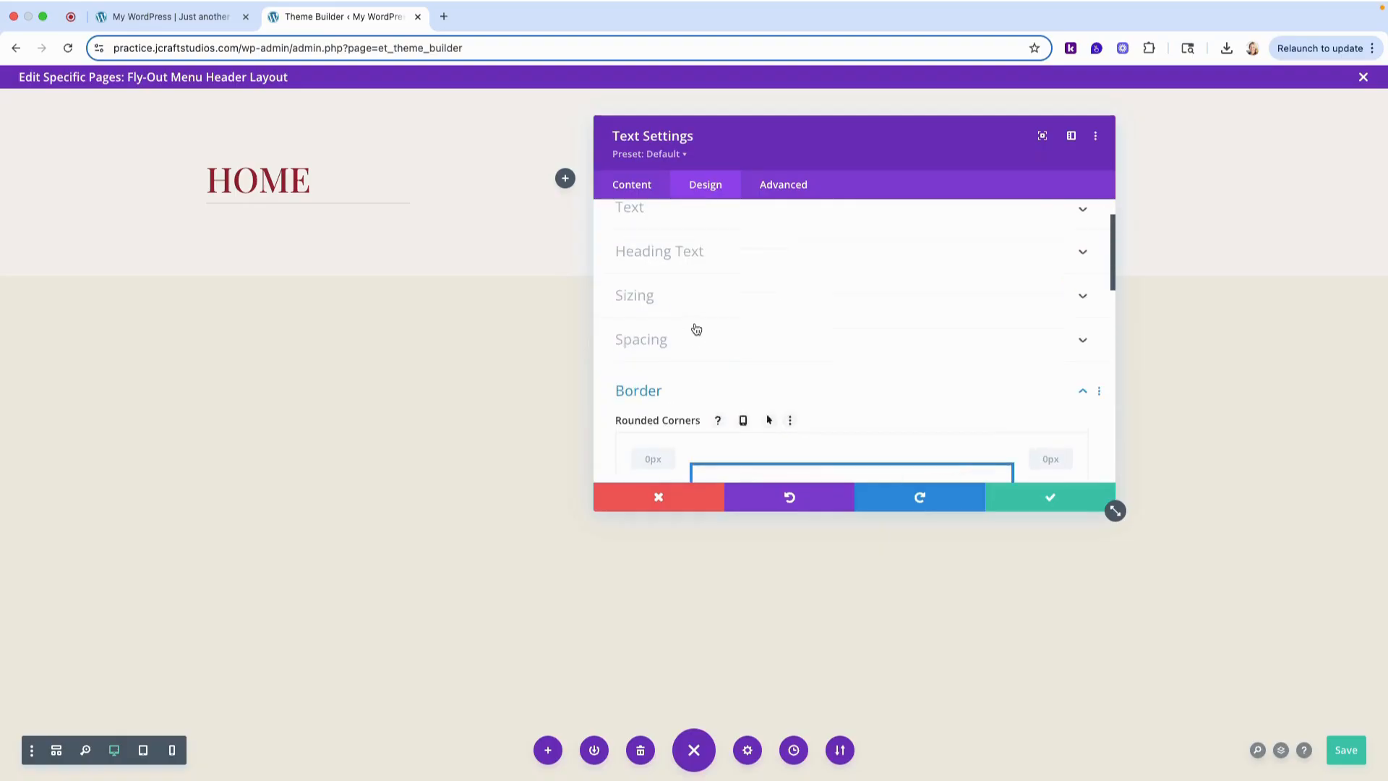
{"action": "left_click", "coordinate": [668, 415]}
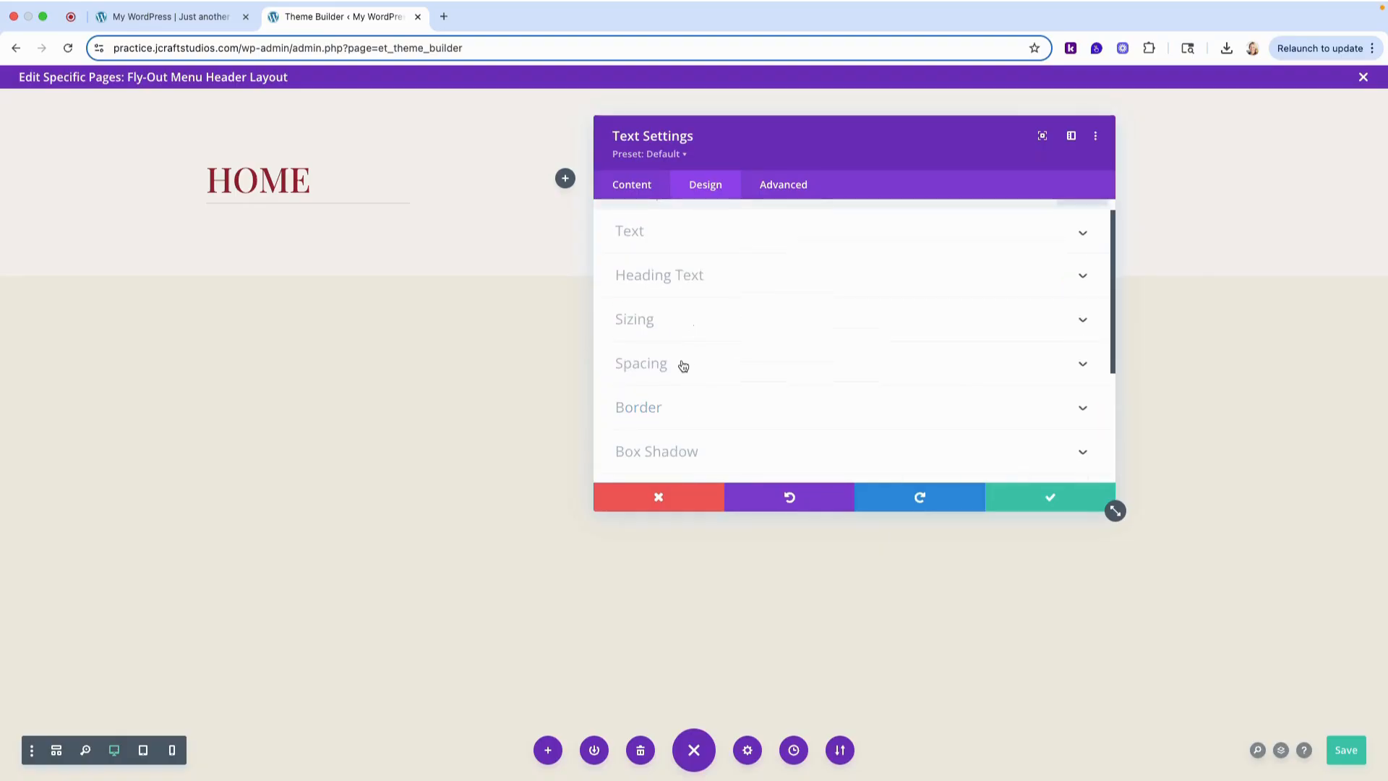
{"action": "left_click", "coordinate": [683, 364]}
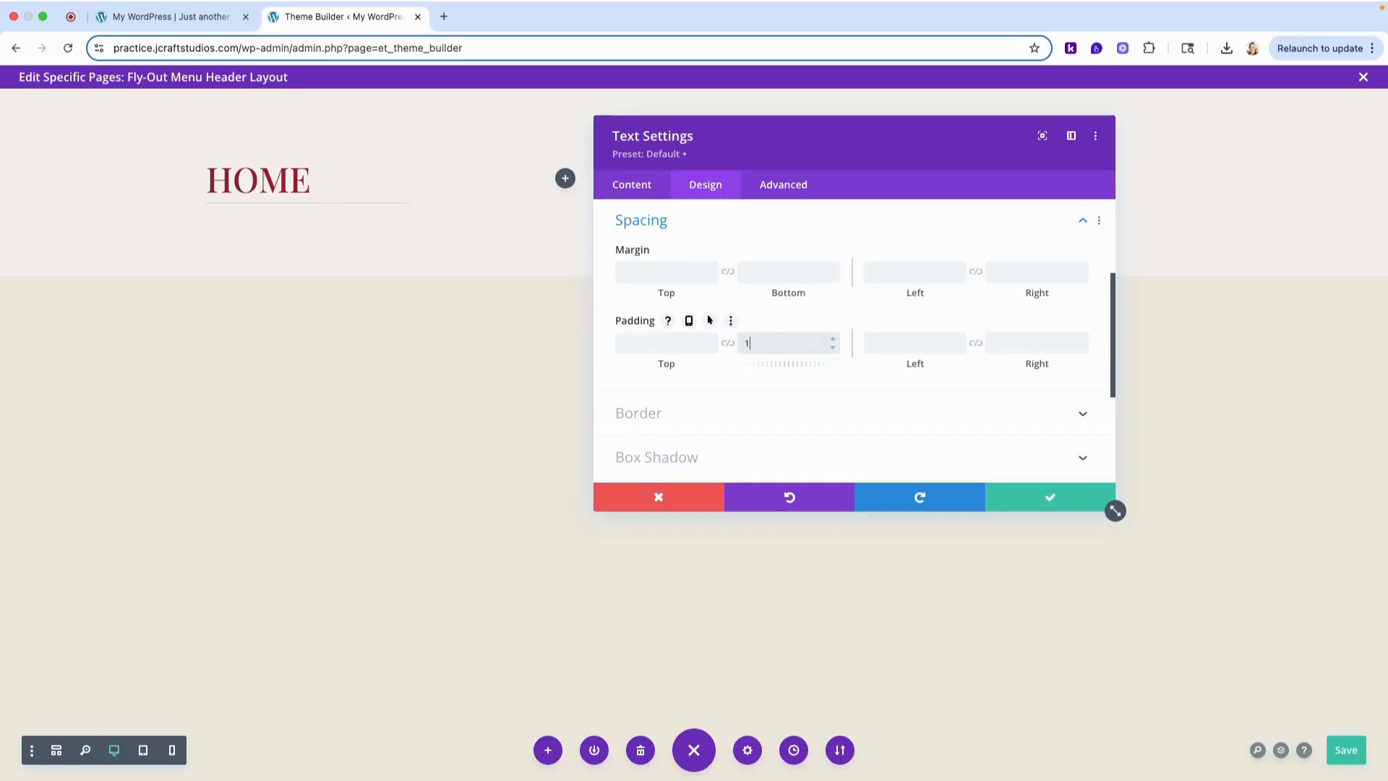
{"action": "type", "text": "px"}
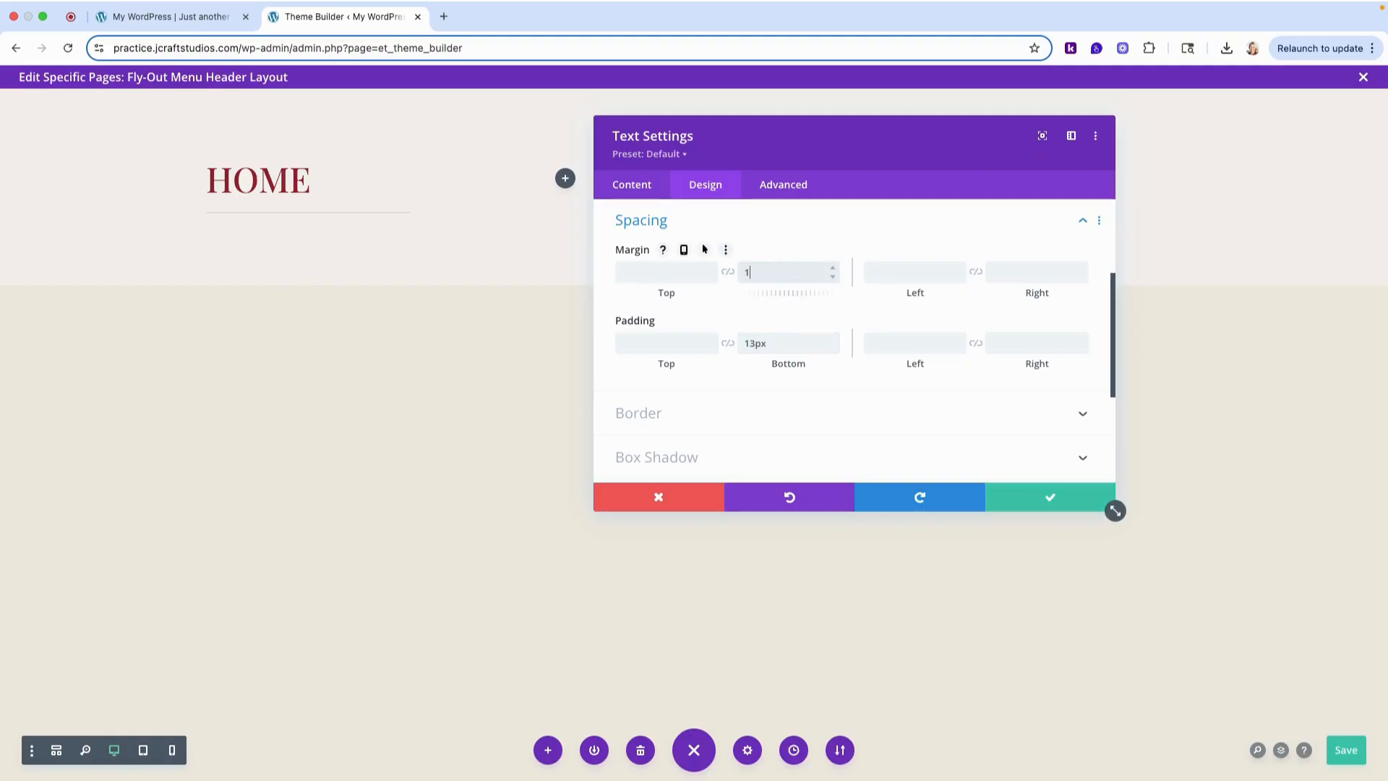
{"action": "type", "text": "px"}
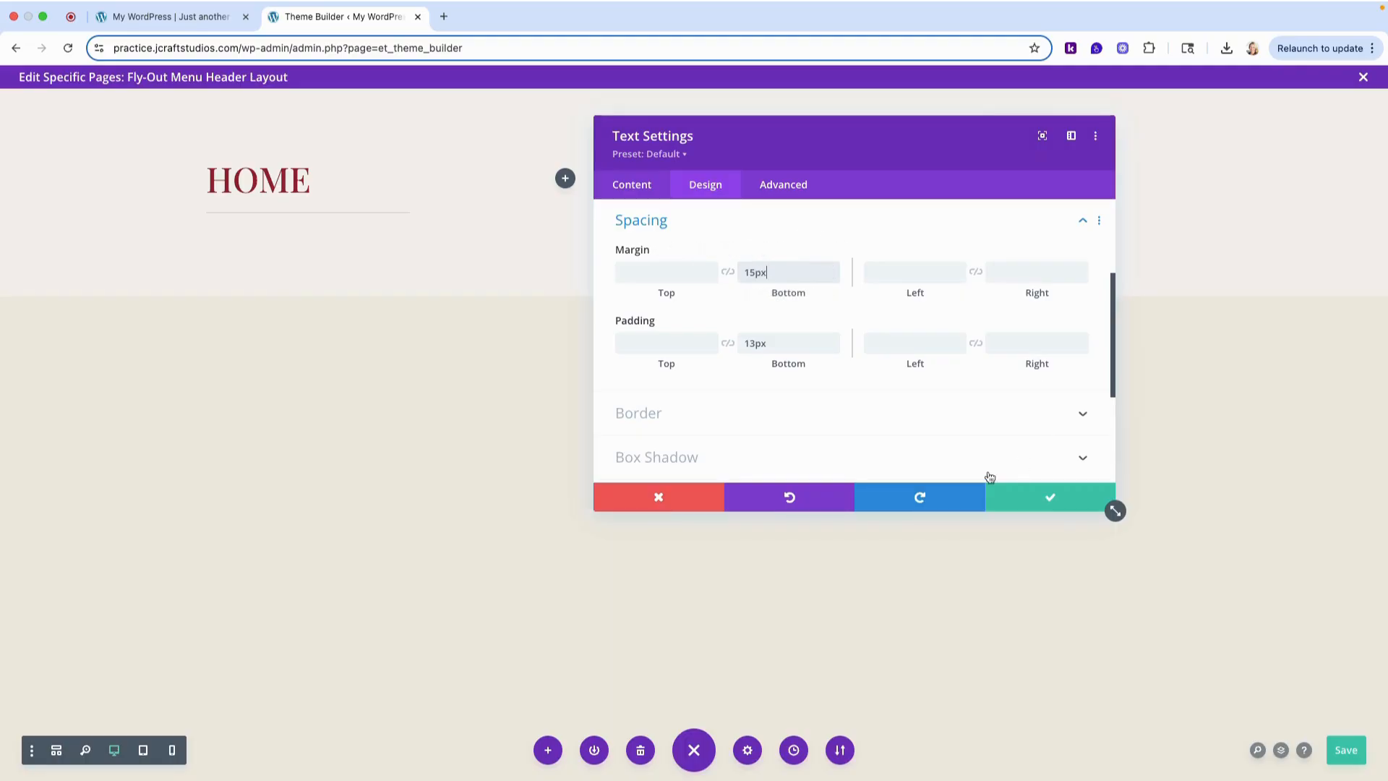
{"action": "left_click", "coordinate": [1064, 497]}
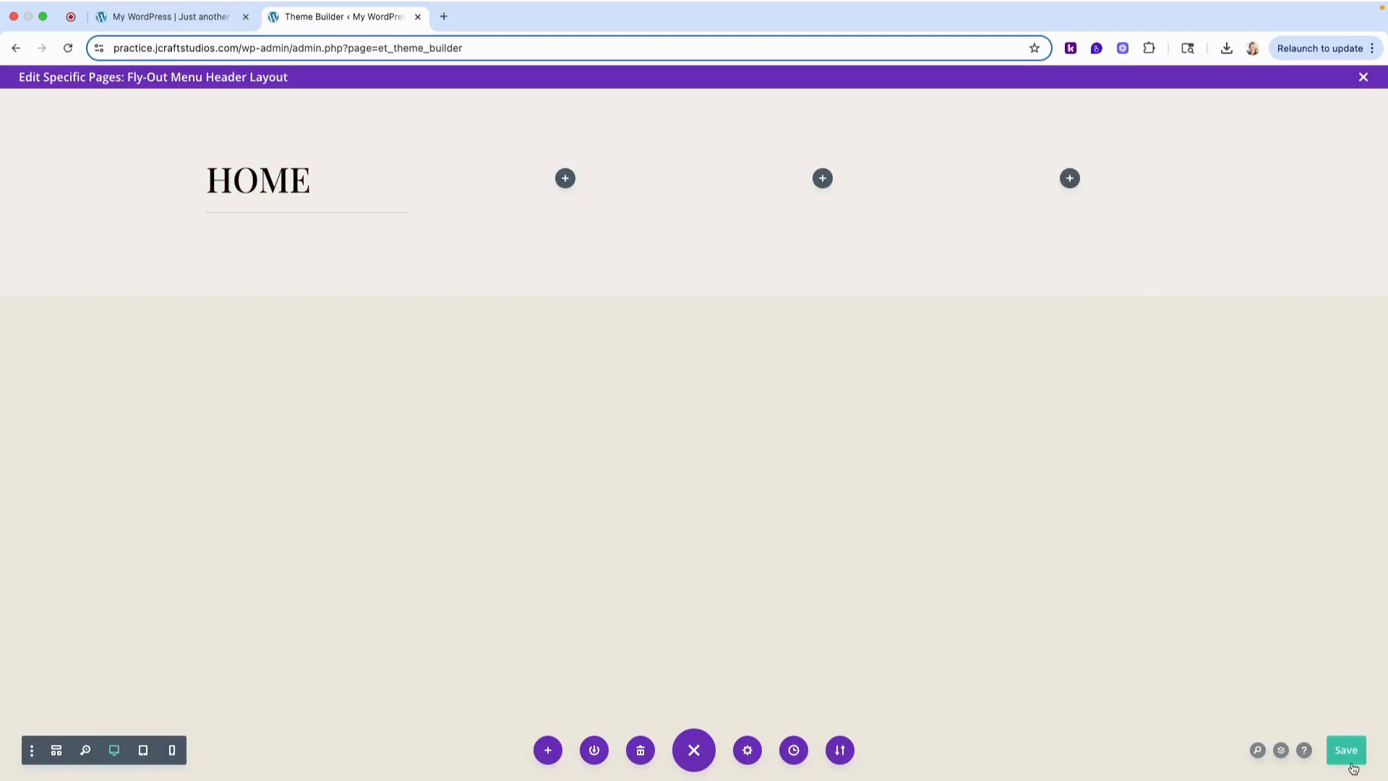
{"action": "left_click", "coordinate": [1351, 764]}
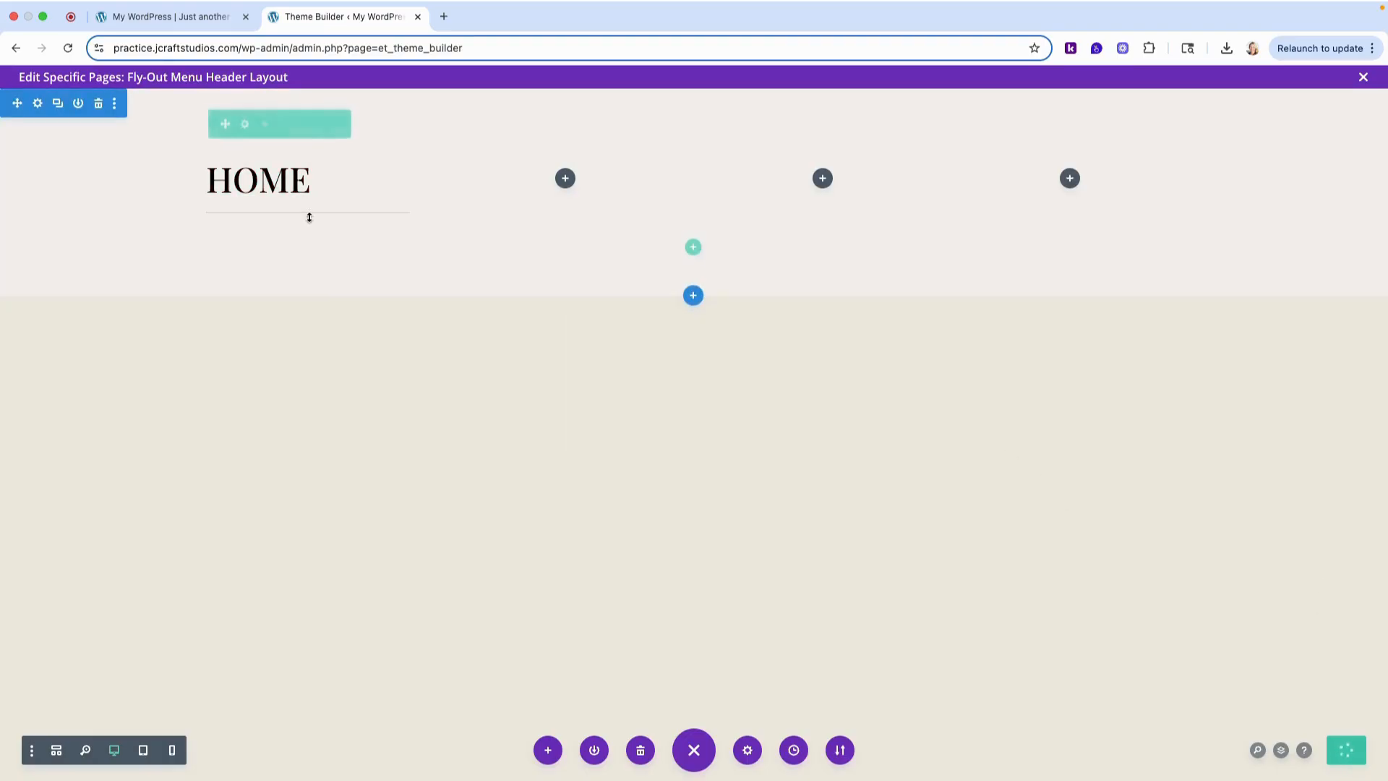
- Duplicate the Home text module four times to stack five menu items in the first column
{"action": "mouse_move", "coordinate": [306, 194]}
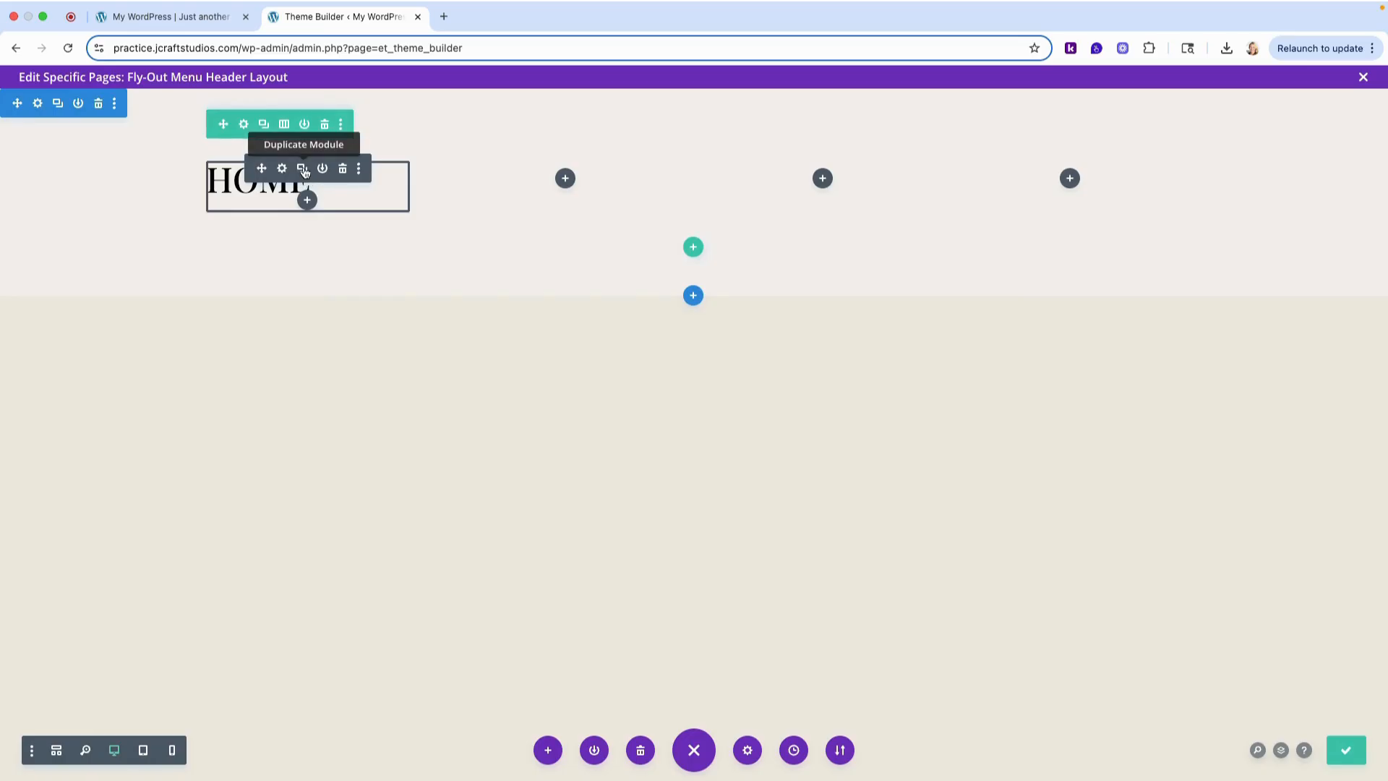
{"action": "left_click", "coordinate": [302, 168]}
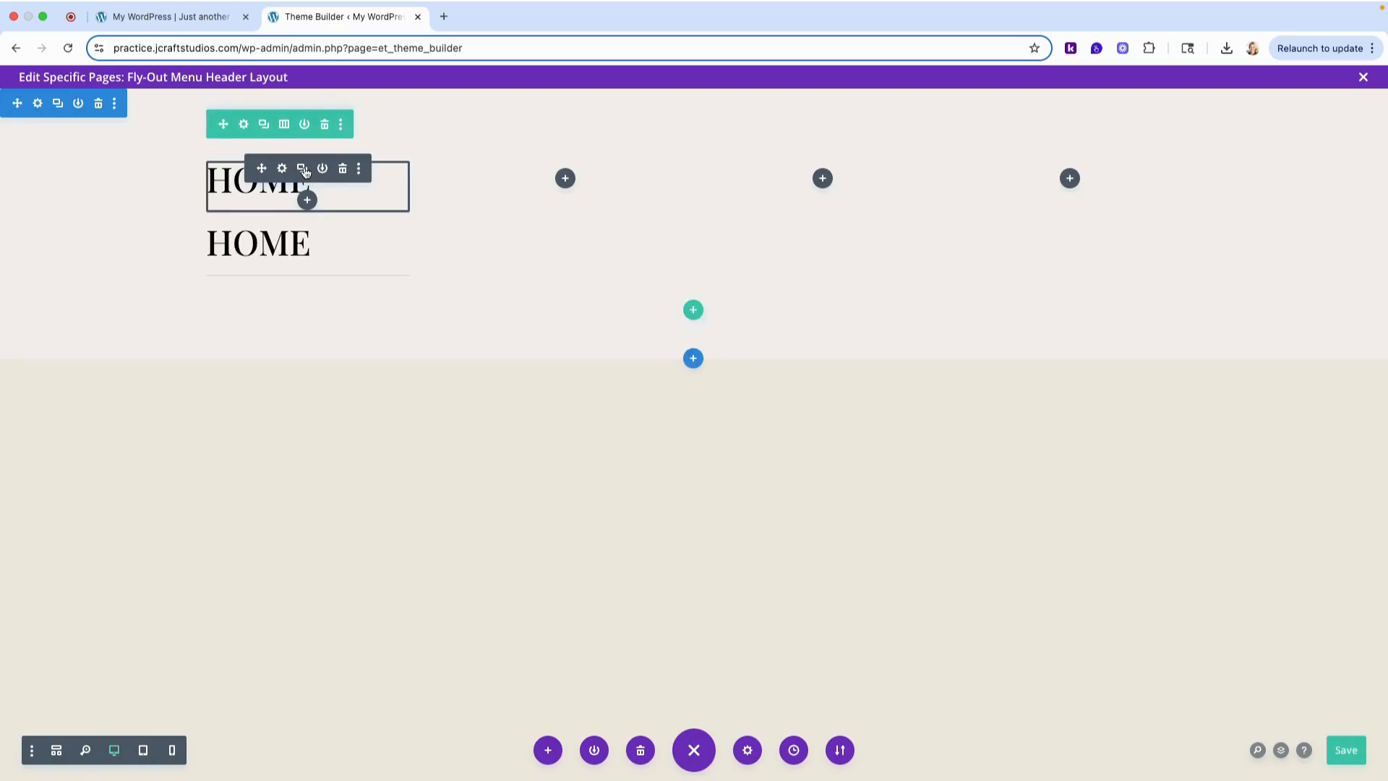
{"action": "left_click", "coordinate": [302, 168]}
{"action": "left_click", "coordinate": [303, 169]}
{"action": "left_click", "coordinate": [303, 169]}
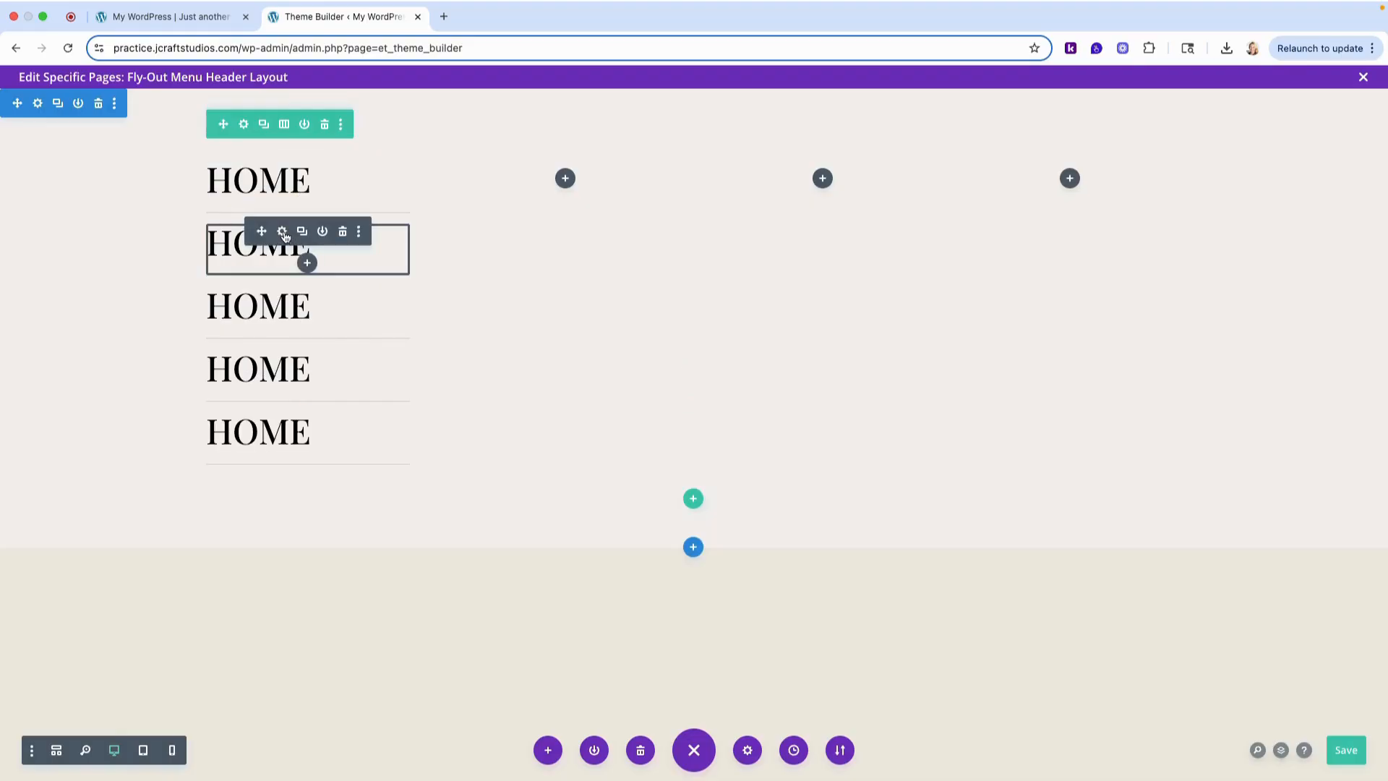
- Change the second menu item's heading text to "About" and save the module
{"action": "left_click", "coordinate": [282, 231]}
{"action": "scroll", "coordinate": [759, 411], "scroll_direction": "down", "scroll_amount": 1}
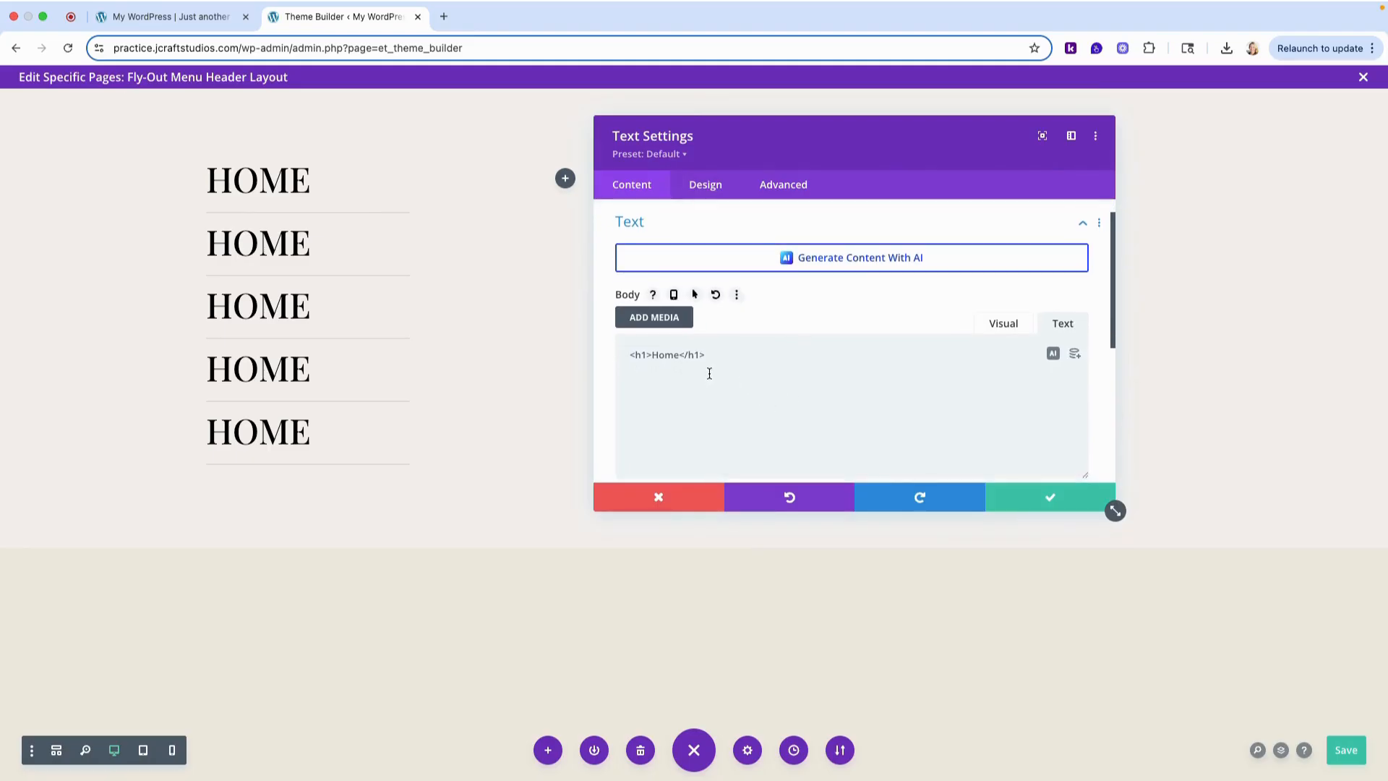
{"action": "left_click", "coordinate": [1002, 324]}
{"action": "left_click", "coordinate": [674, 417]}
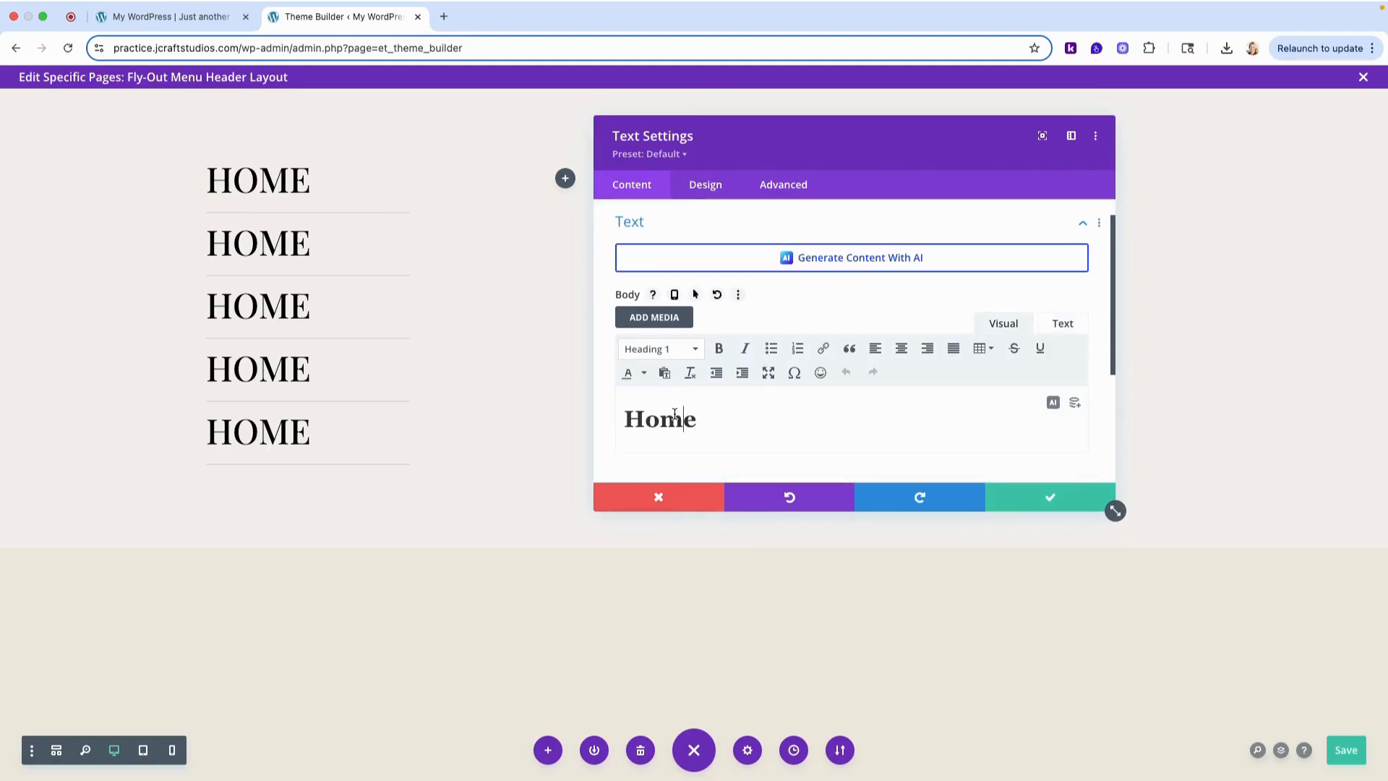
{"action": "double_click", "coordinate": [674, 416]}
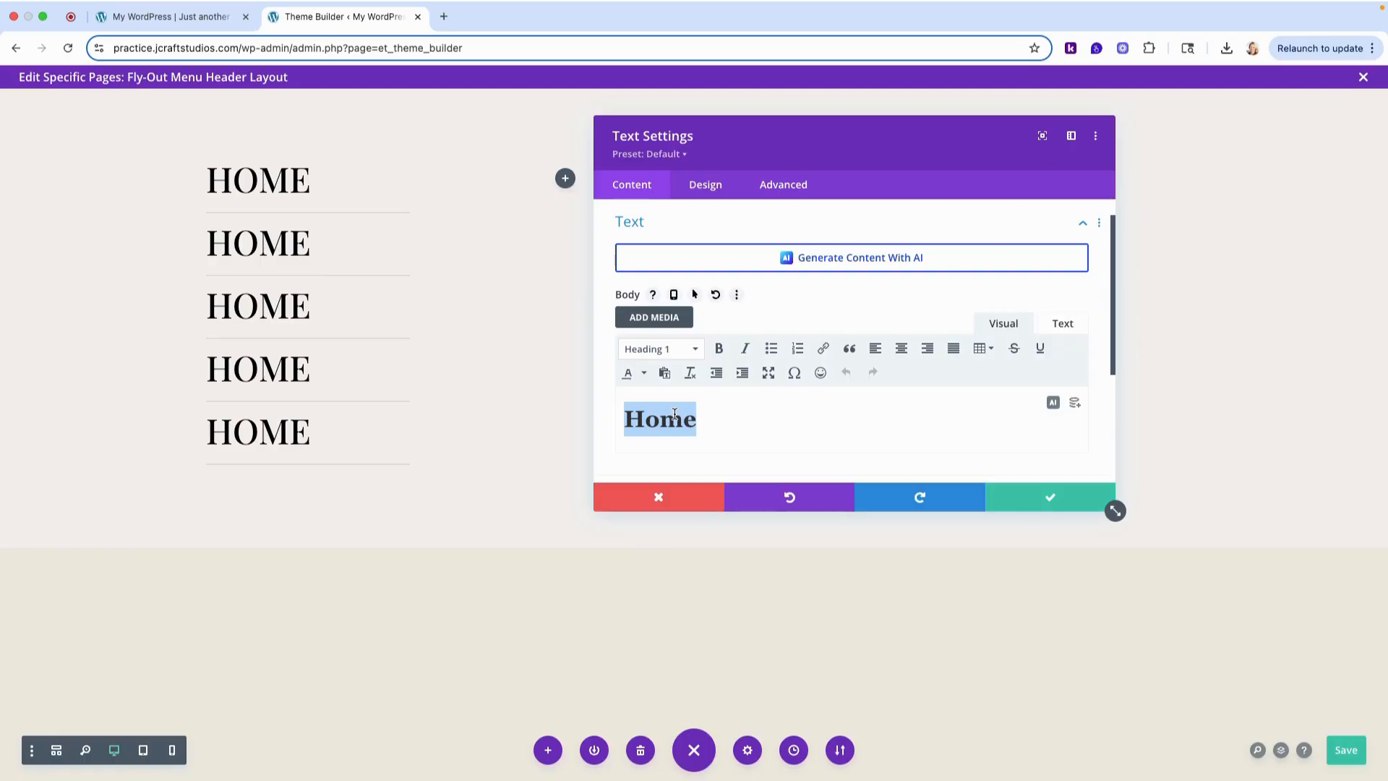
{"action": "type", "text": "About"}
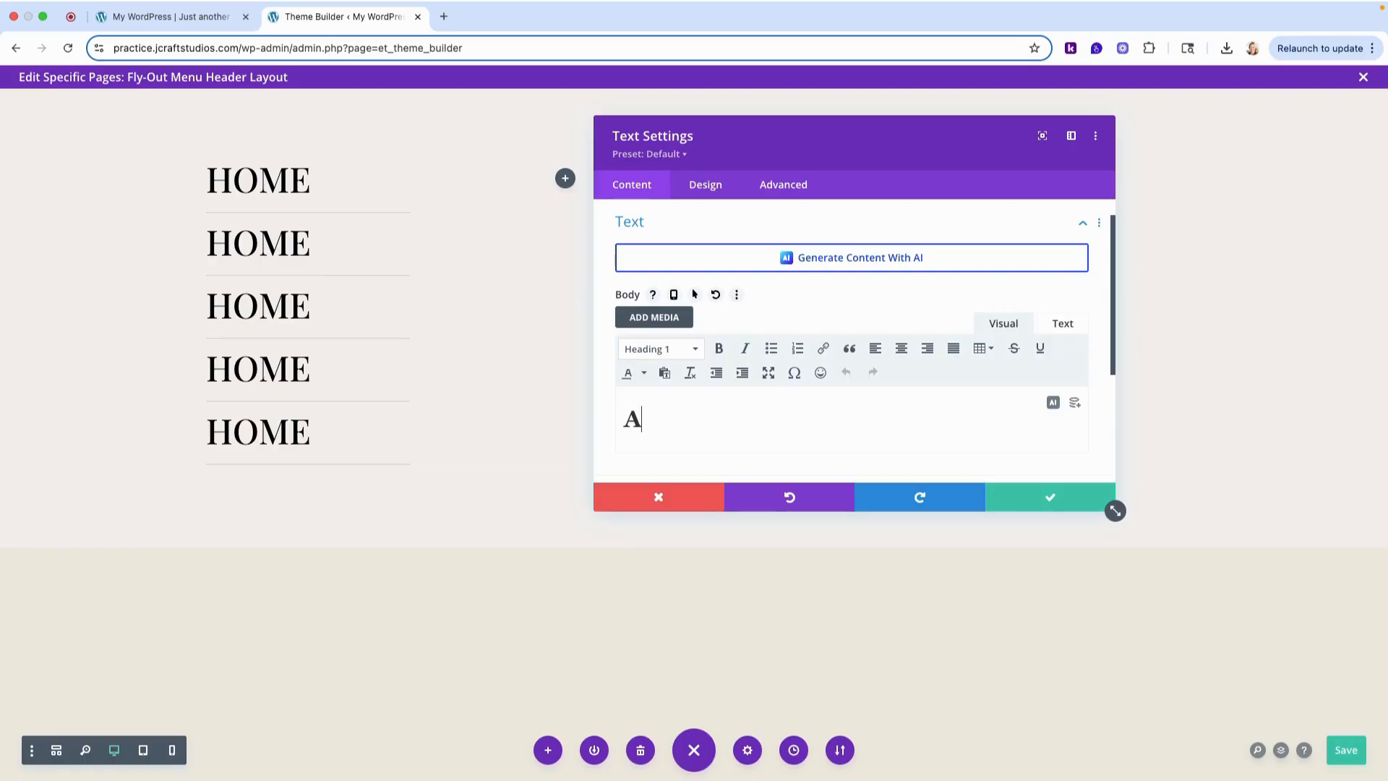
{"action": "left_click", "coordinate": [1050, 497]}
- Change the third menu item's heading text to "Services" and save the module
{"action": "left_click", "coordinate": [281, 294]}
{"action": "left_click", "coordinate": [718, 453]}
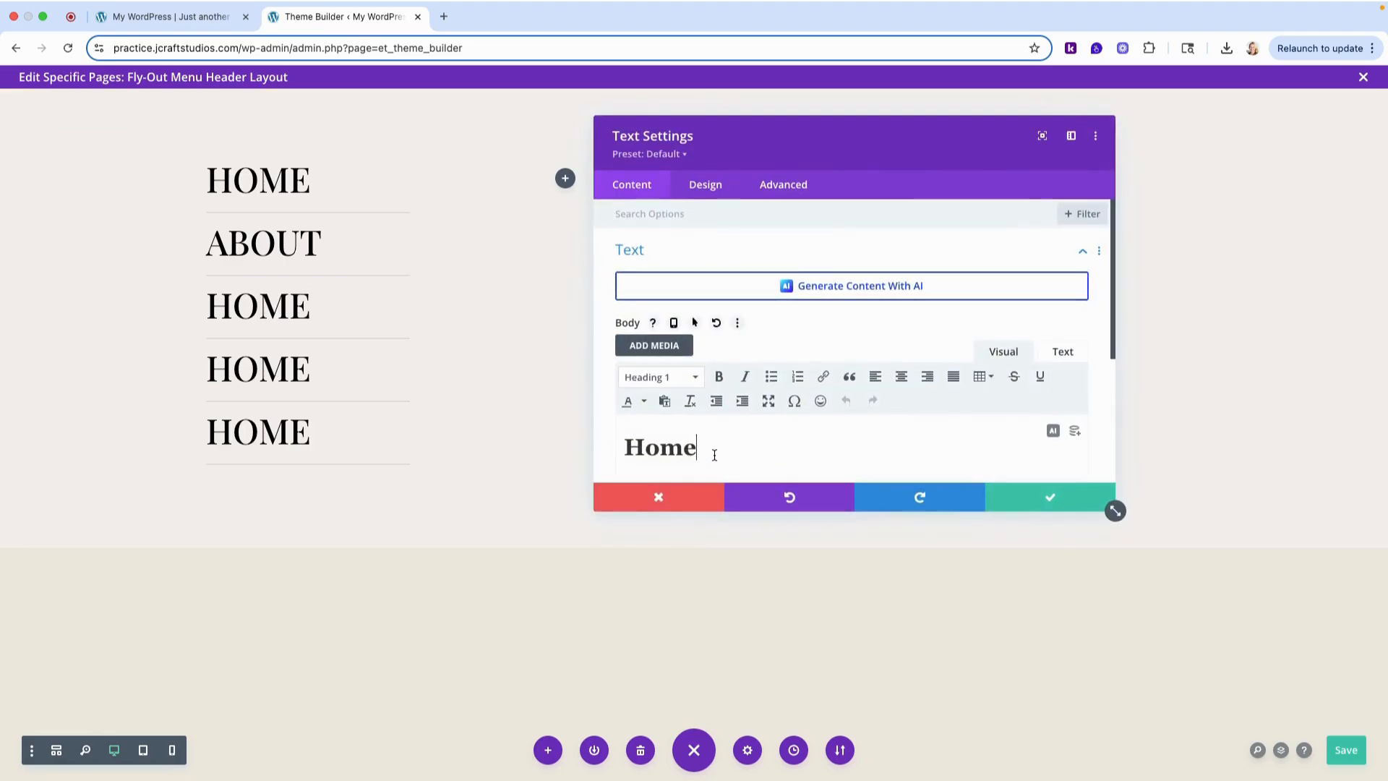
{"action": "double_click", "coordinate": [719, 452]}
{"action": "type", "text": "Service"}
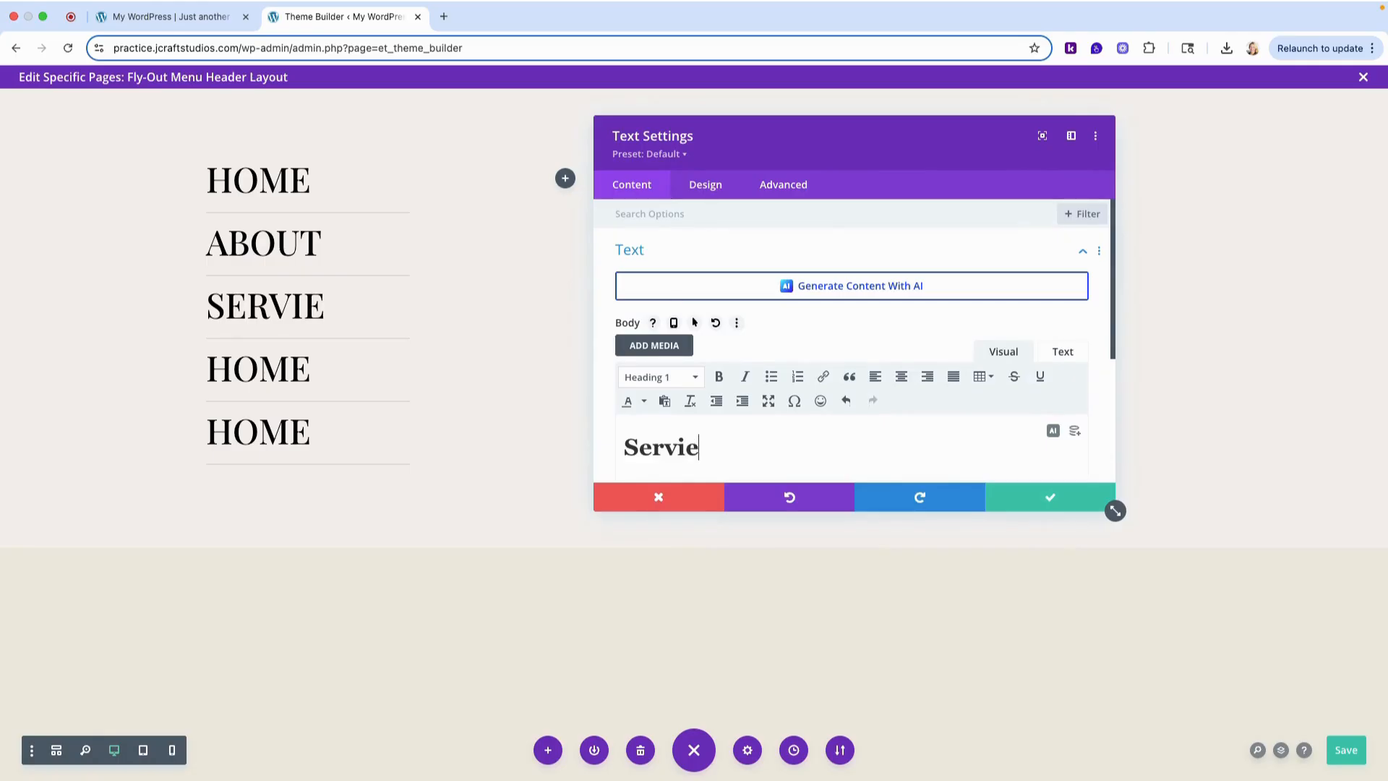
{"action": "key", "text": "BackSpace"}
{"action": "type", "text": "ces"}
{"action": "left_click", "coordinate": [1022, 497]}
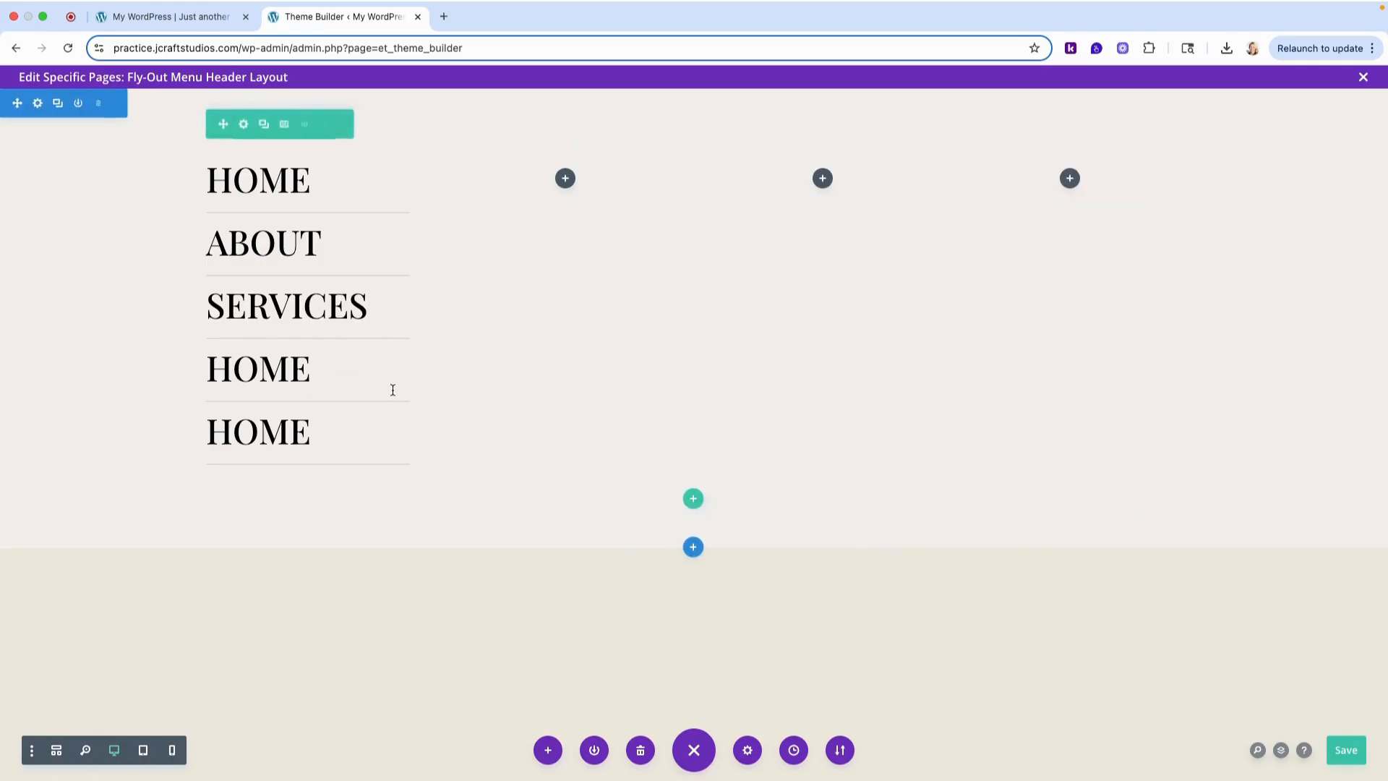
- Change the fourth menu item's heading text to "Portfolio" and save the module
{"action": "left_click", "coordinate": [282, 357]}
{"action": "left_click", "coordinate": [658, 448]}
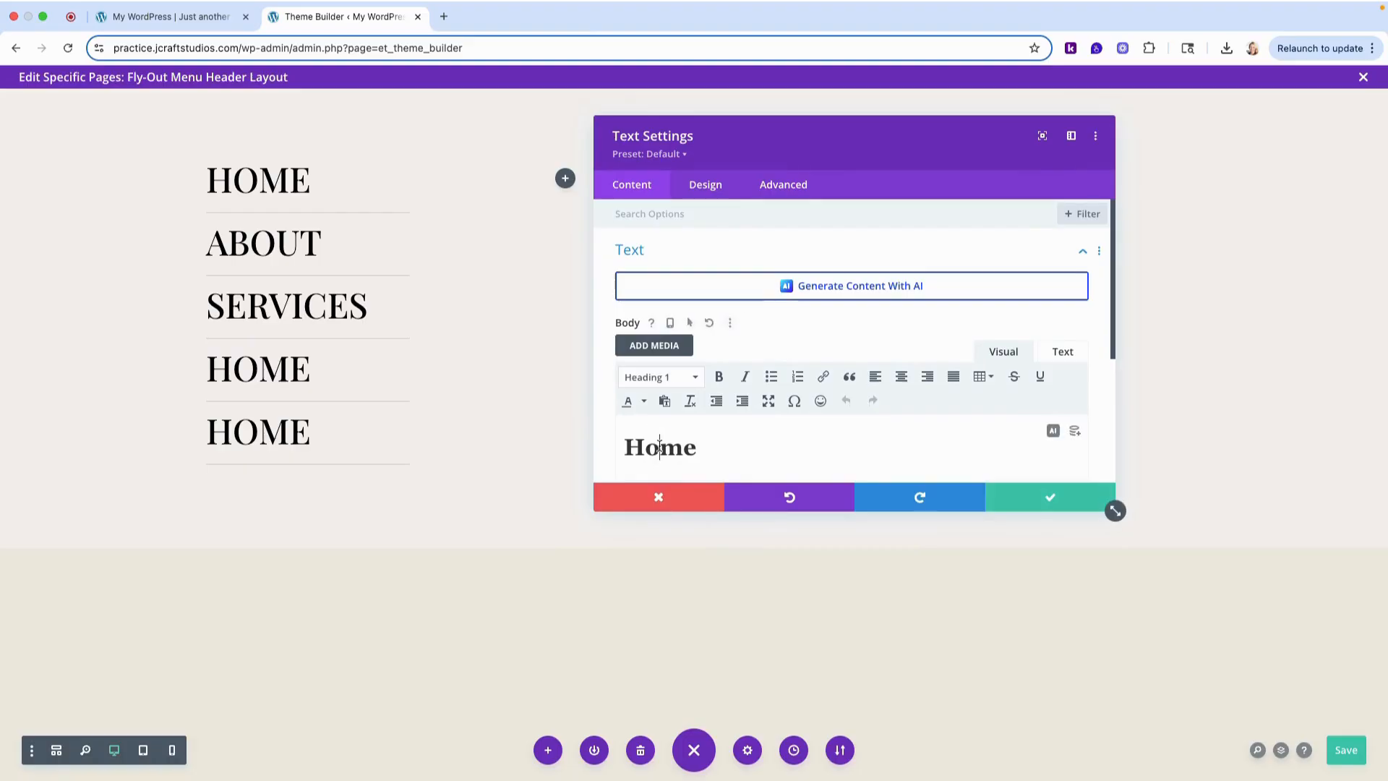
{"action": "double_click", "coordinate": [658, 448]}
{"action": "type", "text": "Portfolio"}
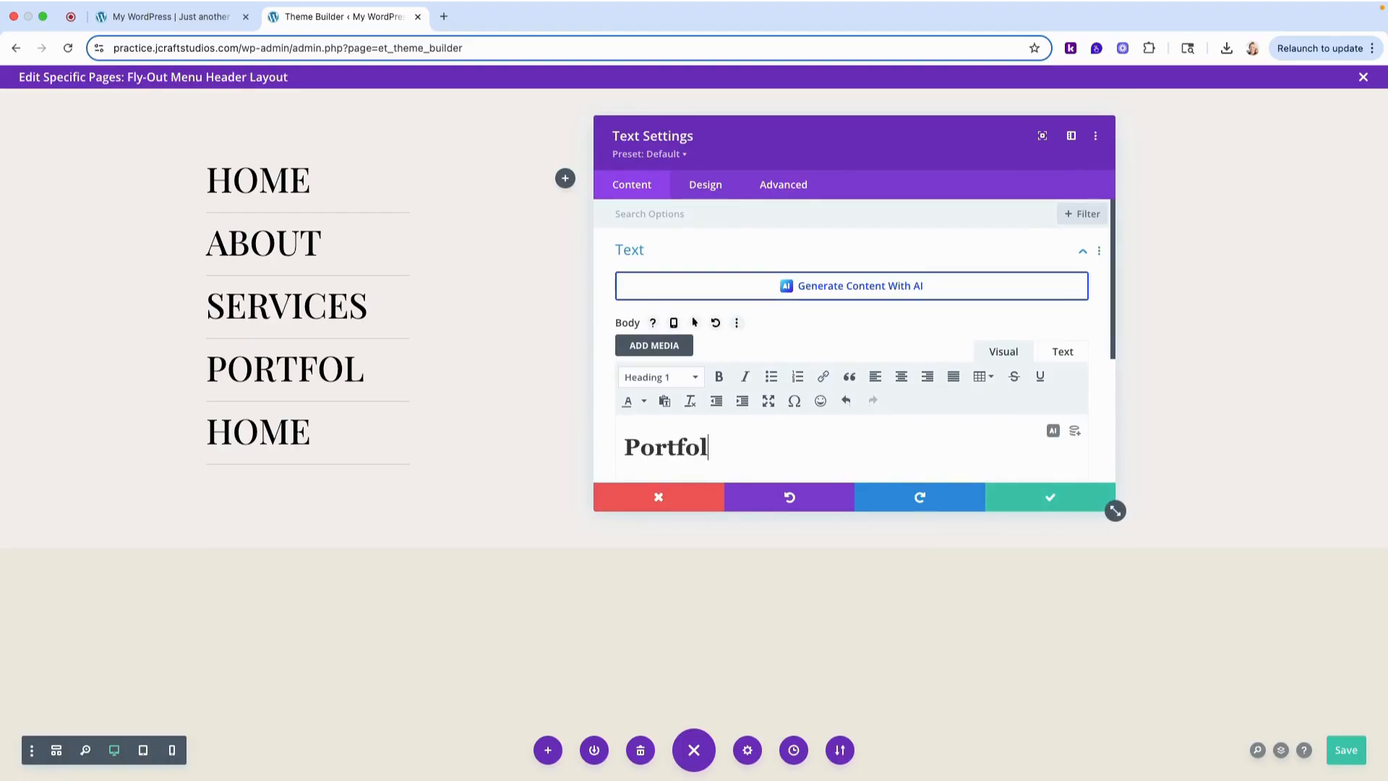
{"action": "left_click", "coordinate": [989, 499]}
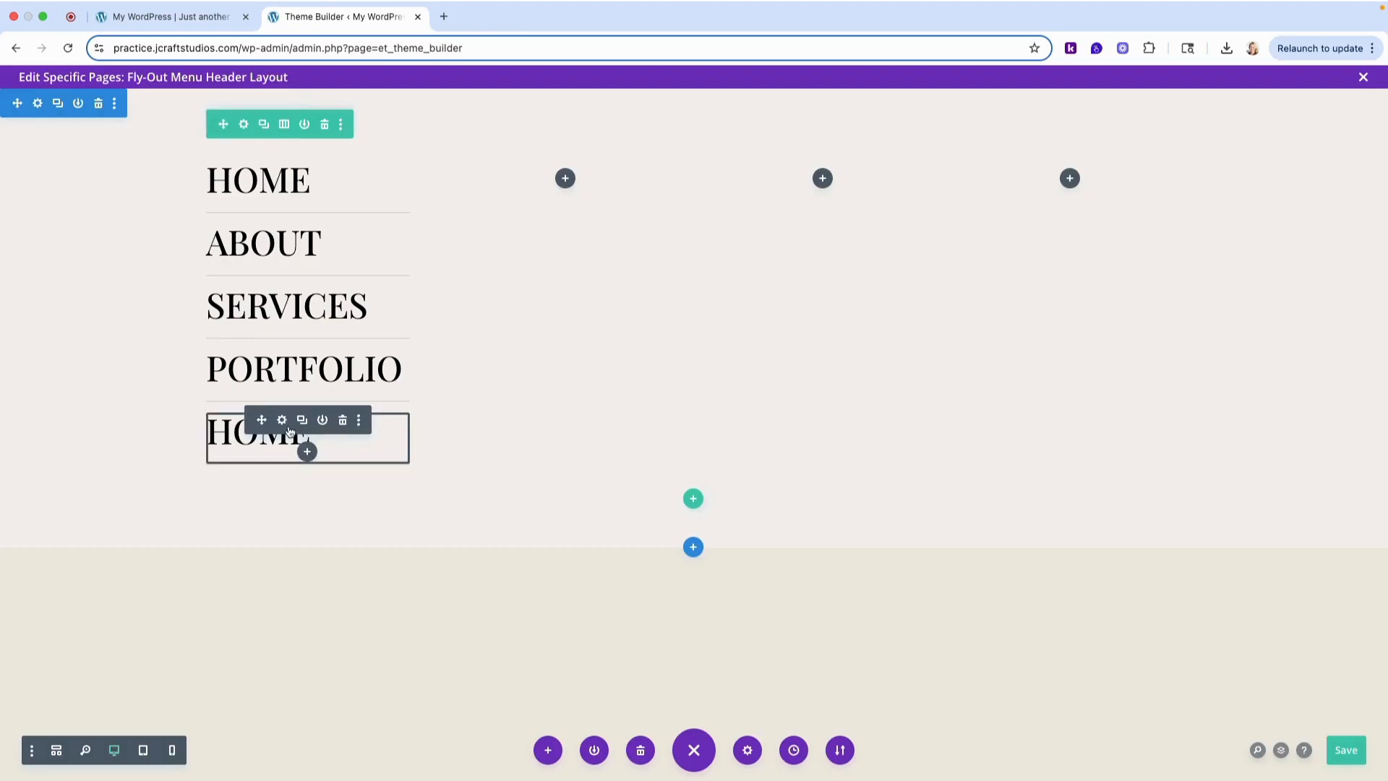
- Change the fifth menu item's heading text to "Contact"
{"action": "left_click", "coordinate": [284, 422]}
{"action": "double_click", "coordinate": [774, 436]}
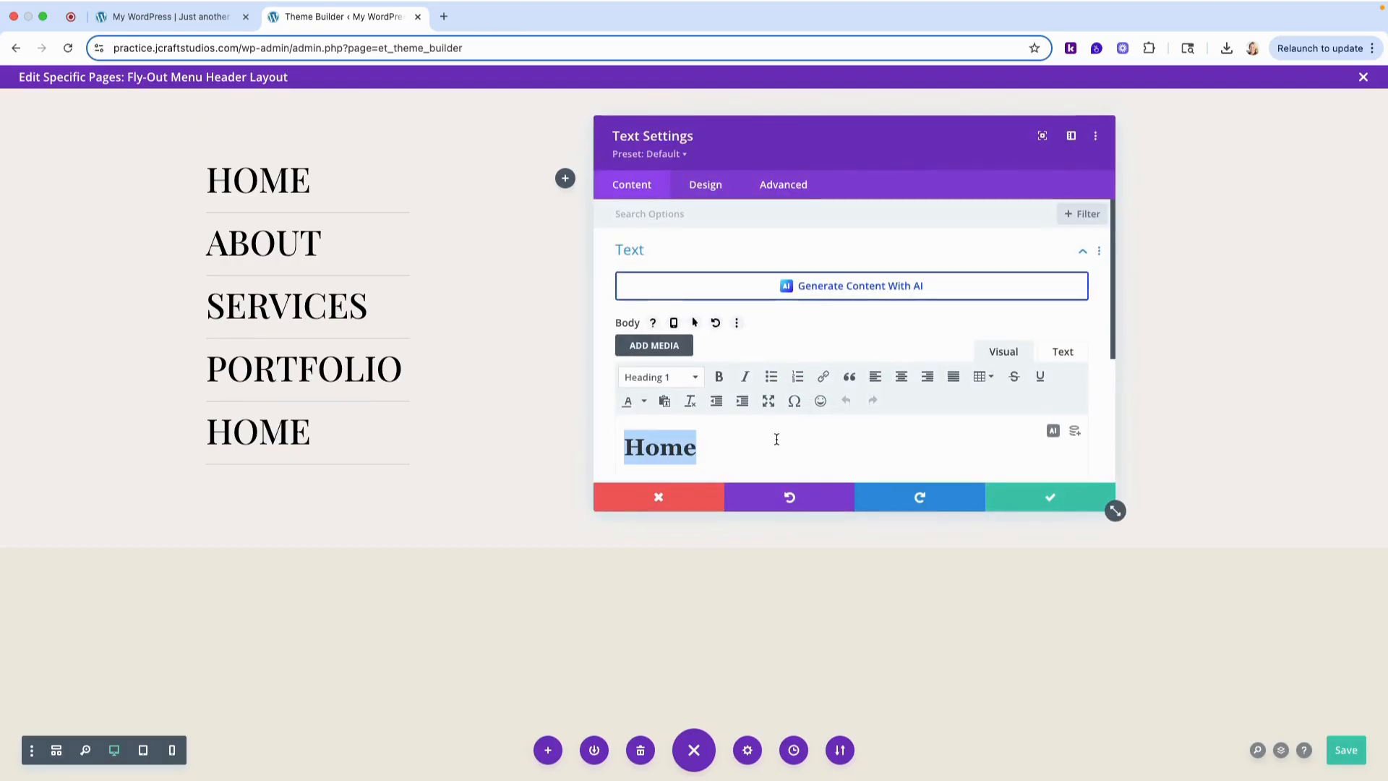
{"action": "type", "text": "conta"}
{"action": "key", "text": "BackSpace"}
{"action": "key", "text": "BackSpace"}
{"action": "key", "text": "BackSpace"}
{"action": "key", "text": "BackSpace"}
{"action": "key", "text": "BackSpace"}
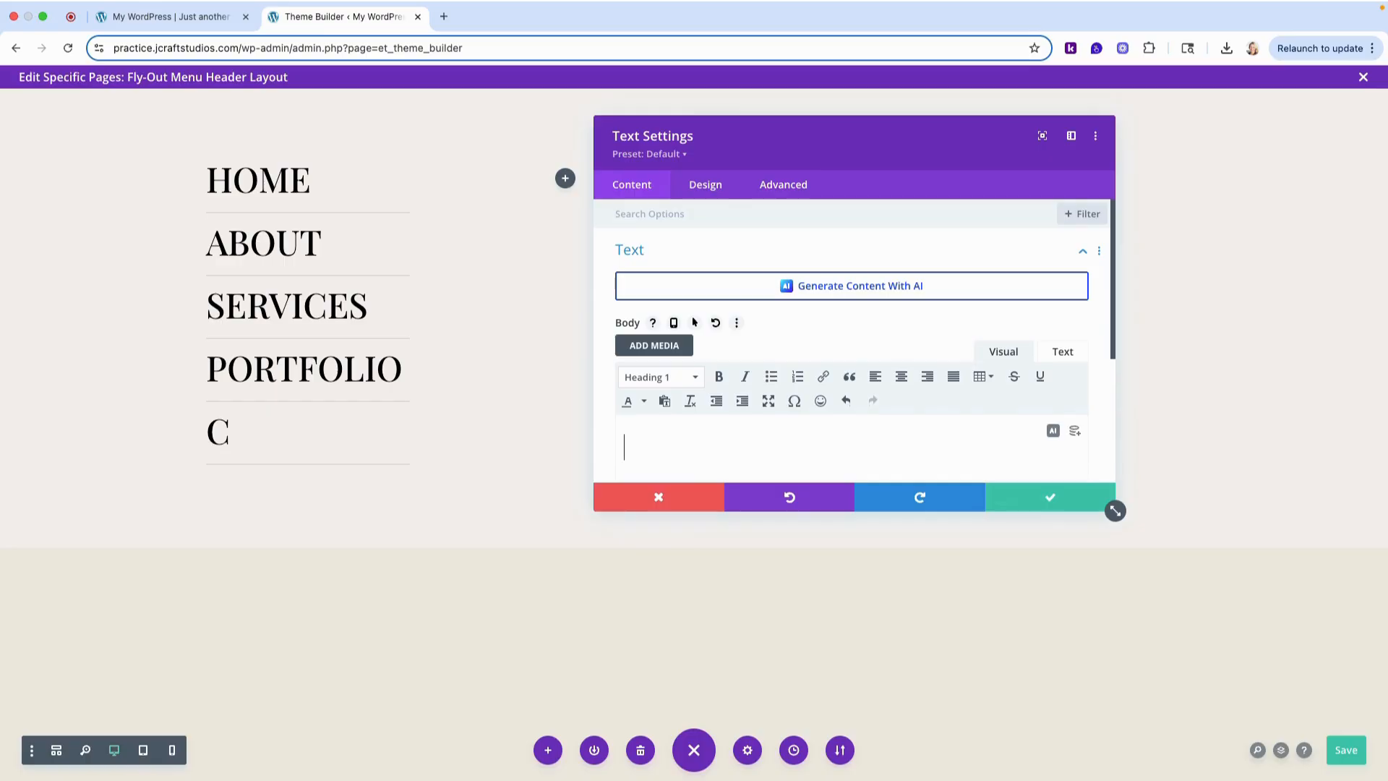
{"action": "type", "text": "Contact"}
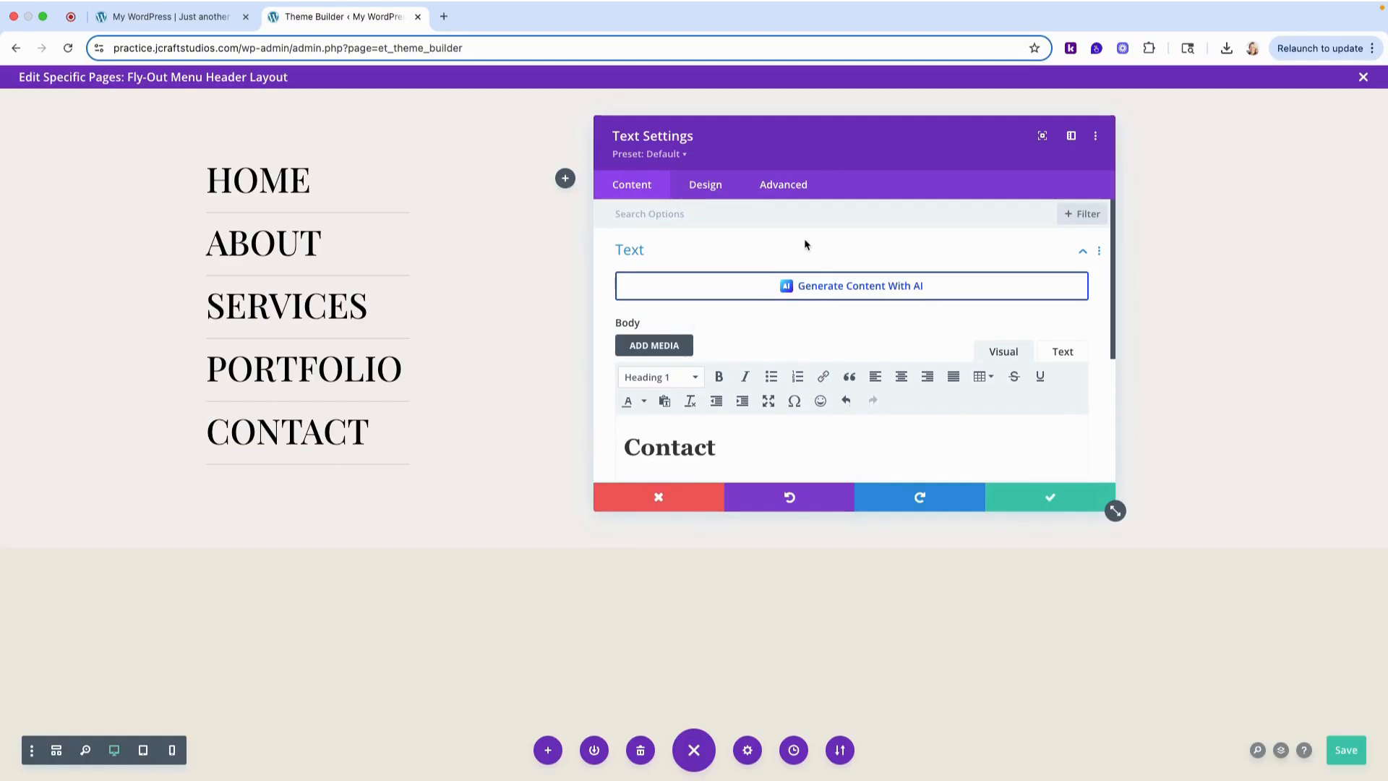
- Remove the Contact module's bottom border by setting its width to 0px, and save the module and the header layout
{"action": "left_click", "coordinate": [704, 189]}
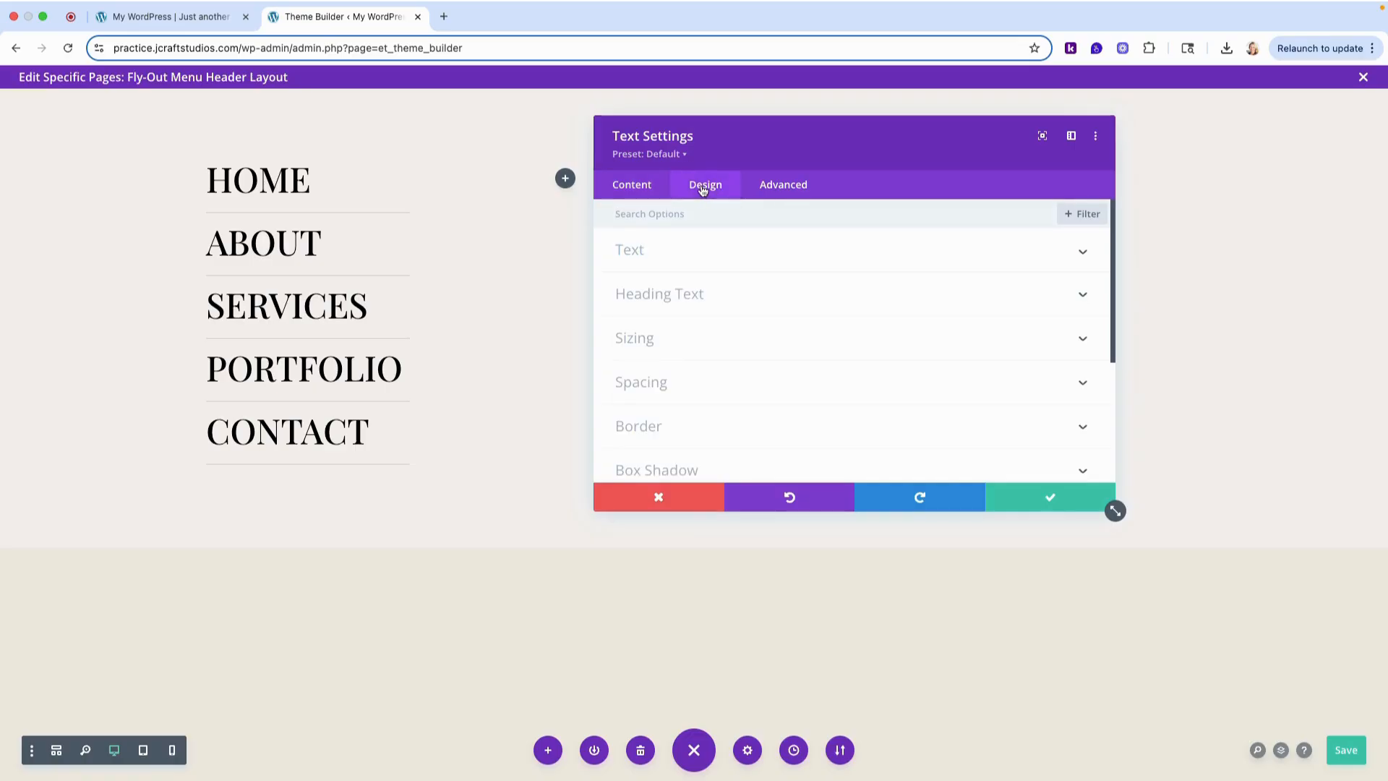
{"action": "scroll", "coordinate": [769, 349], "scroll_direction": "down", "scroll_amount": 1}
{"action": "left_click", "coordinate": [653, 412]}
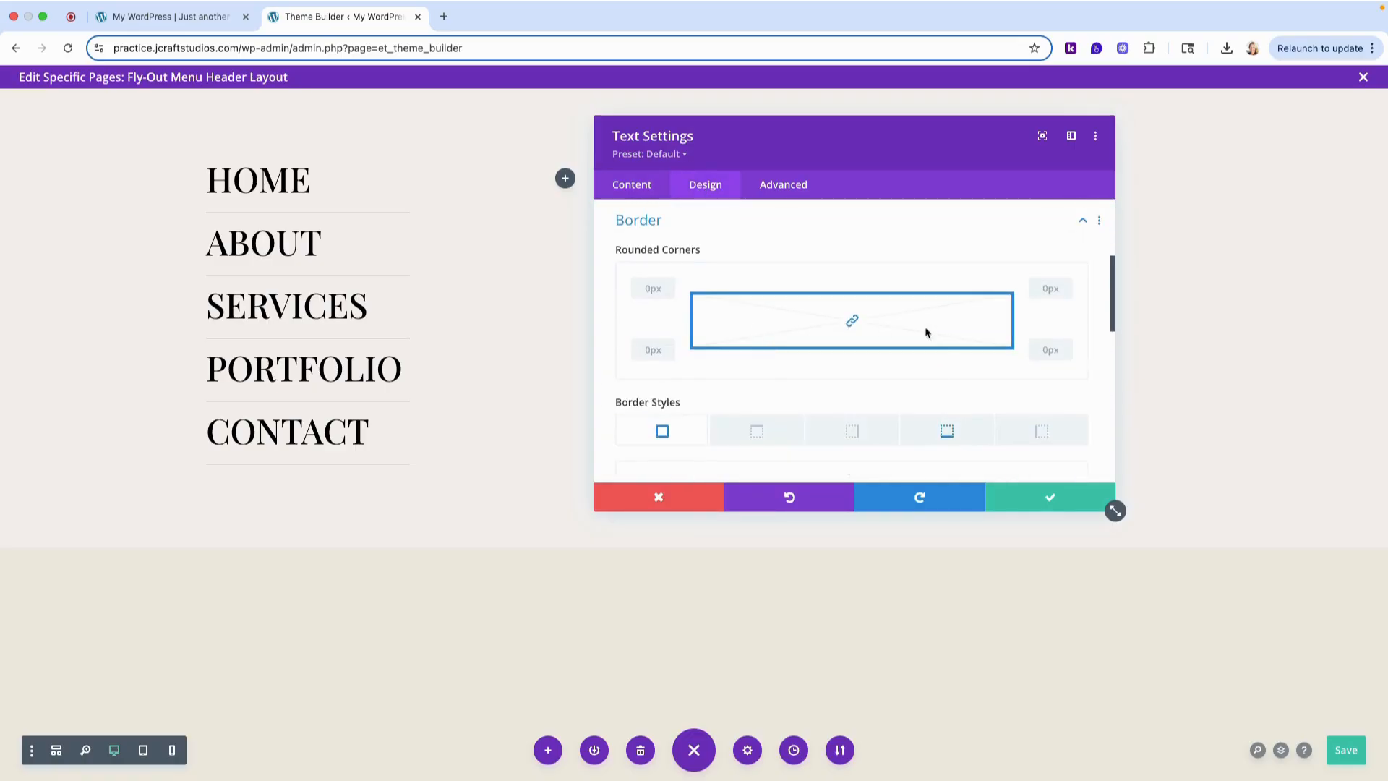
{"action": "scroll", "coordinate": [926, 332], "scroll_direction": "down", "scroll_amount": 2}
{"action": "left_click", "coordinate": [946, 341]}
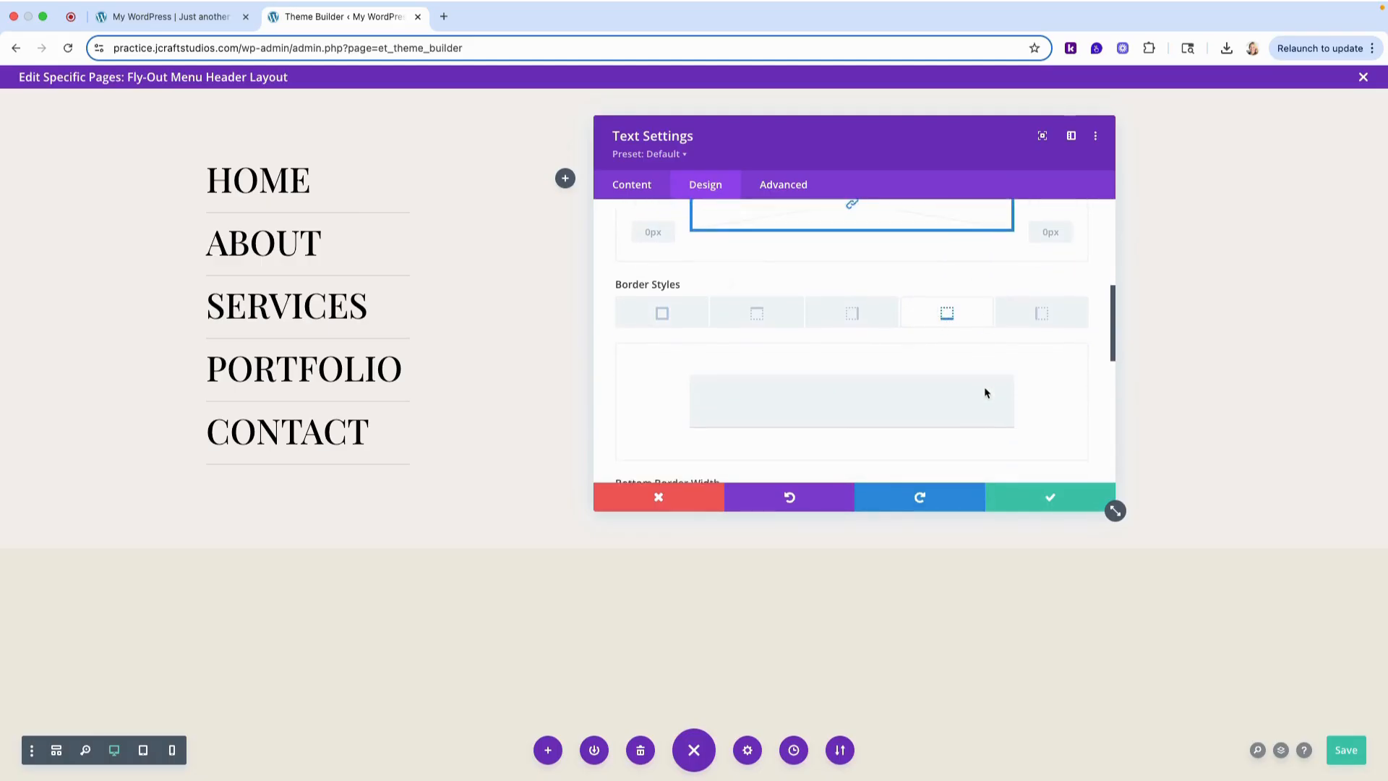
{"action": "scroll", "coordinate": [867, 391], "scroll_direction": "down", "scroll_amount": 2}
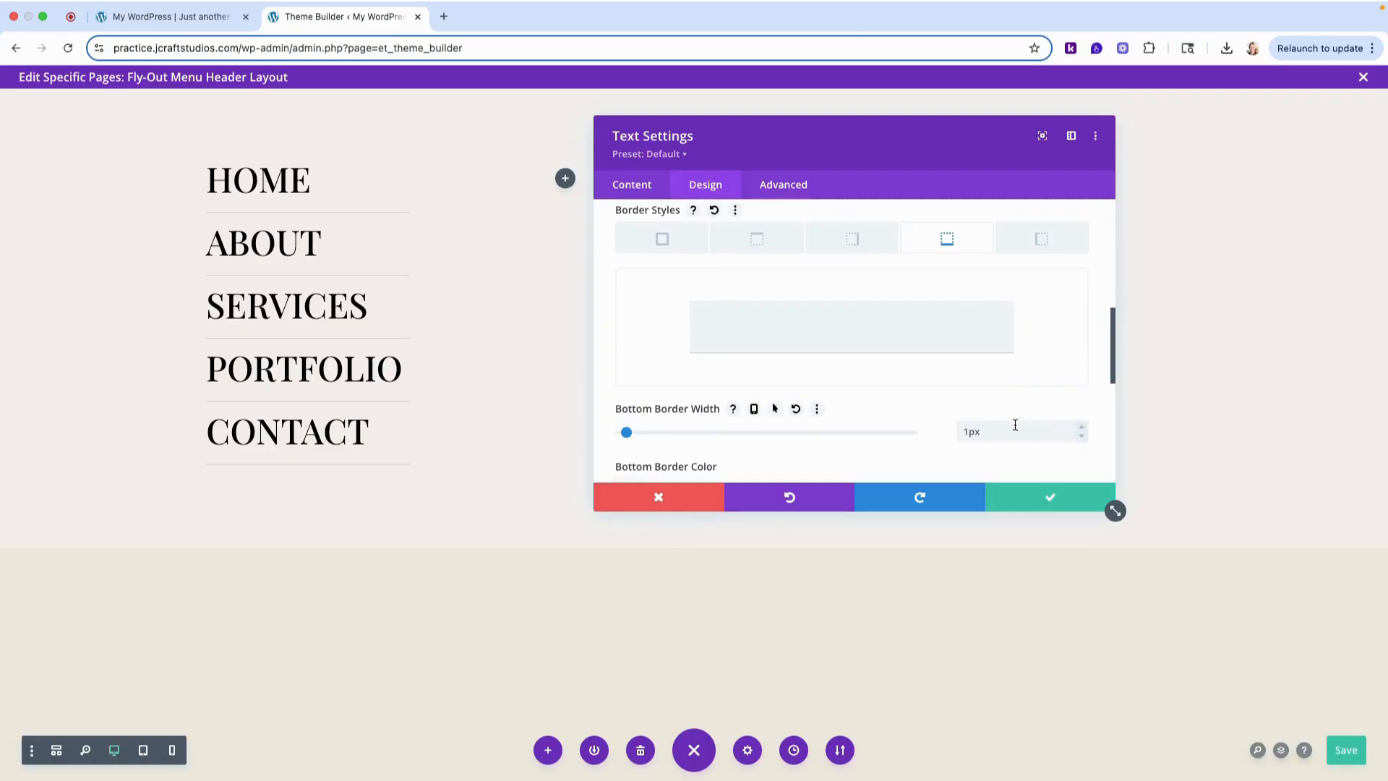
{"action": "left_click", "coordinate": [1080, 436]}
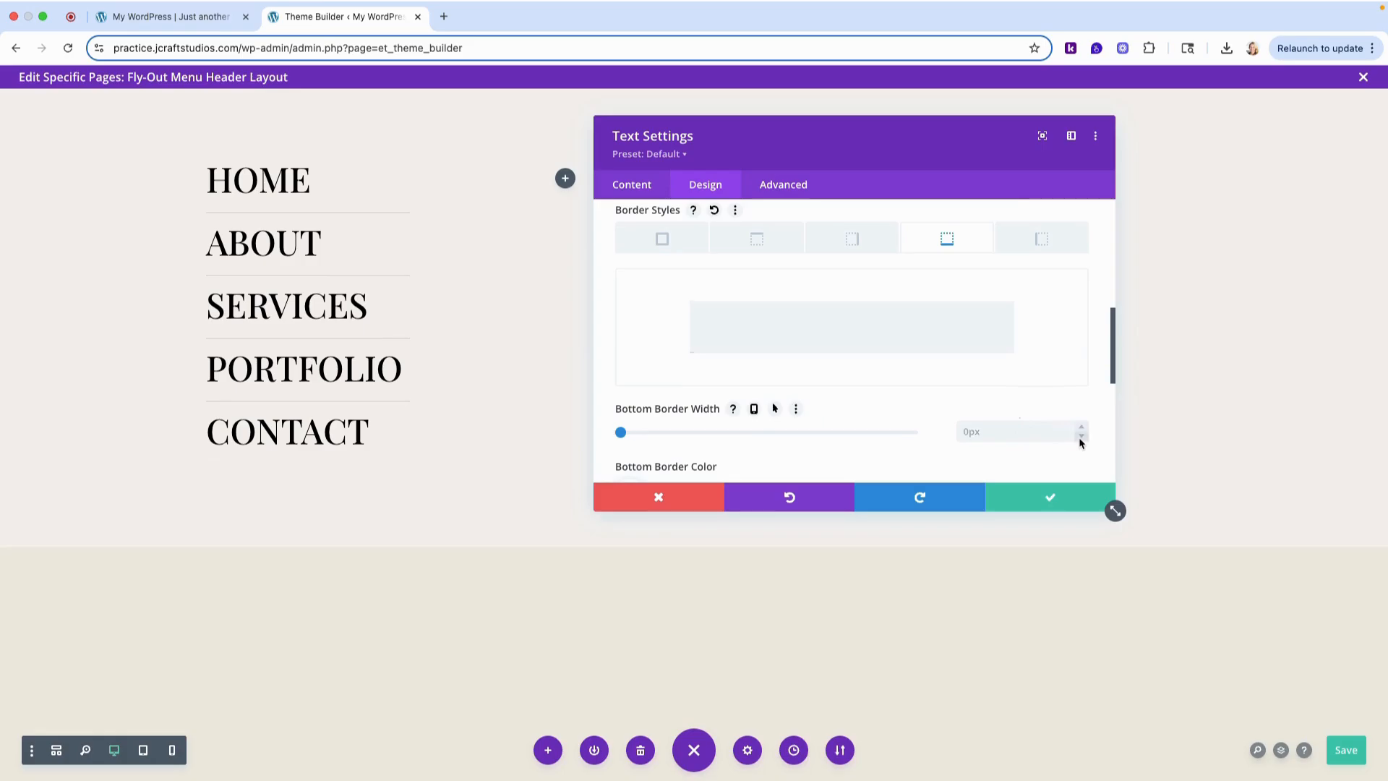
{"action": "left_click", "coordinate": [1052, 498]}
{"action": "left_click", "coordinate": [1340, 751]}
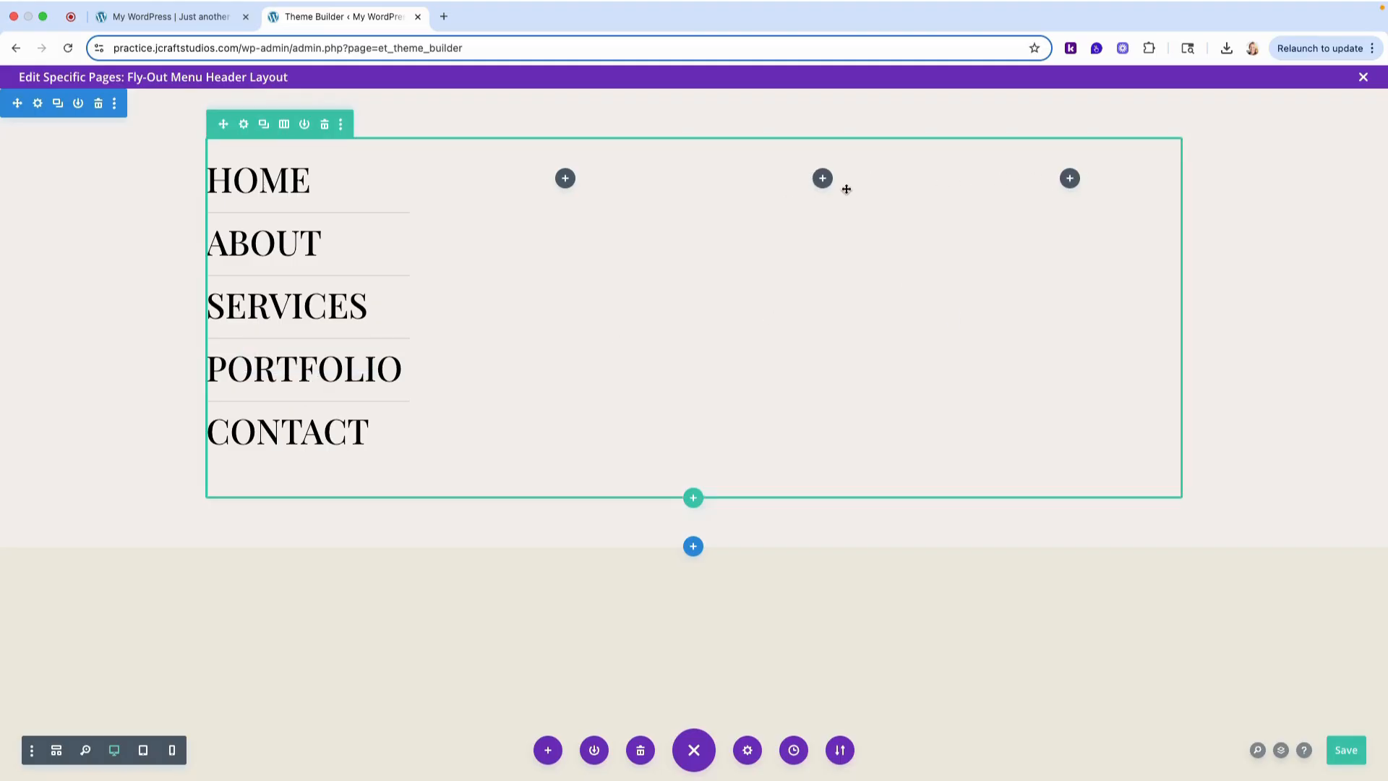
- Insert a Blurb module into the third column of the menu row
{"action": "left_click", "coordinate": [821, 178]}
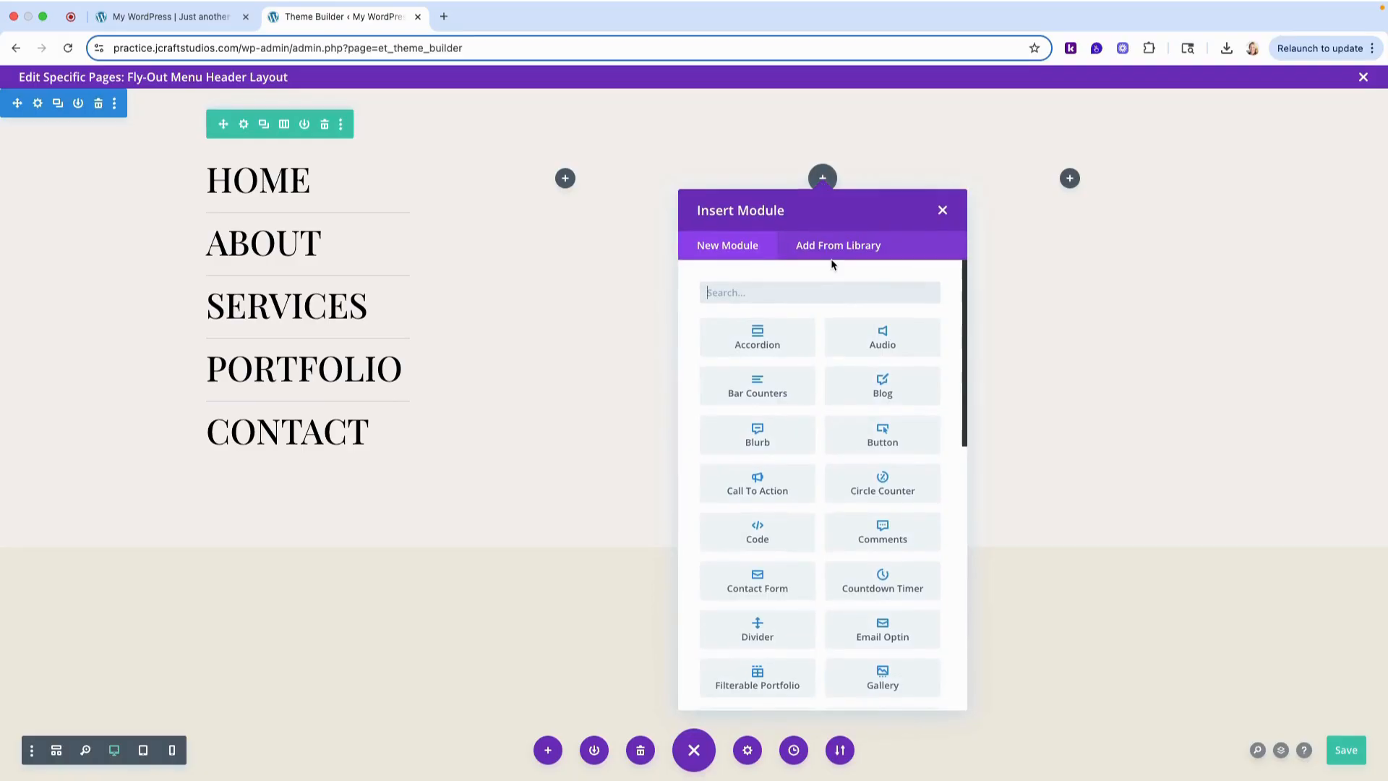
{"action": "type", "text": "blur"}
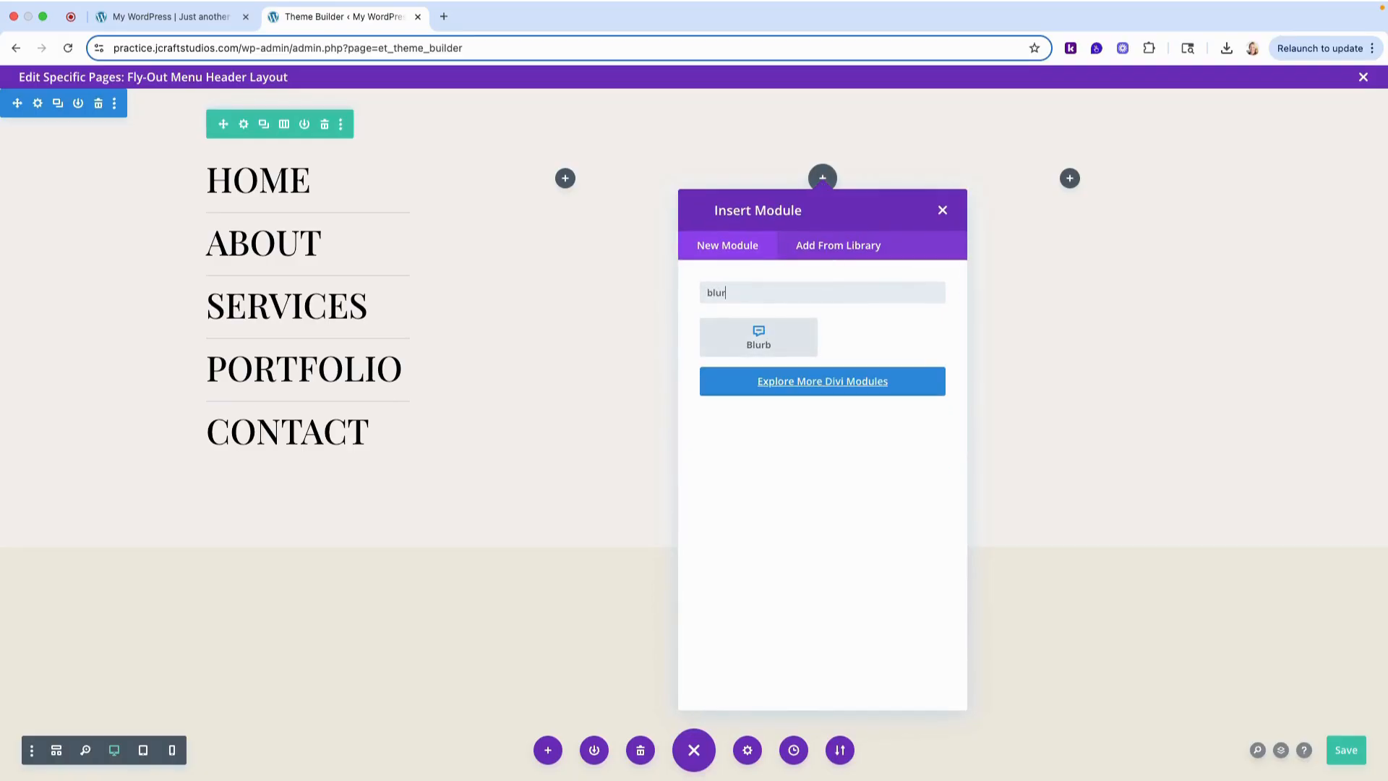
{"action": "left_click", "coordinate": [704, 350]}
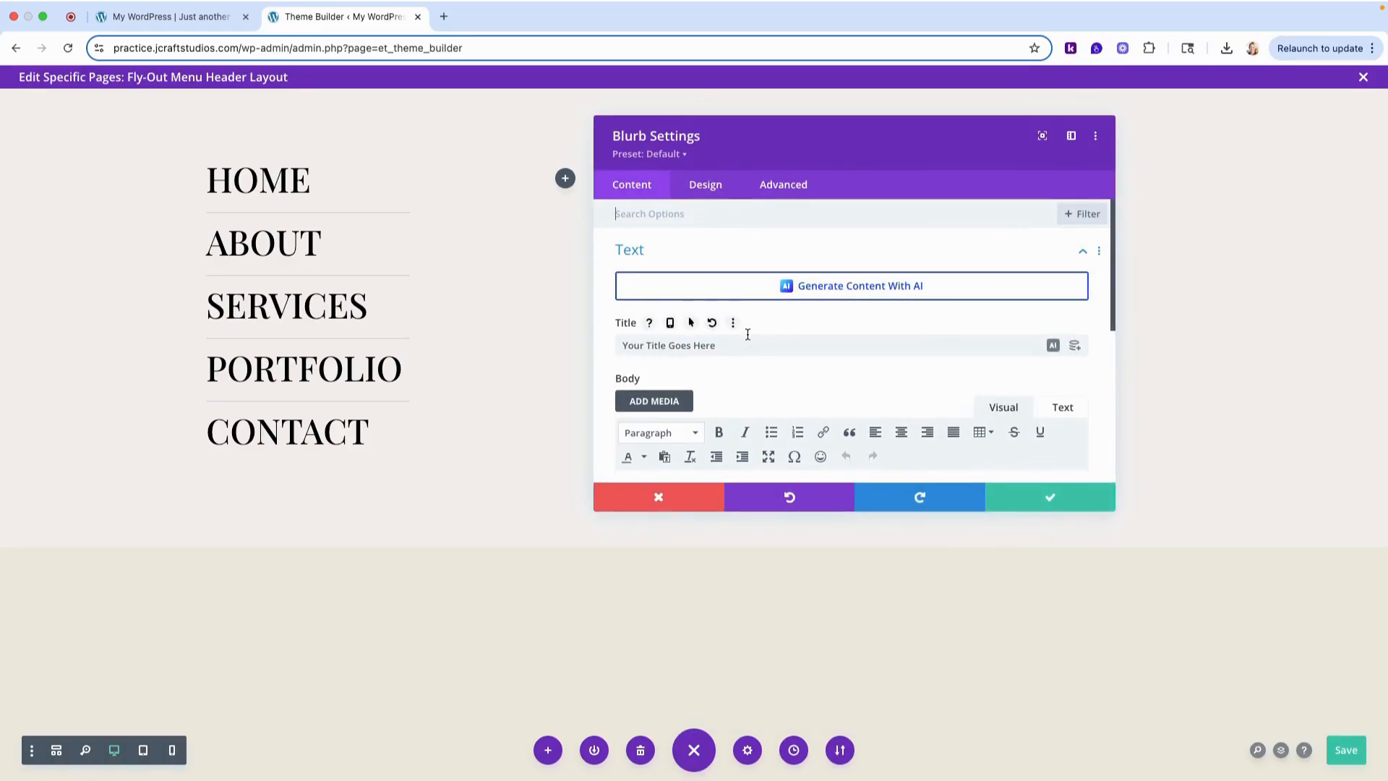
- Check the finished example menu on the live site, and set the blurb's title to "Services"
{"action": "left_click", "coordinate": [150, 16]}
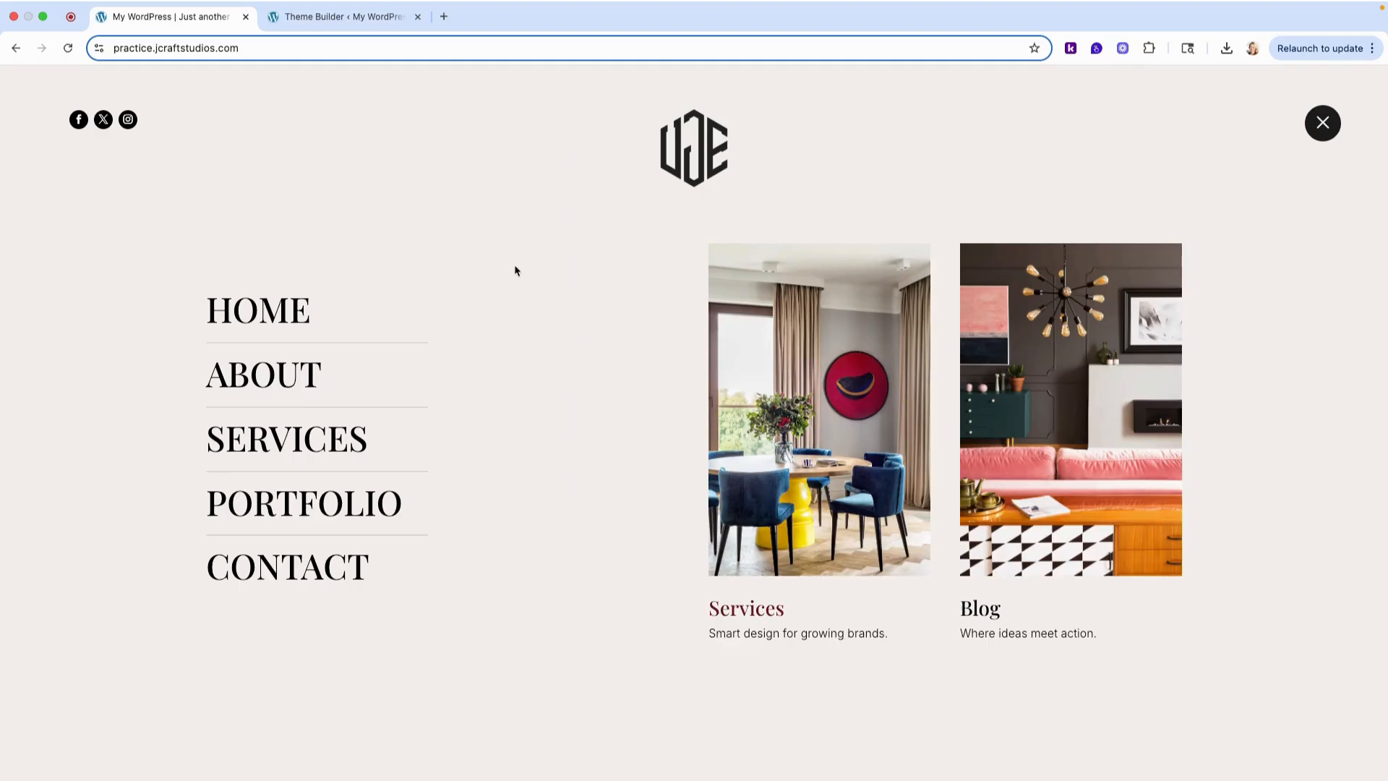
{"action": "left_click", "coordinate": [354, 16]}
{"action": "left_click", "coordinate": [742, 350]}
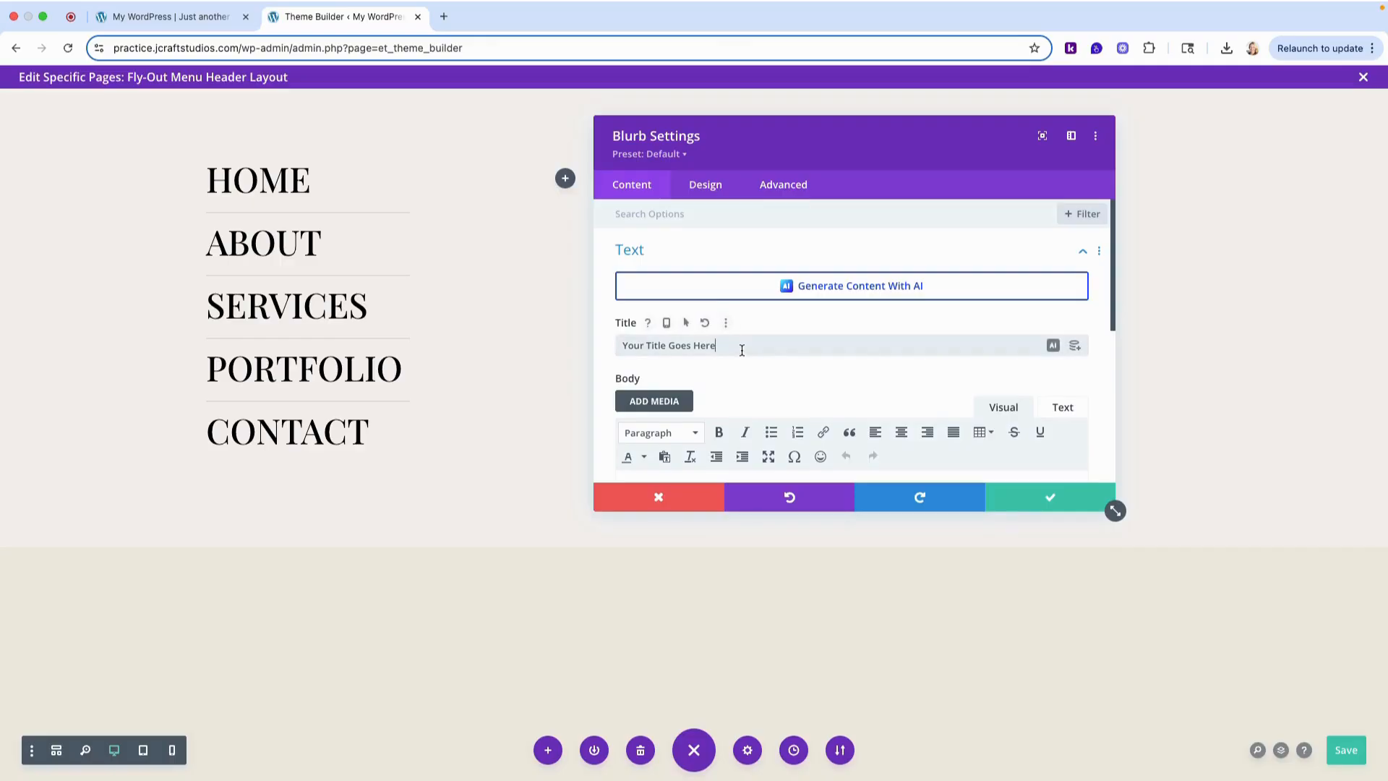
{"action": "key", "text": "super+a"}
{"action": "type", "text": "S"}
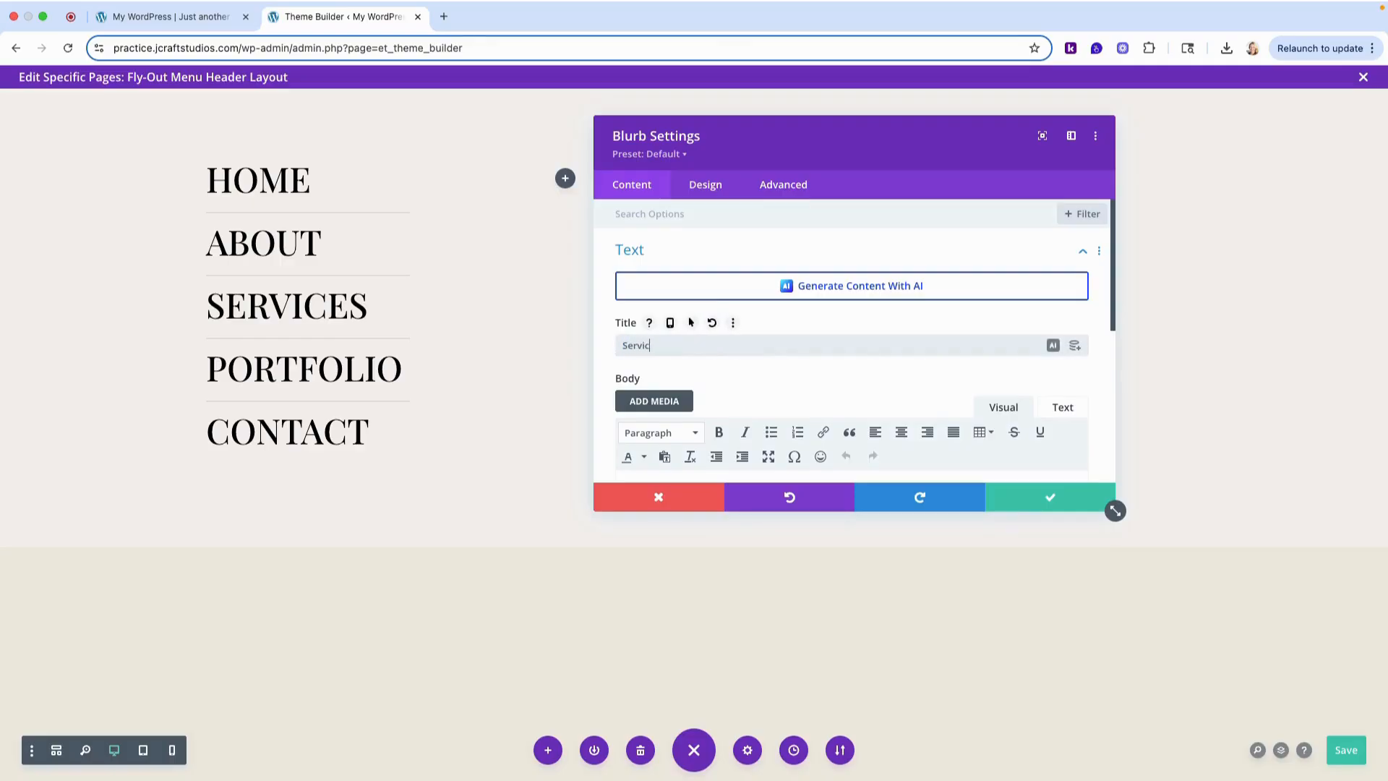
- Replace the blurb's placeholder body text with "Smart design for growing brands."
{"action": "left_click_drag", "start_coordinate": [823, 146], "coordinate": [302, 128]}
{"action": "scroll", "coordinate": [443, 342], "scroll_direction": "down", "scroll_amount": 2}
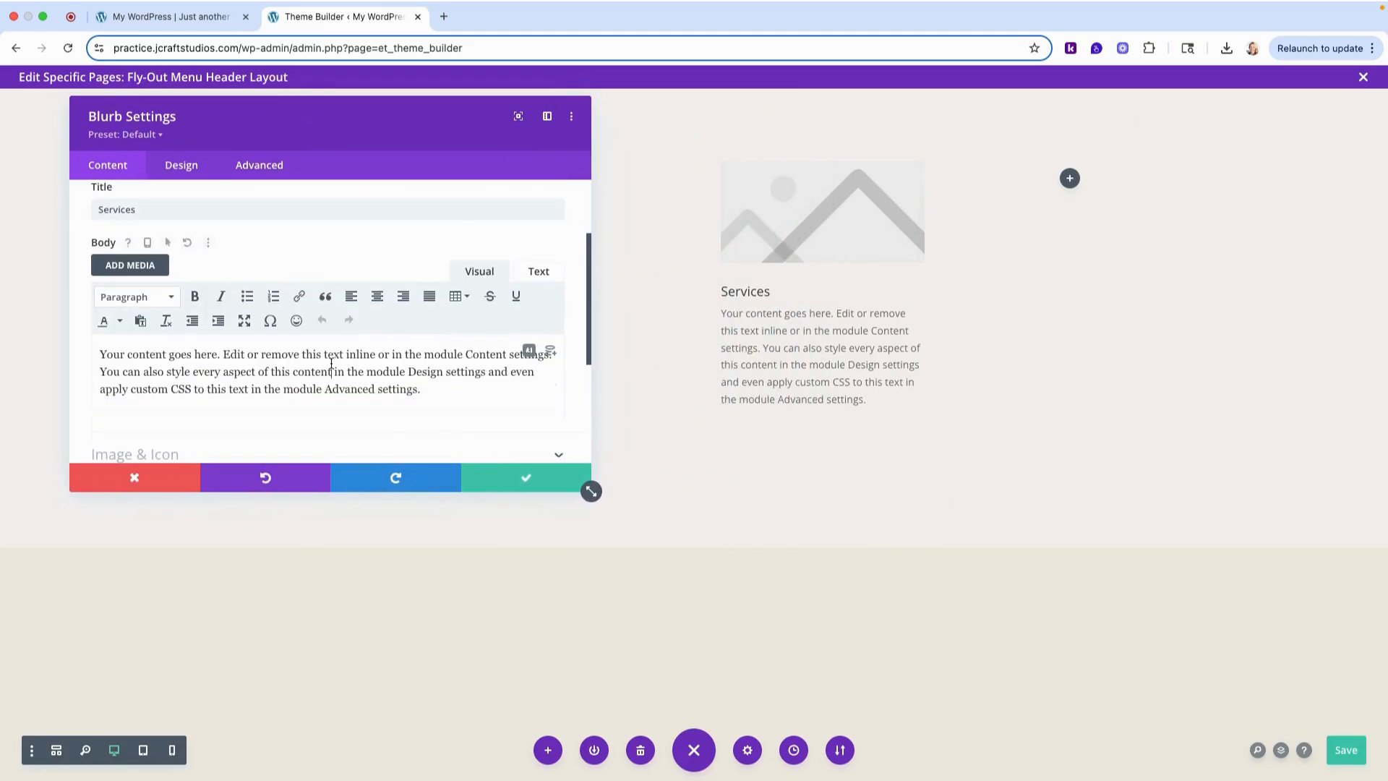
{"action": "left_click", "coordinate": [331, 364]}
{"action": "key", "text": "super+a"}
{"action": "type", "text": "Sma"}
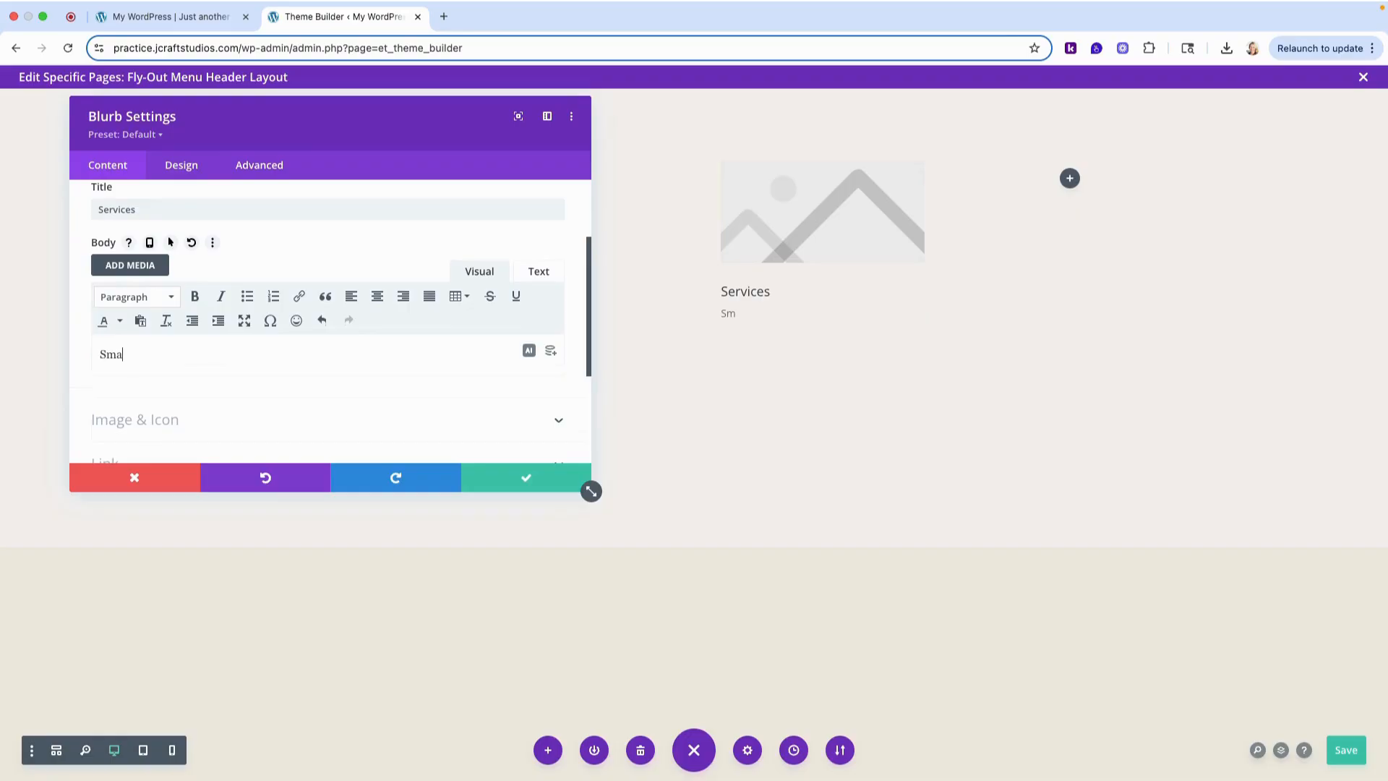
{"action": "type", "text": "rt design for growing brands."}
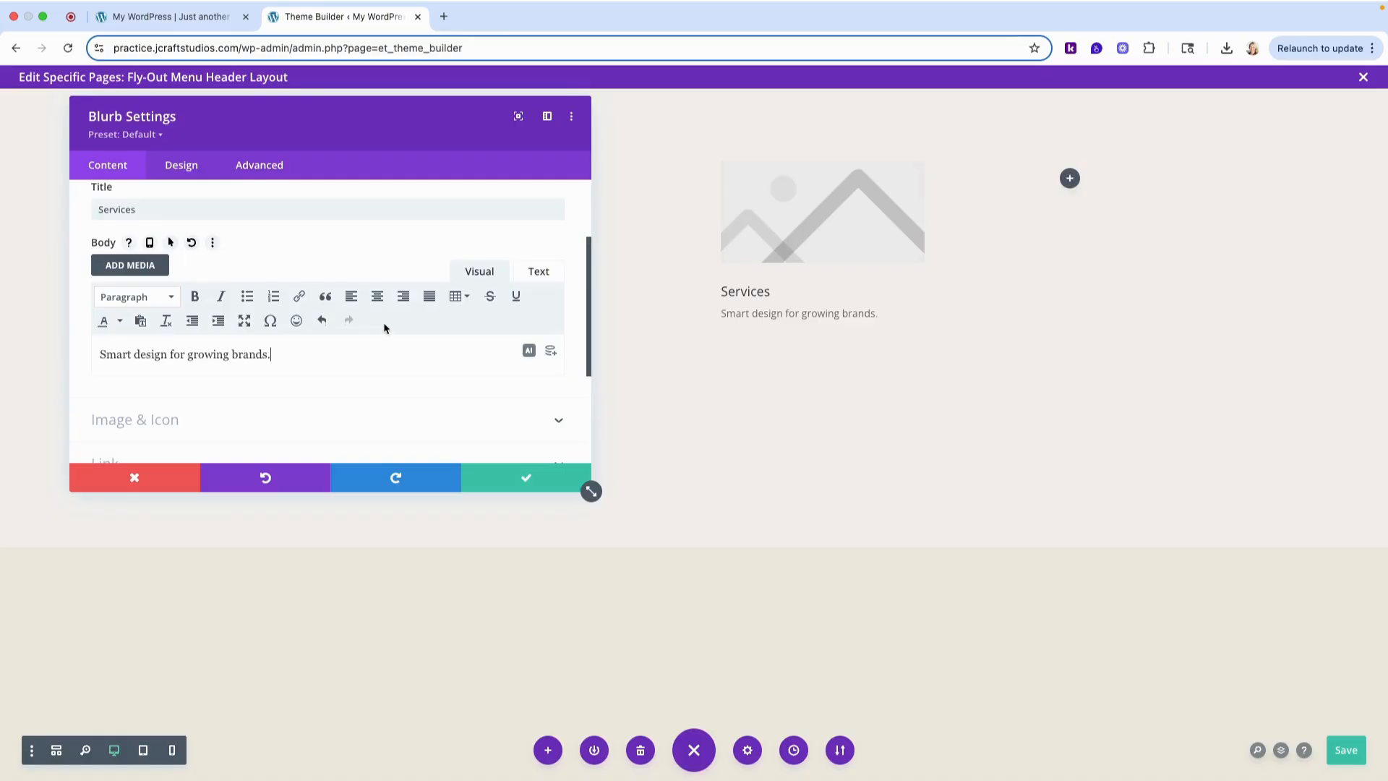
{"action": "scroll", "coordinate": [385, 328], "scroll_direction": "up", "scroll_amount": 5}
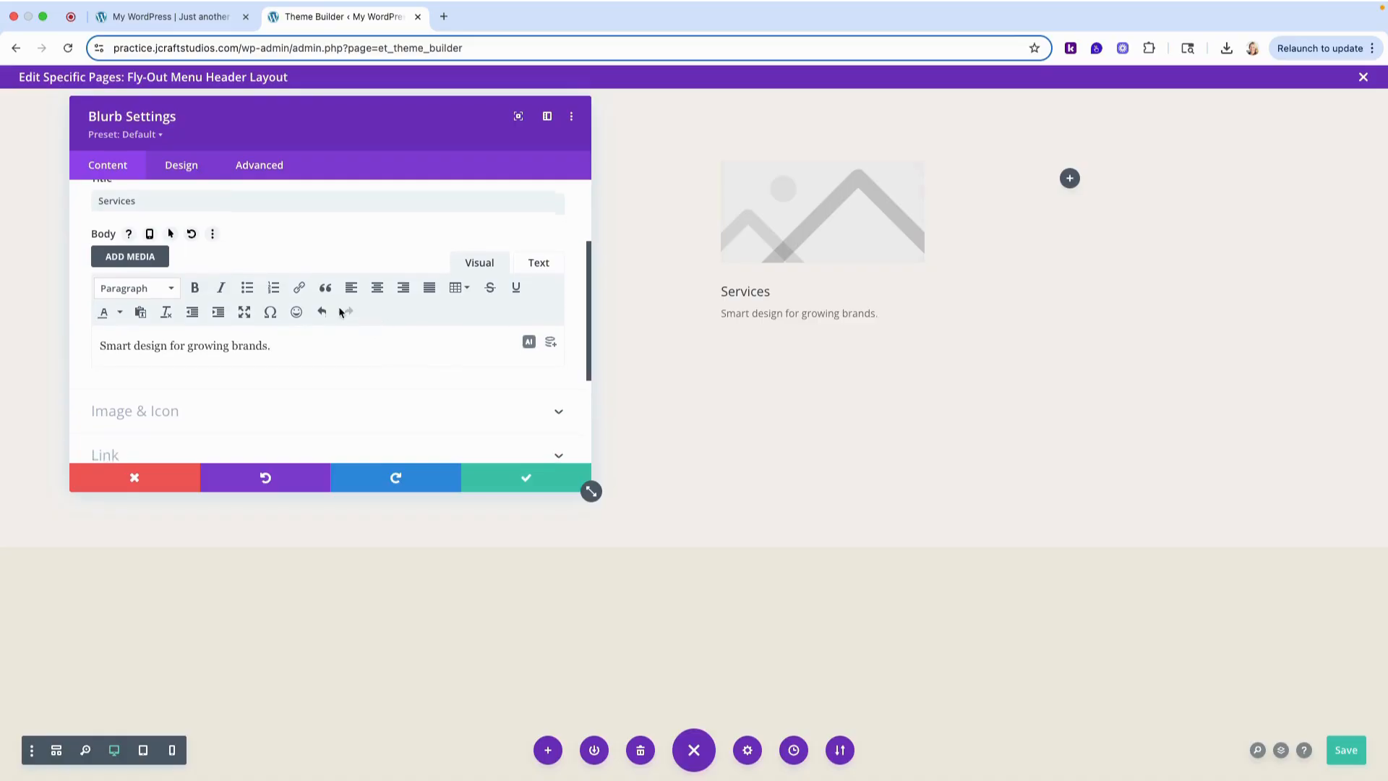
- Set the blurb's title font to Playfair Display and its title text color to black
{"action": "left_click", "coordinate": [195, 172]}
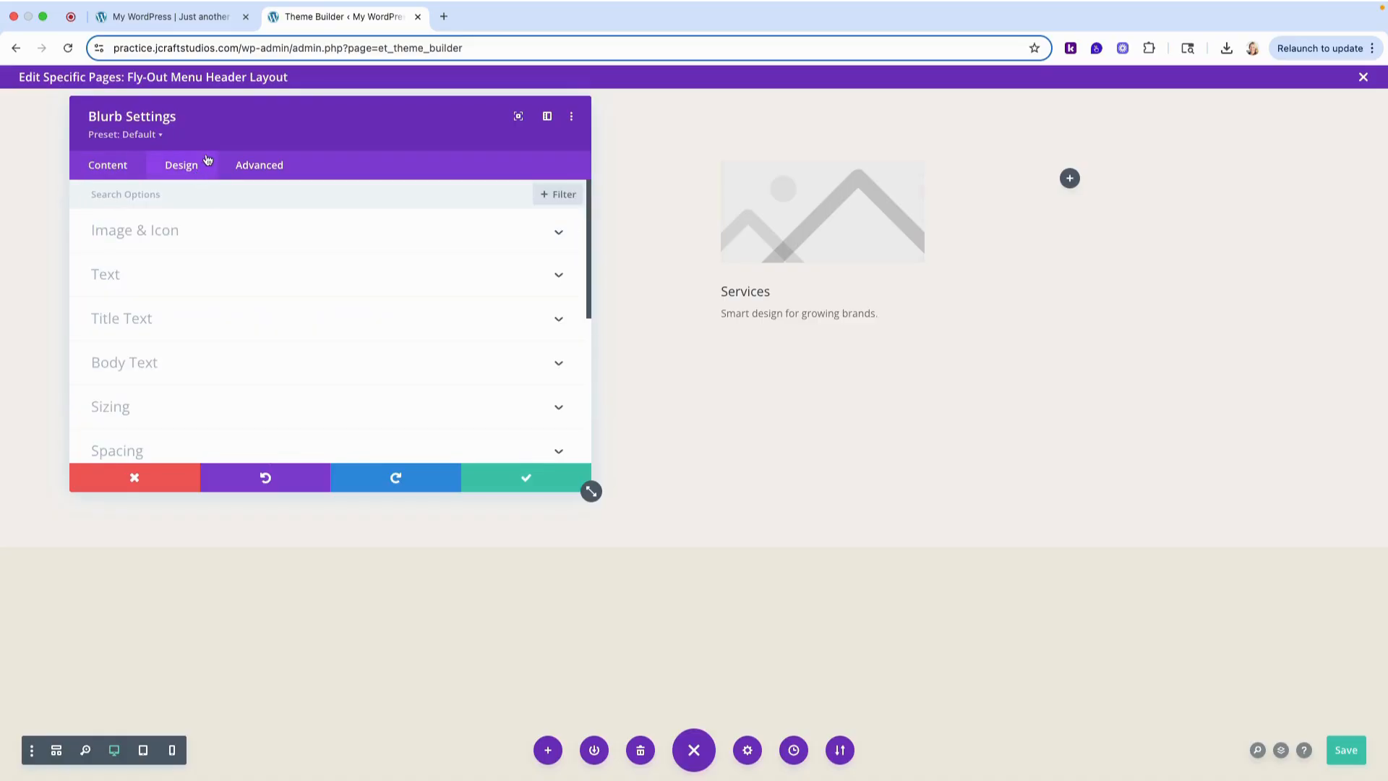
{"action": "left_click", "coordinate": [120, 317]}
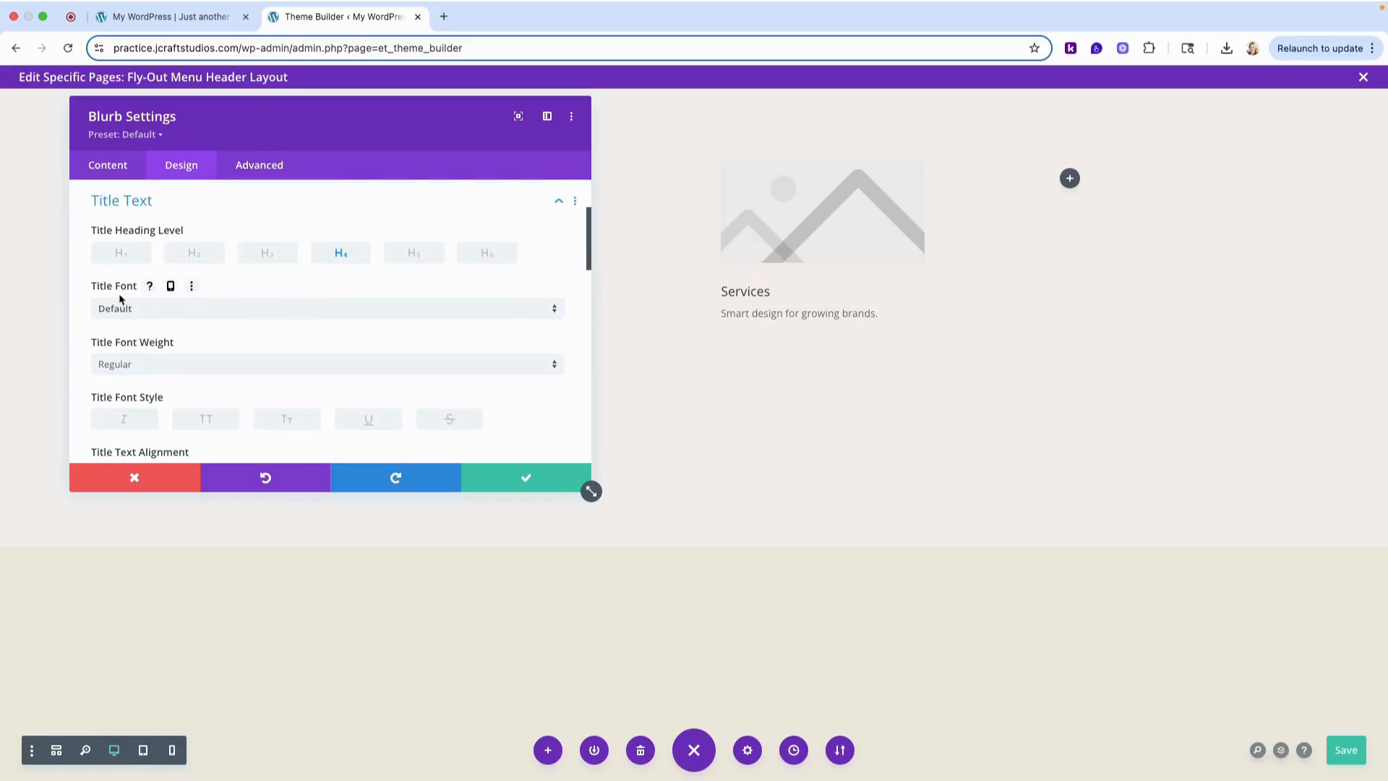
{"action": "left_click", "coordinate": [159, 309]}
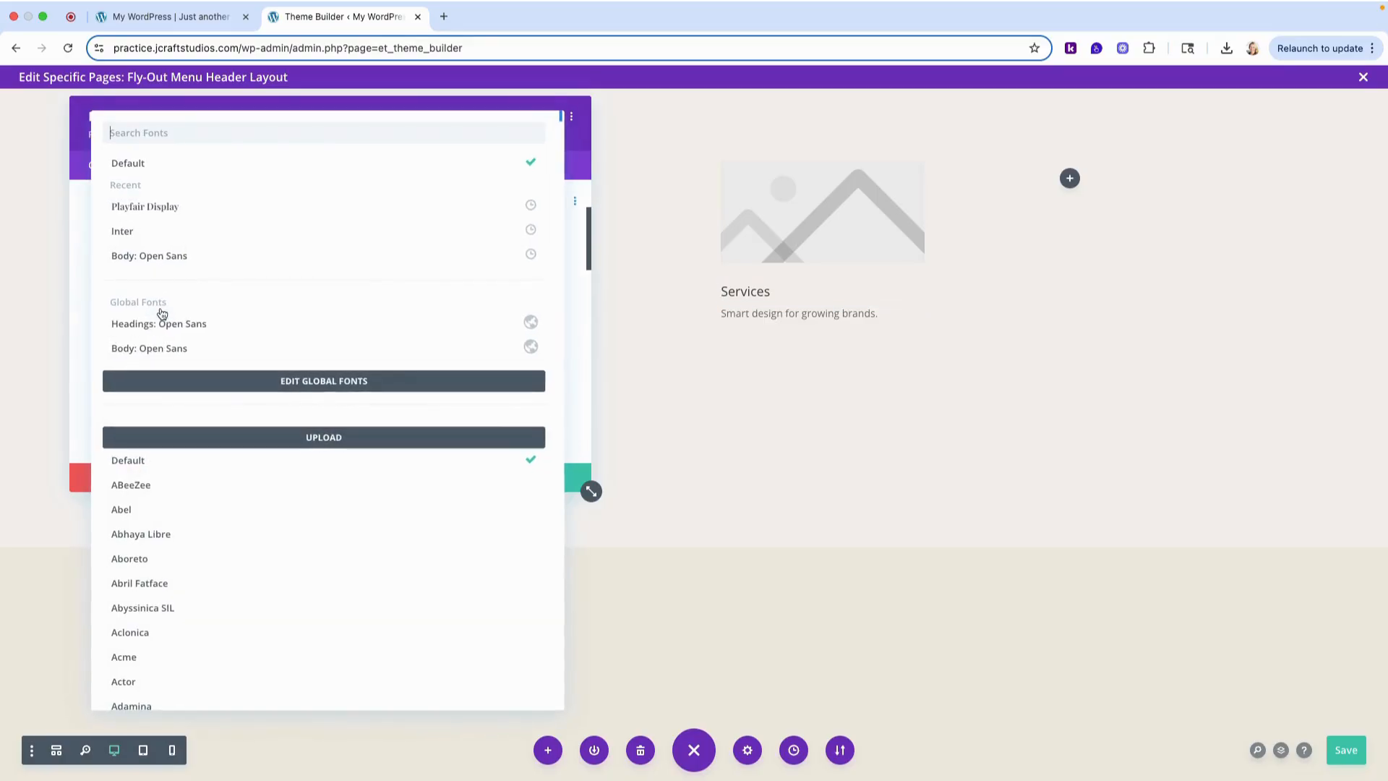
{"action": "left_click", "coordinate": [155, 216]}
{"action": "scroll", "coordinate": [337, 324], "scroll_direction": "down", "scroll_amount": 2}
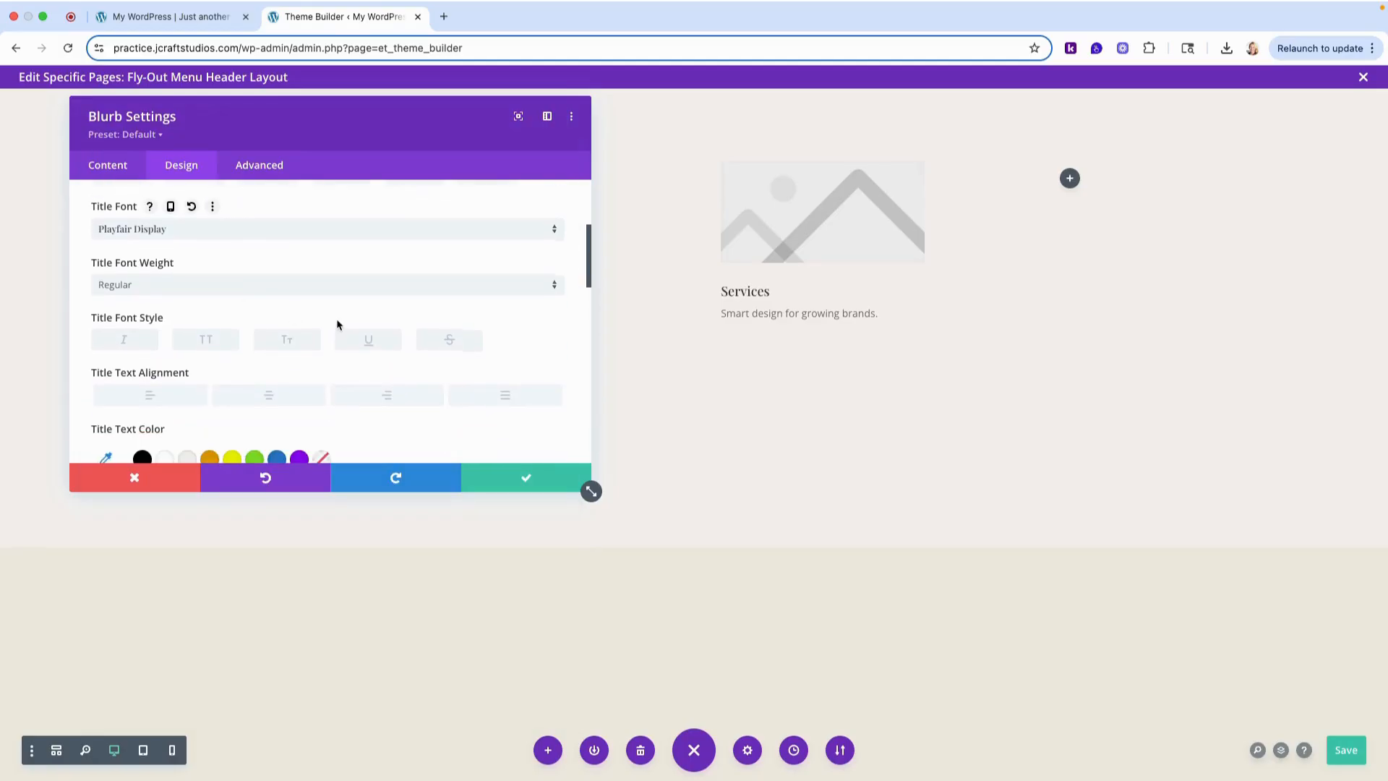
{"action": "scroll", "coordinate": [337, 325], "scroll_direction": "down", "scroll_amount": 4}
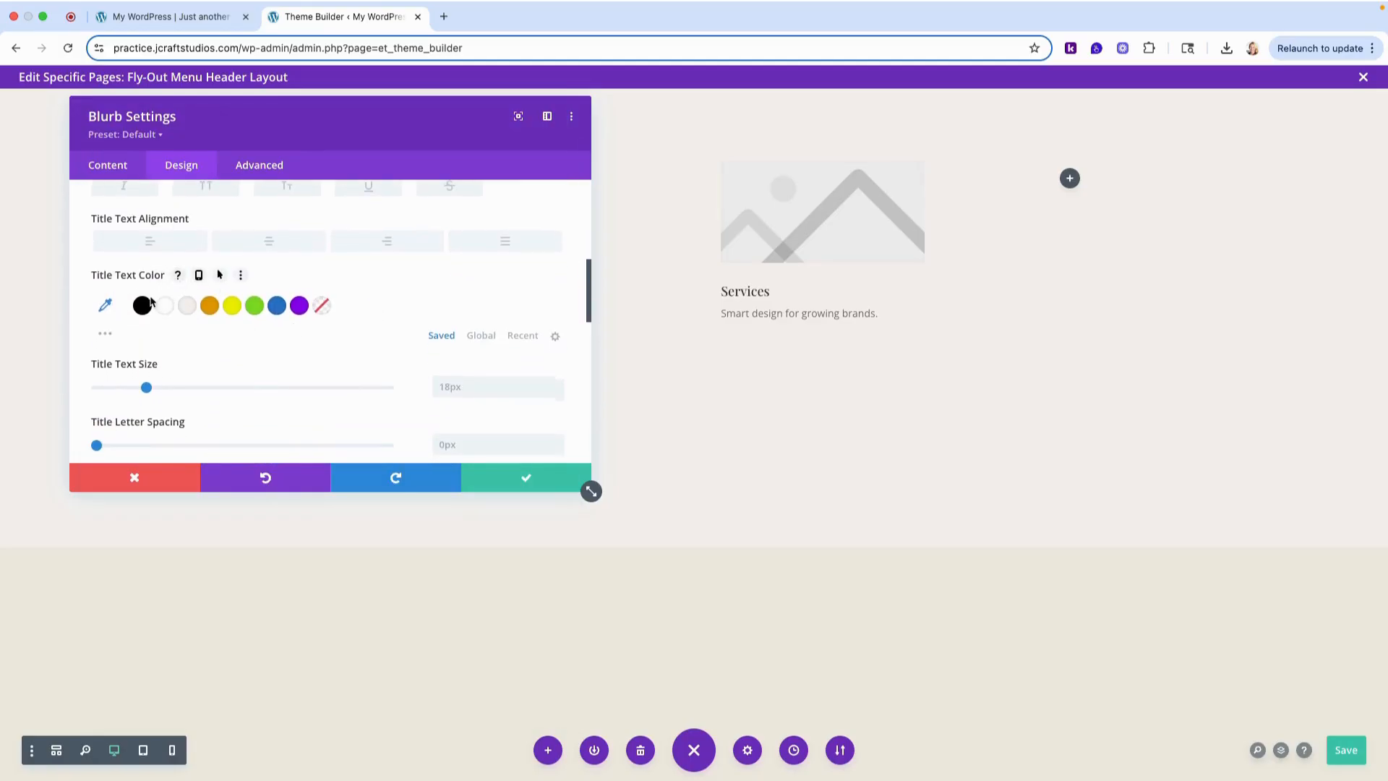
{"action": "left_click", "coordinate": [148, 302]}
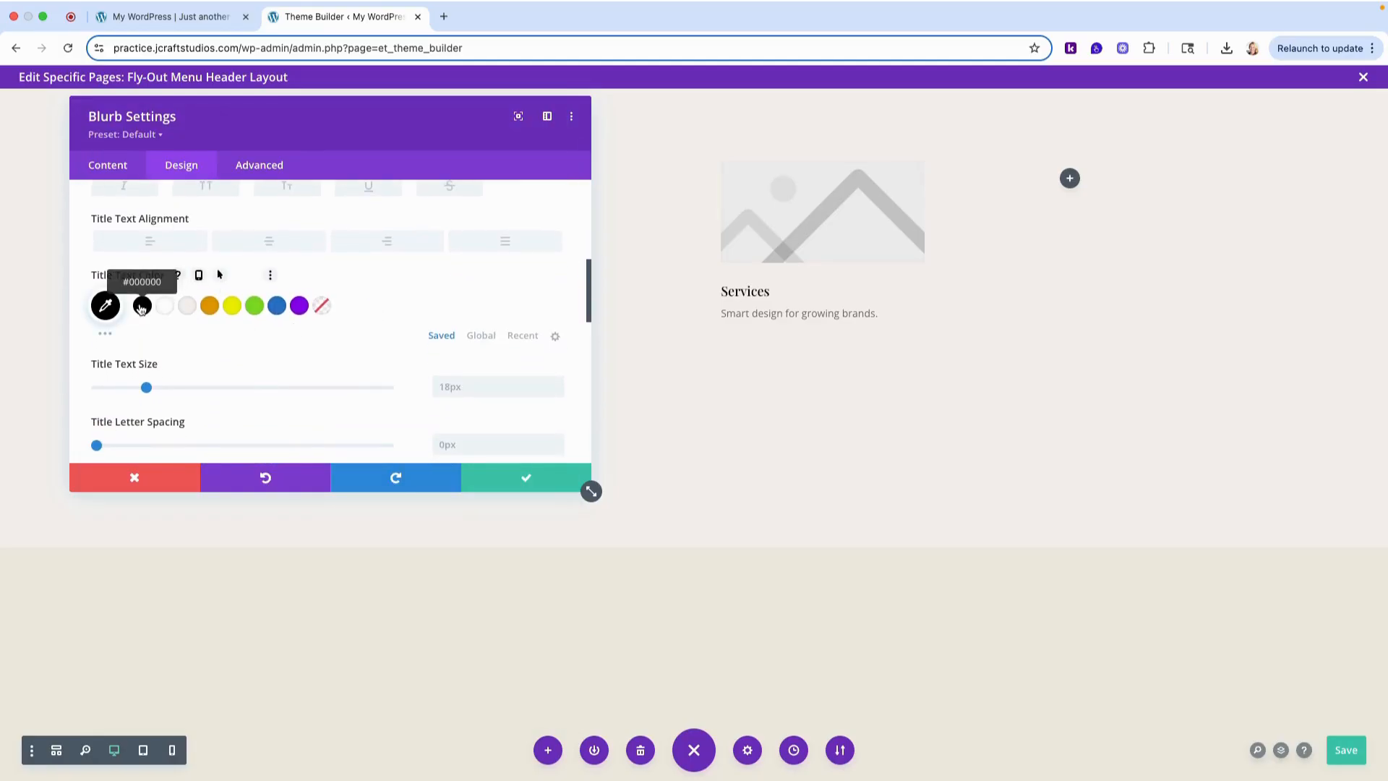
- Set the blurb's title text size to 27px
{"action": "left_click", "coordinate": [557, 384]}
{"action": "left_click", "coordinate": [557, 384]}
{"action": "left_click", "coordinate": [557, 384]}
{"action": "left_click", "coordinate": [557, 384]}
{"action": "left_click", "coordinate": [557, 384]}
{"action": "left_click", "coordinate": [557, 384]}
{"action": "left_click", "coordinate": [557, 383]}
{"action": "left_click", "coordinate": [557, 384]}
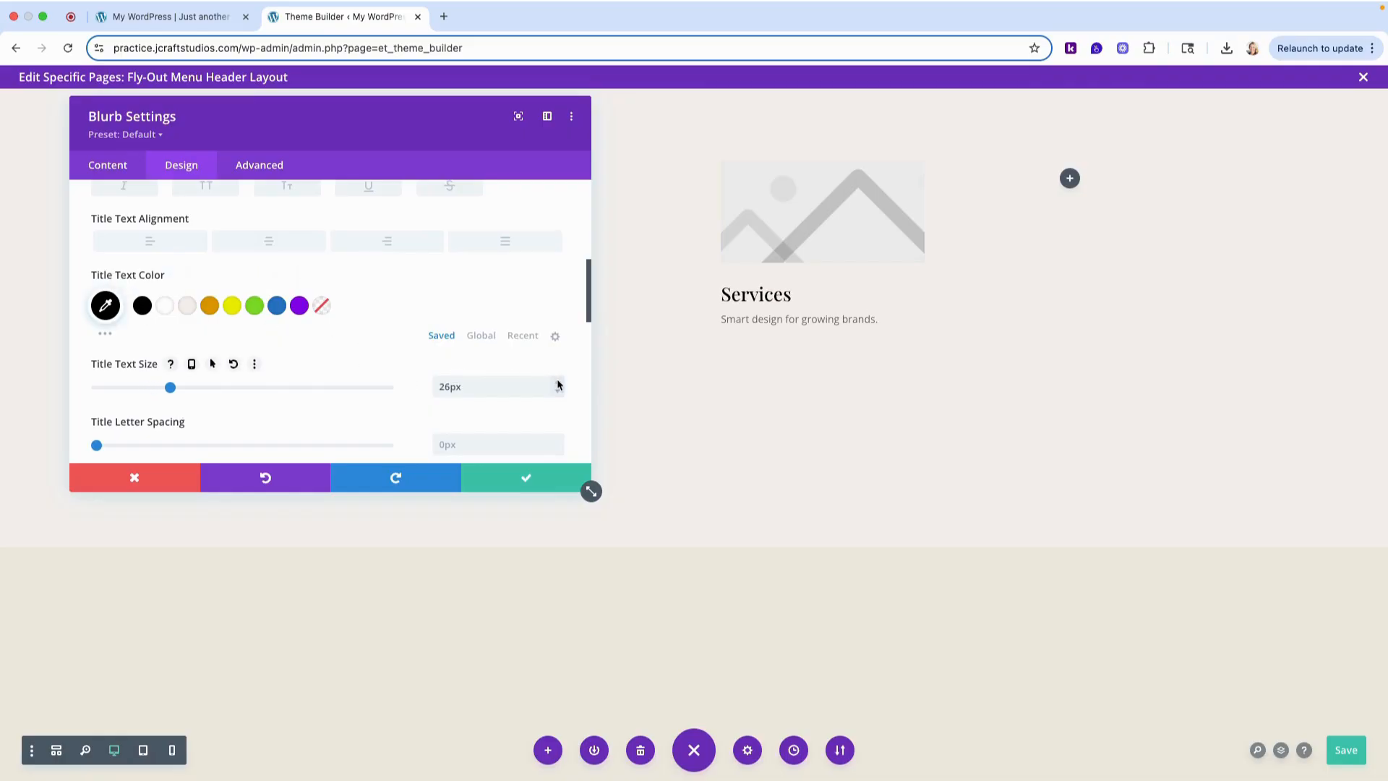
{"action": "left_click", "coordinate": [557, 384]}
{"action": "left_click", "coordinate": [557, 384]}
{"action": "left_click", "coordinate": [557, 391]}
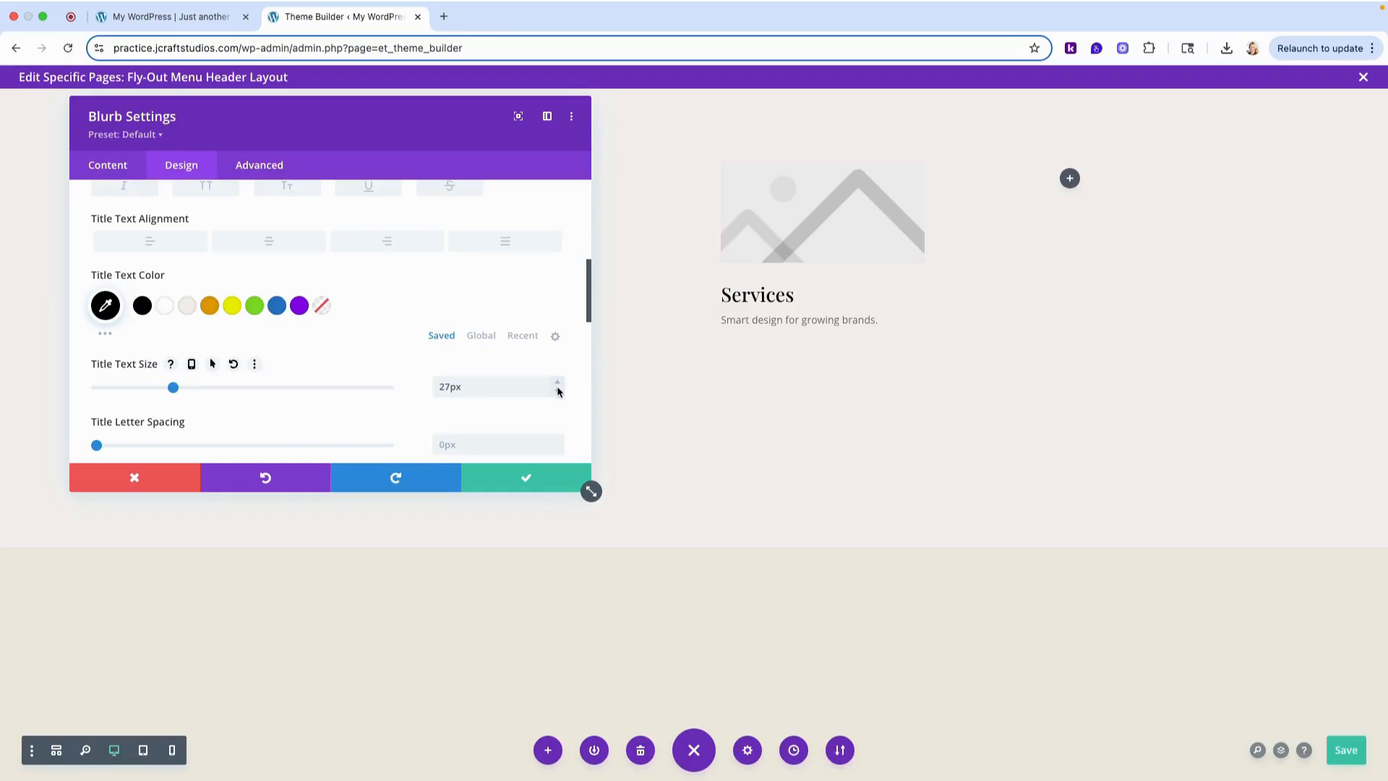
{"action": "scroll", "coordinate": [232, 360], "scroll_direction": "up", "scroll_amount": 5}
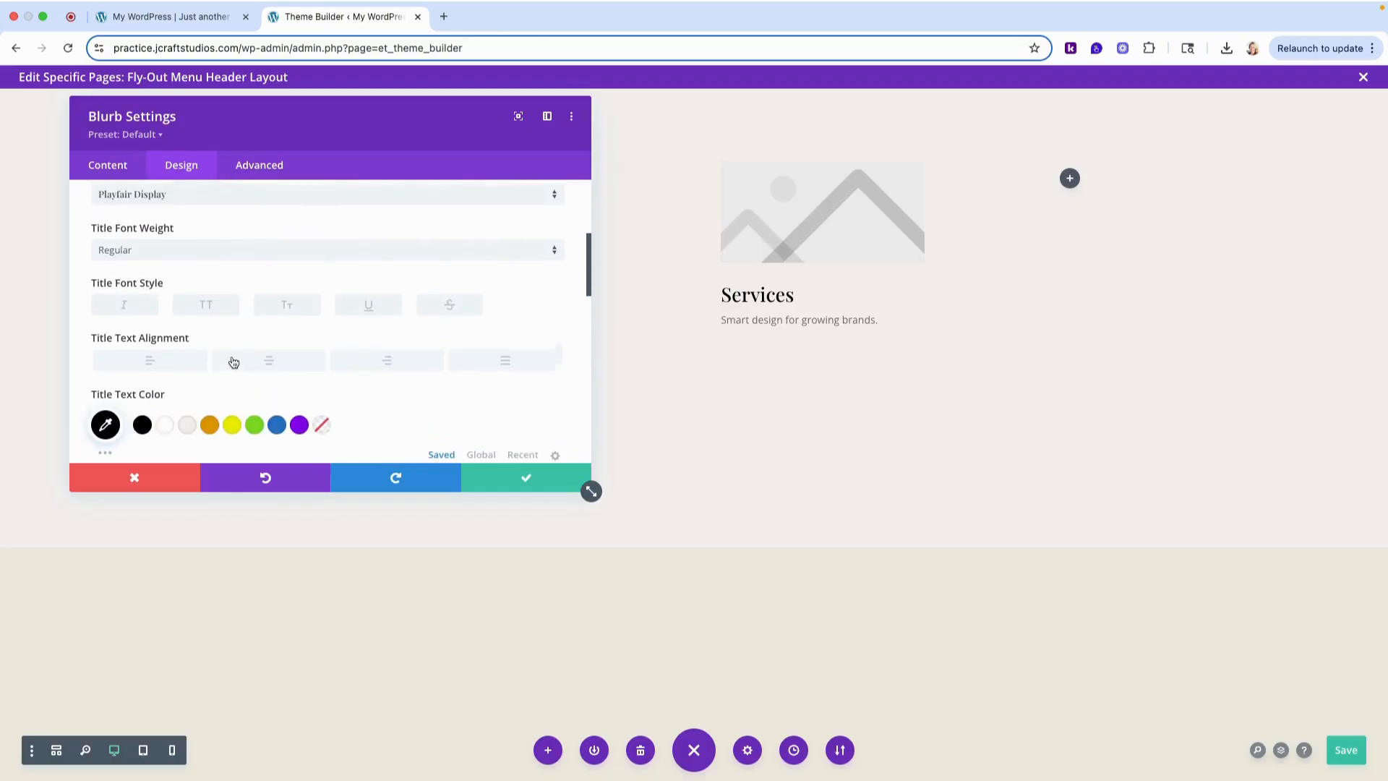
{"action": "scroll", "coordinate": [232, 357], "scroll_direction": "up", "scroll_amount": 2}
{"action": "left_click", "coordinate": [149, 327]}
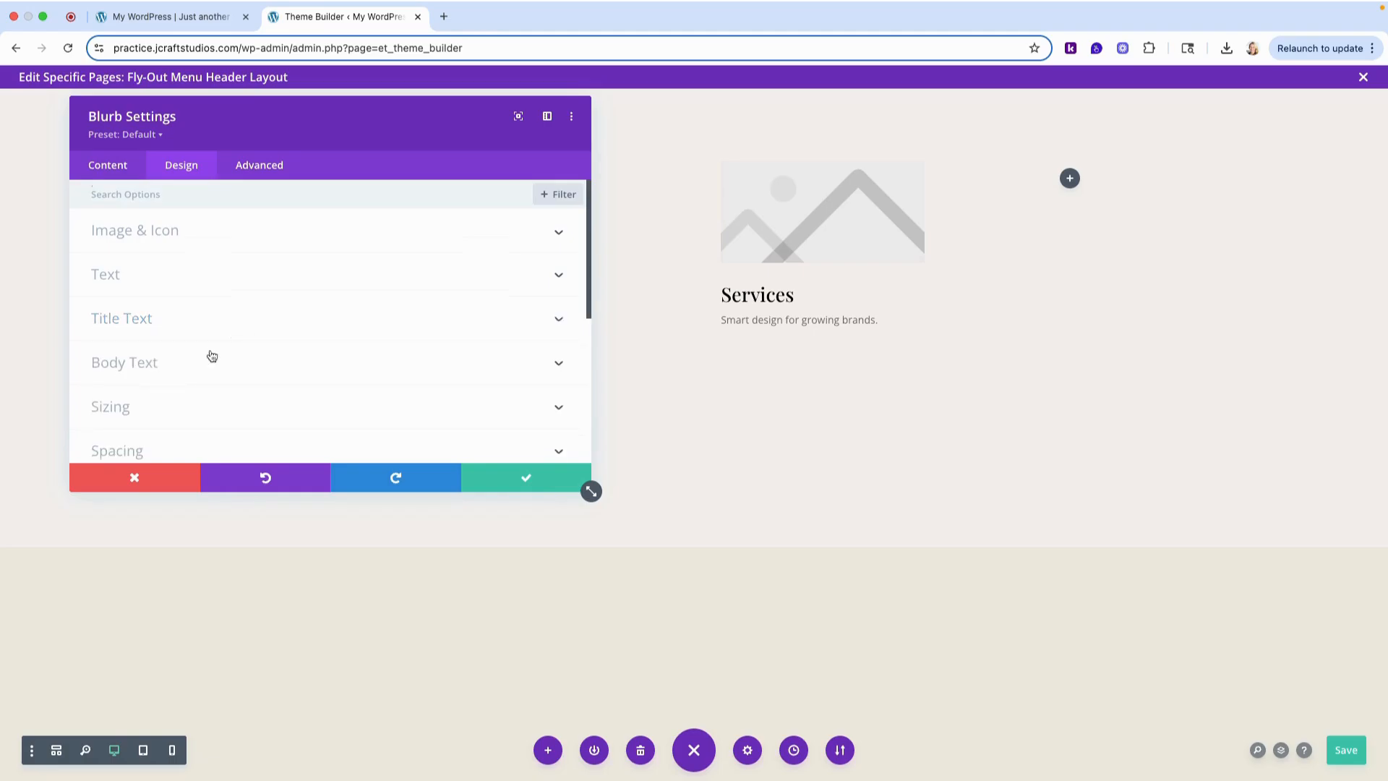
- Set the blurb's body font to Inter with the Light font weight
{"action": "left_click", "coordinate": [144, 359]}
{"action": "left_click", "coordinate": [167, 301]}
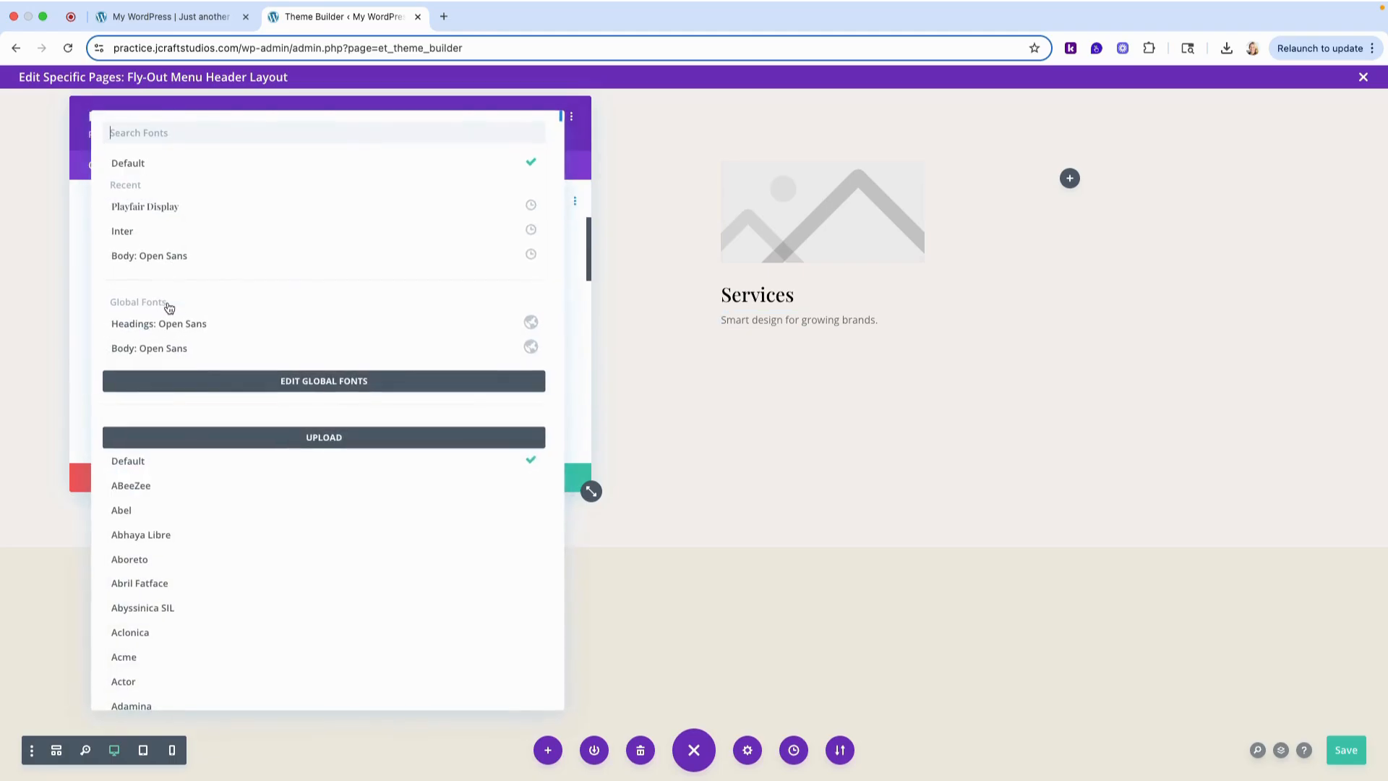
{"action": "left_click", "coordinate": [155, 232]}
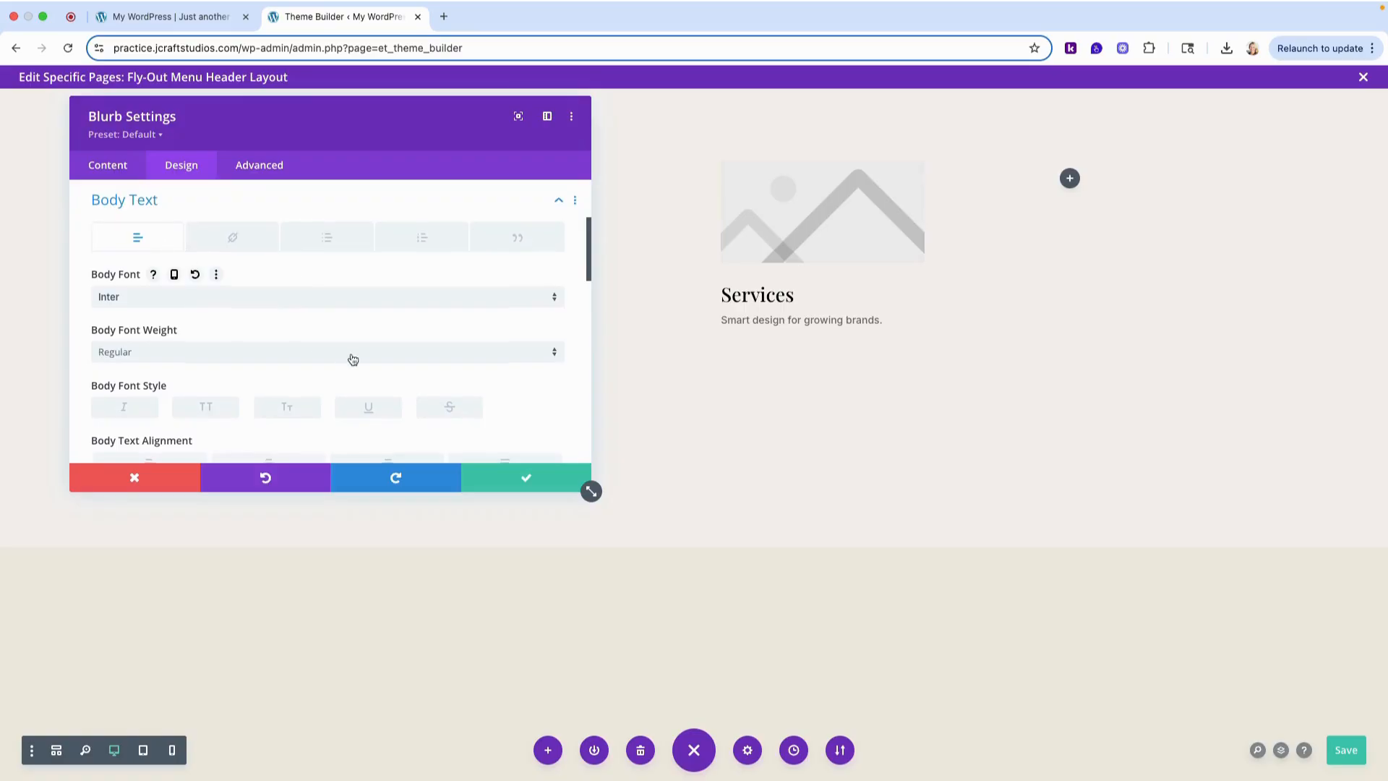
{"action": "scroll", "coordinate": [351, 359], "scroll_direction": "down", "scroll_amount": 1}
{"action": "scroll", "coordinate": [353, 359], "scroll_direction": "down", "scroll_amount": 2}
{"action": "scroll", "coordinate": [351, 359], "scroll_direction": "up", "scroll_amount": 1}
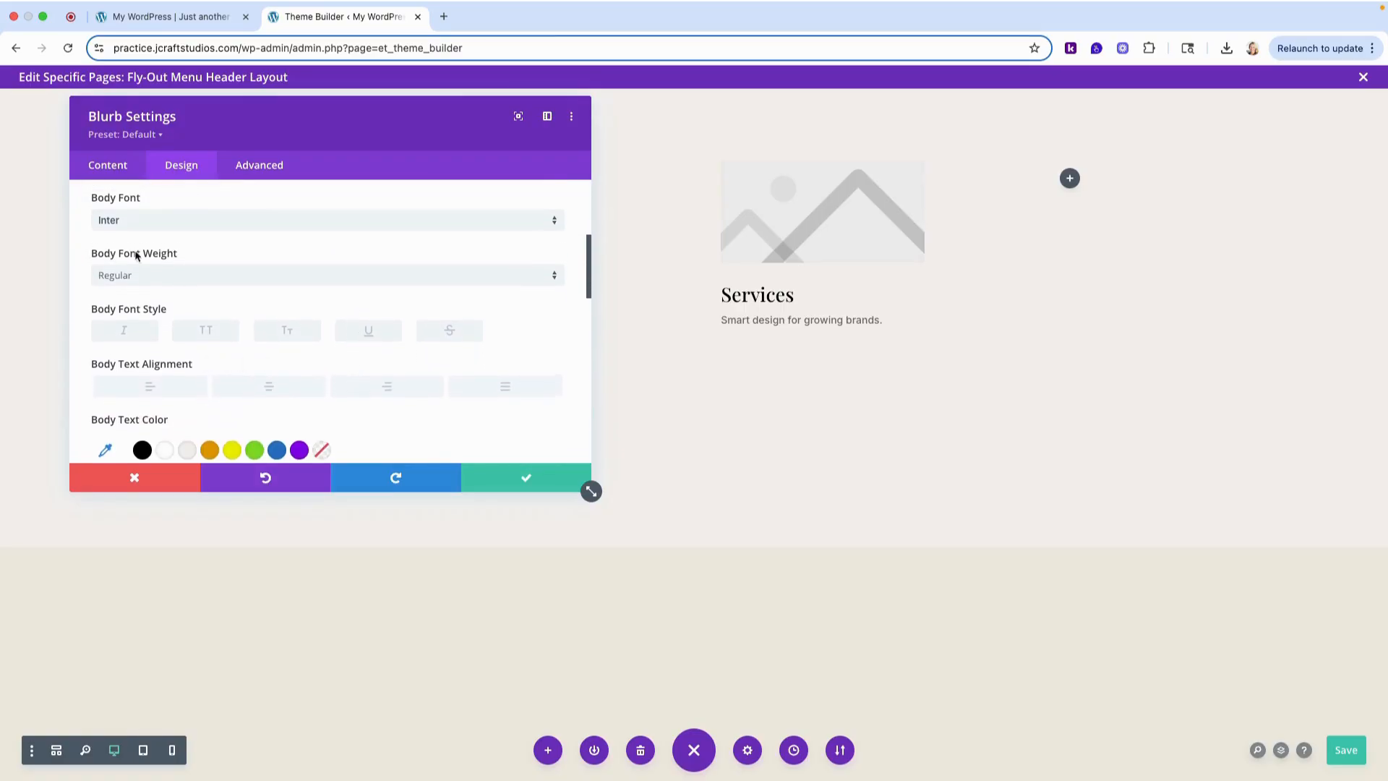
{"action": "left_click", "coordinate": [190, 283]}
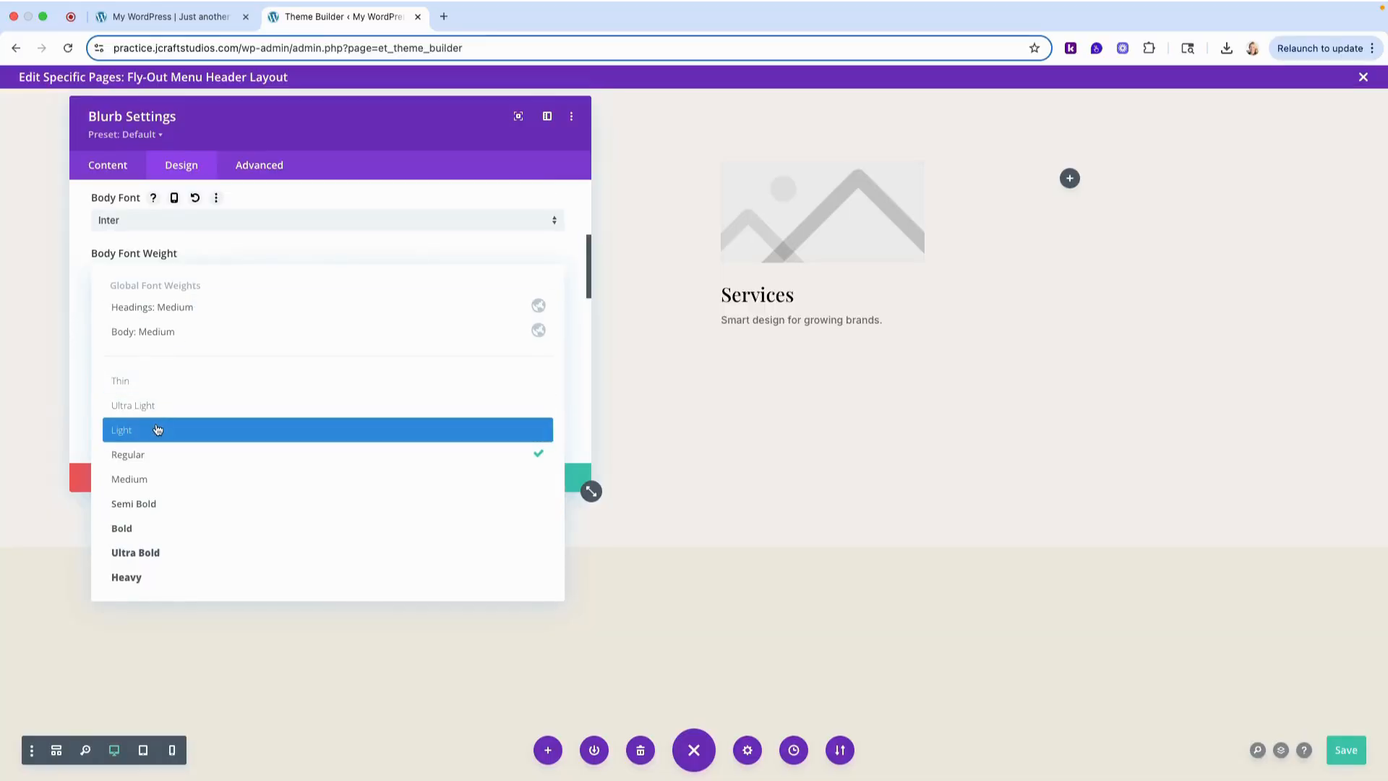
{"action": "left_click", "coordinate": [196, 423]}
- Set the blurb's body text color to black (#000000) and its body text size to 17px
{"action": "scroll", "coordinate": [196, 419], "scroll_direction": "down", "scroll_amount": 3}
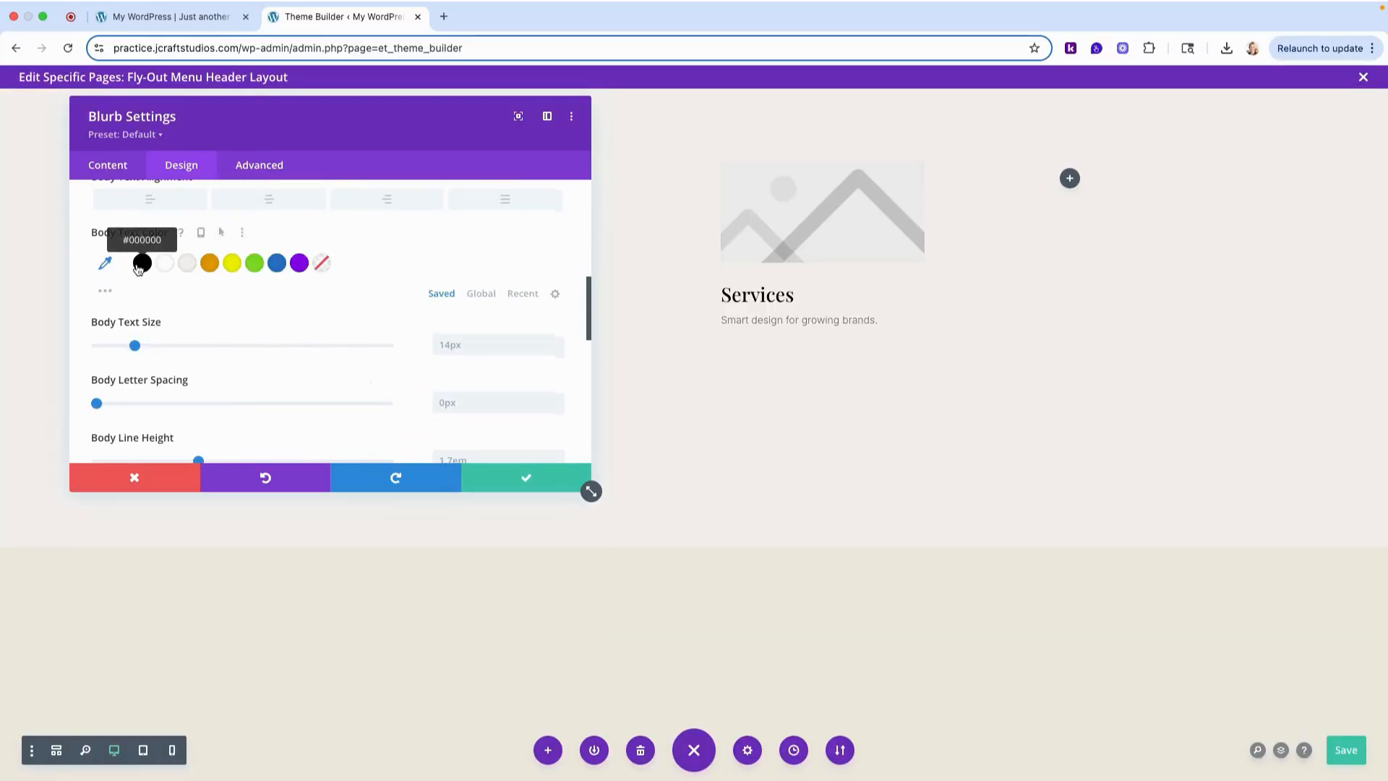
{"action": "left_click", "coordinate": [141, 263]}
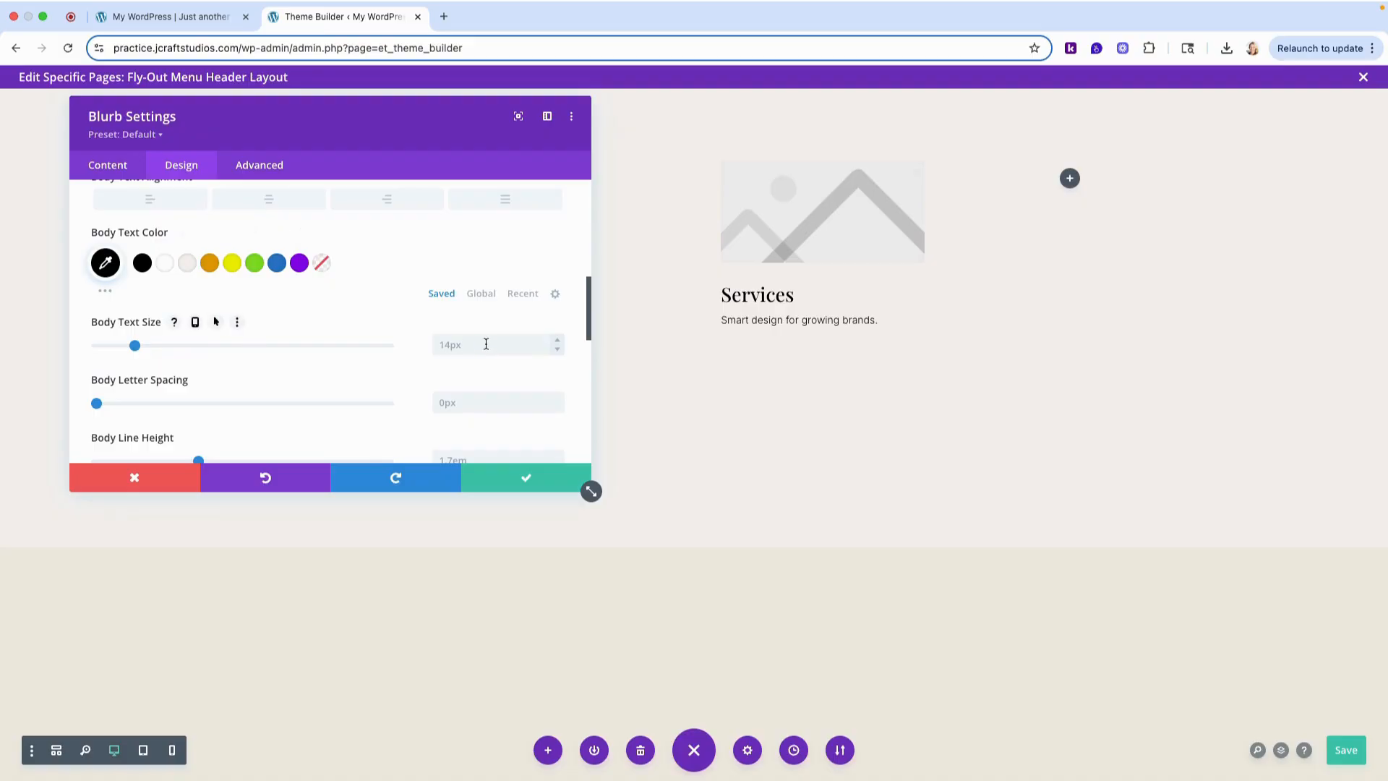
{"action": "left_click", "coordinate": [557, 340]}
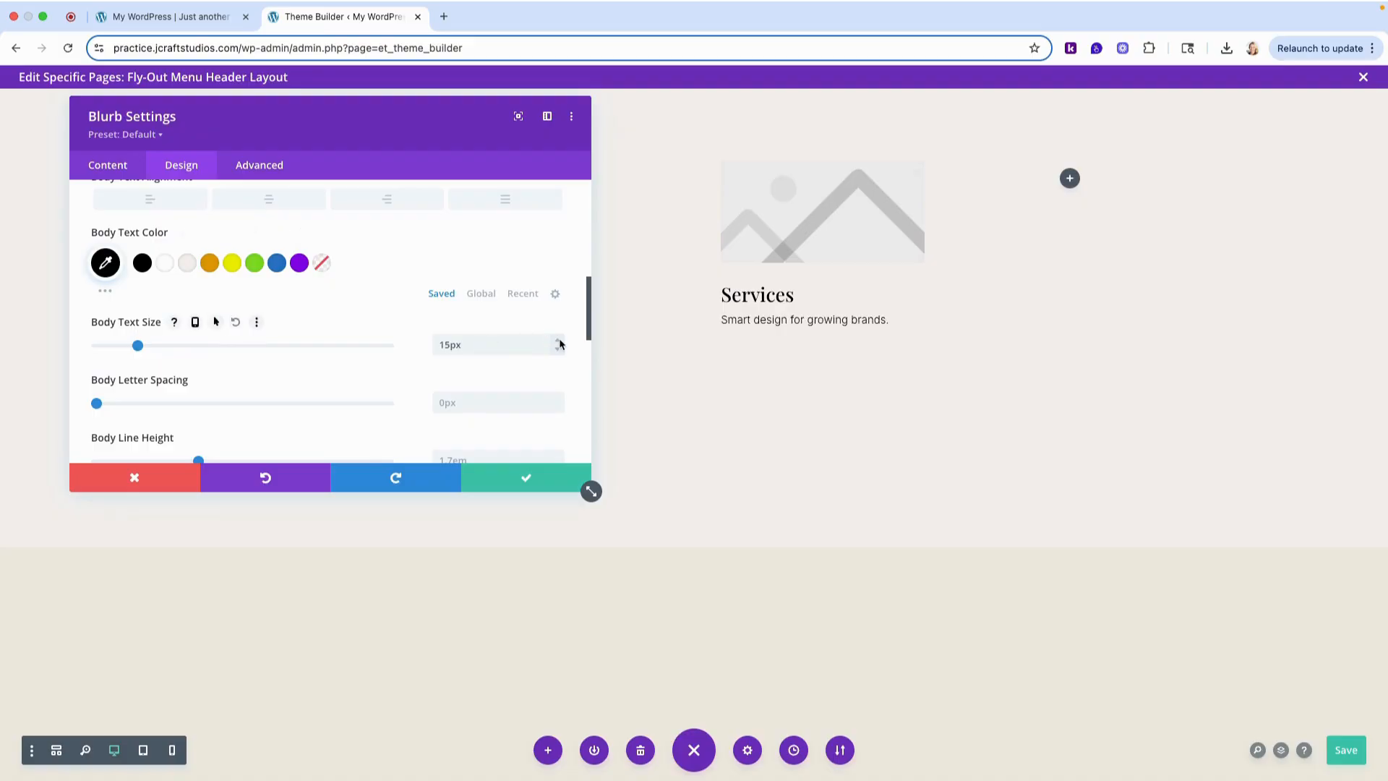
{"action": "left_click", "coordinate": [557, 340]}
{"action": "left_click", "coordinate": [559, 340]}
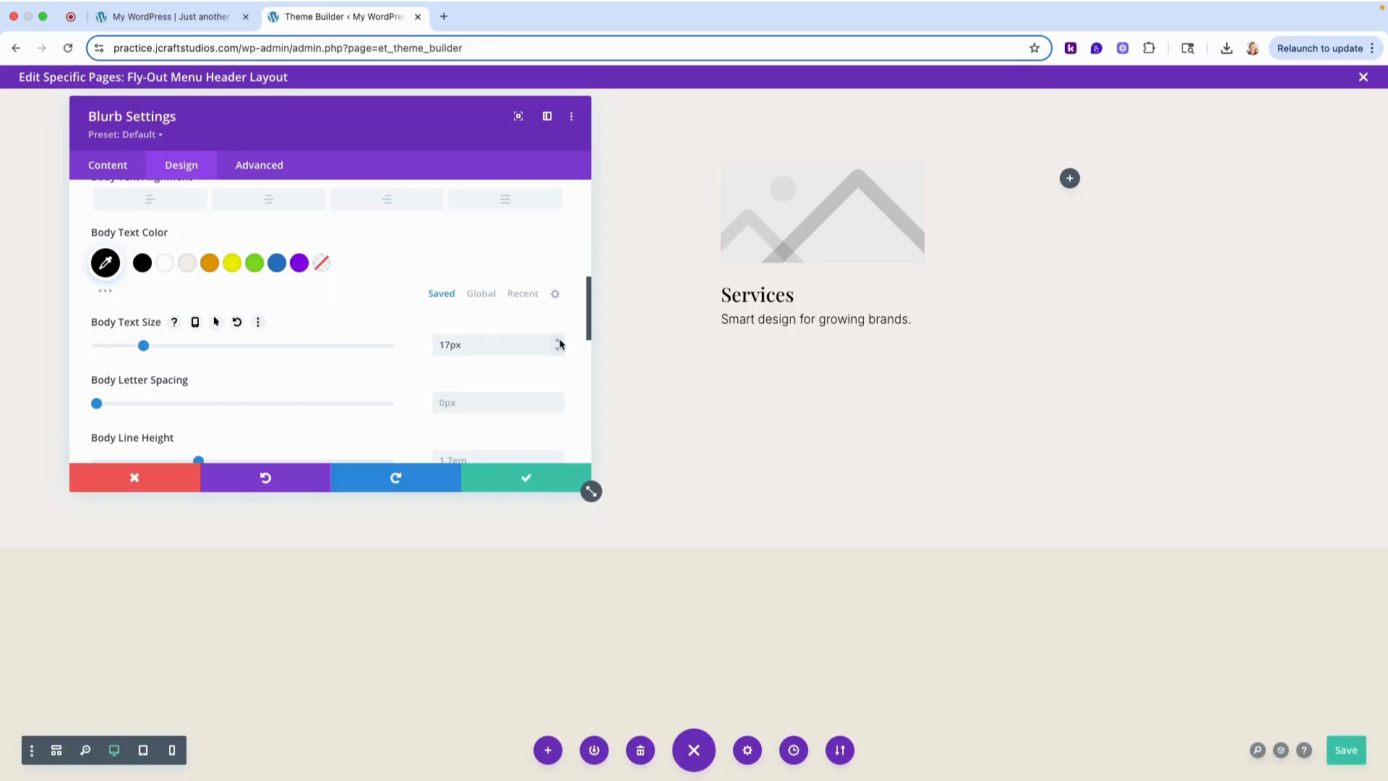
{"action": "scroll", "coordinate": [232, 319], "scroll_direction": "up", "scroll_amount": 5}
{"action": "left_click", "coordinate": [138, 214]}
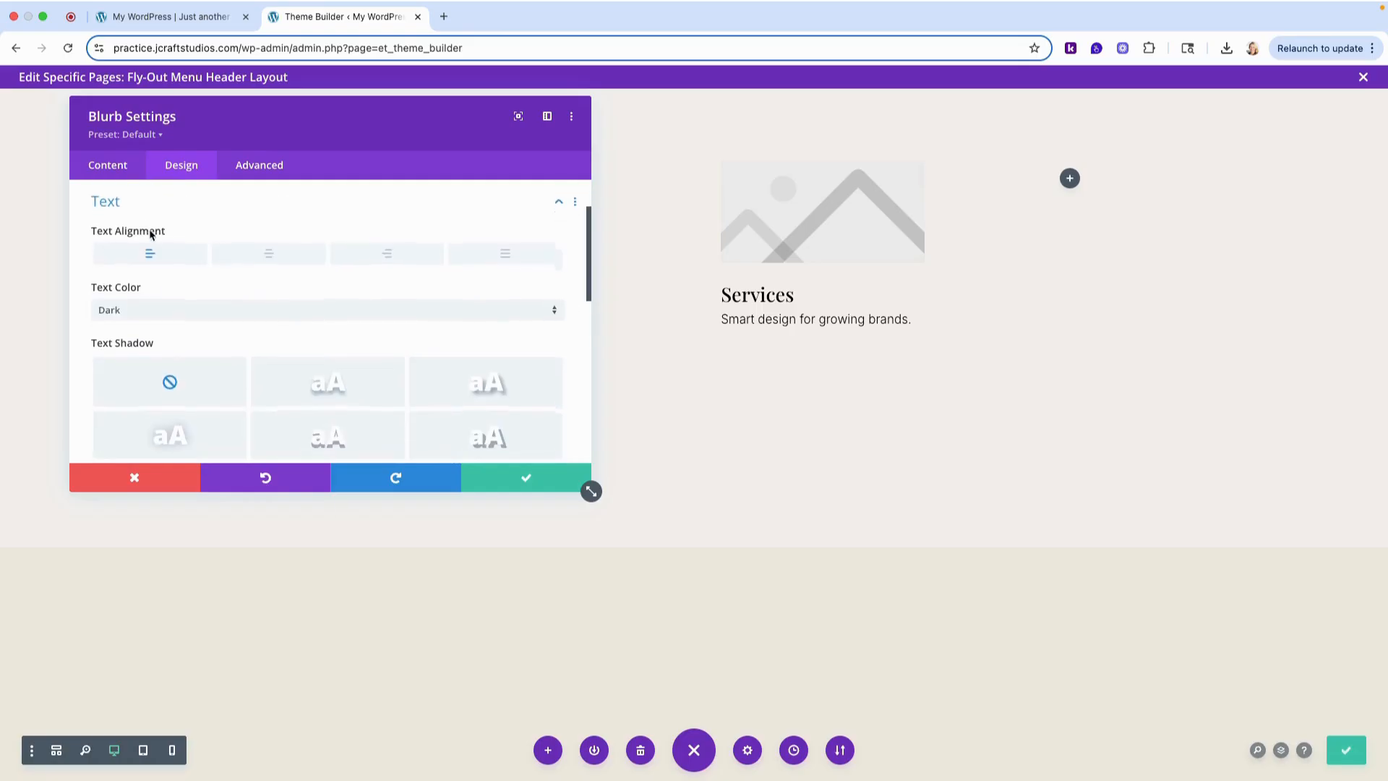
{"action": "left_click", "coordinate": [137, 209]}
{"action": "scroll", "coordinate": [141, 304], "scroll_direction": "up", "scroll_amount": 3}
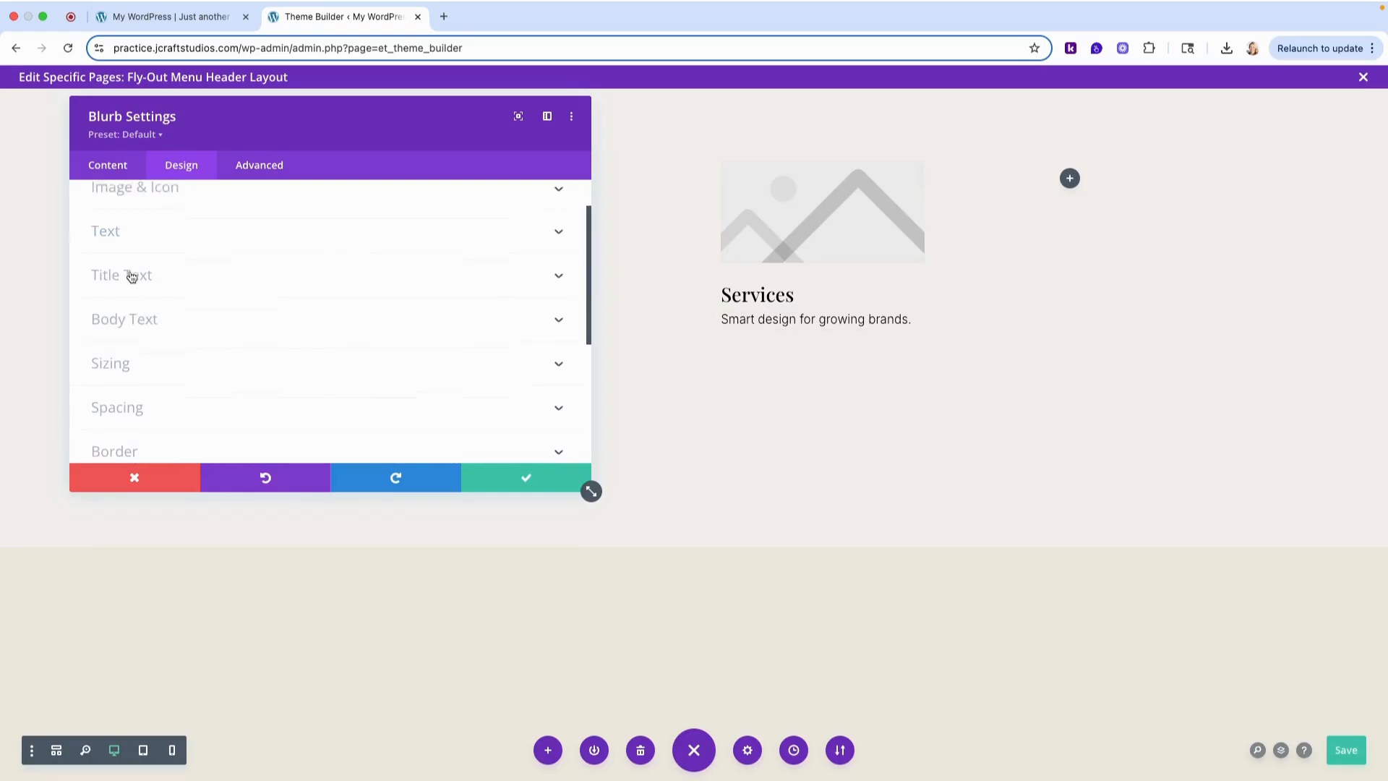
- Replace the blurb's placeholder image with the dining room photo 70877.jpg from the media library
{"action": "left_click", "coordinate": [108, 170]}
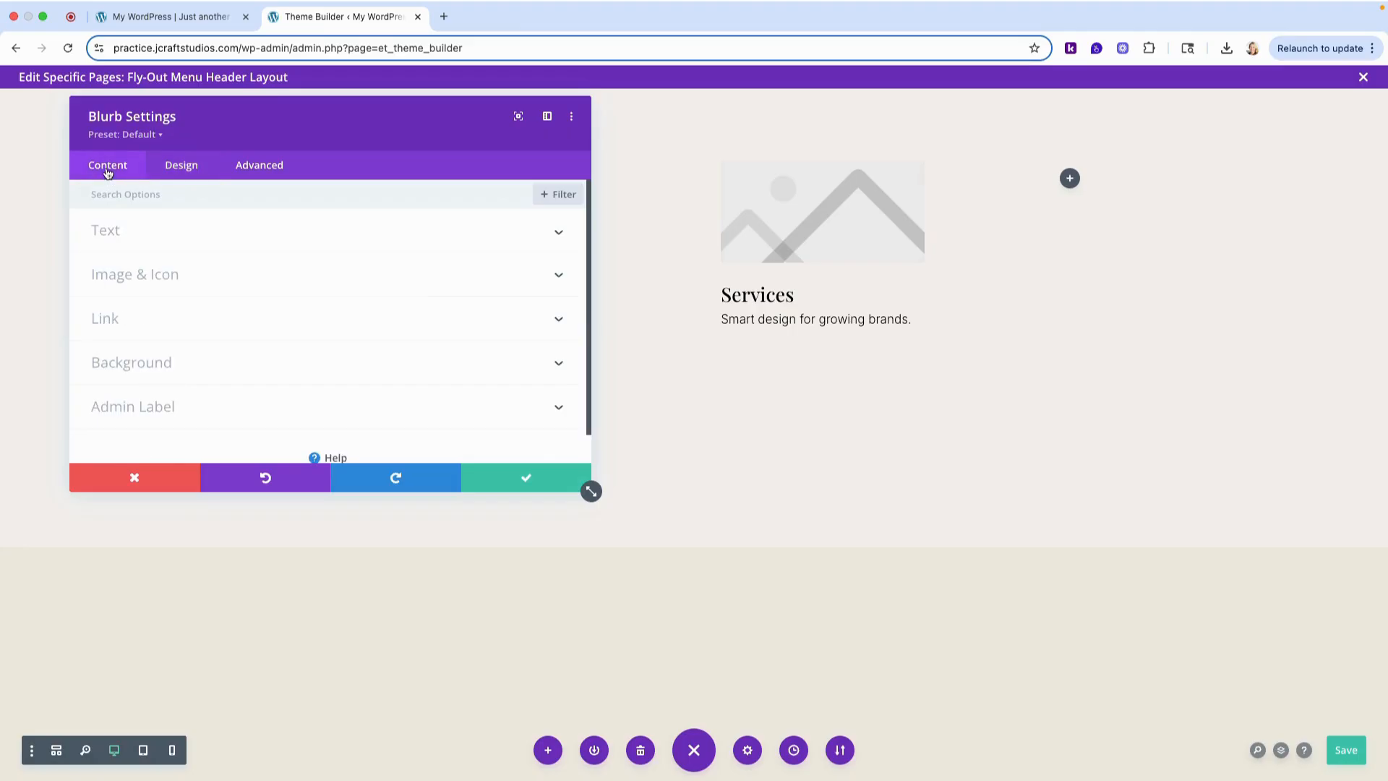
{"action": "left_click", "coordinate": [132, 281]}
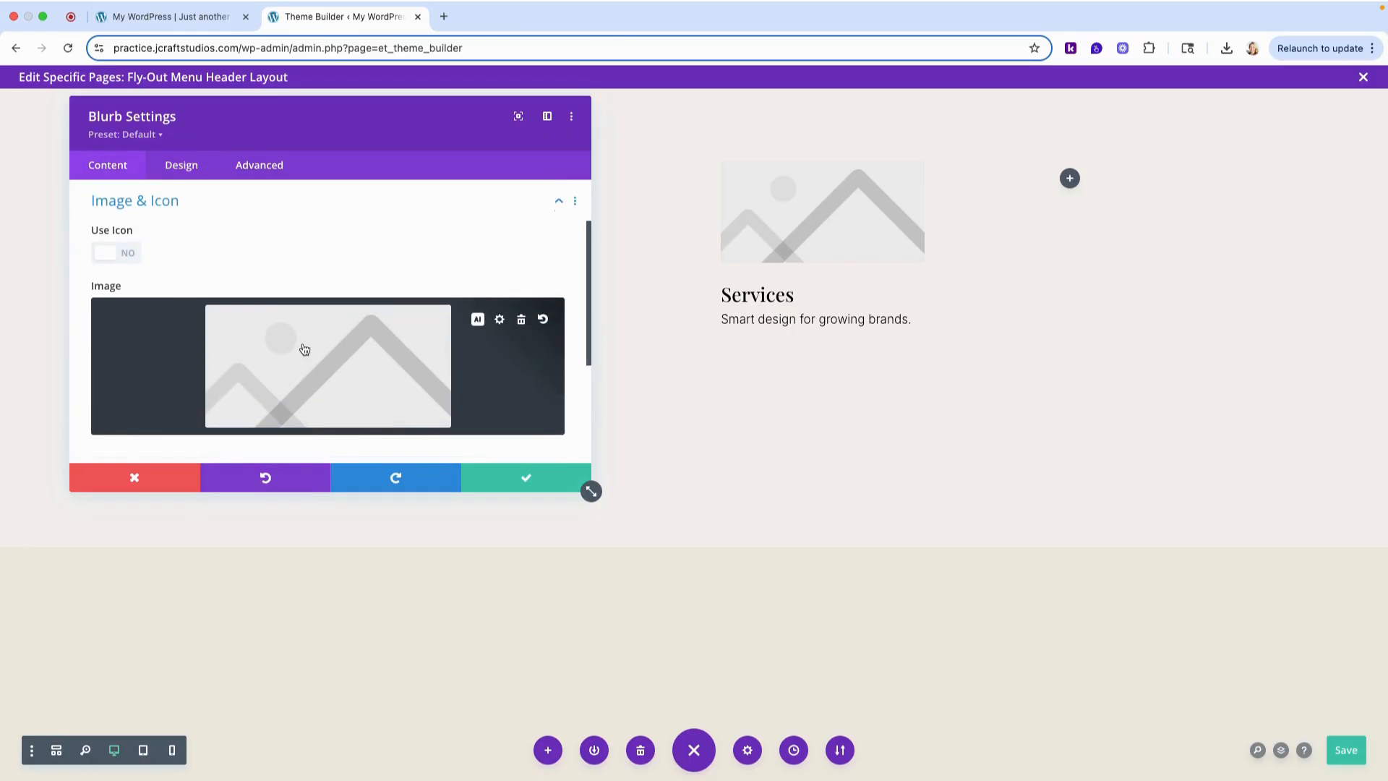
{"action": "left_click", "coordinate": [304, 349]}
{"action": "left_click", "coordinate": [315, 260]}
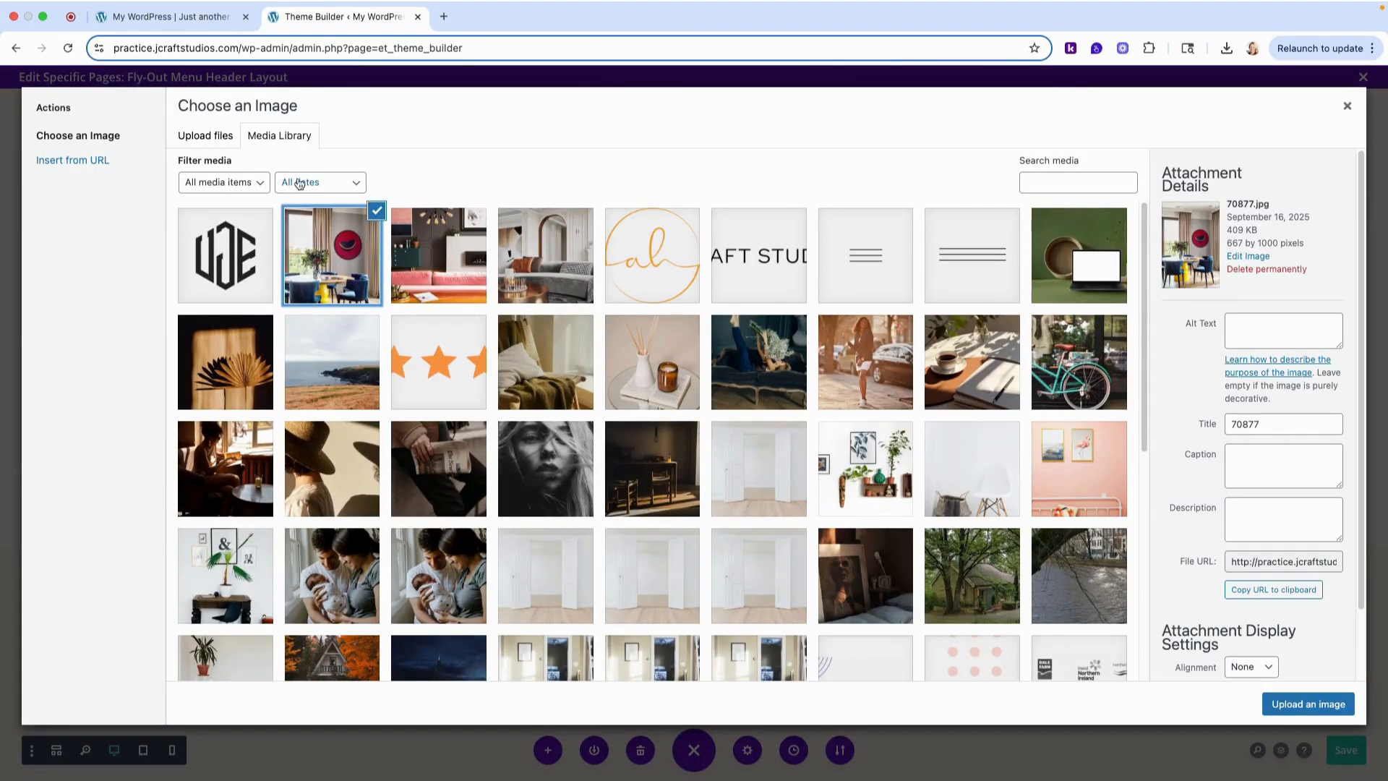
{"action": "left_click", "coordinate": [331, 268]}
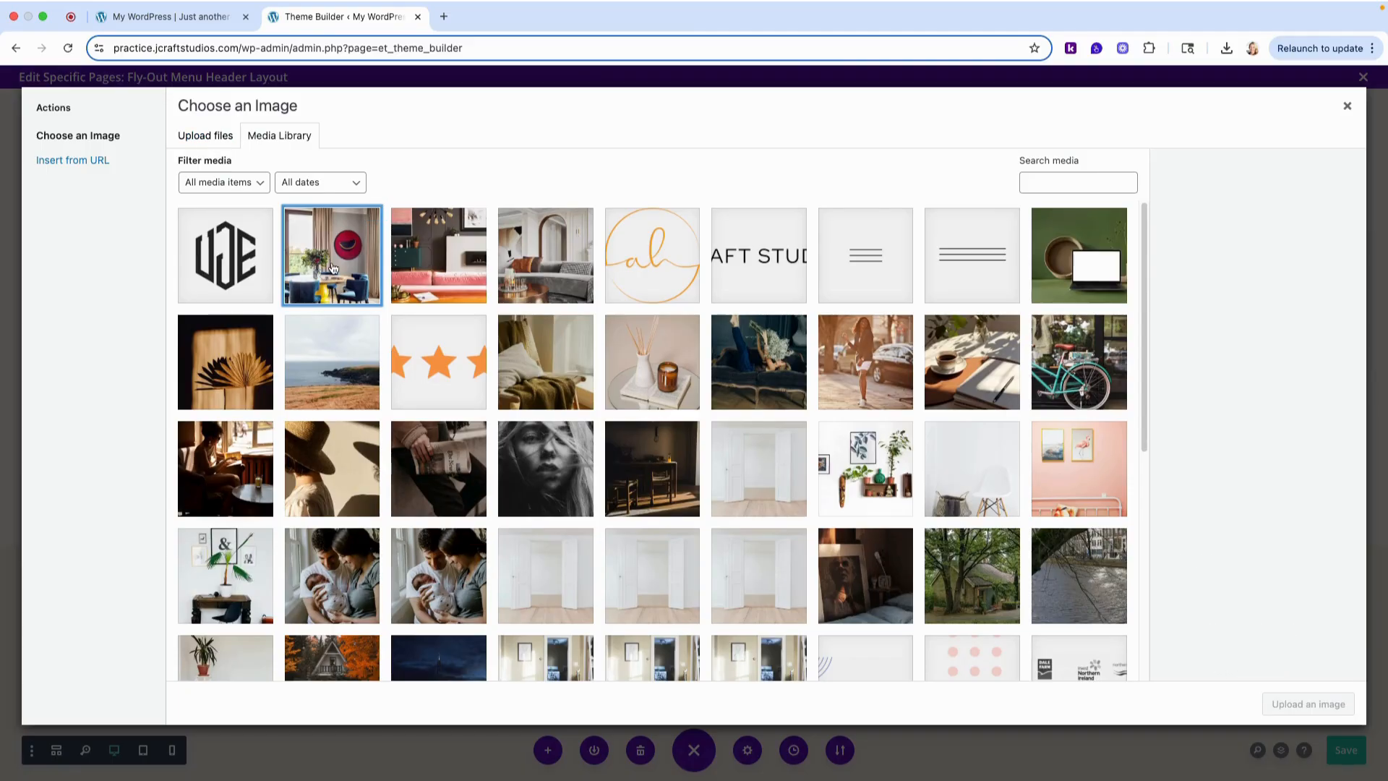
{"action": "left_click", "coordinate": [332, 268]}
{"action": "left_click", "coordinate": [1327, 706]}
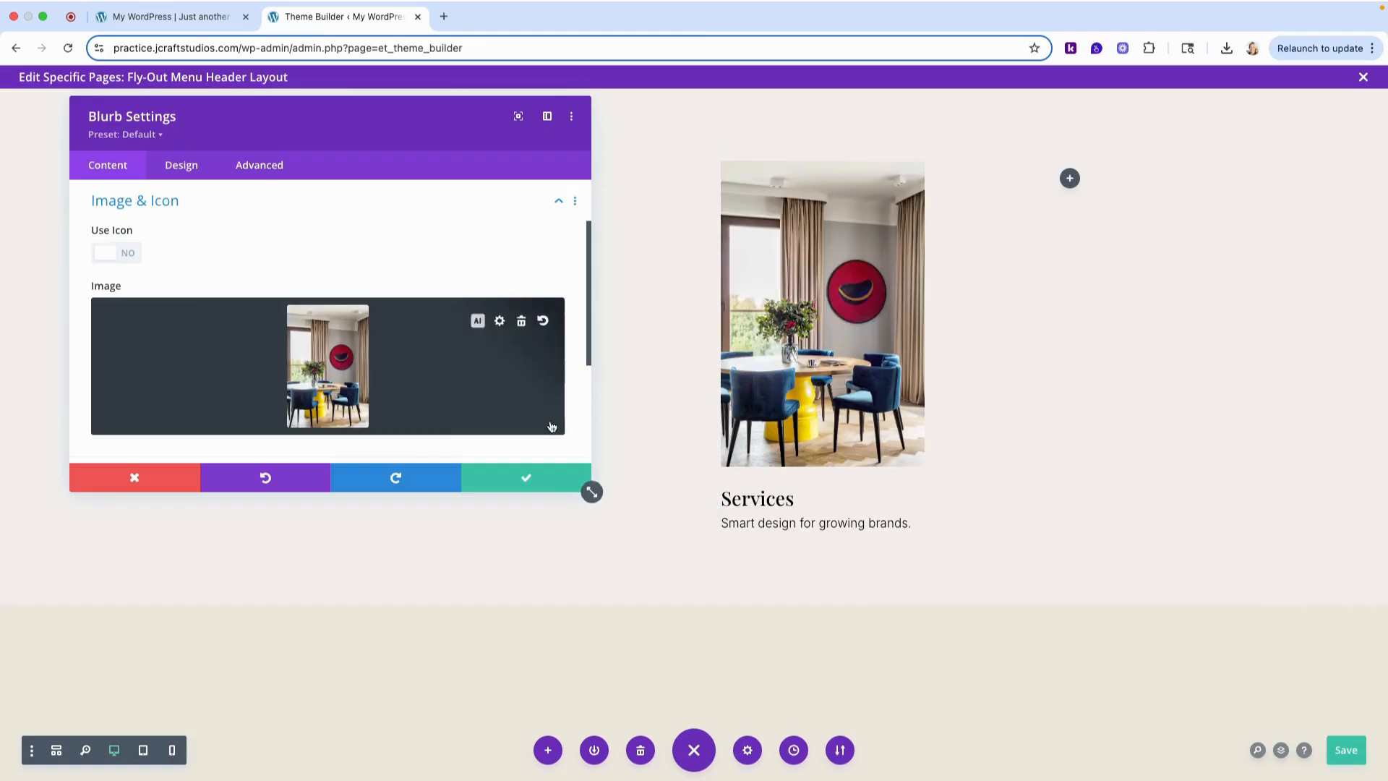
- Save the Services blurb's settings and paste a copy of the blurb into the empty fourth column
{"action": "left_click", "coordinate": [530, 479]}
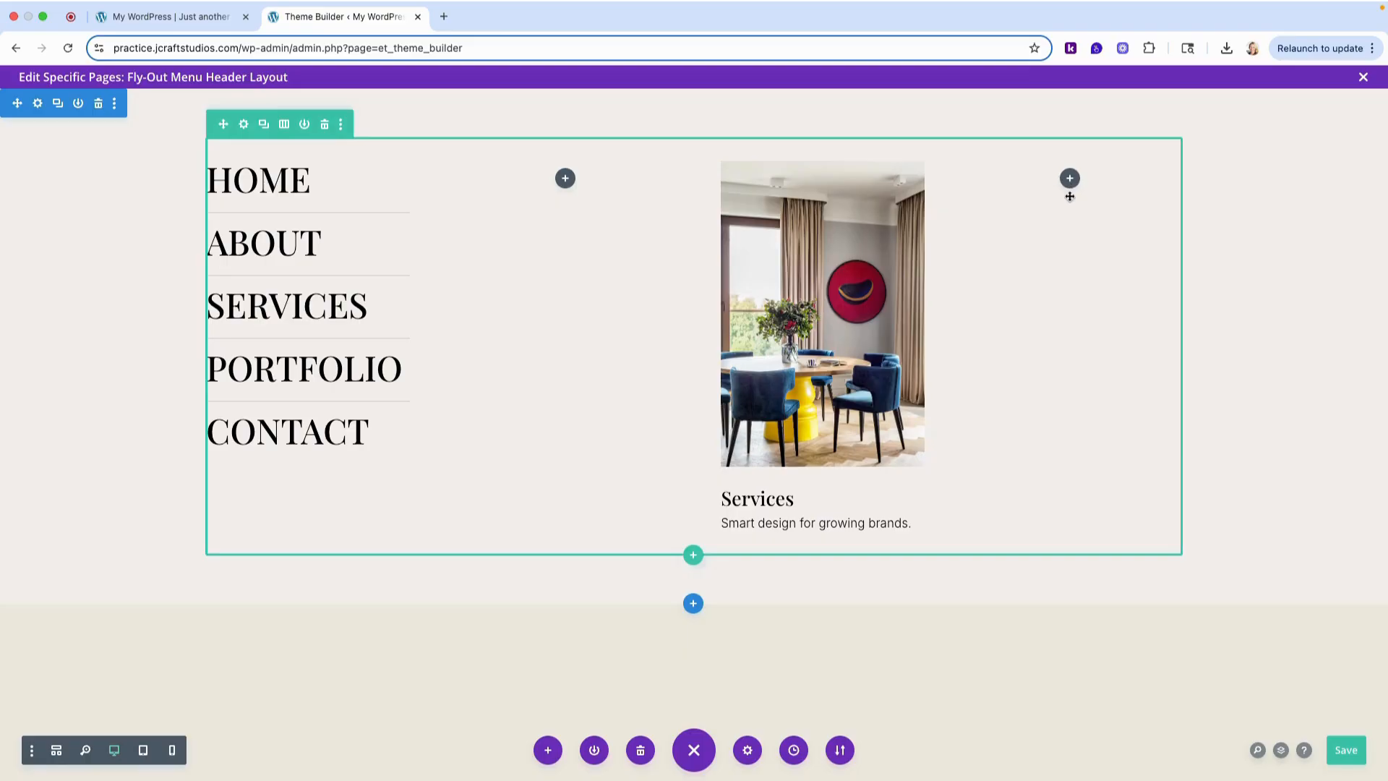
{"action": "mouse_move", "coordinate": [824, 211]}
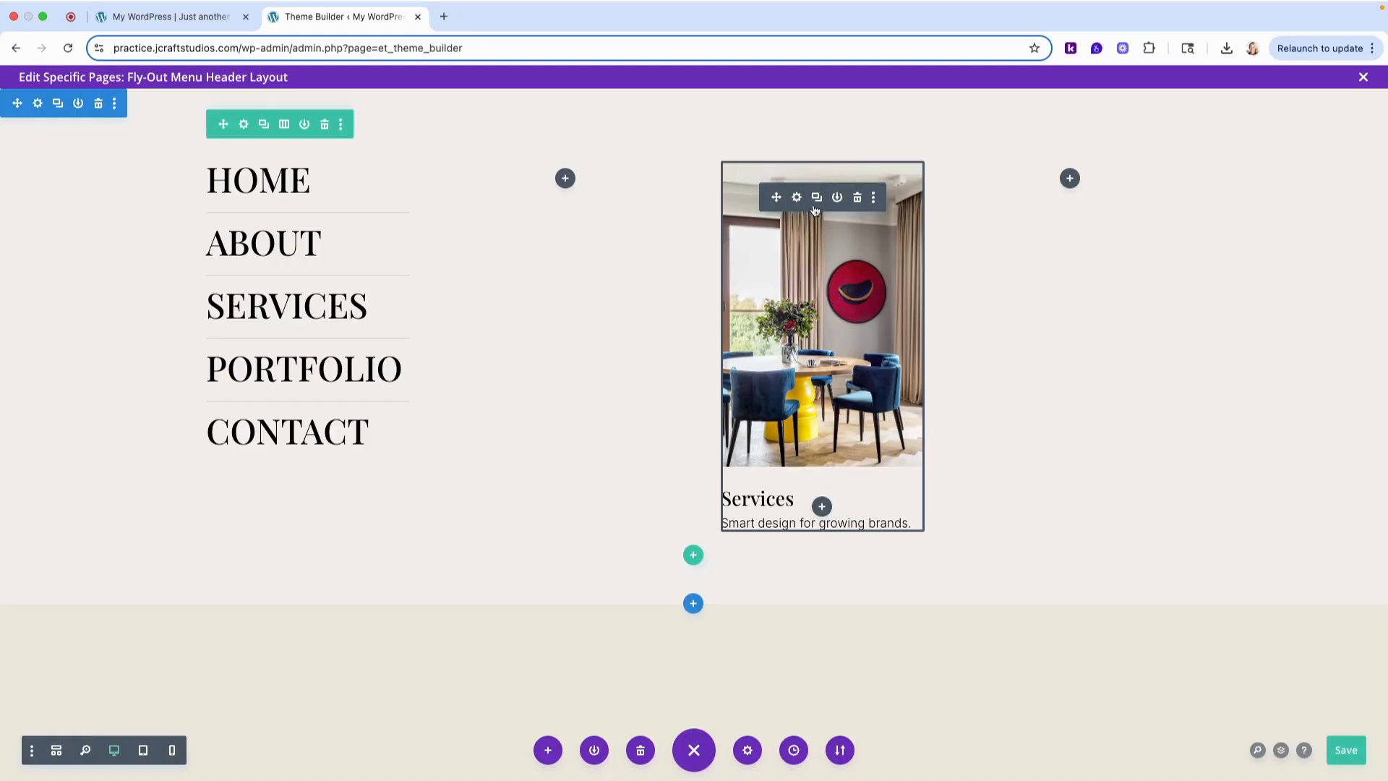
{"action": "right_click", "coordinate": [814, 210]}
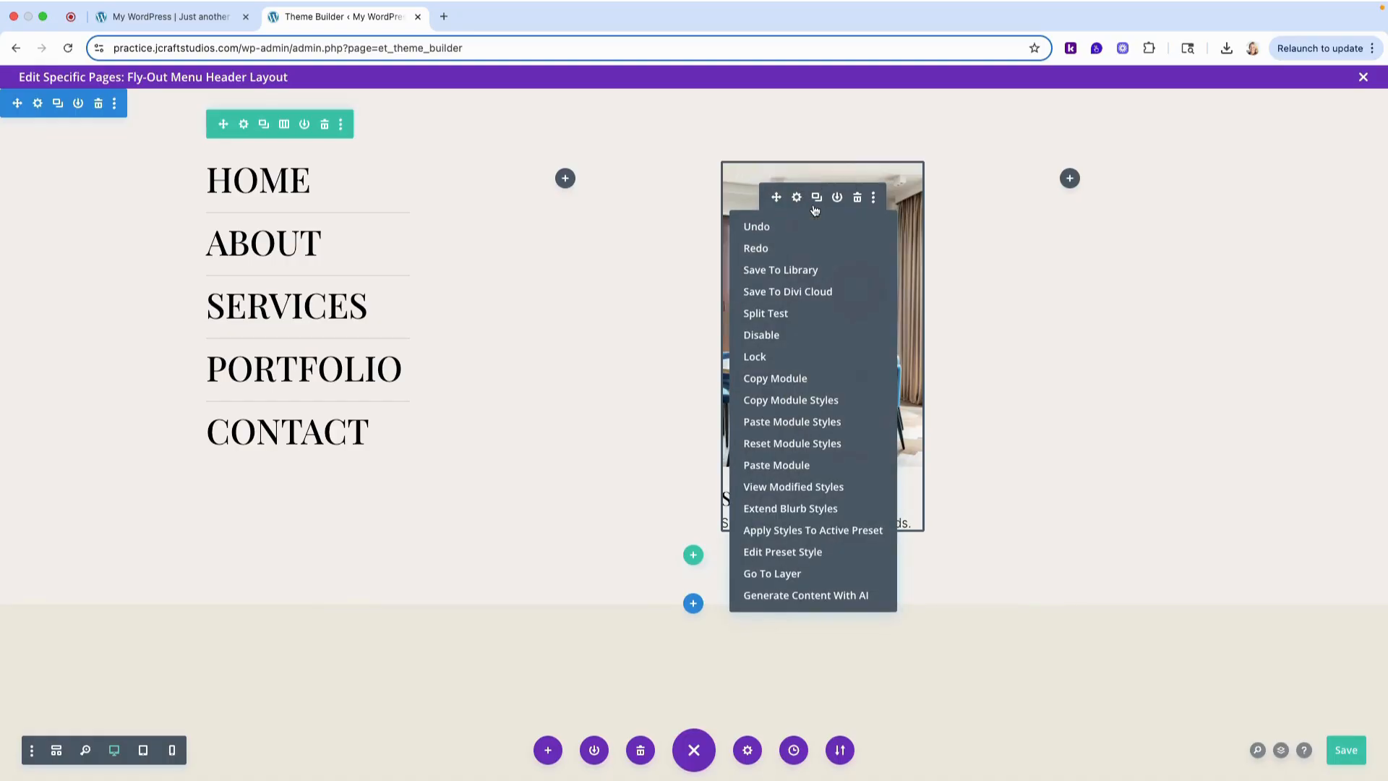
{"action": "left_click", "coordinate": [805, 381]}
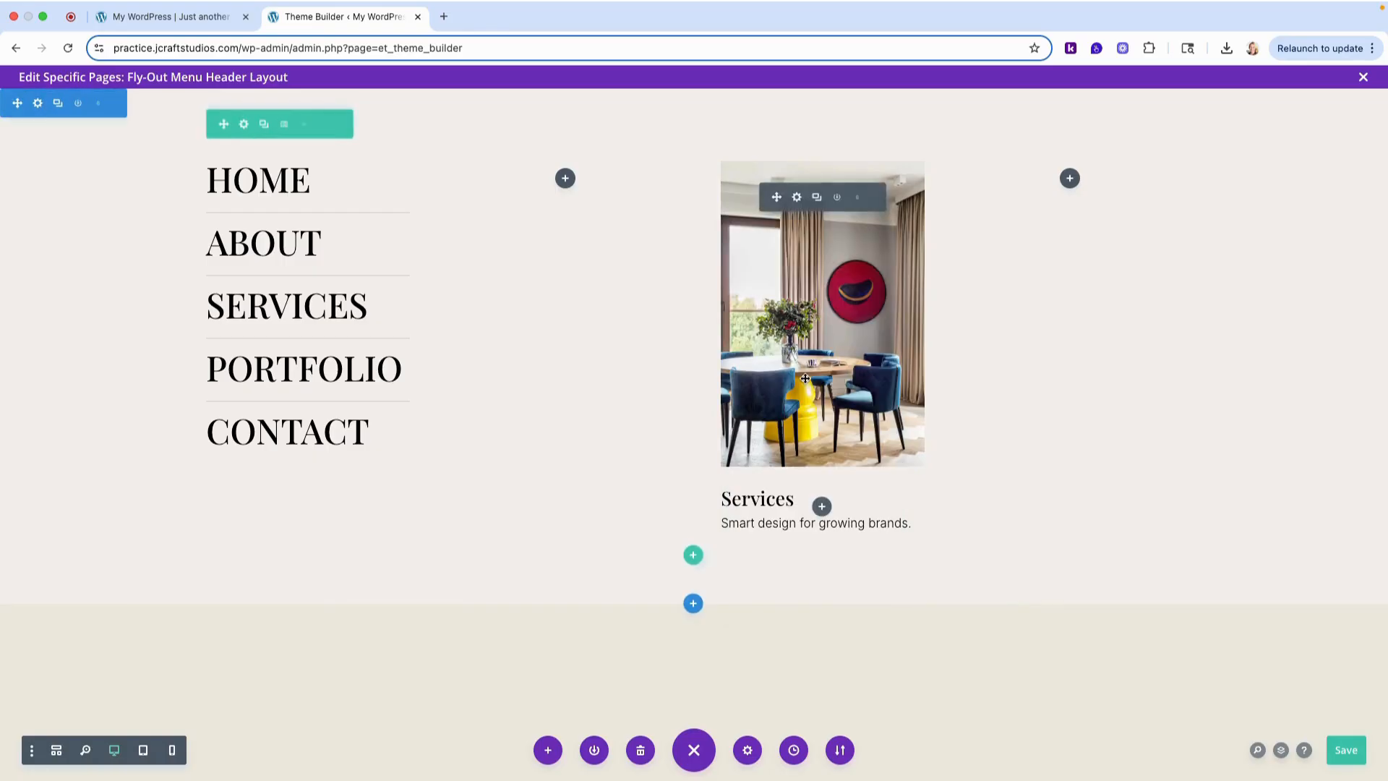
{"action": "right_click", "coordinate": [1069, 180]}
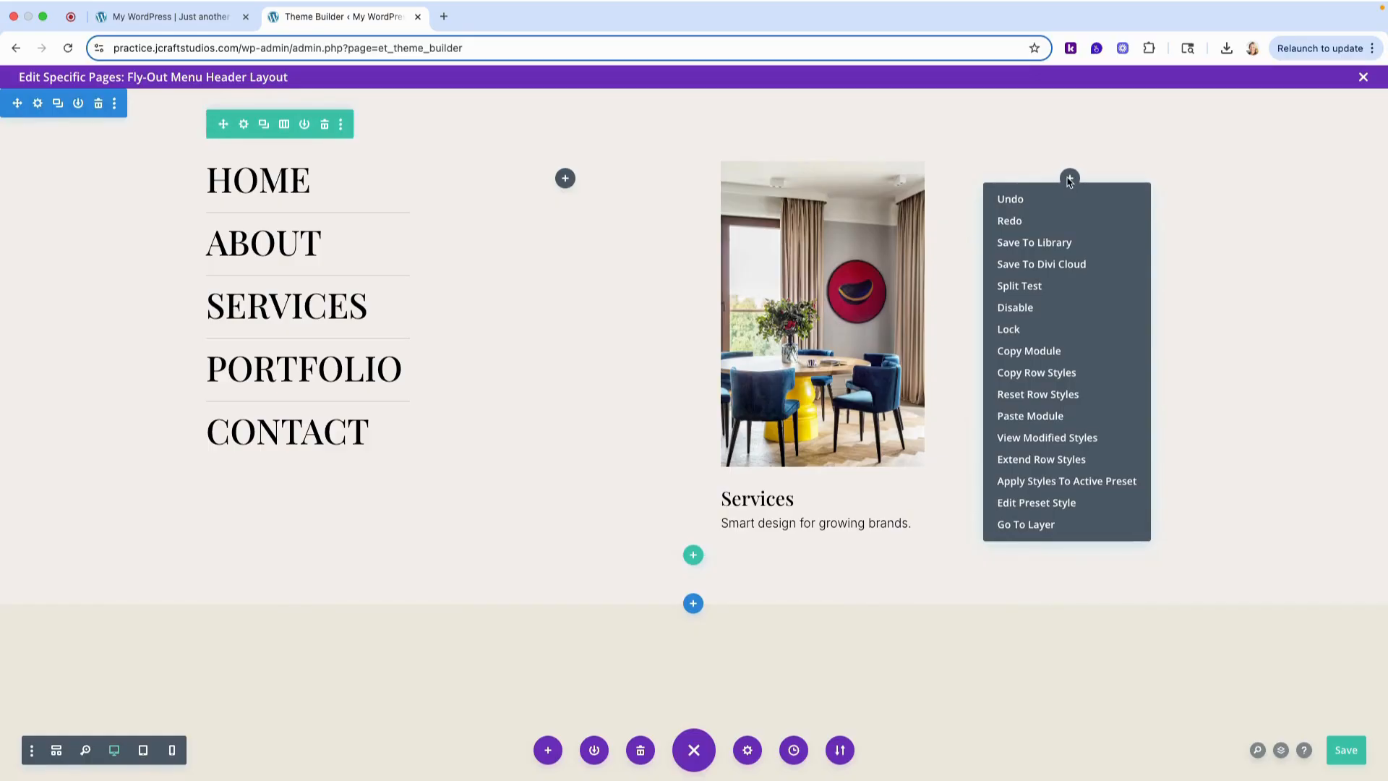
{"action": "left_click", "coordinate": [1055, 417]}
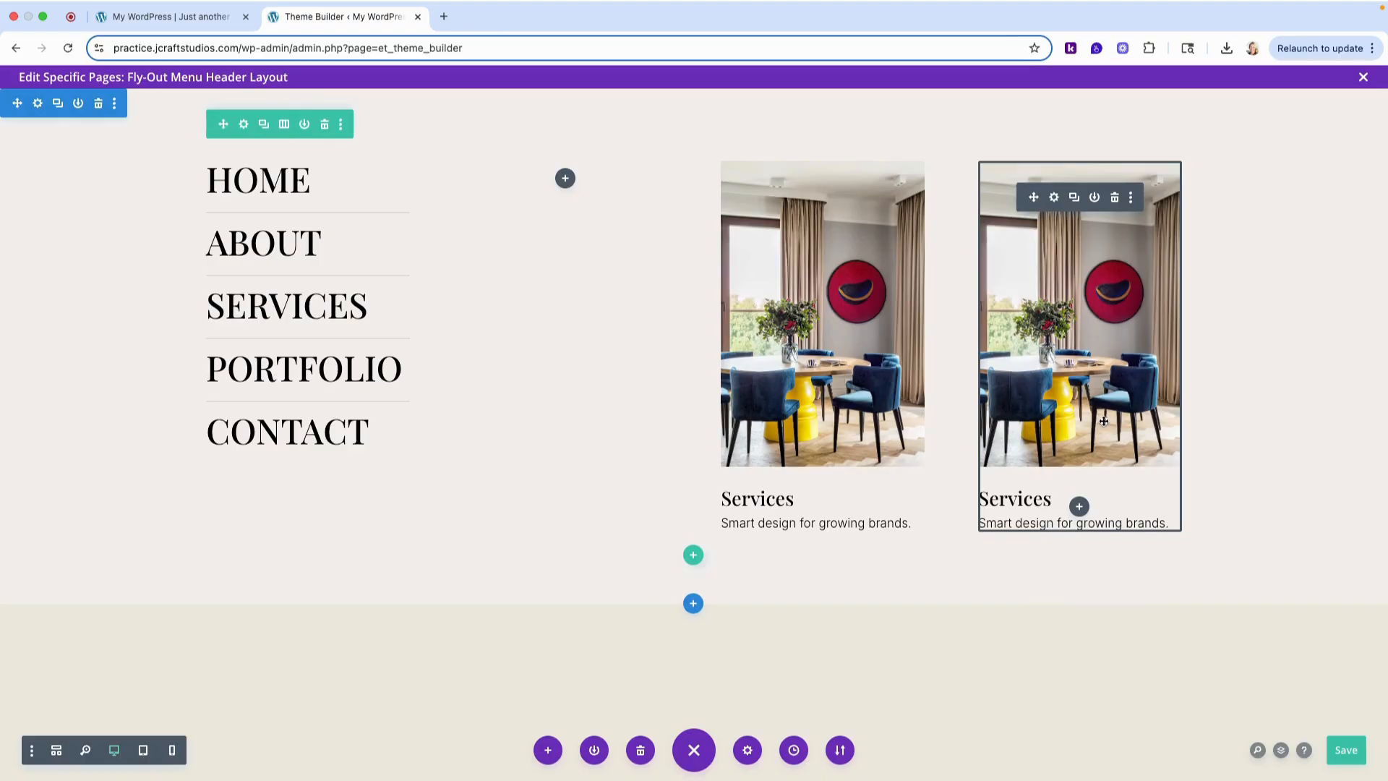
- Change the title of the copied blurb in the fourth column to Blog
{"action": "left_click", "coordinate": [1055, 199]}
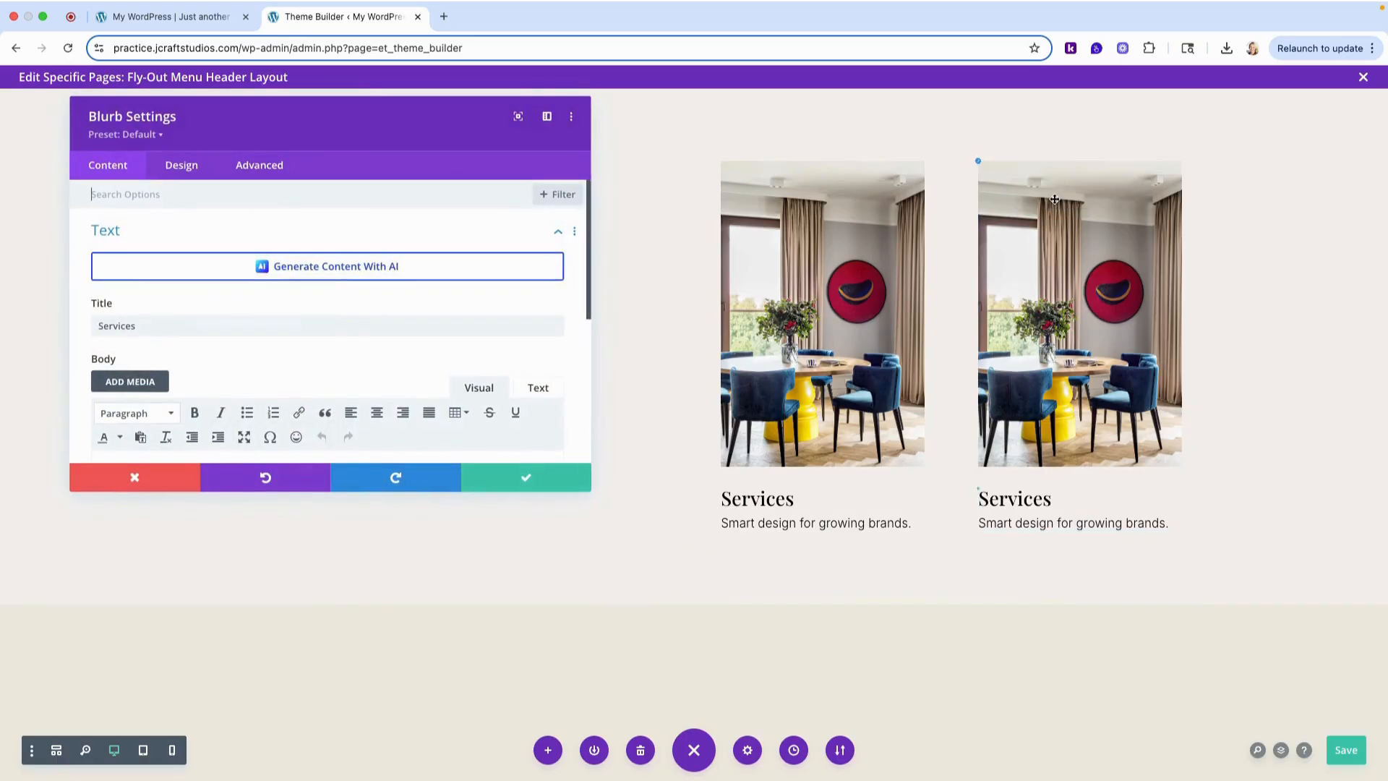
{"action": "left_click", "coordinate": [160, 17]}
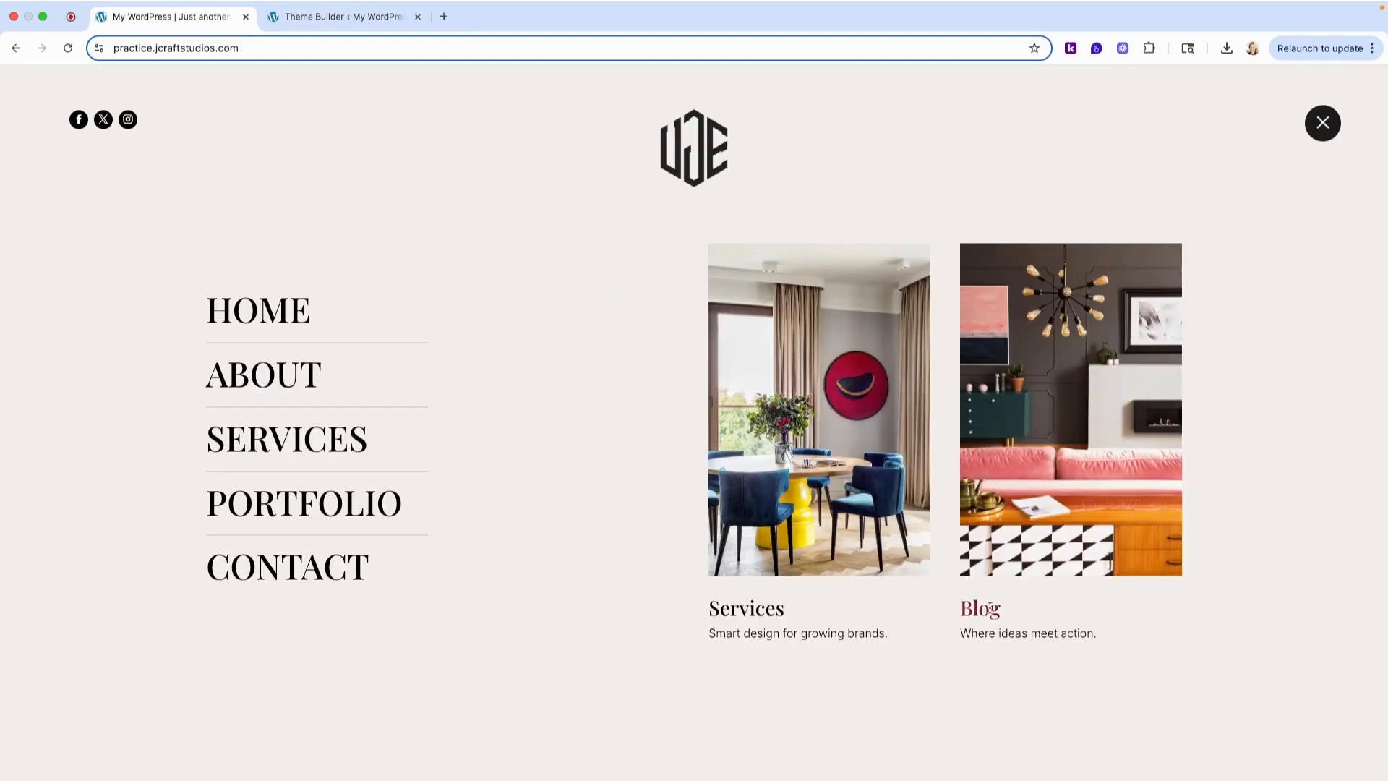
{"action": "left_click", "coordinate": [308, 34]}
{"action": "double_click", "coordinate": [198, 322]}
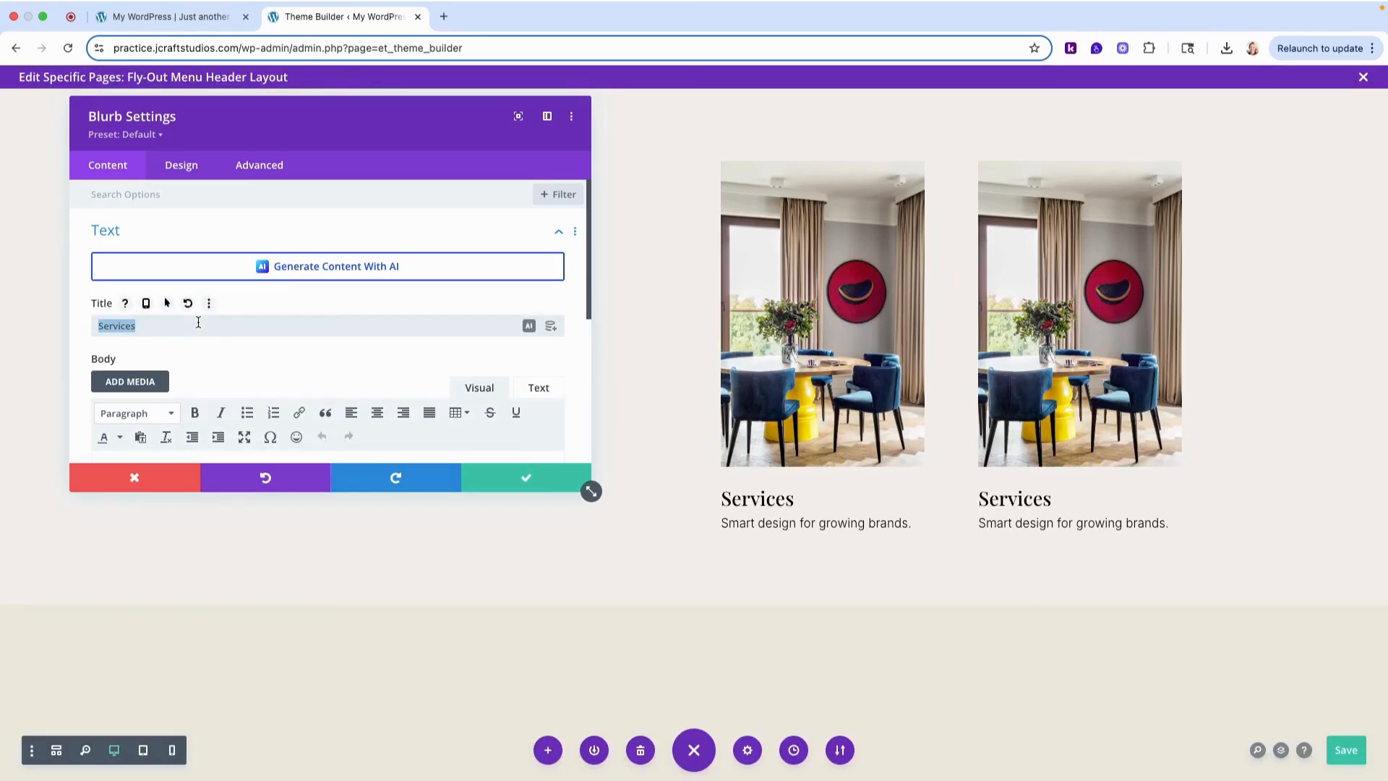
{"action": "type", "text": "Blog"}
- Replace the Blog blurb's body text with "Where ideas meet action."
{"action": "scroll", "coordinate": [202, 321], "scroll_direction": "down", "scroll_amount": 1}
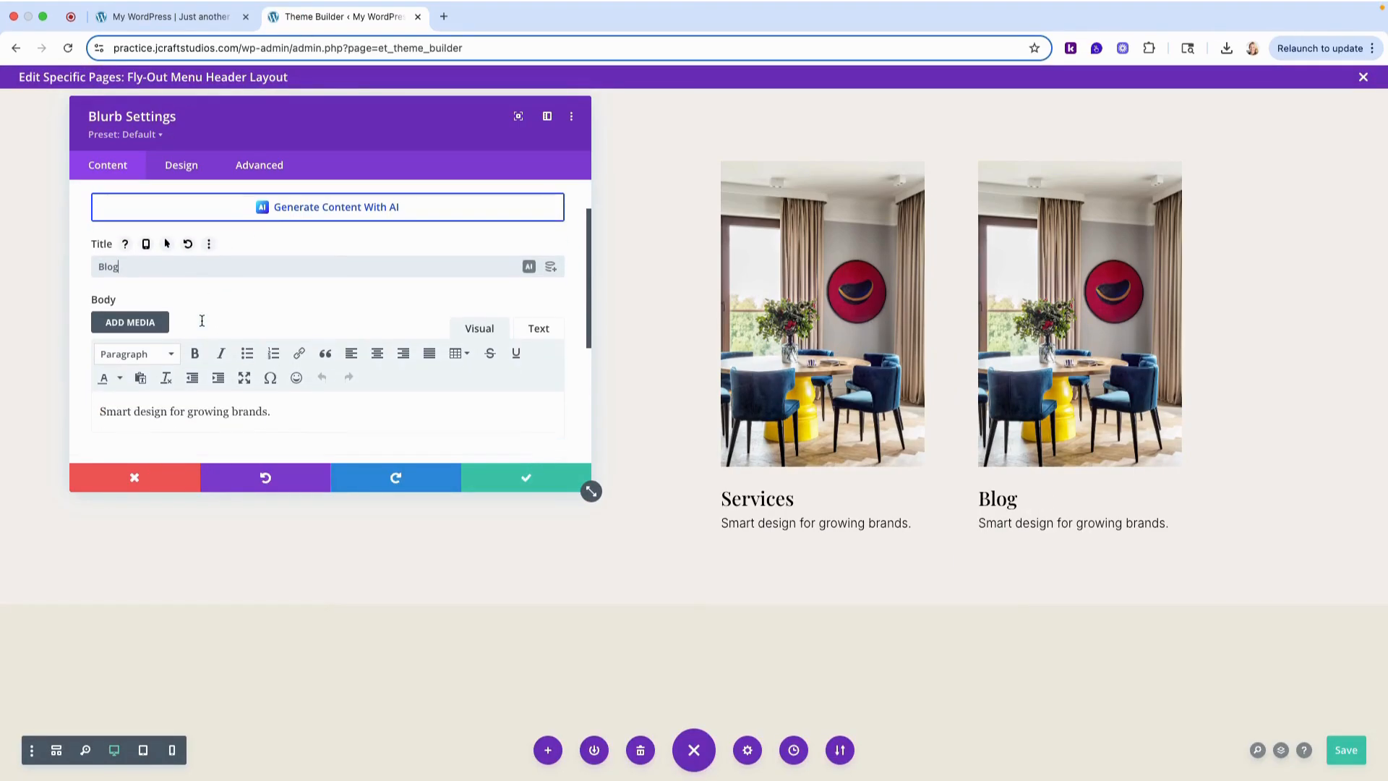
{"action": "triple_click", "coordinate": [205, 410]}
{"action": "type", "text": "Whre"}
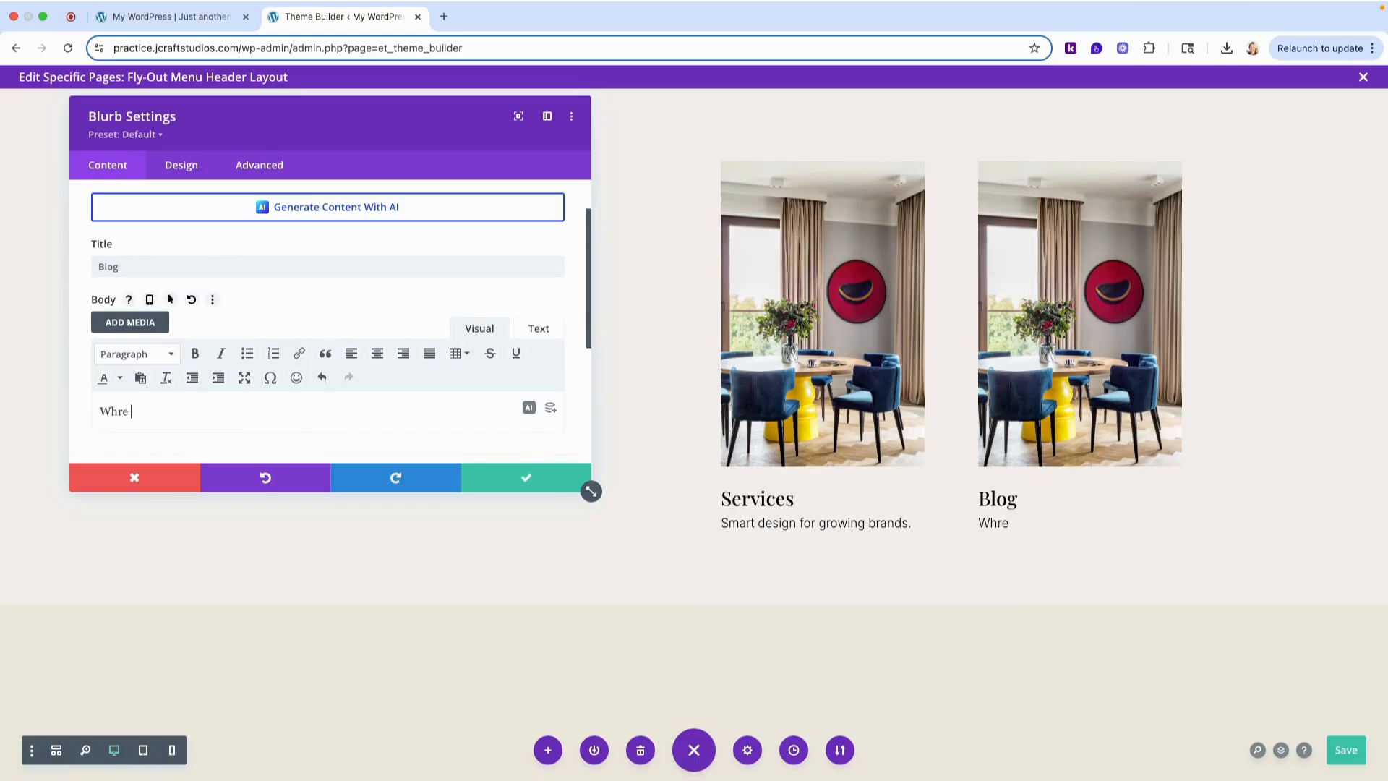
{"action": "key", "text": "BackSpace"}
{"action": "key", "text": "BackSpace"}
{"action": "type", "text": "ere ideas meet action."}
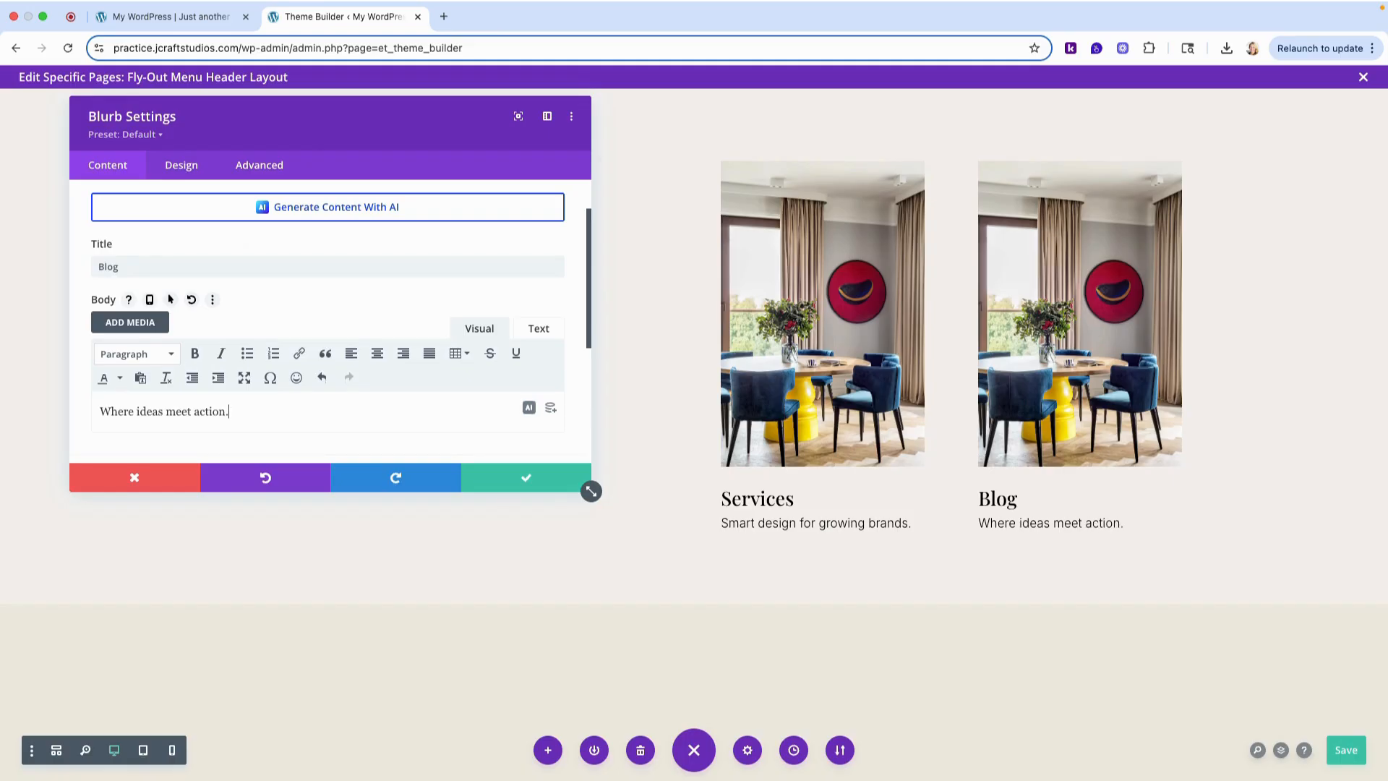
- Replace the Blog blurb's image with the pink sofa living room photo from the media library
{"action": "scroll", "coordinate": [84, 226], "scroll_direction": "up", "scroll_amount": 2}
{"action": "left_click", "coordinate": [106, 230]}
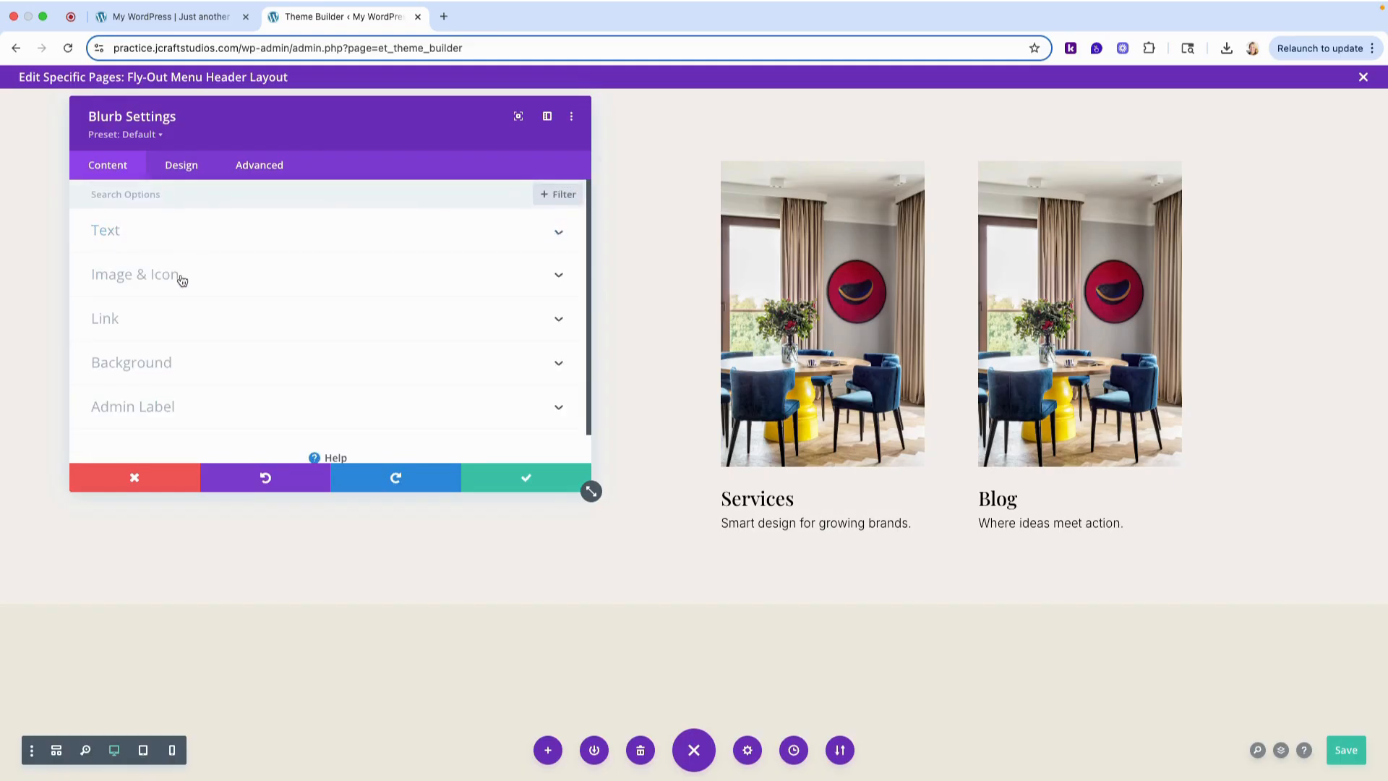
{"action": "left_click", "coordinate": [181, 281]}
{"action": "left_click", "coordinate": [406, 341]}
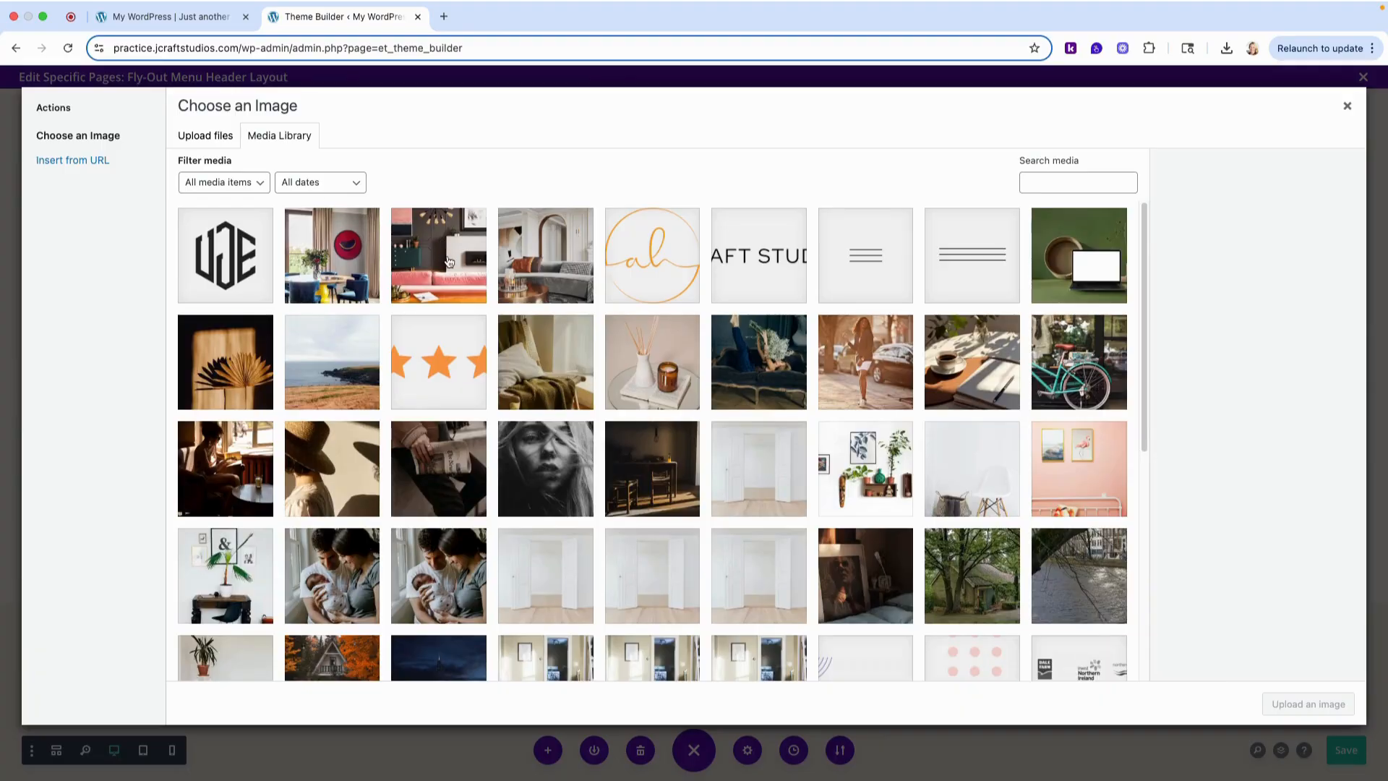
{"action": "left_click", "coordinate": [449, 262]}
{"action": "left_click", "coordinate": [1328, 705]}
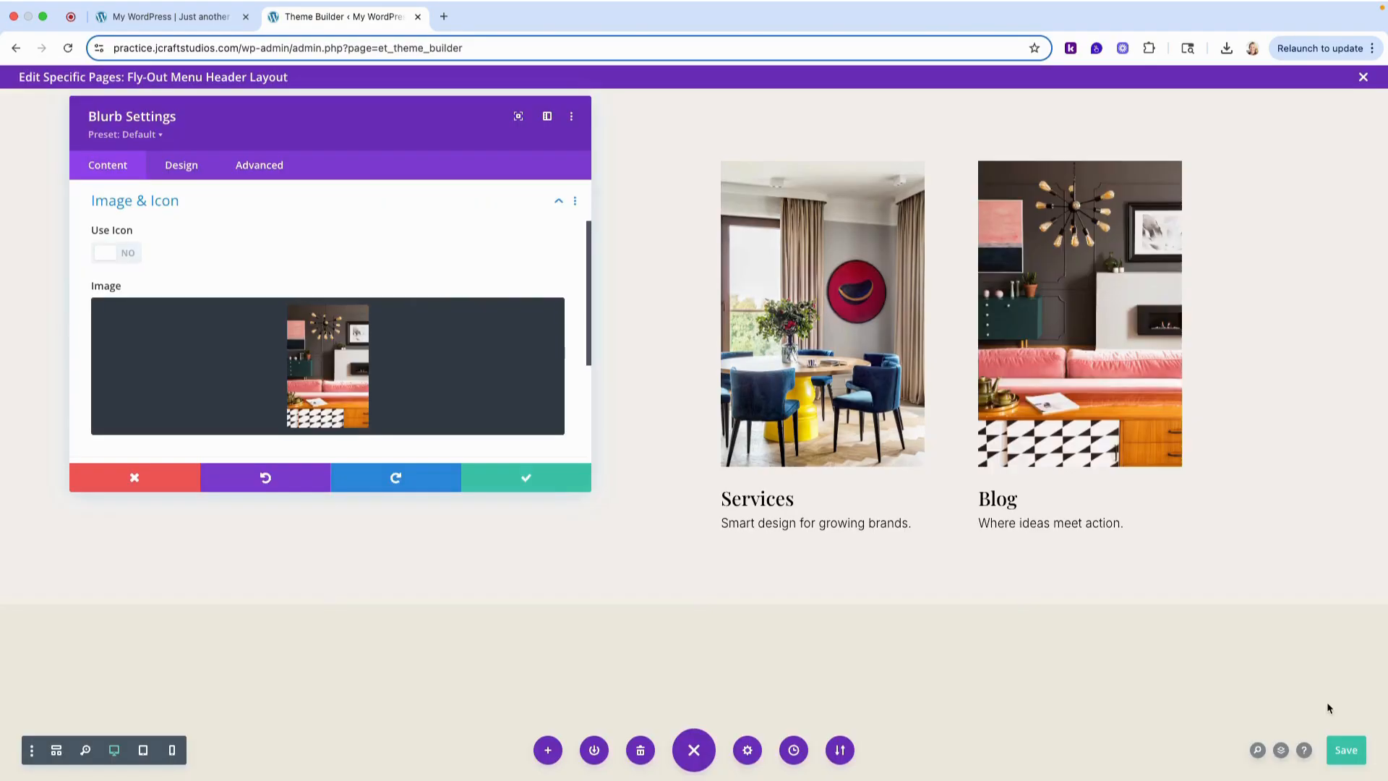
{"action": "scroll", "coordinate": [289, 340], "scroll_direction": "down", "scroll_amount": 3}
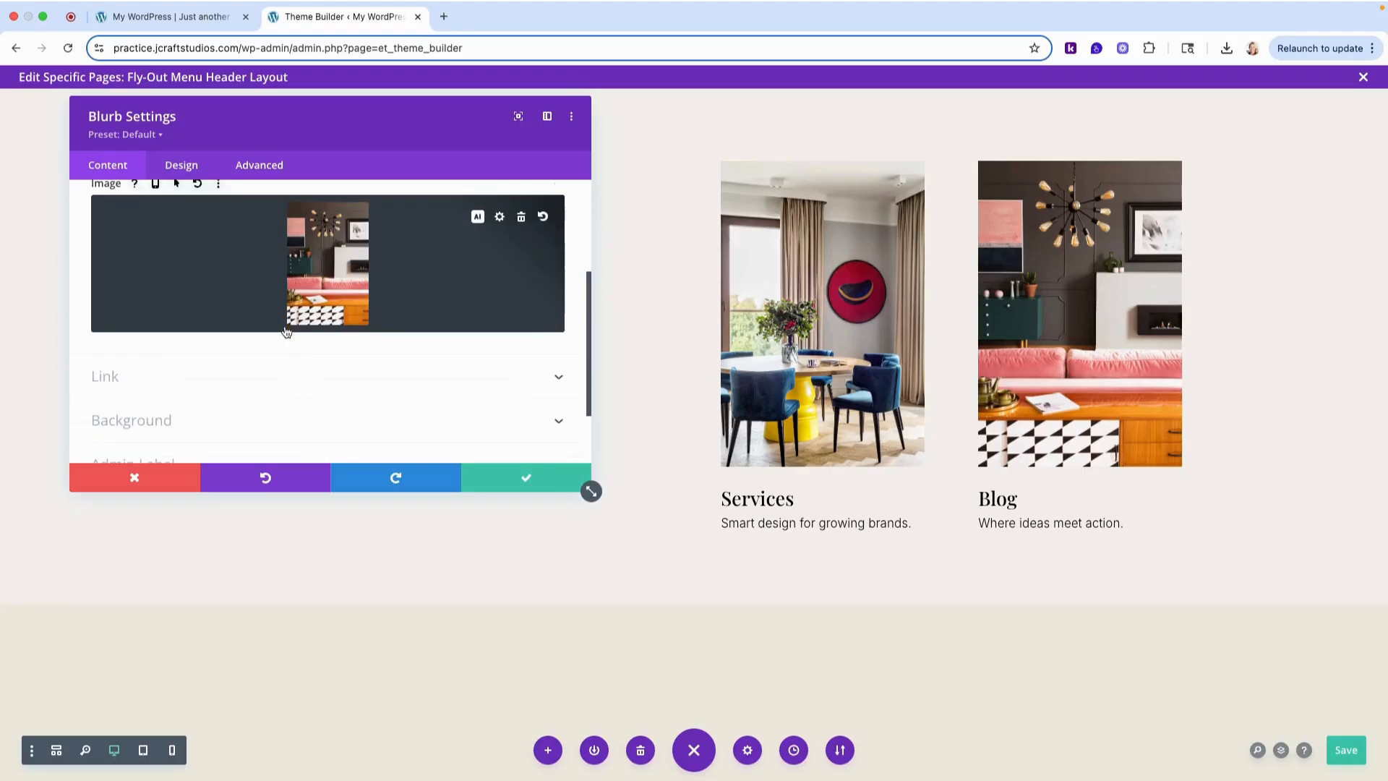
{"action": "scroll", "coordinate": [286, 341], "scroll_direction": "up", "scroll_amount": 5}
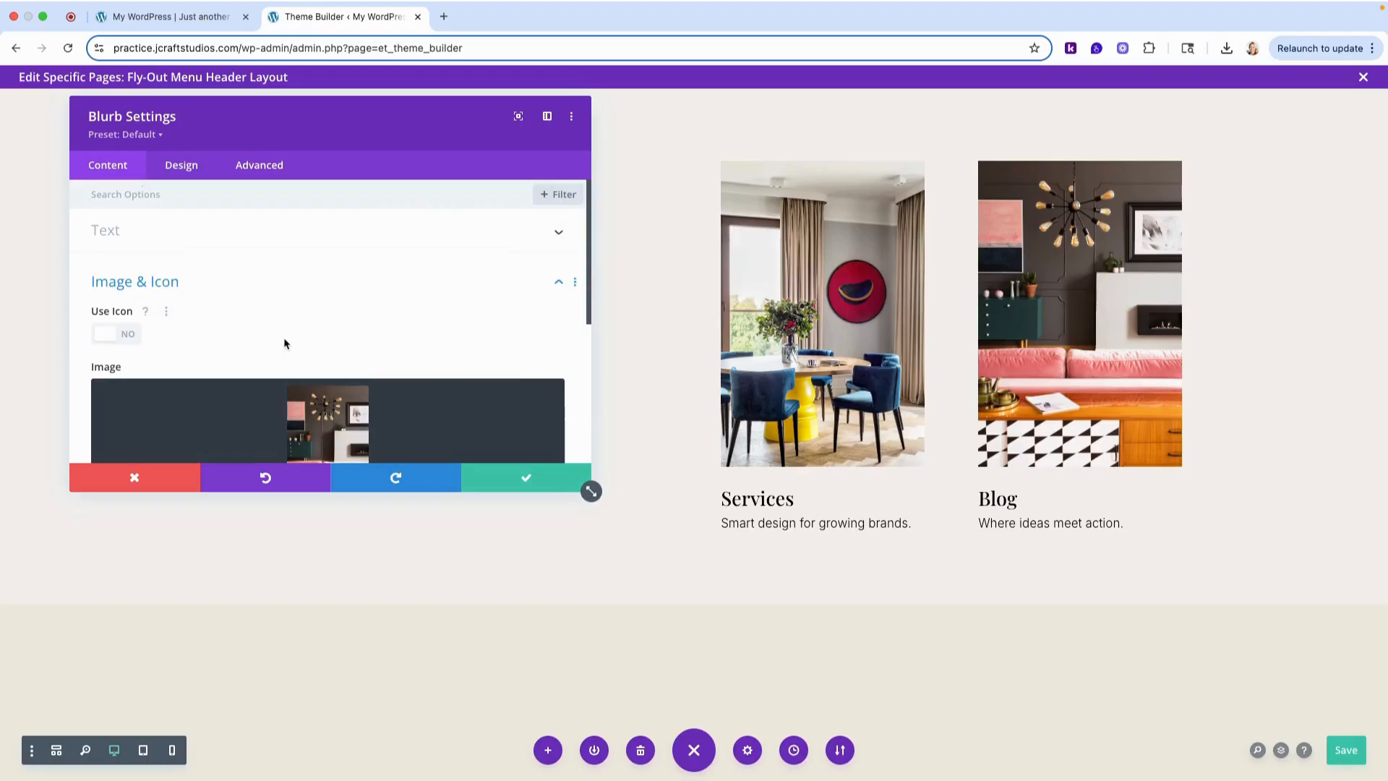
{"action": "left_click", "coordinate": [142, 279]}
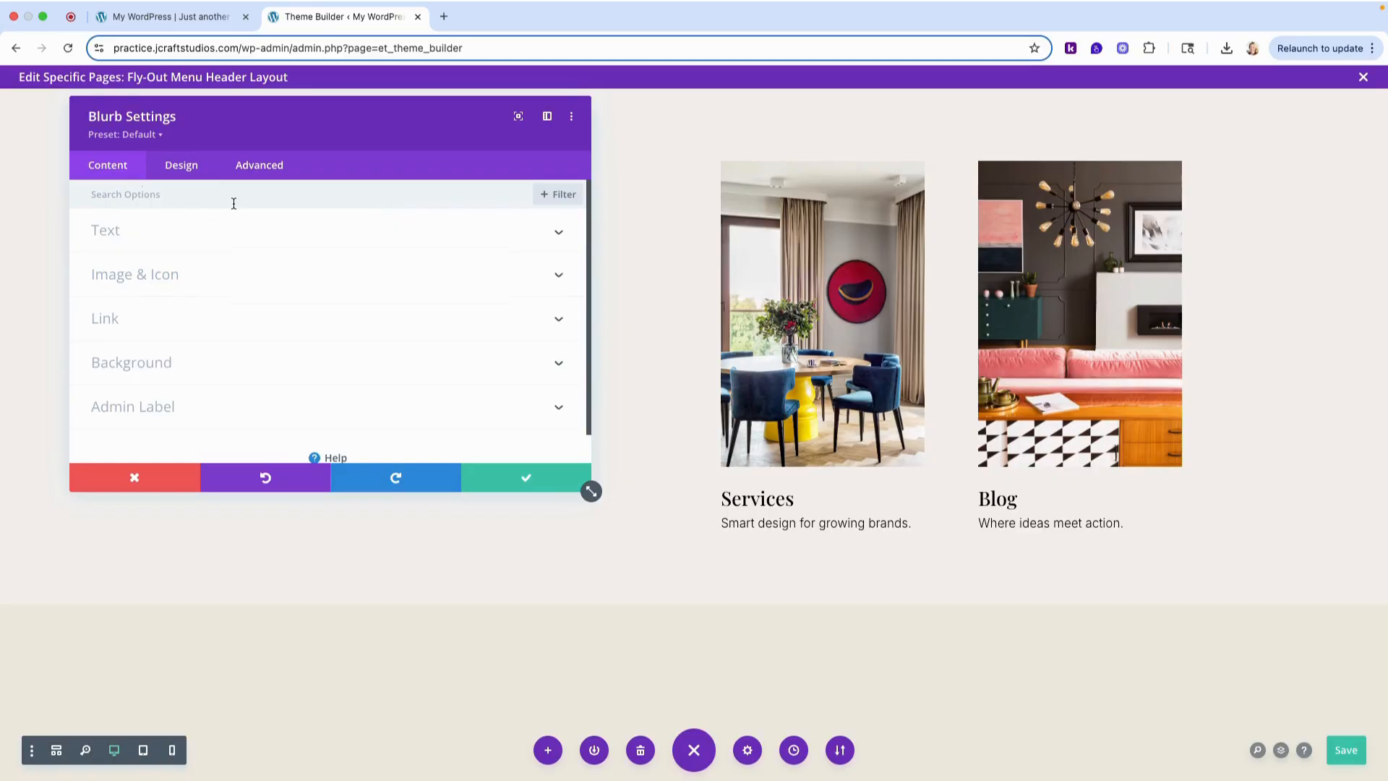
- Set the Blog blurb's title text hover color to #90222f and save the change
{"action": "left_click", "coordinate": [174, 169]}
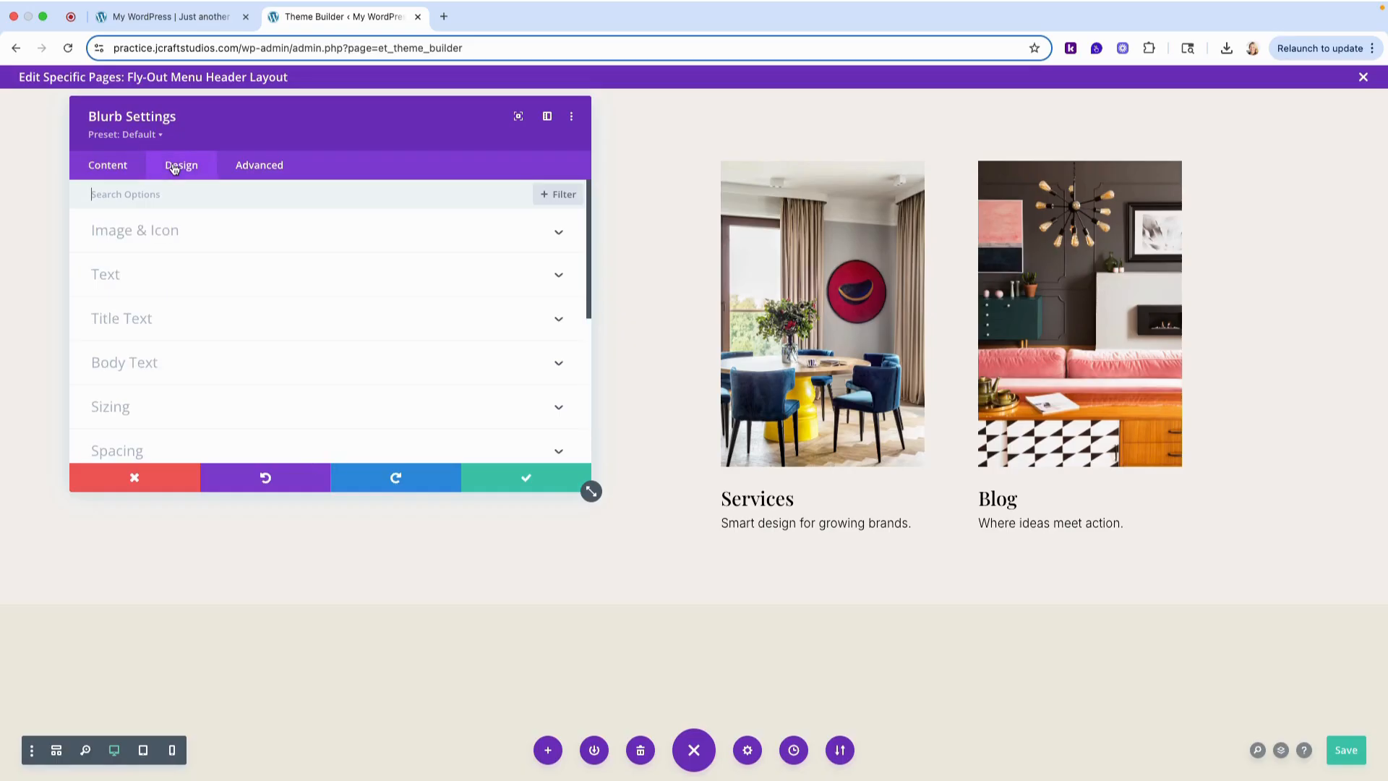
{"action": "left_click", "coordinate": [128, 318]}
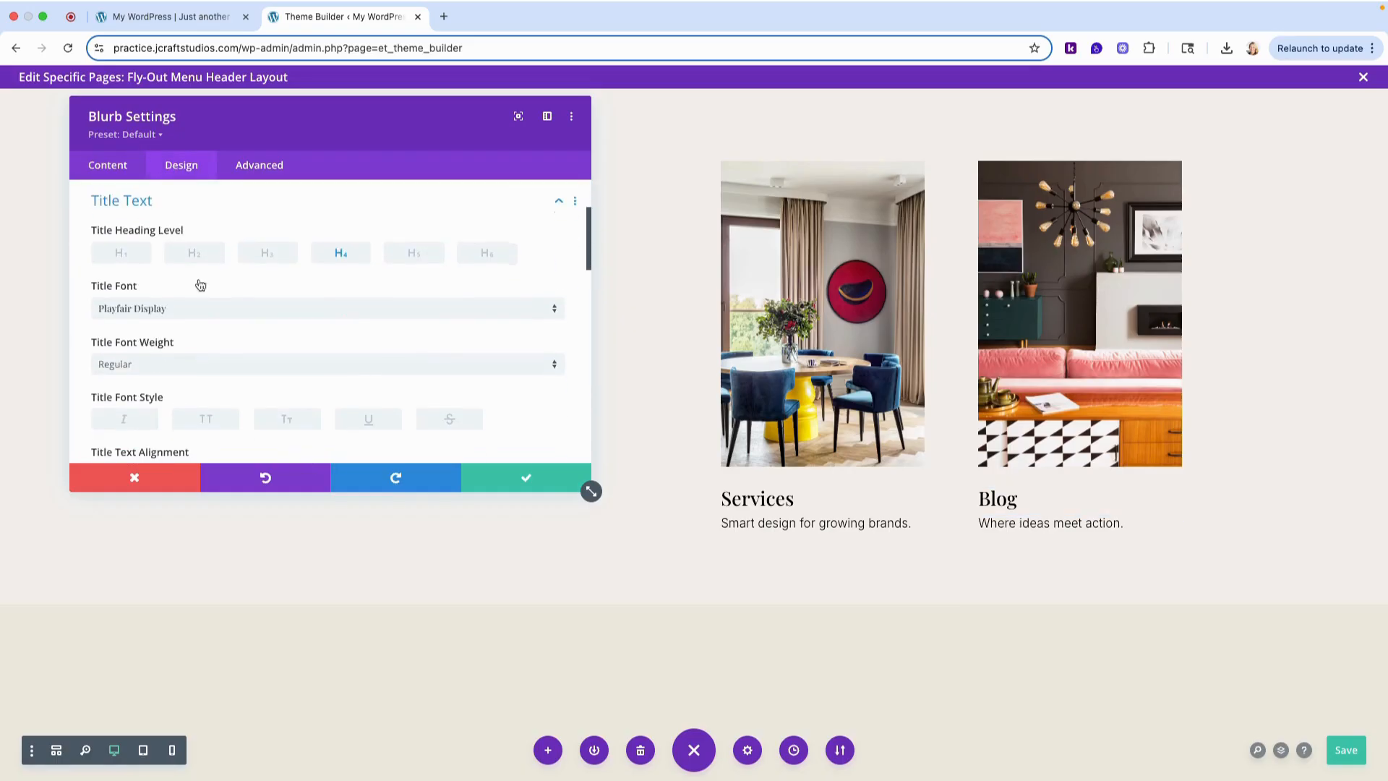
{"action": "scroll", "coordinate": [363, 269], "scroll_direction": "down", "scroll_amount": 6}
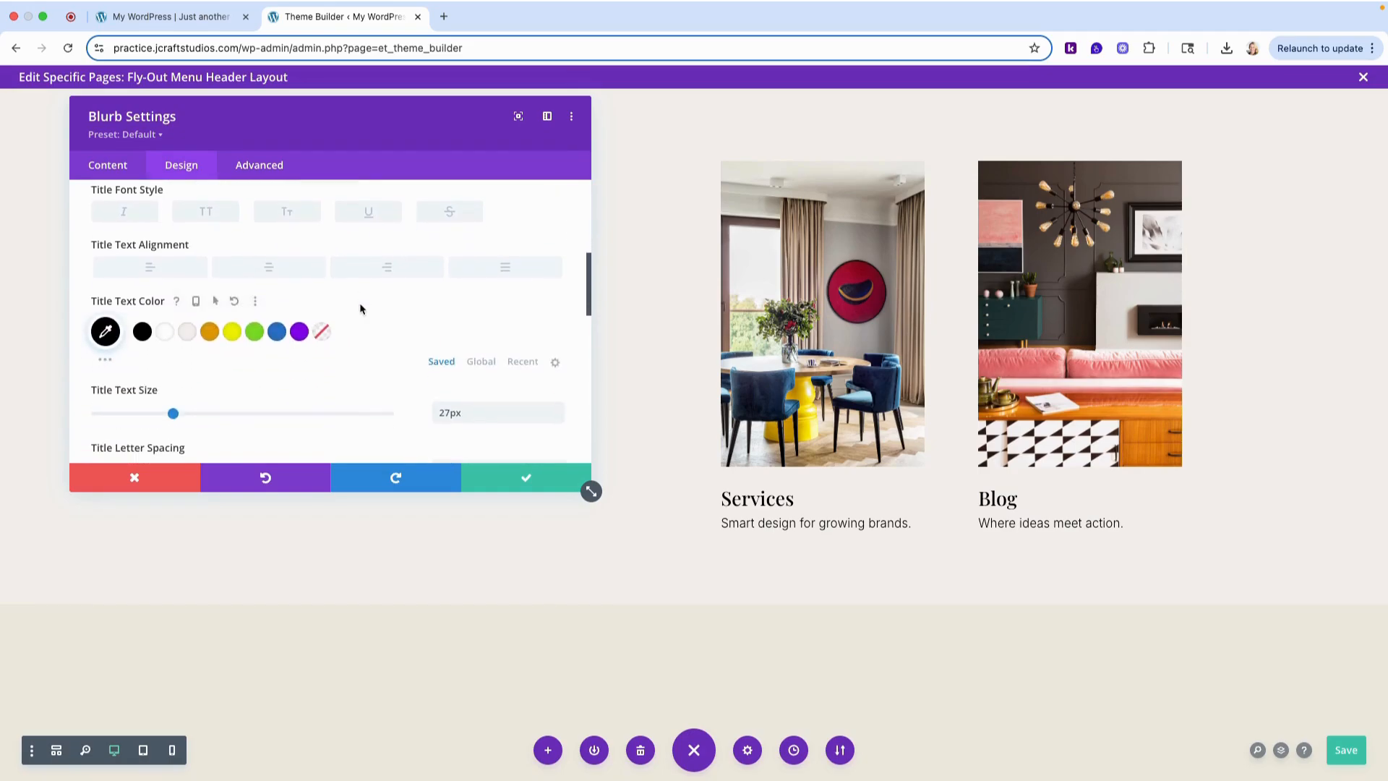
{"action": "left_click", "coordinate": [220, 287]}
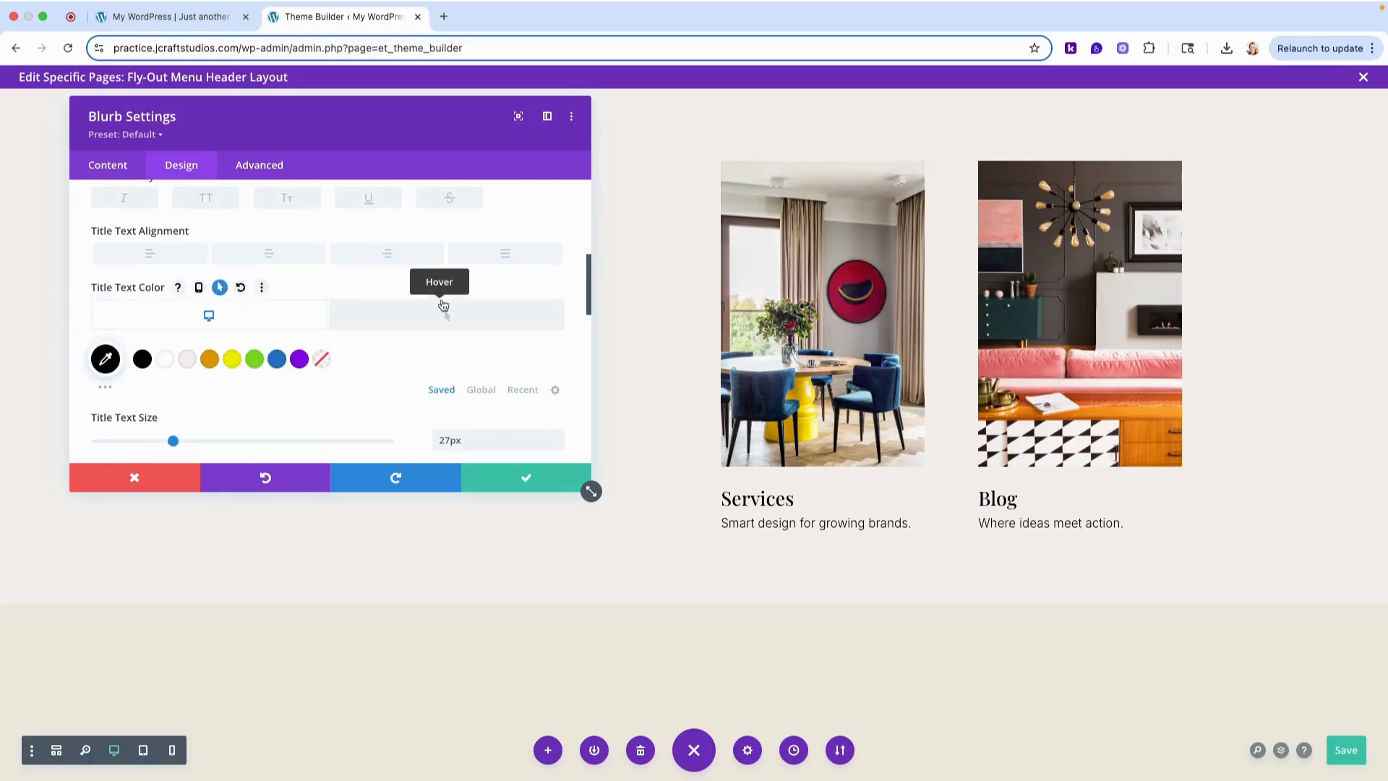
{"action": "left_click", "coordinate": [510, 322]}
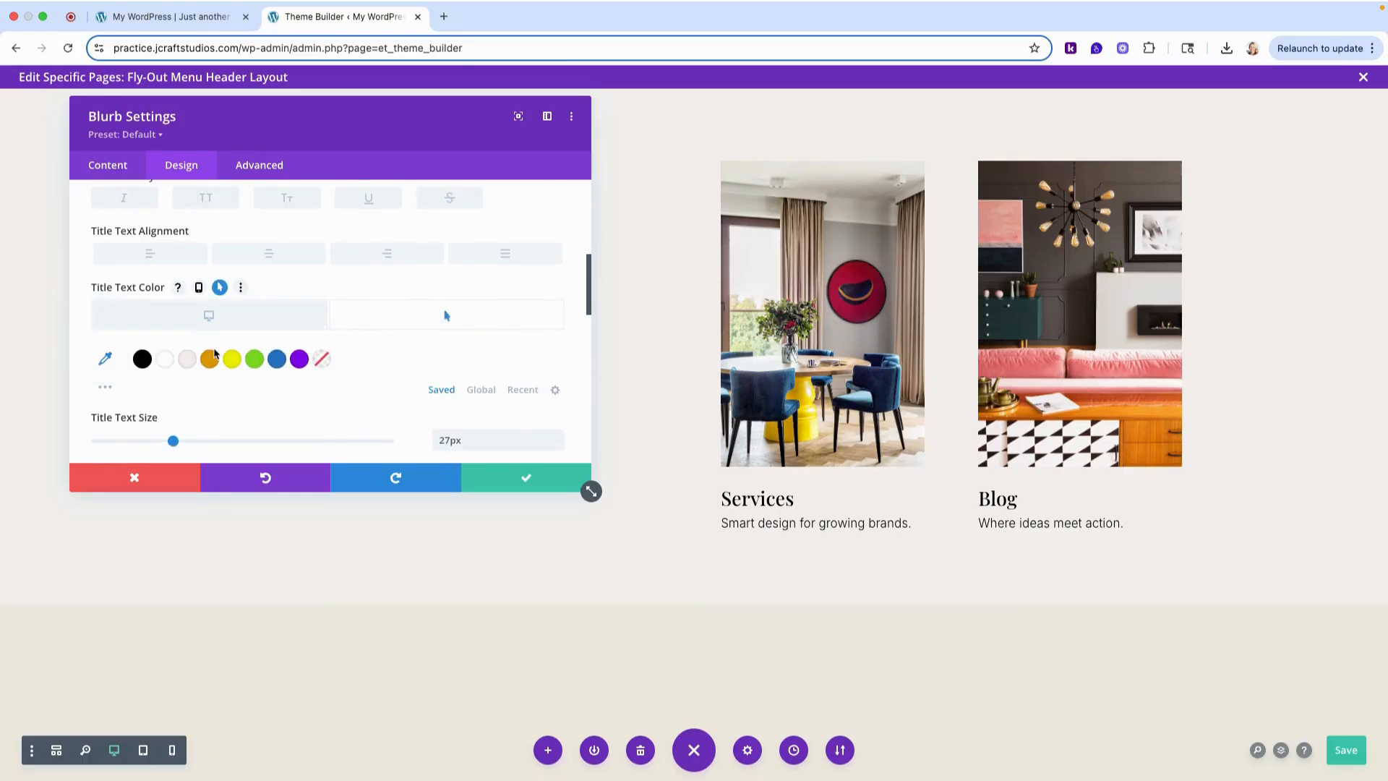
{"action": "left_click", "coordinate": [105, 359]}
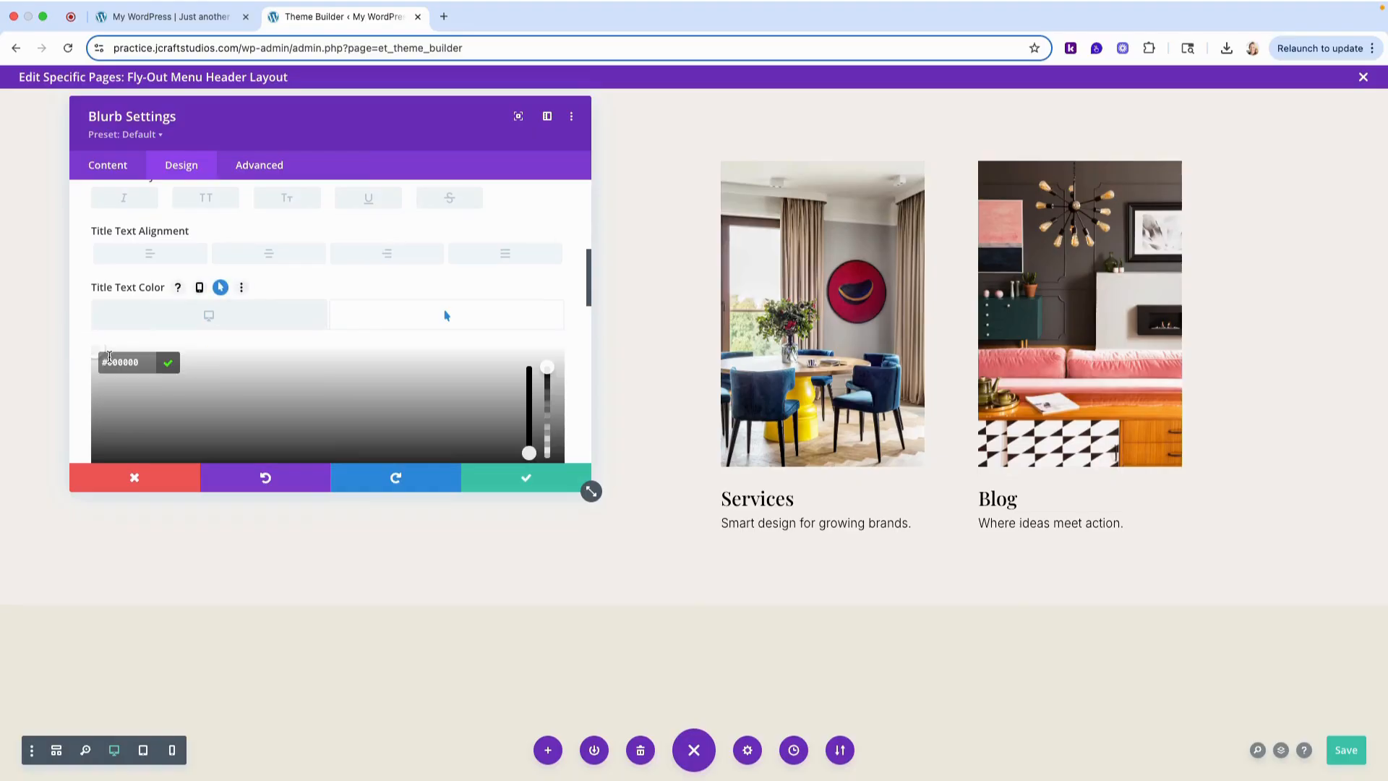
{"action": "scroll", "coordinate": [111, 361], "scroll_direction": "down", "scroll_amount": 5}
{"action": "scroll", "coordinate": [133, 302], "scroll_direction": "up", "scroll_amount": 3}
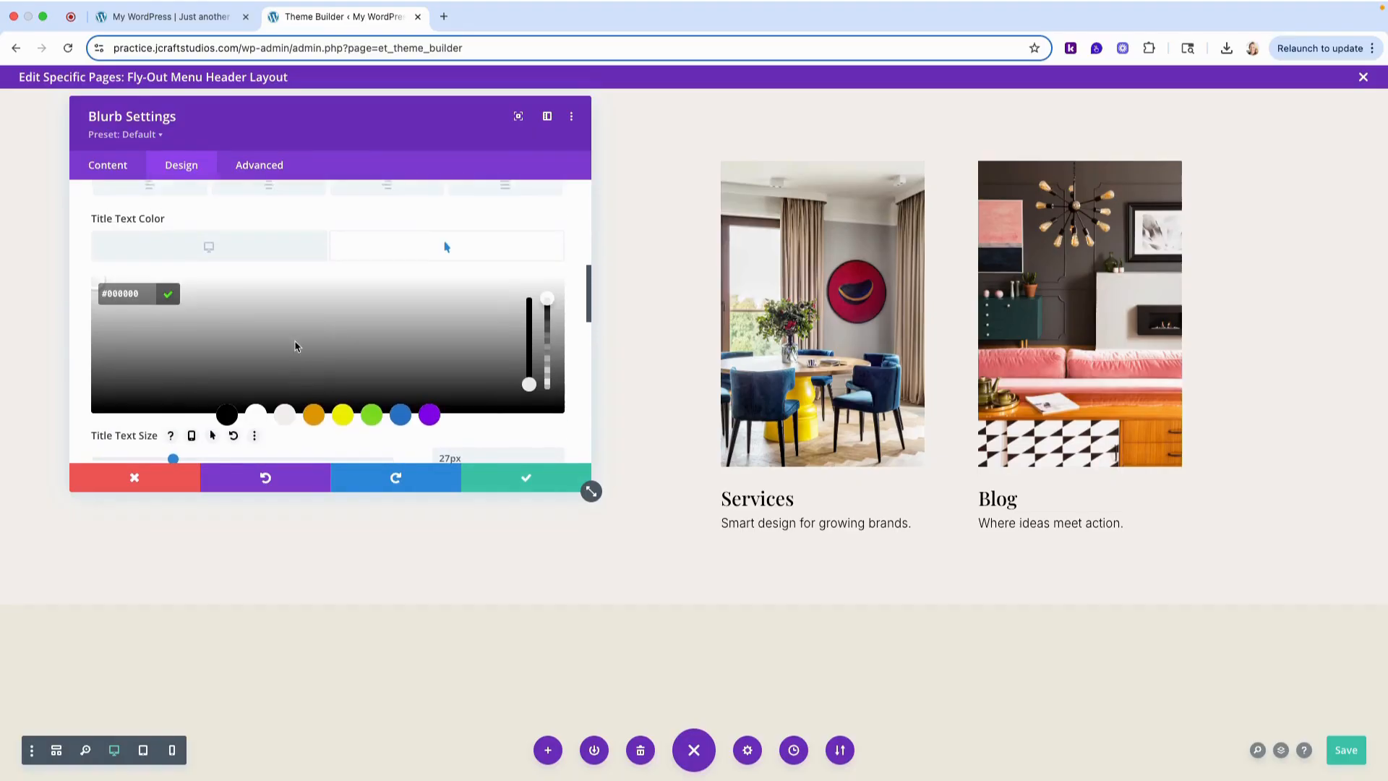
{"action": "right_click", "coordinate": [133, 302]}
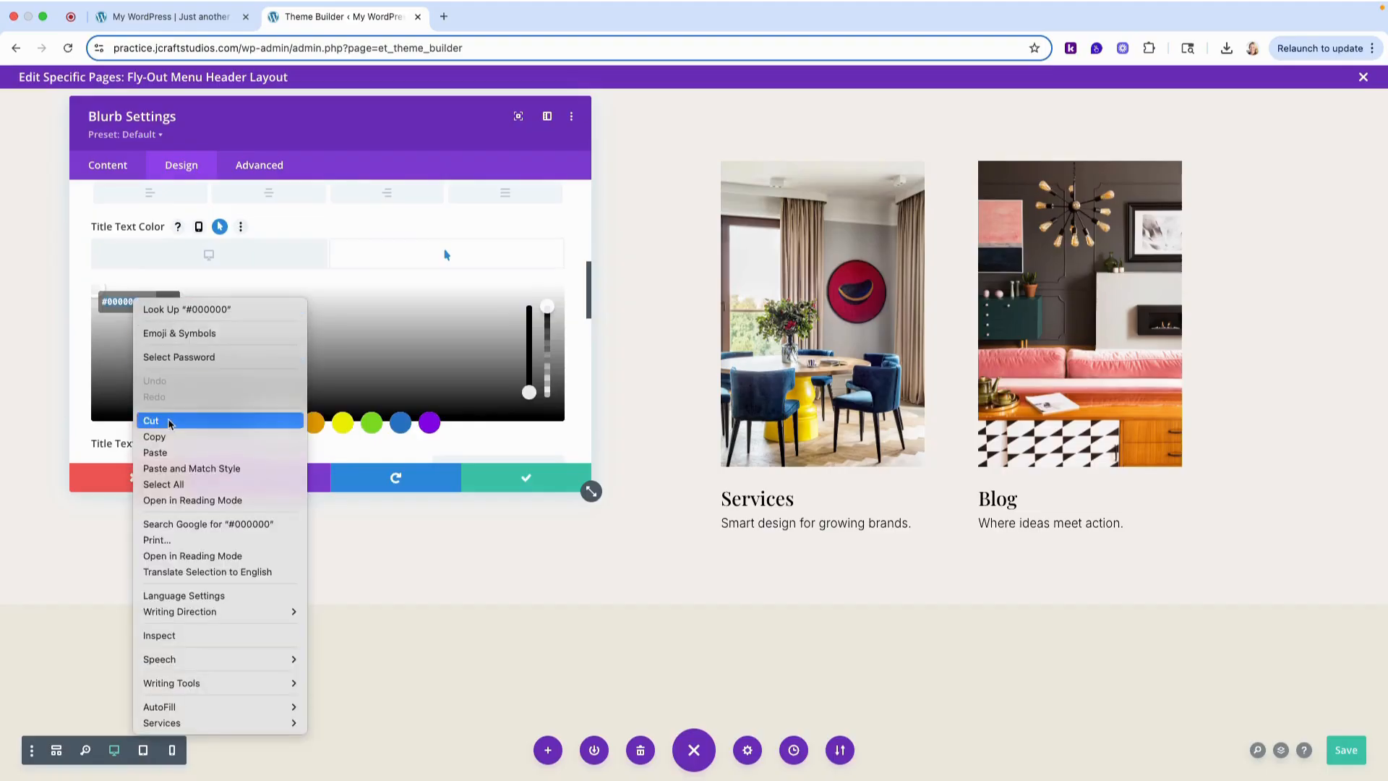
{"action": "left_click", "coordinate": [160, 461]}
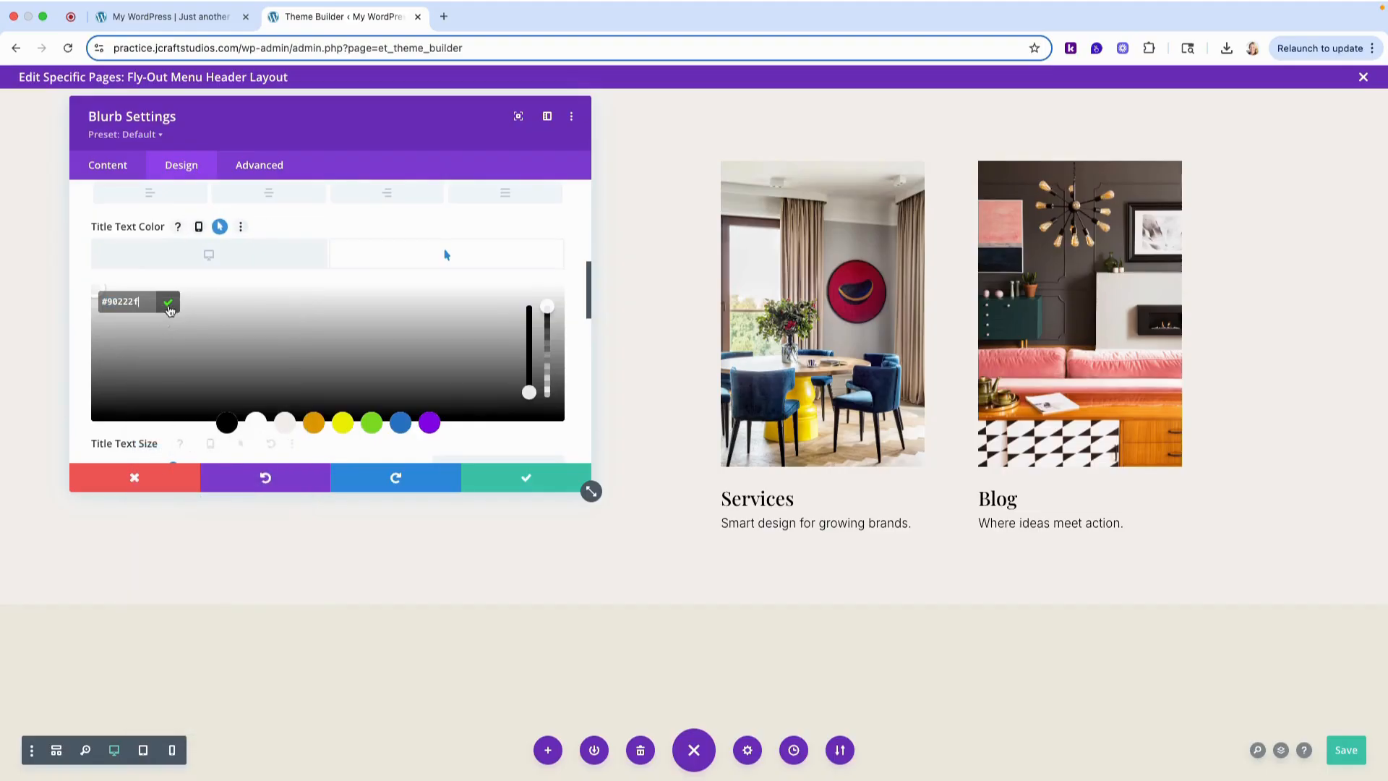
{"action": "left_click", "coordinate": [169, 303]}
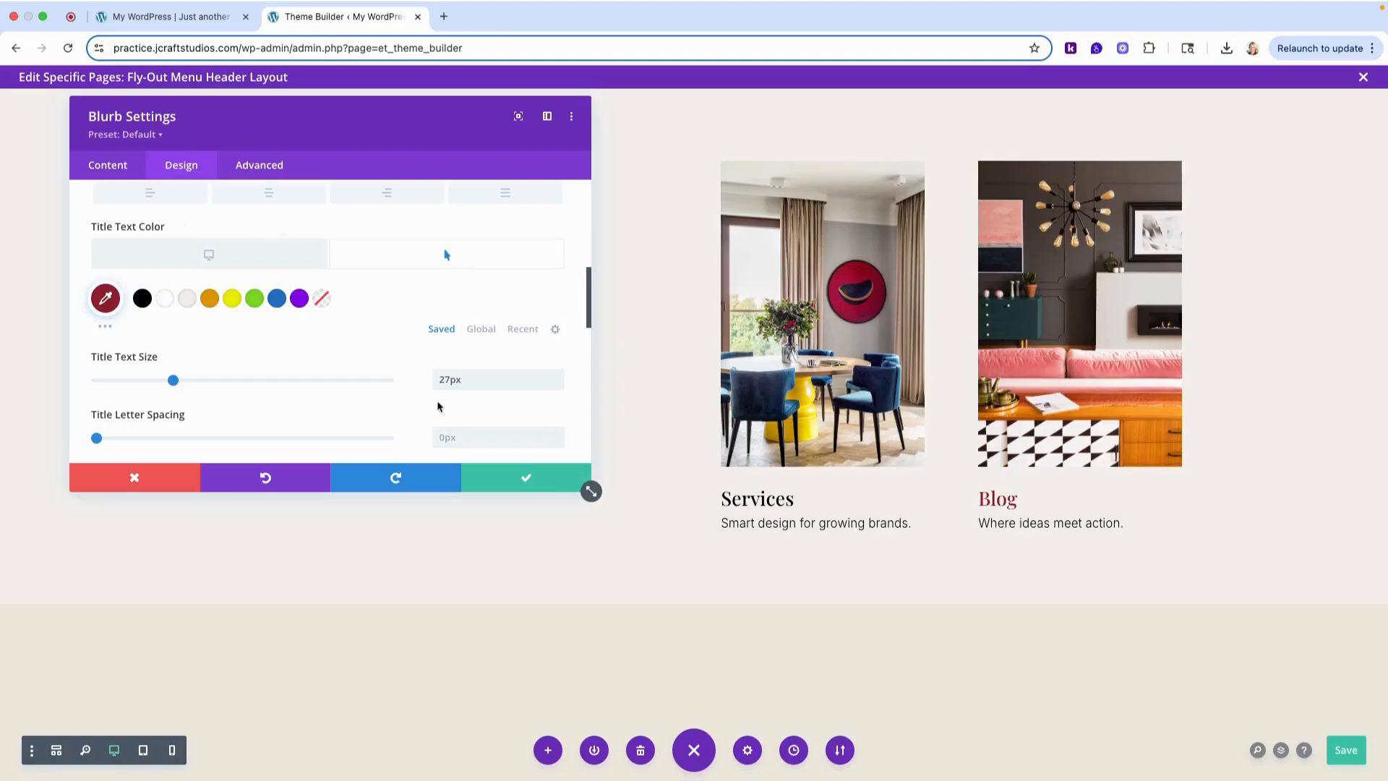
{"action": "left_click", "coordinate": [554, 482]}
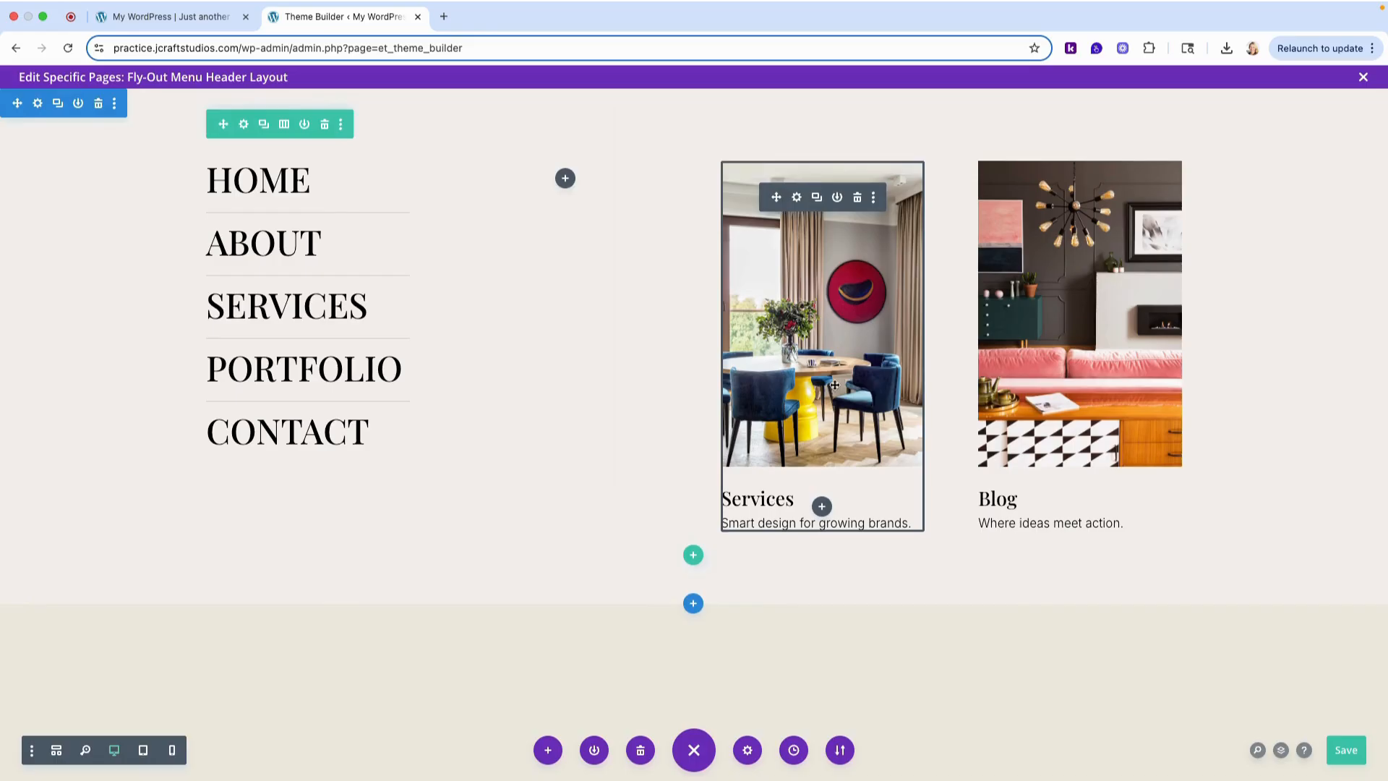
{"action": "key", "text": "ctrl+s"}
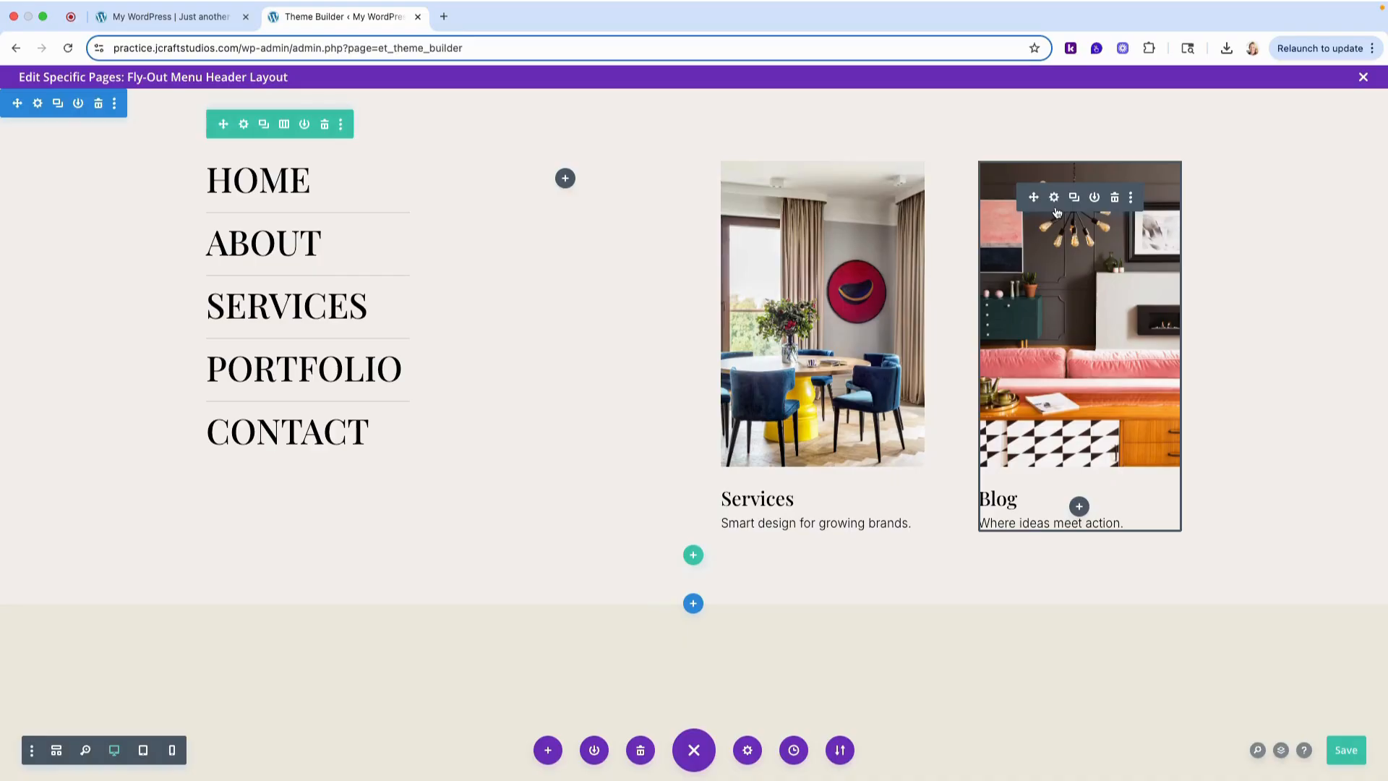
- Copy the Blog blurb's module styles onto the Services blurb and save the header layout
{"action": "right_click", "coordinate": [1062, 209]}
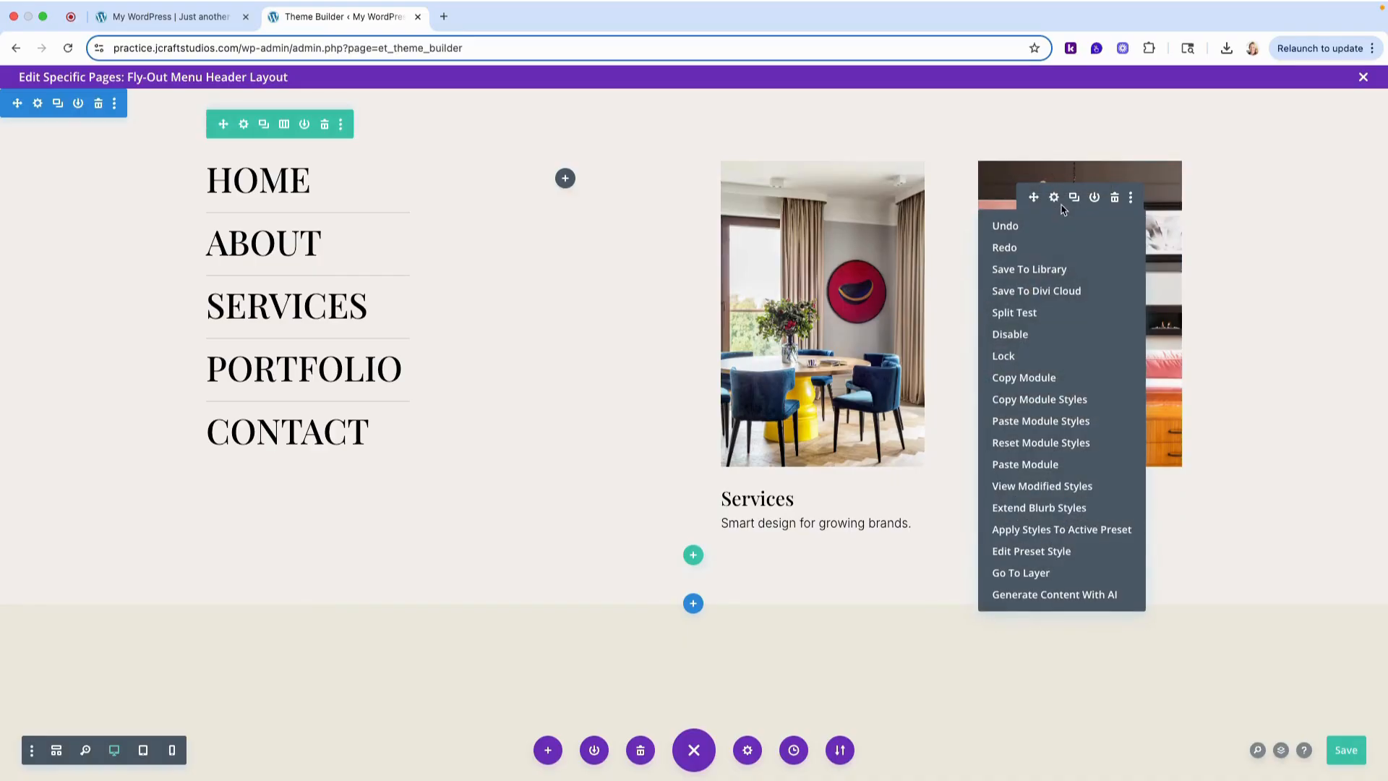
{"action": "left_click", "coordinate": [1043, 405]}
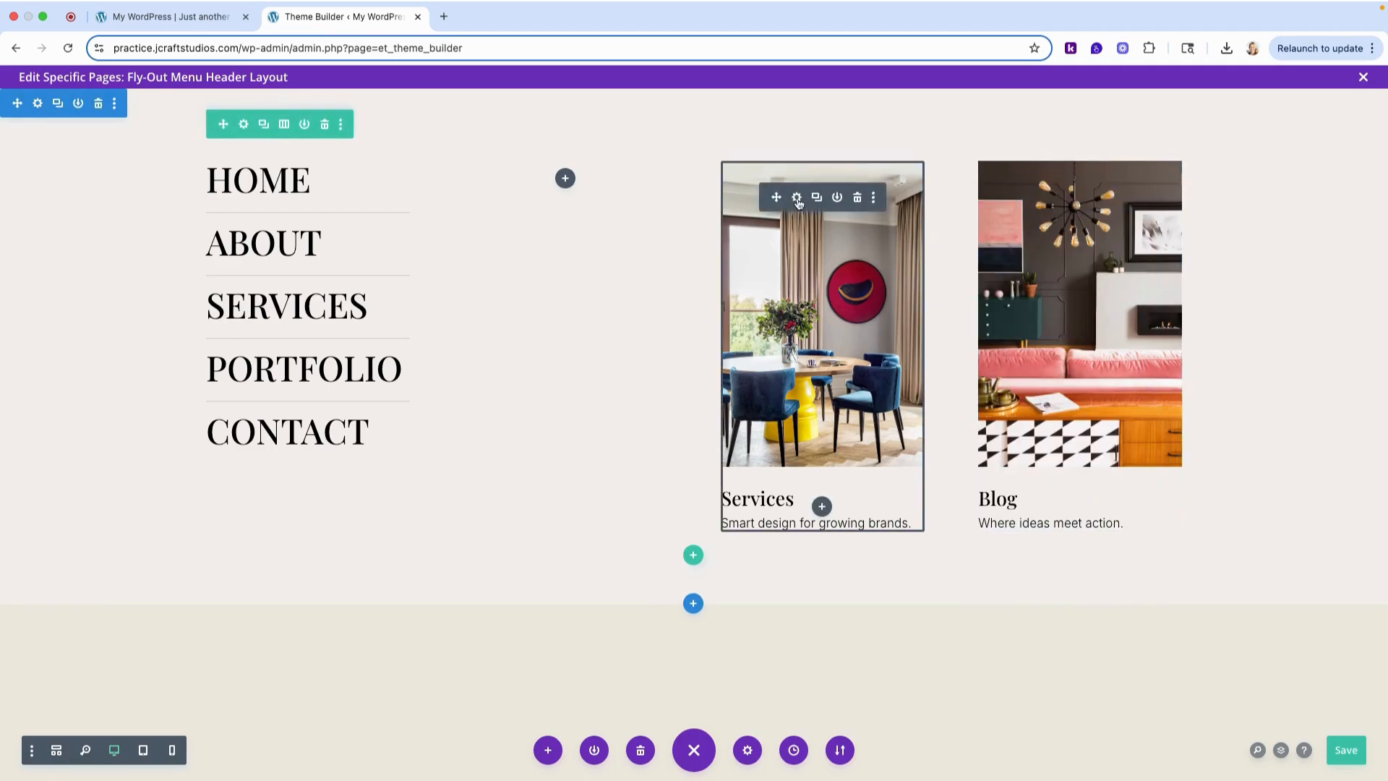
{"action": "right_click", "coordinate": [803, 206]}
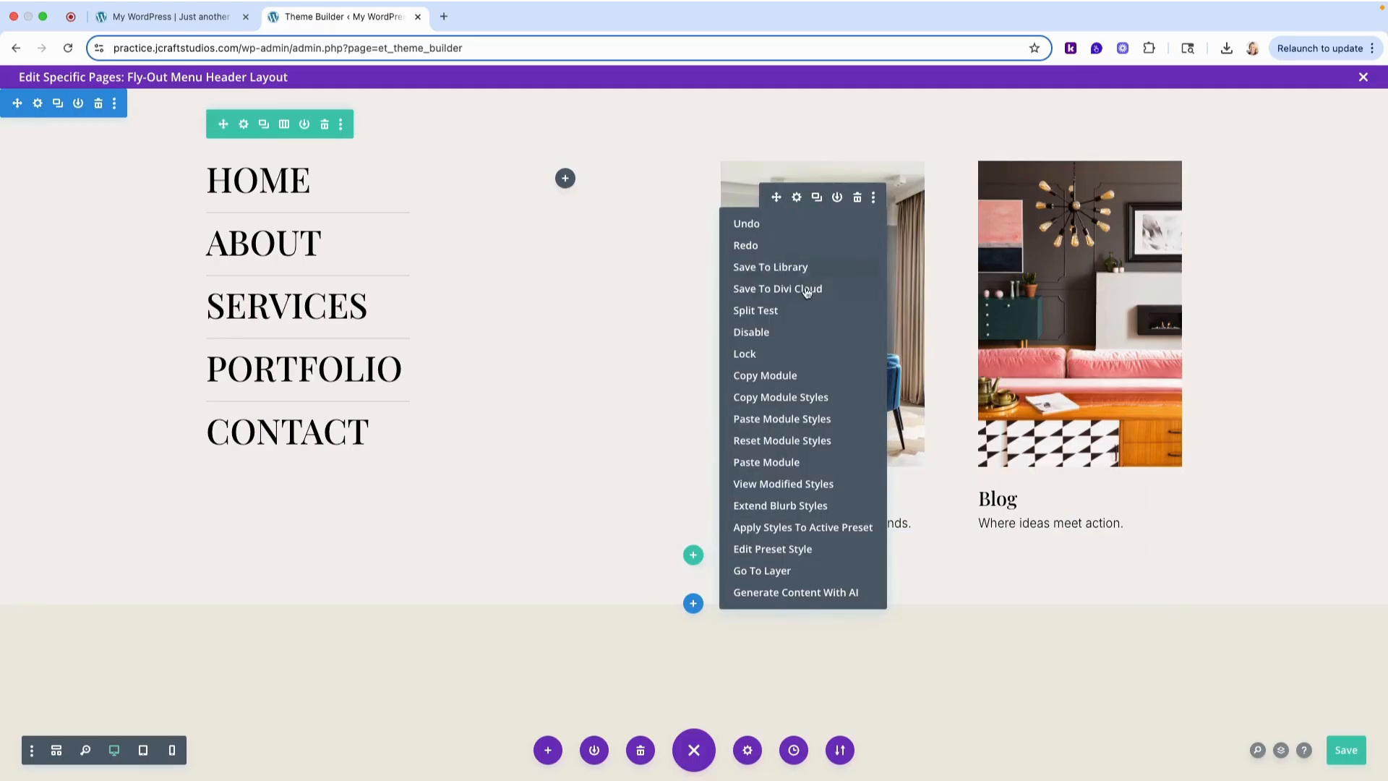
{"action": "left_click", "coordinate": [809, 418]}
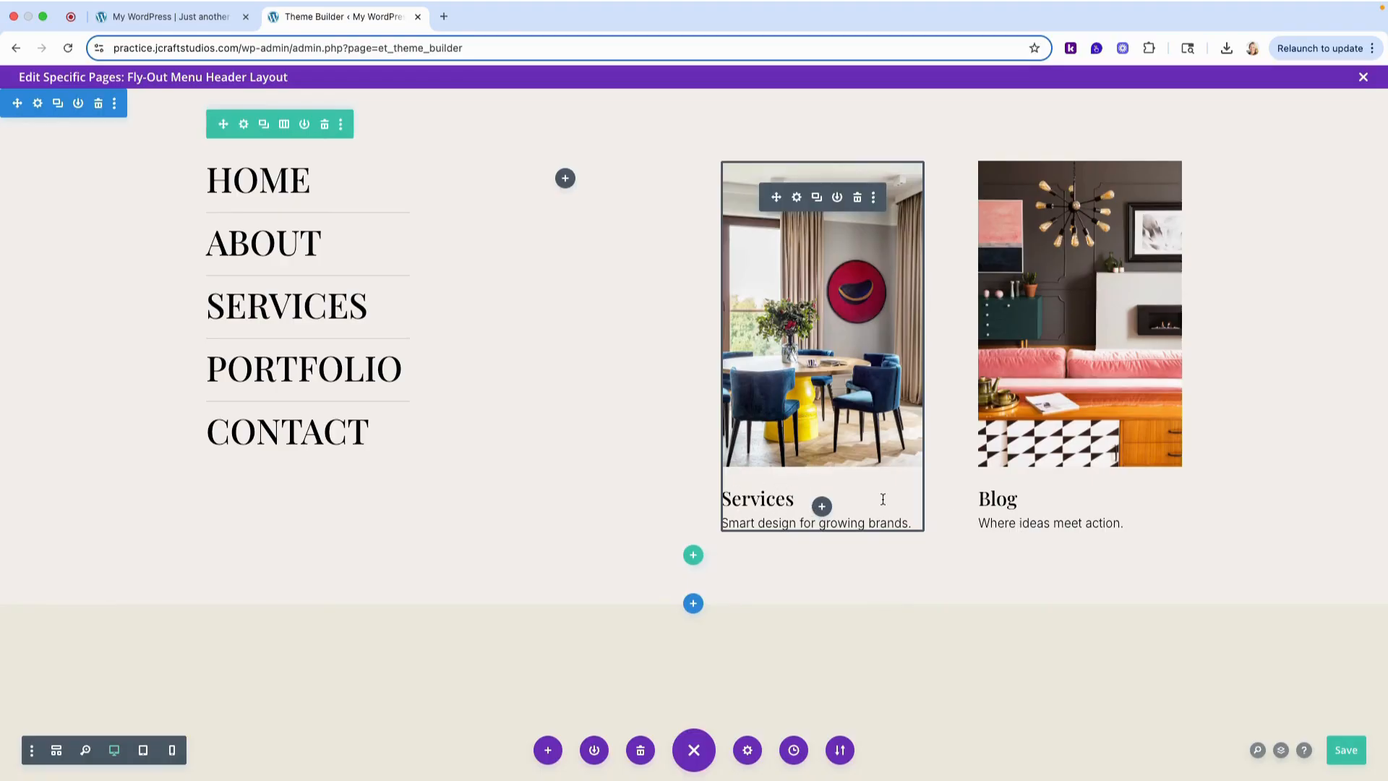
{"action": "left_click", "coordinate": [1345, 750]}
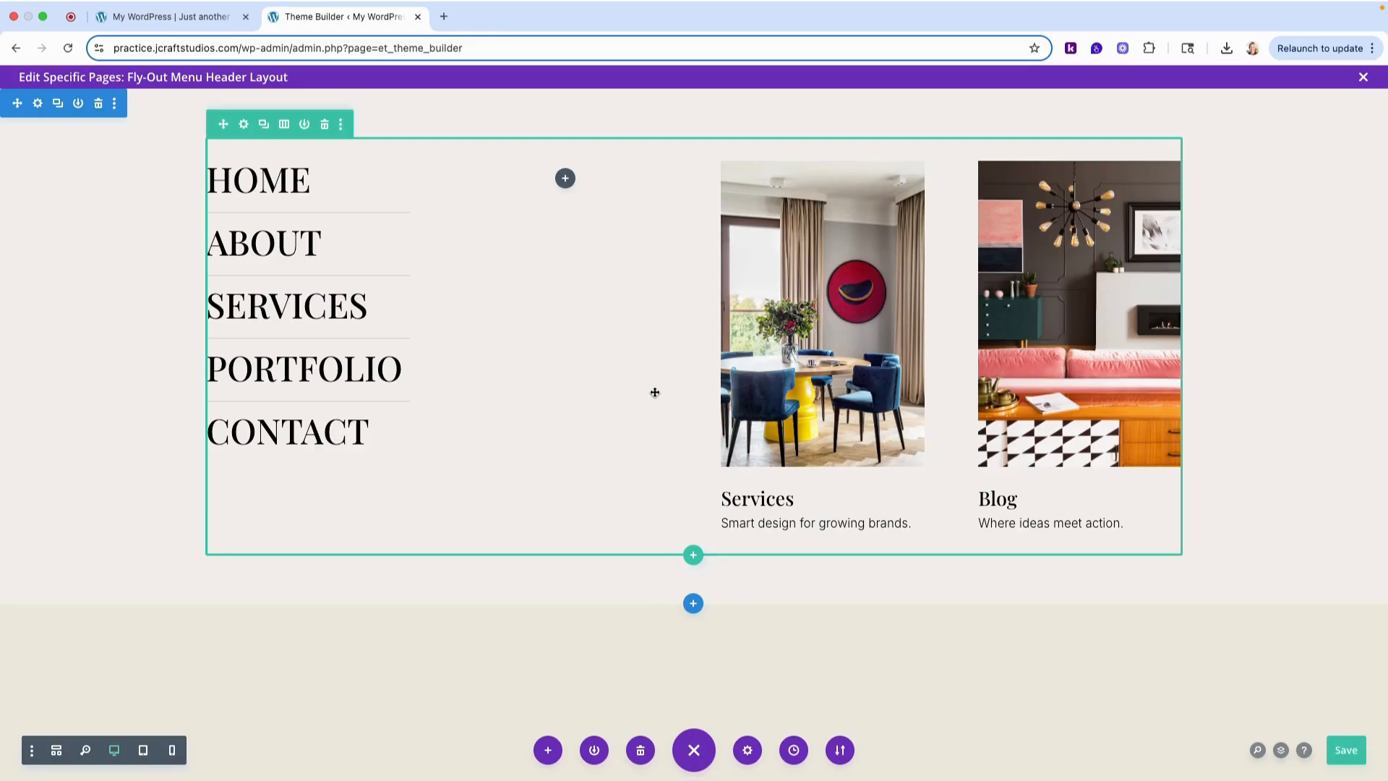
- Insert a single-column row below the menu and blurb columns and add an Image module to it
{"action": "left_click", "coordinate": [696, 558]}
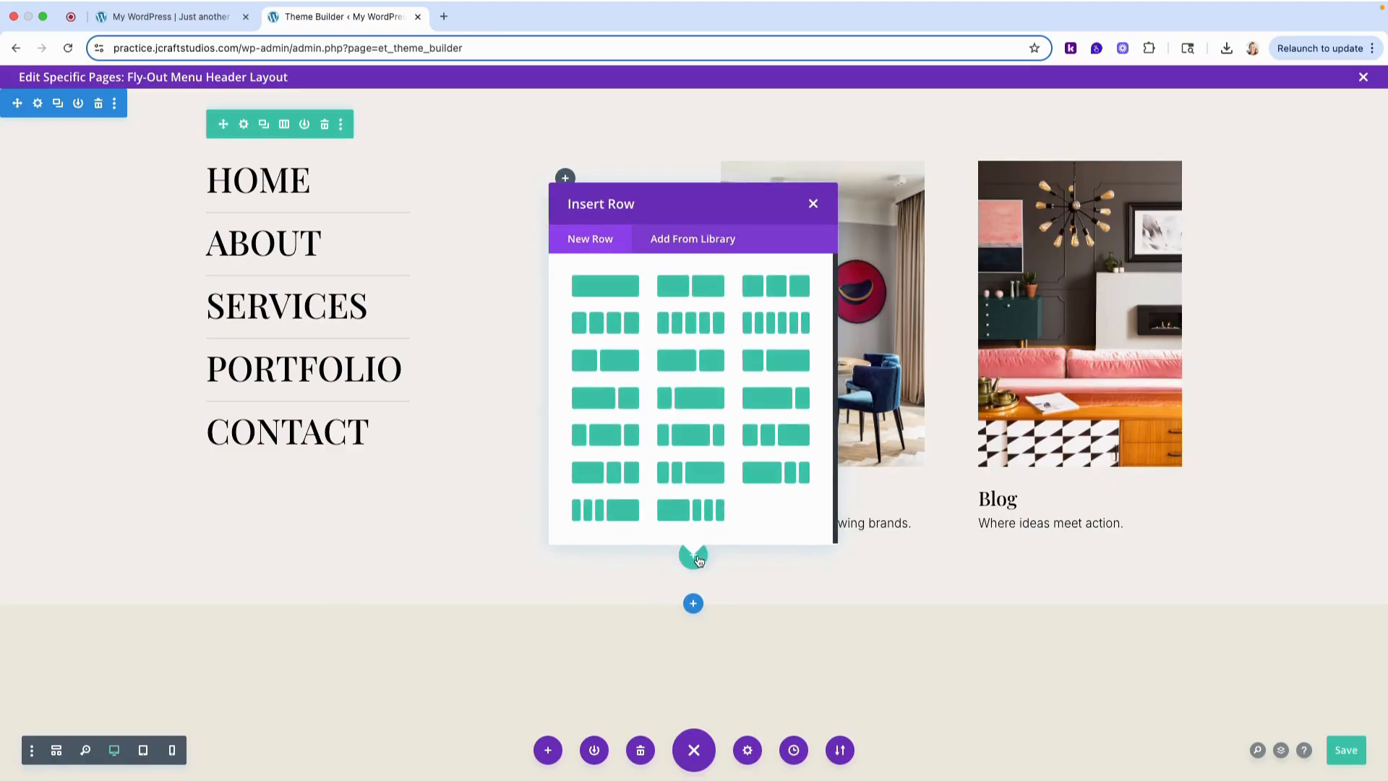
{"action": "left_click", "coordinate": [605, 286]}
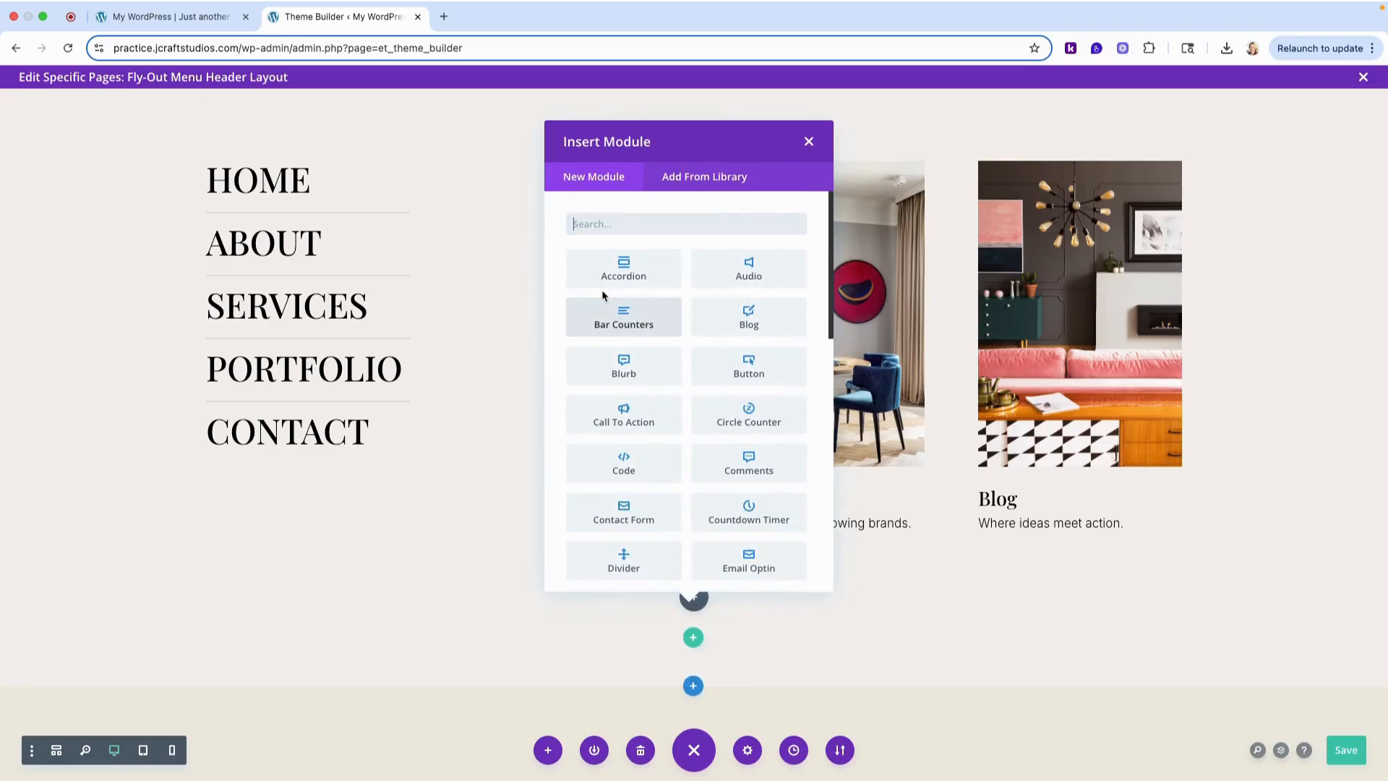
{"action": "type", "text": "image"}
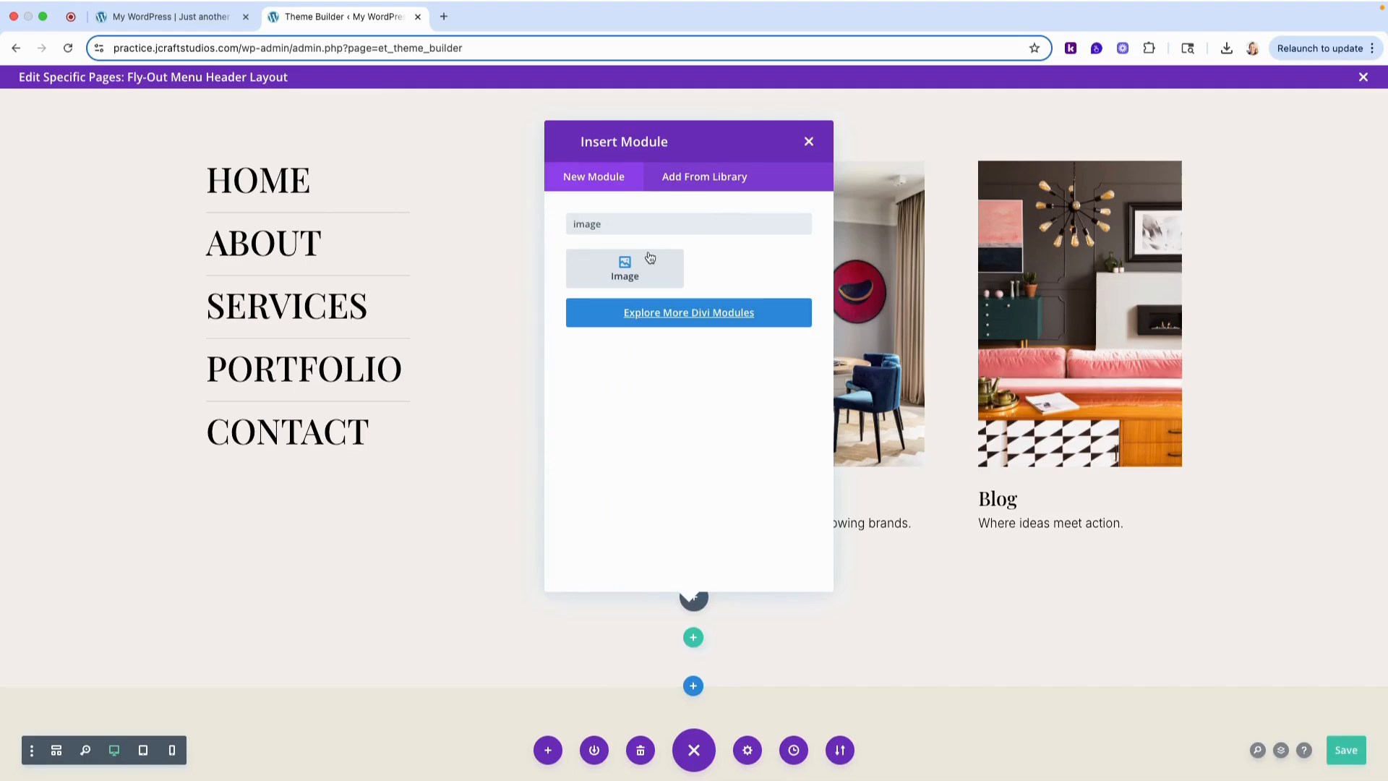
{"action": "left_click", "coordinate": [649, 257]}
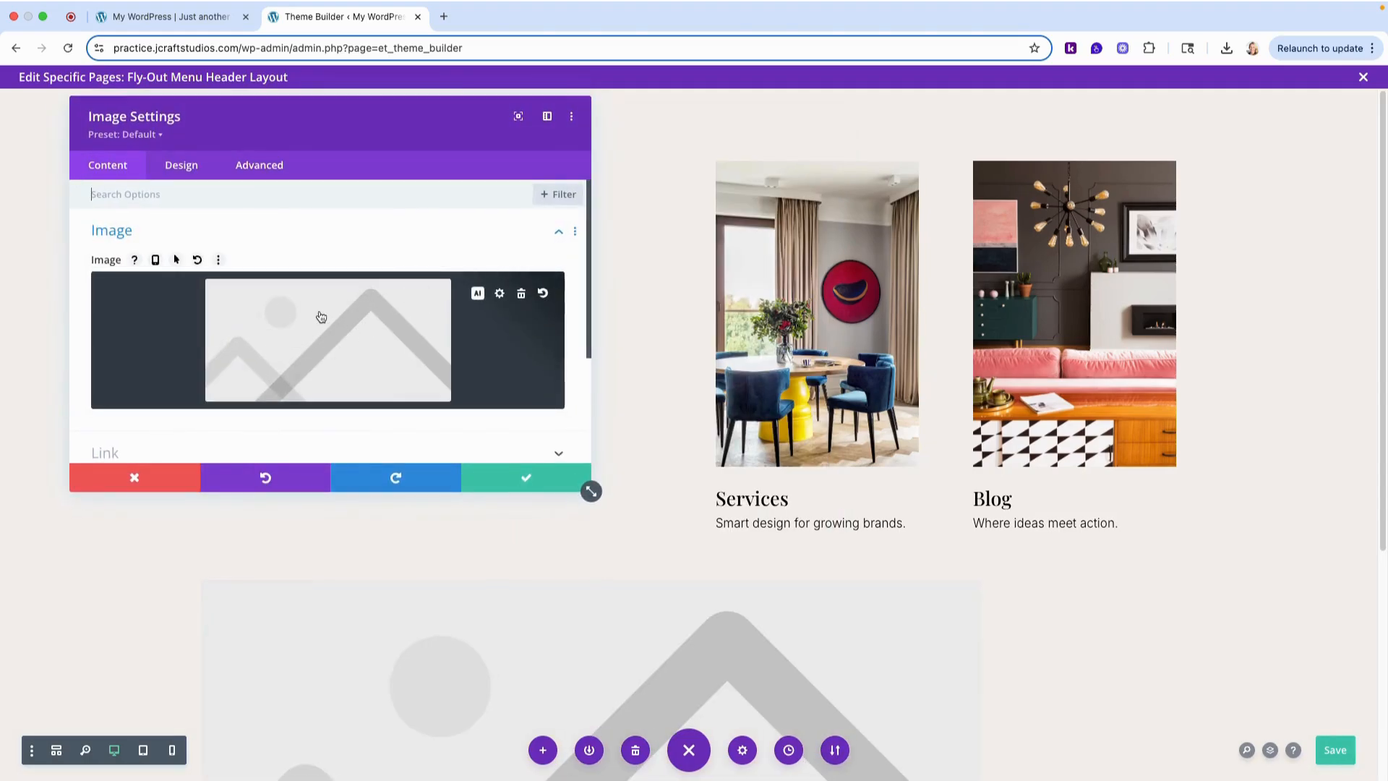
- Set the new module's image to the black UJE hexagon logo from the media library
{"action": "left_click", "coordinate": [319, 314]}
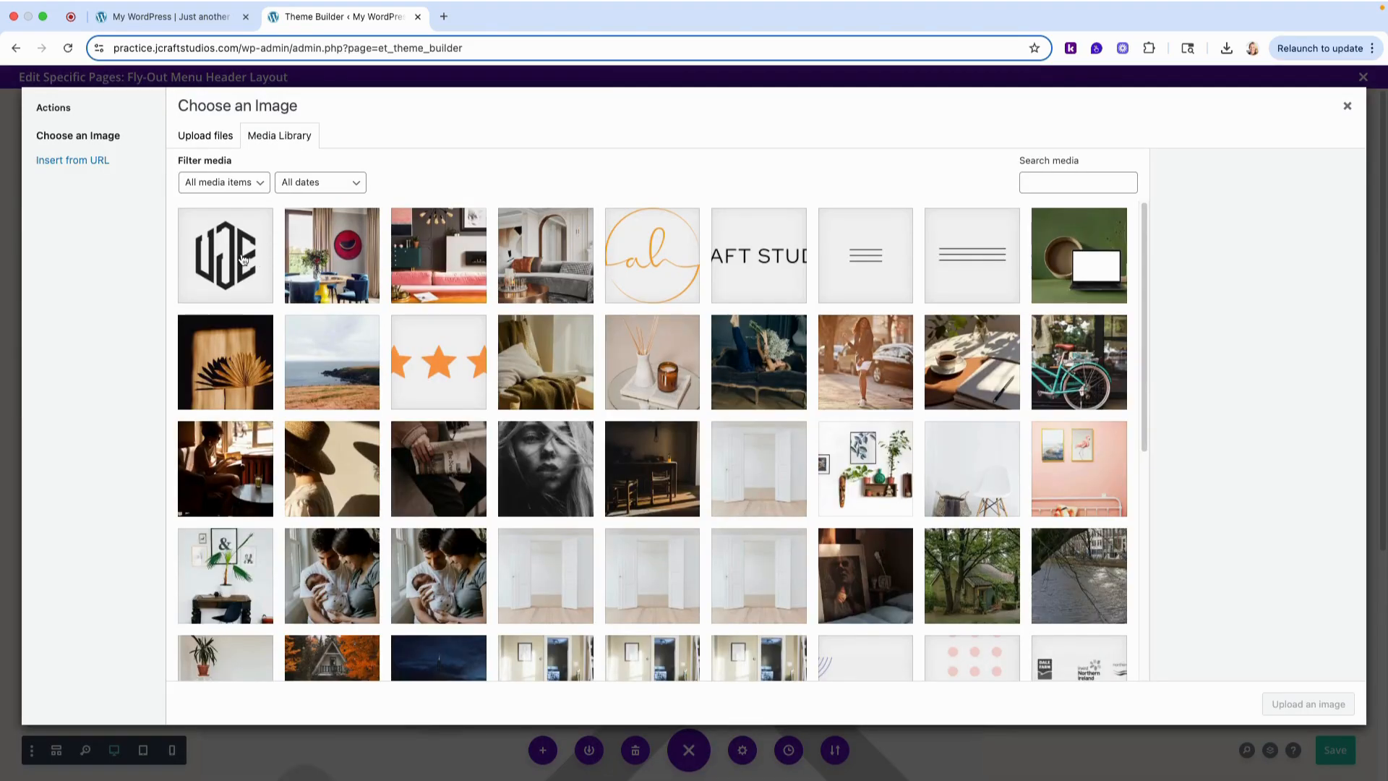
{"action": "left_click", "coordinate": [242, 258]}
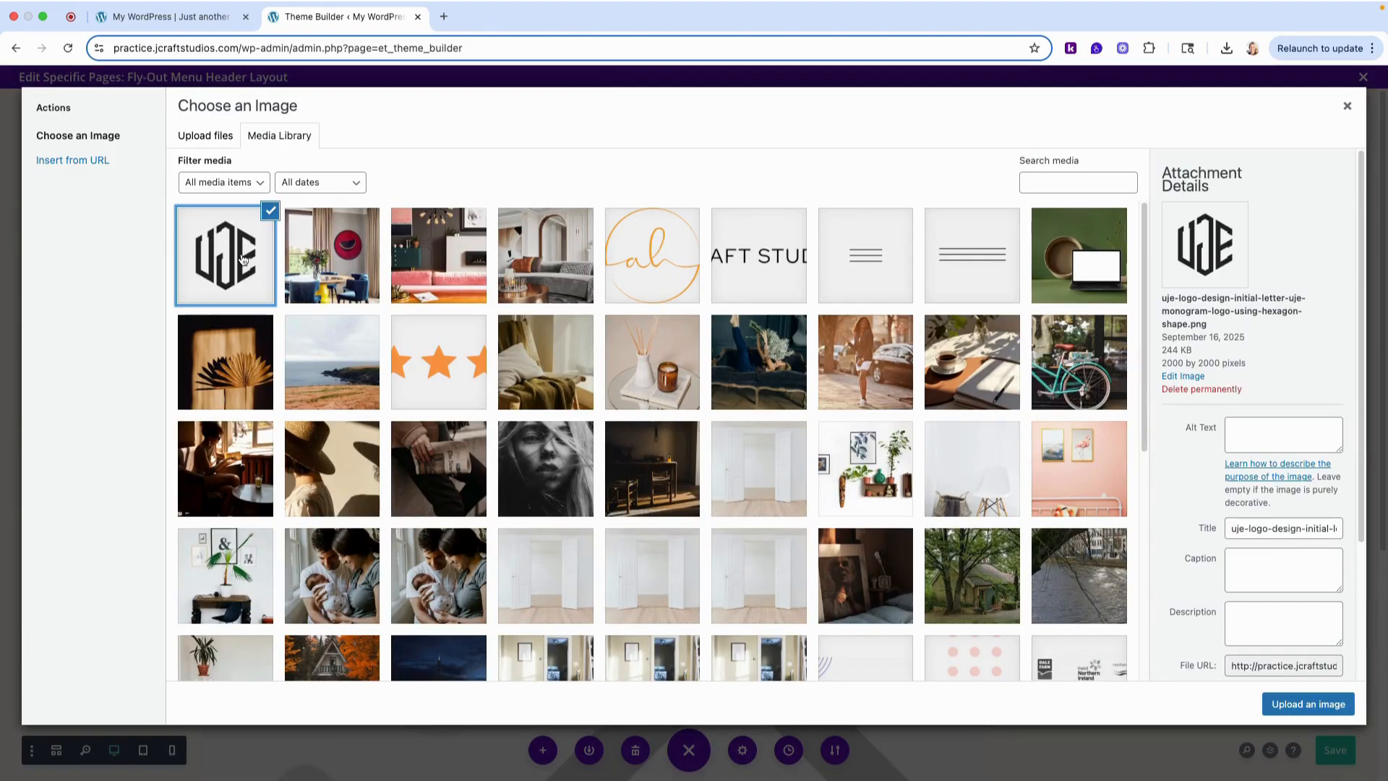
{"action": "left_click", "coordinate": [1331, 712]}
- Reduce the logo image's width to 11% in its sizing settings
{"action": "scroll", "coordinate": [1118, 541], "scroll_direction": "down", "scroll_amount": 4}
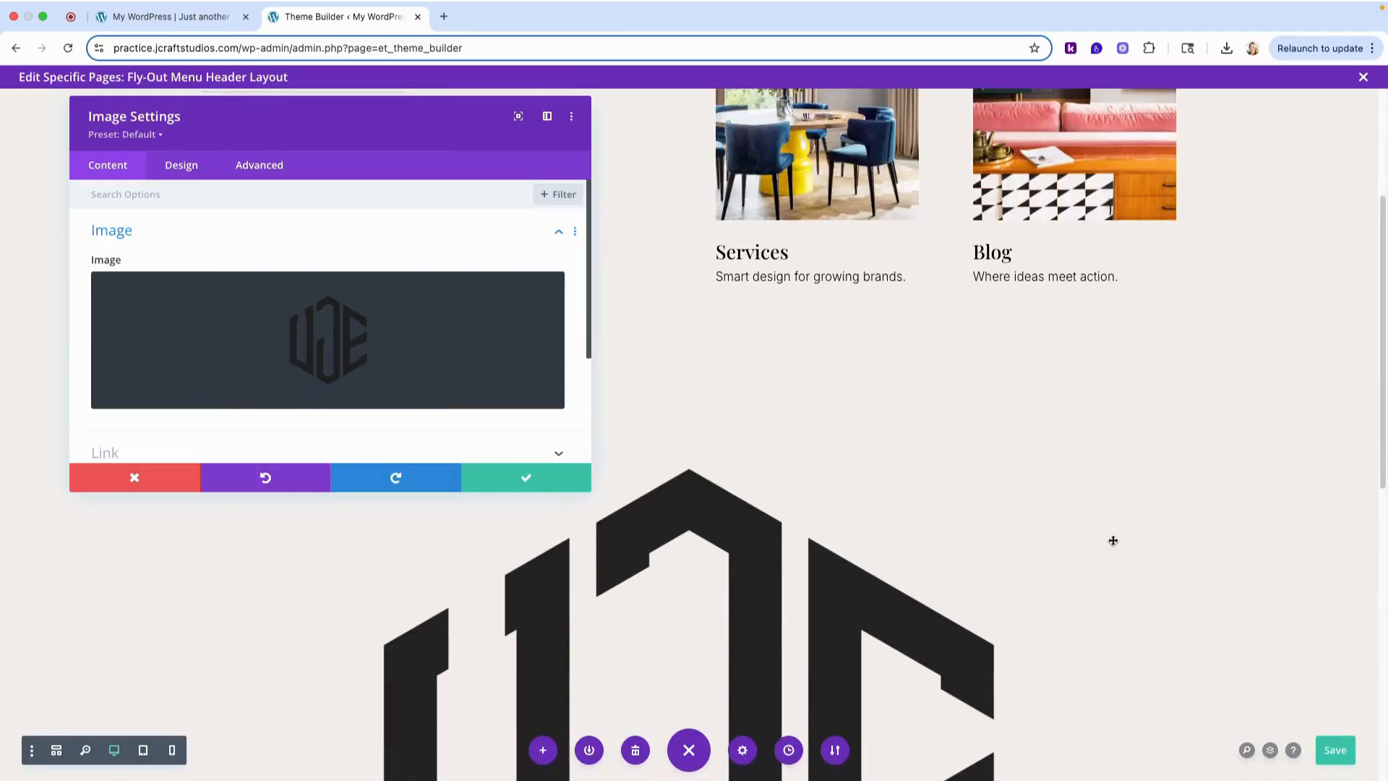
{"action": "left_click", "coordinate": [184, 170]}
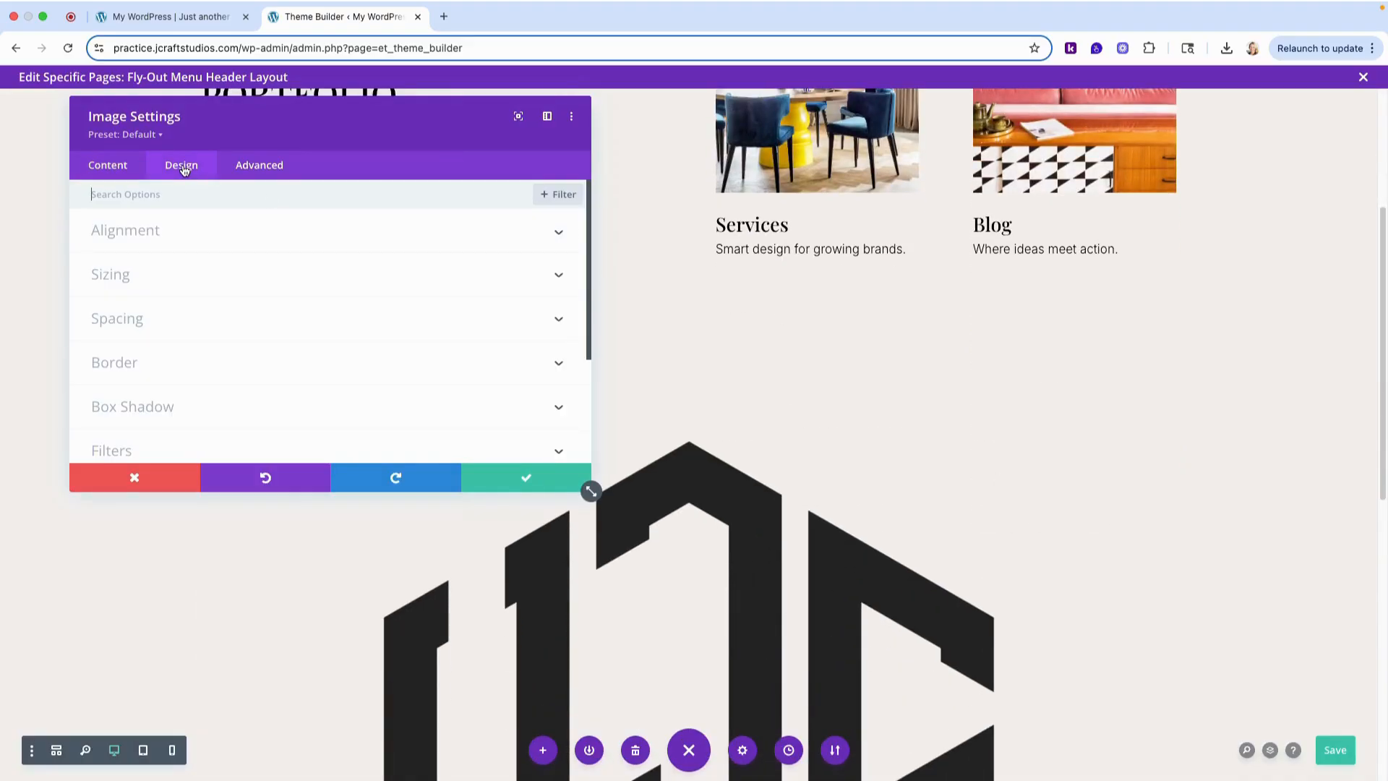
{"action": "left_click", "coordinate": [141, 279]}
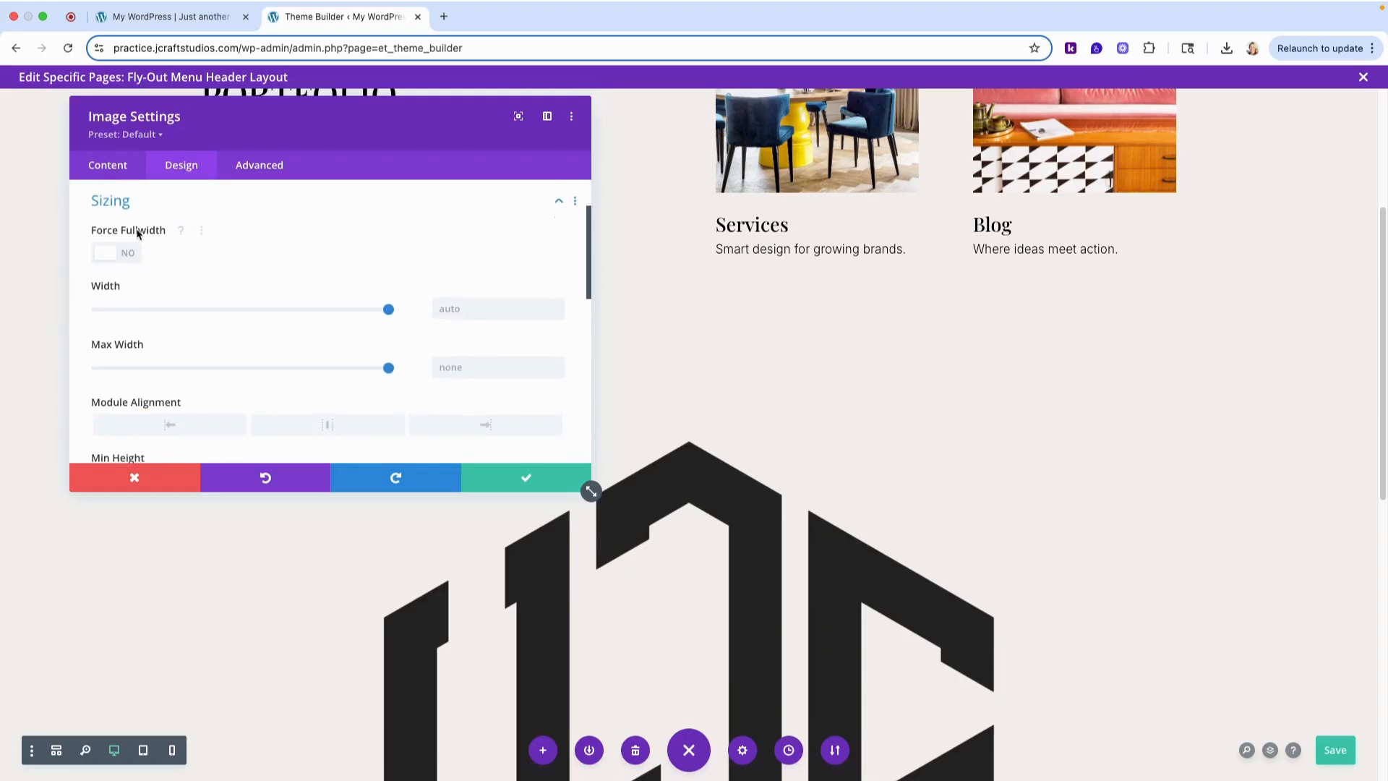
{"action": "left_click_drag", "start_coordinate": [380, 312], "coordinate": [170, 312]}
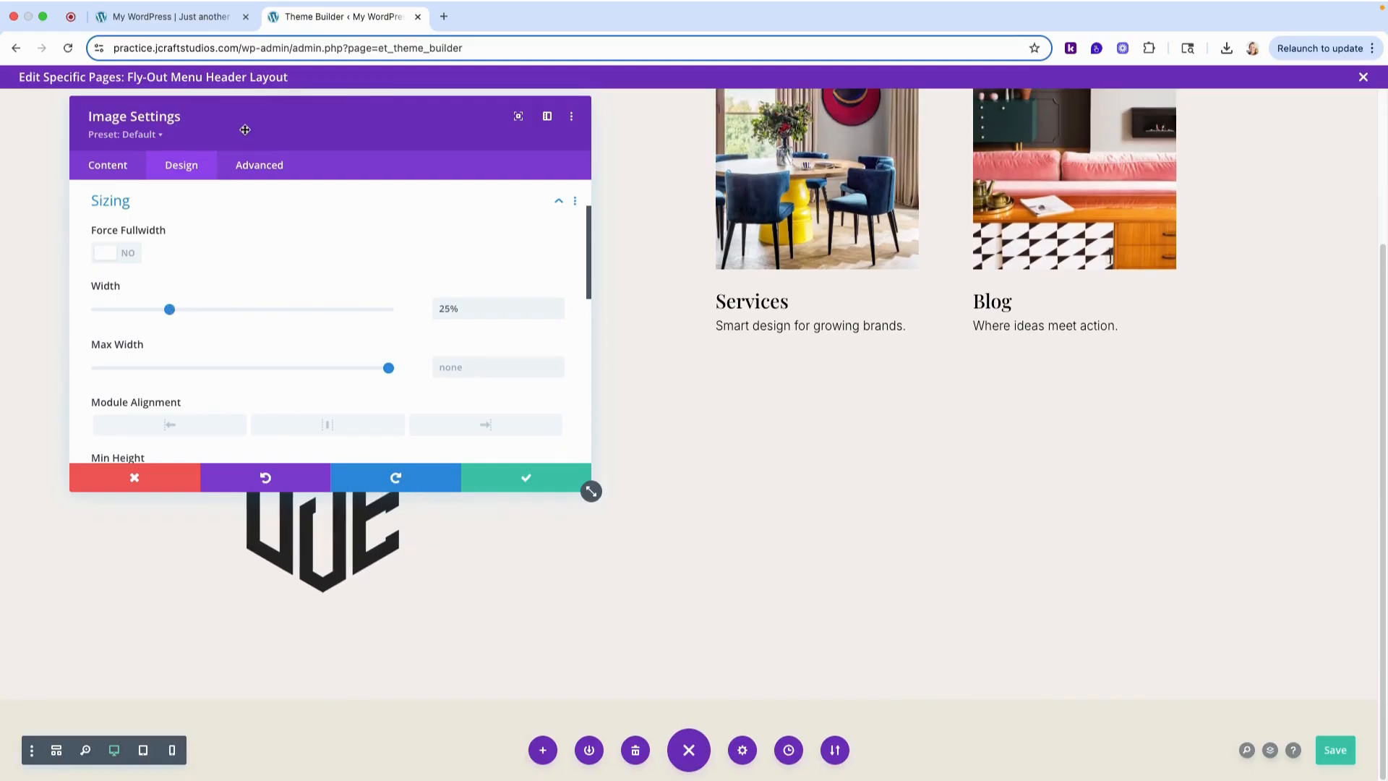
{"action": "left_click_drag", "start_coordinate": [242, 128], "coordinate": [829, 147]}
{"action": "left_click_drag", "start_coordinate": [757, 331], "coordinate": [717, 331]}
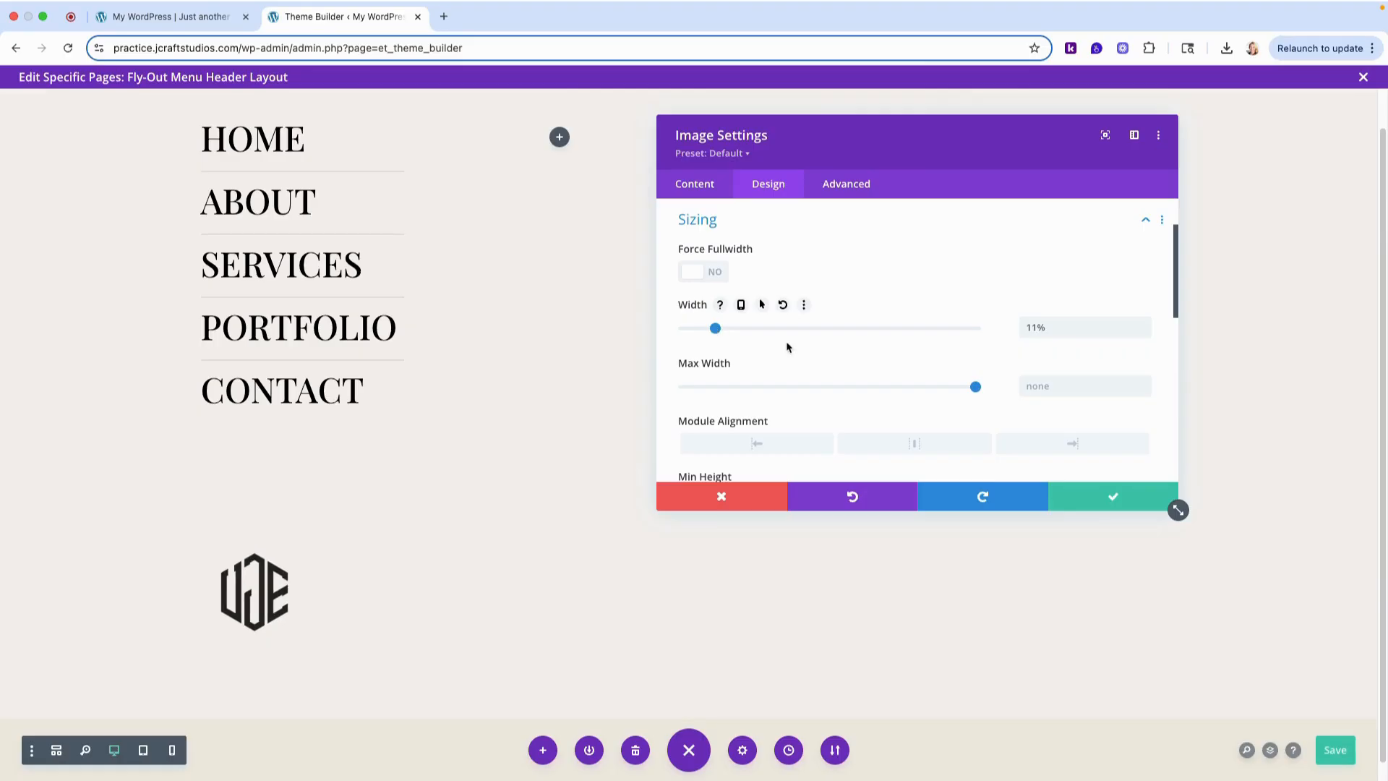
- Center the logo's module alignment, accept the image settings and save the header layout
{"action": "scroll", "coordinate": [708, 384], "scroll_direction": "down", "scroll_amount": 3}
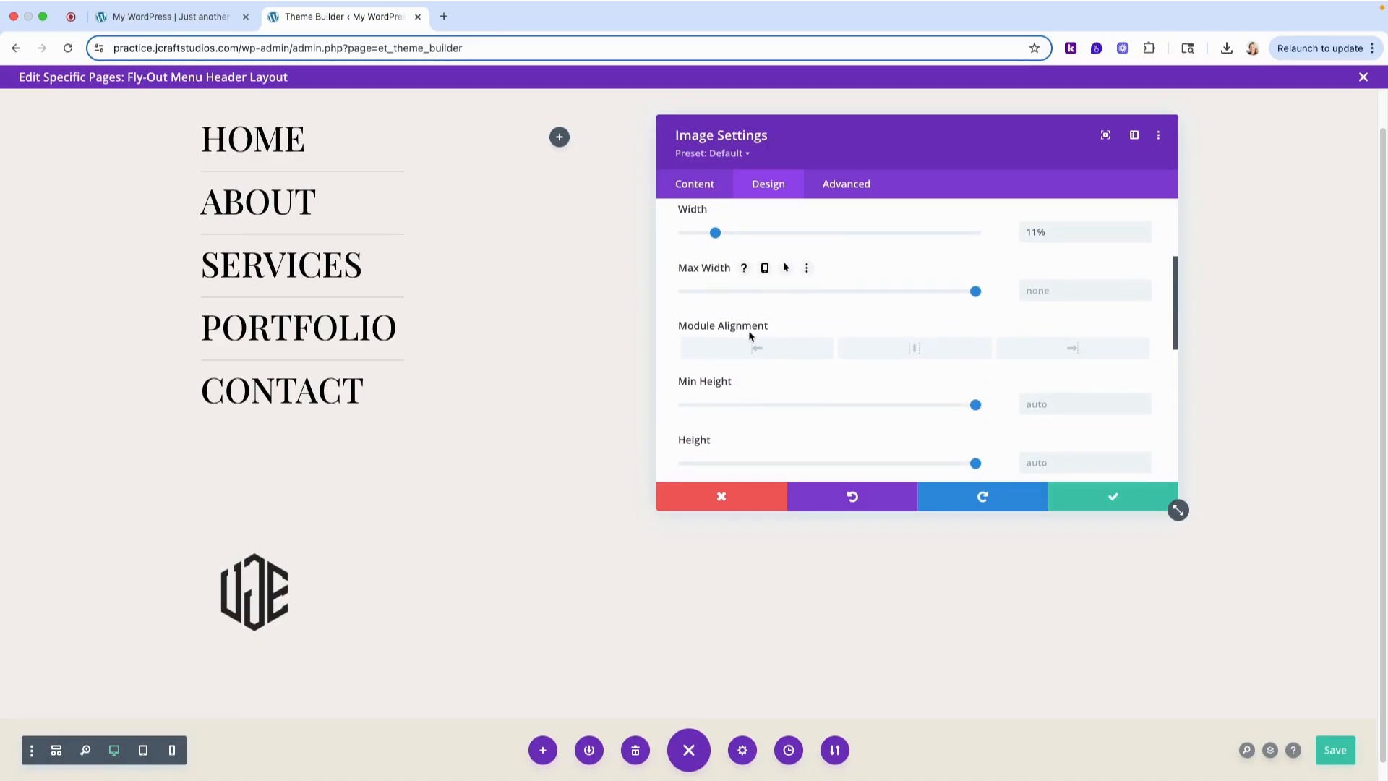
{"action": "left_click", "coordinate": [928, 354]}
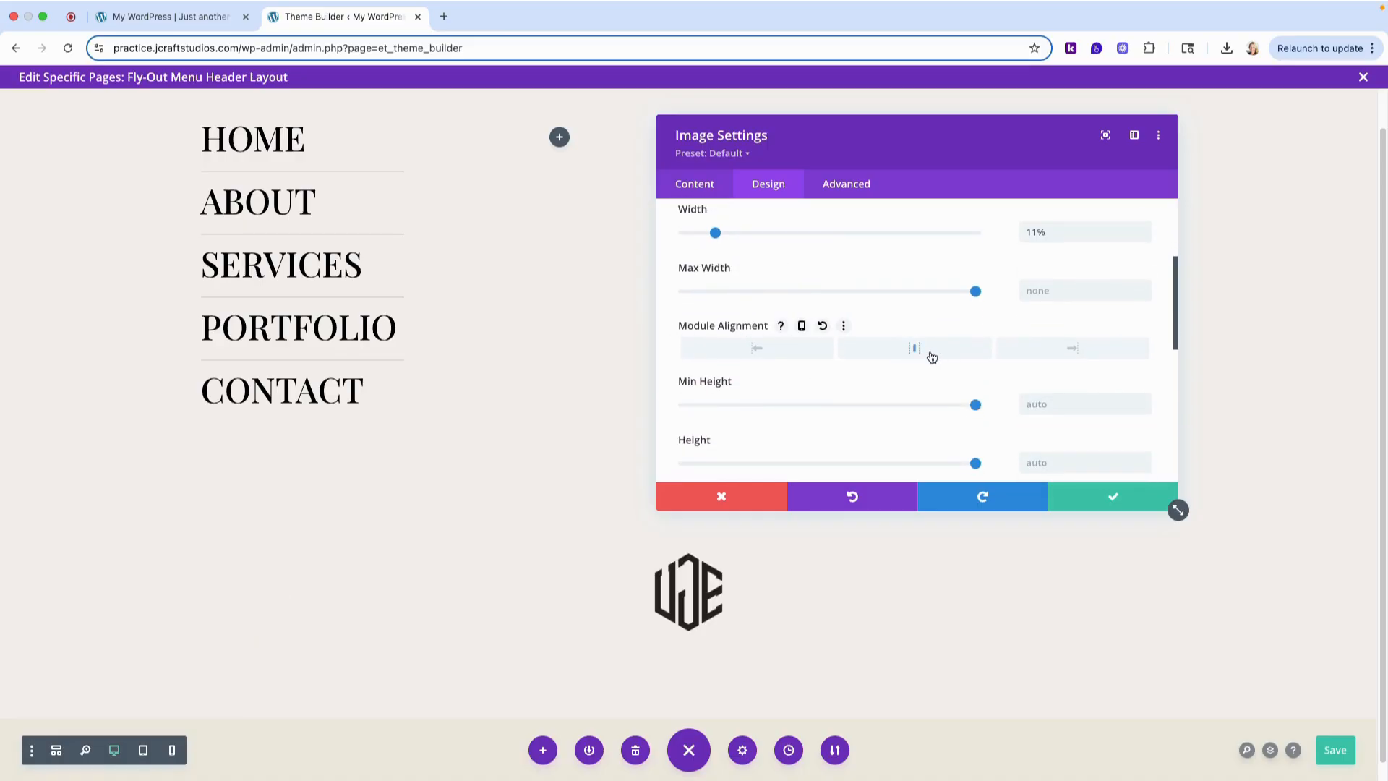
{"action": "left_click", "coordinate": [1120, 499]}
{"action": "left_click", "coordinate": [1339, 751]}
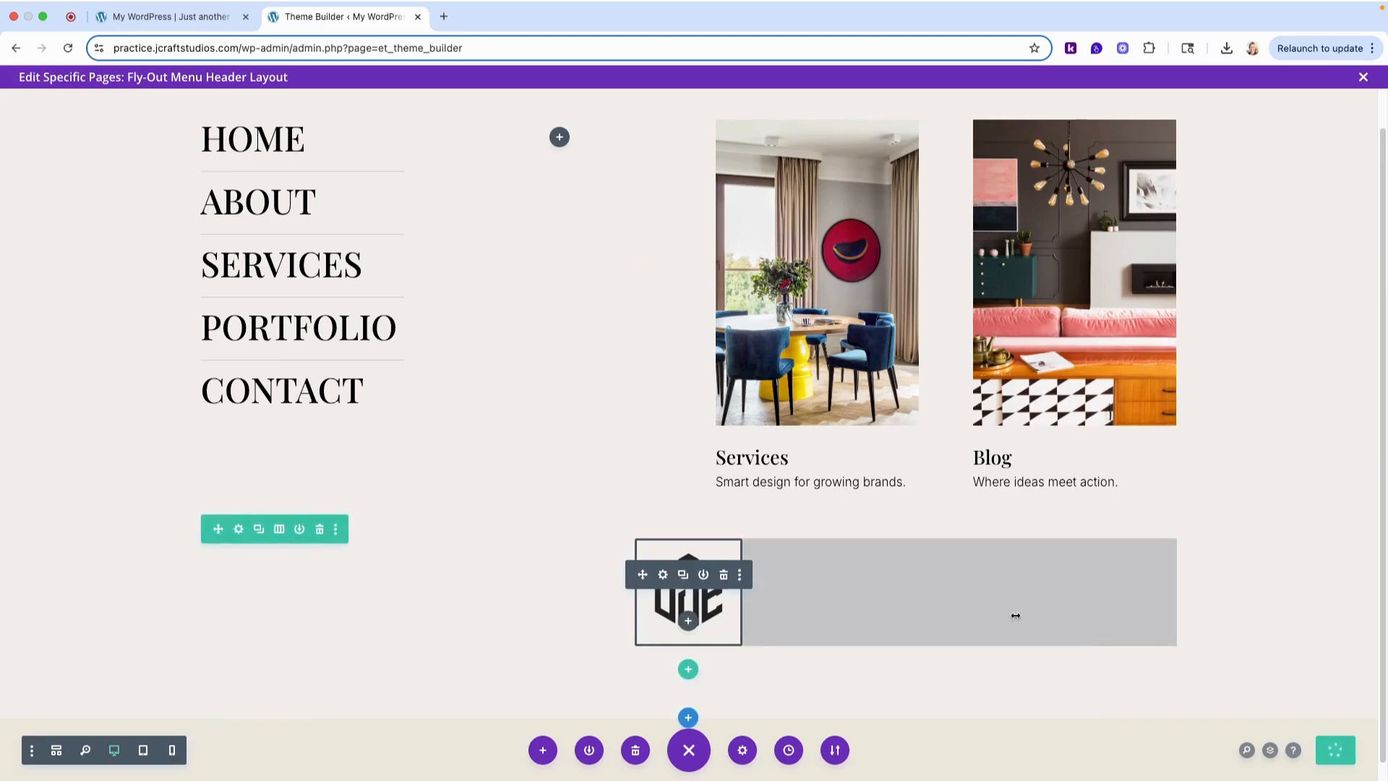
- Move the logo row above the menu links row, remove its top padding and save the layout
{"action": "mouse_move", "coordinate": [350, 564]}
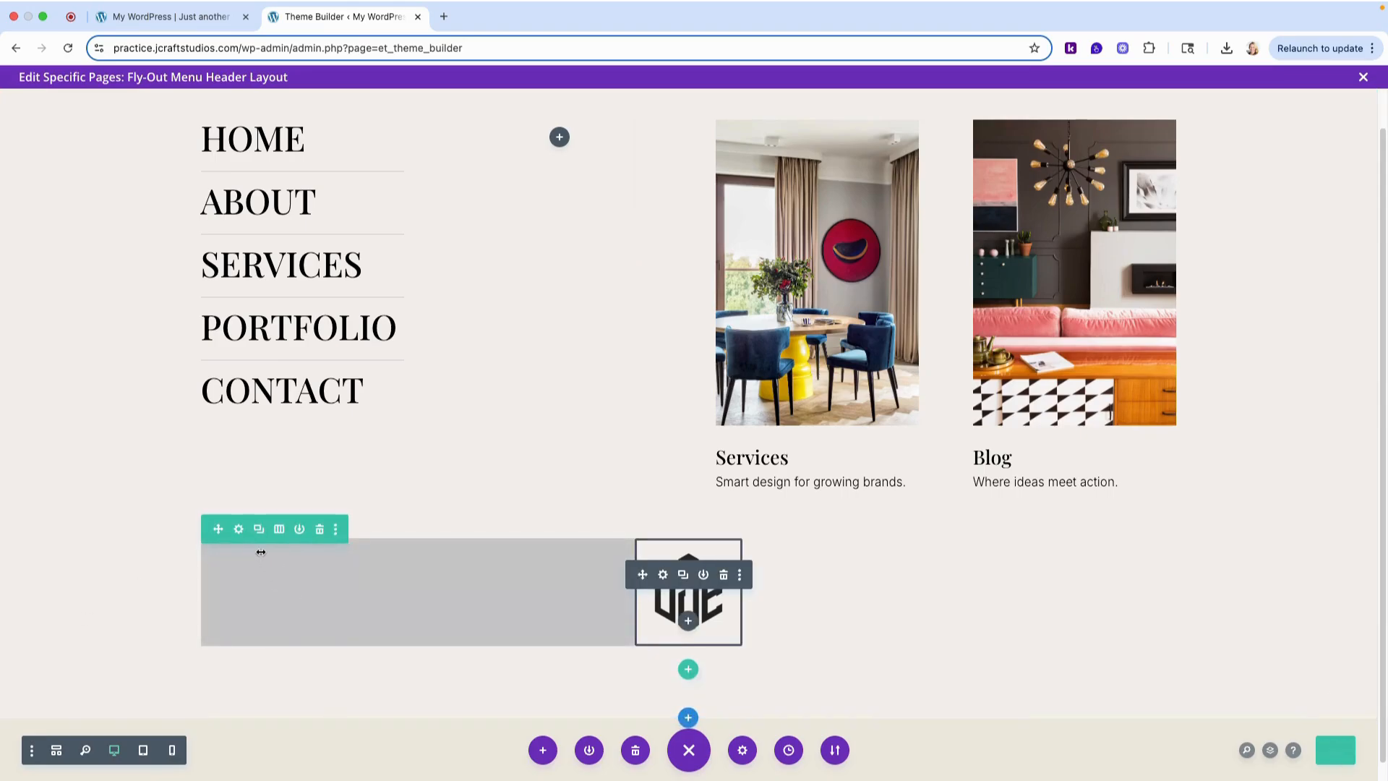
{"action": "left_click_drag", "start_coordinate": [215, 532], "coordinate": [355, 514]}
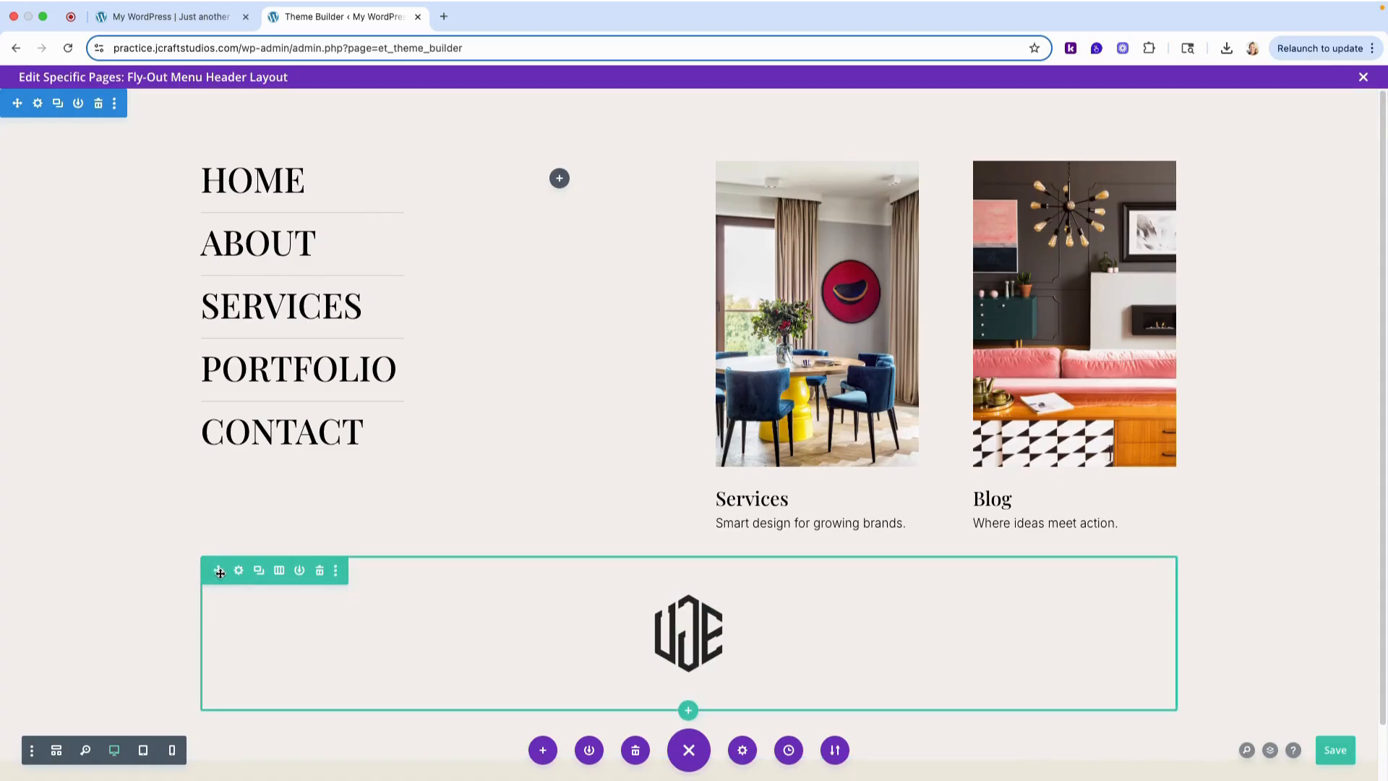
{"action": "left_click_drag", "start_coordinate": [219, 573], "coordinate": [244, 148]}
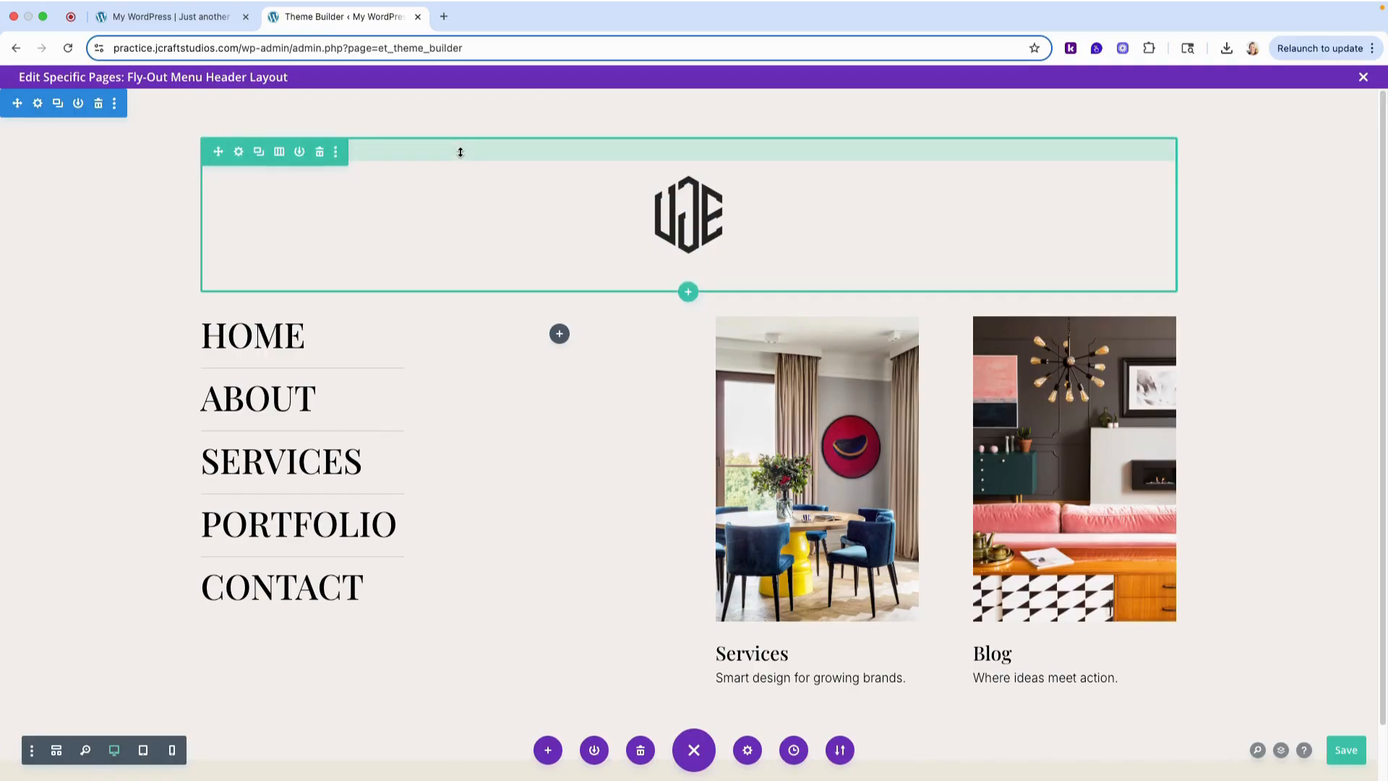
{"action": "left_click_drag", "start_coordinate": [461, 151], "coordinate": [462, 124]}
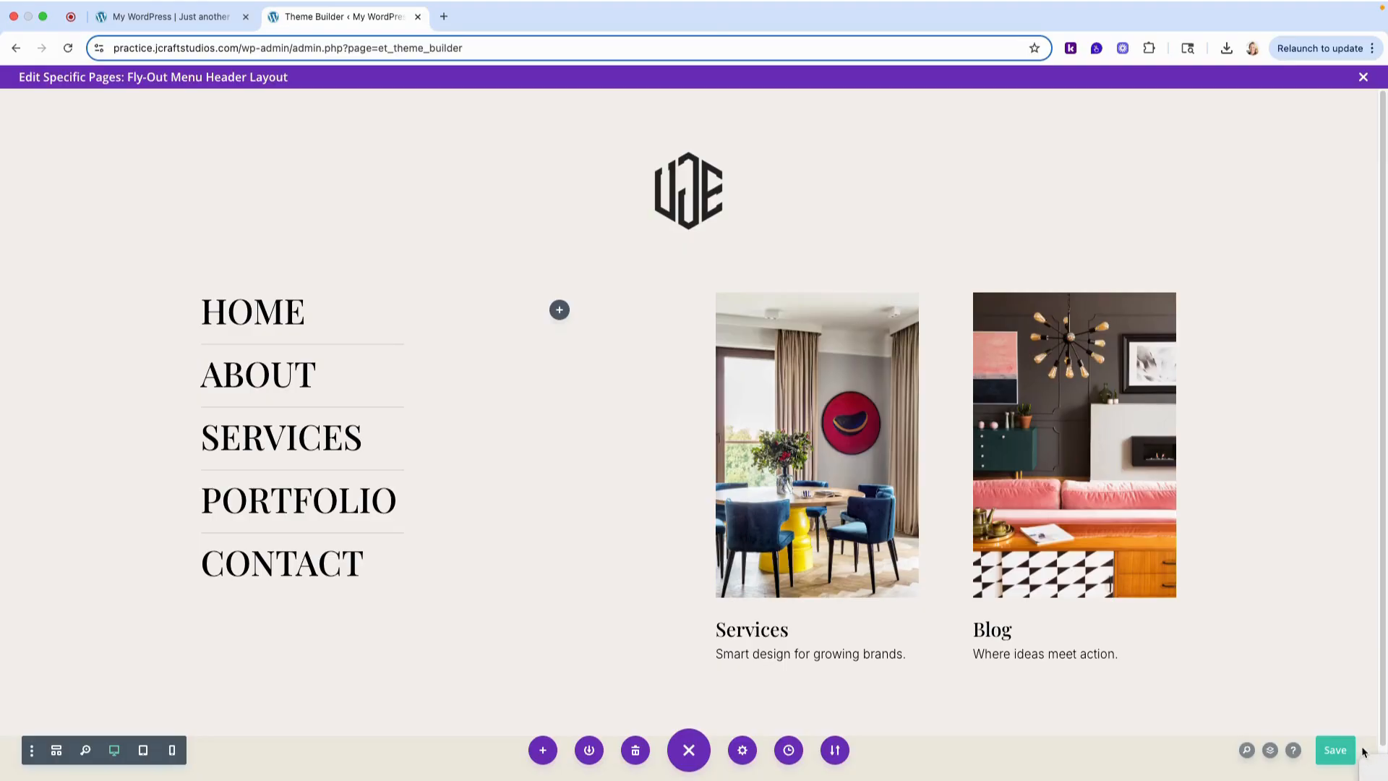
{"action": "left_click", "coordinate": [1328, 753]}
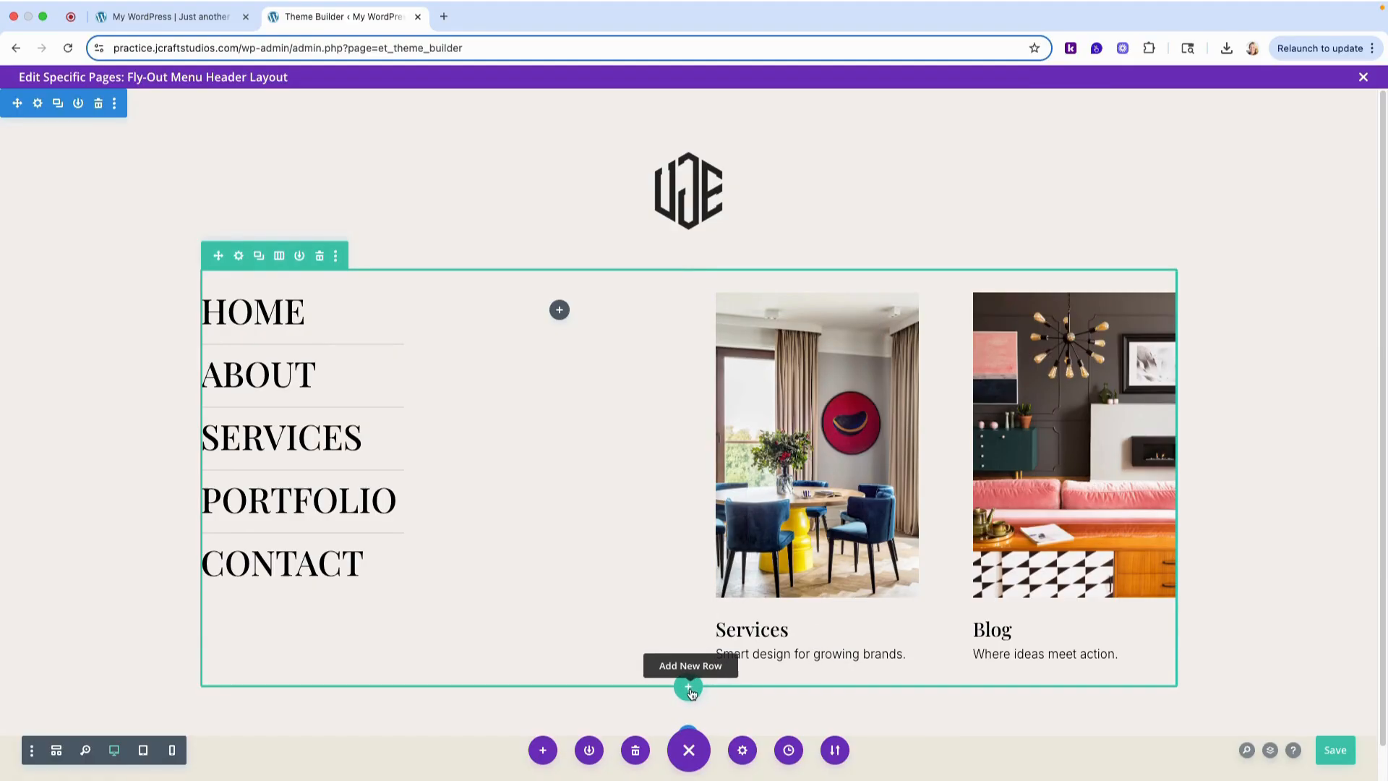
- Insert a single-column row below the menu and blurbs row and add a Social Media Follow module to it
{"action": "left_click", "coordinate": [690, 690]}
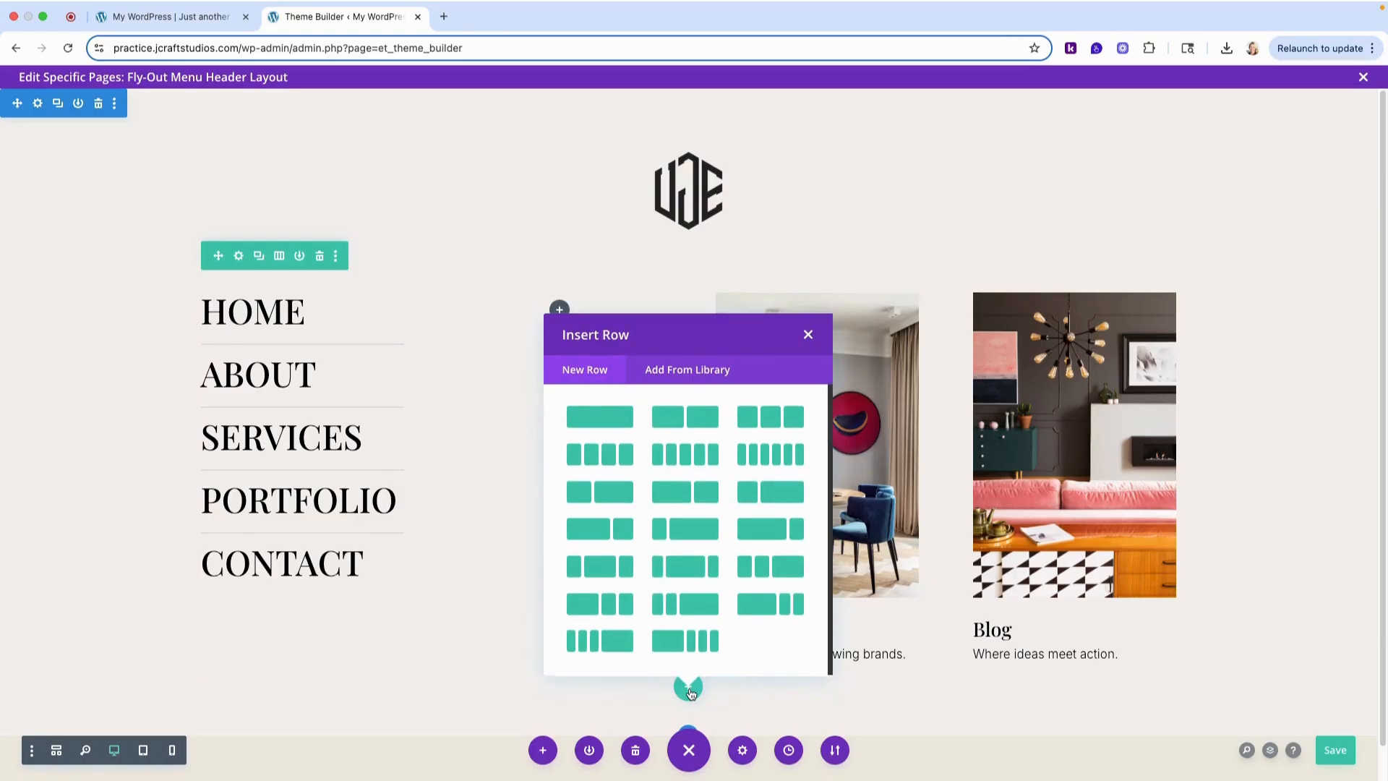
{"action": "left_click", "coordinate": [597, 422]}
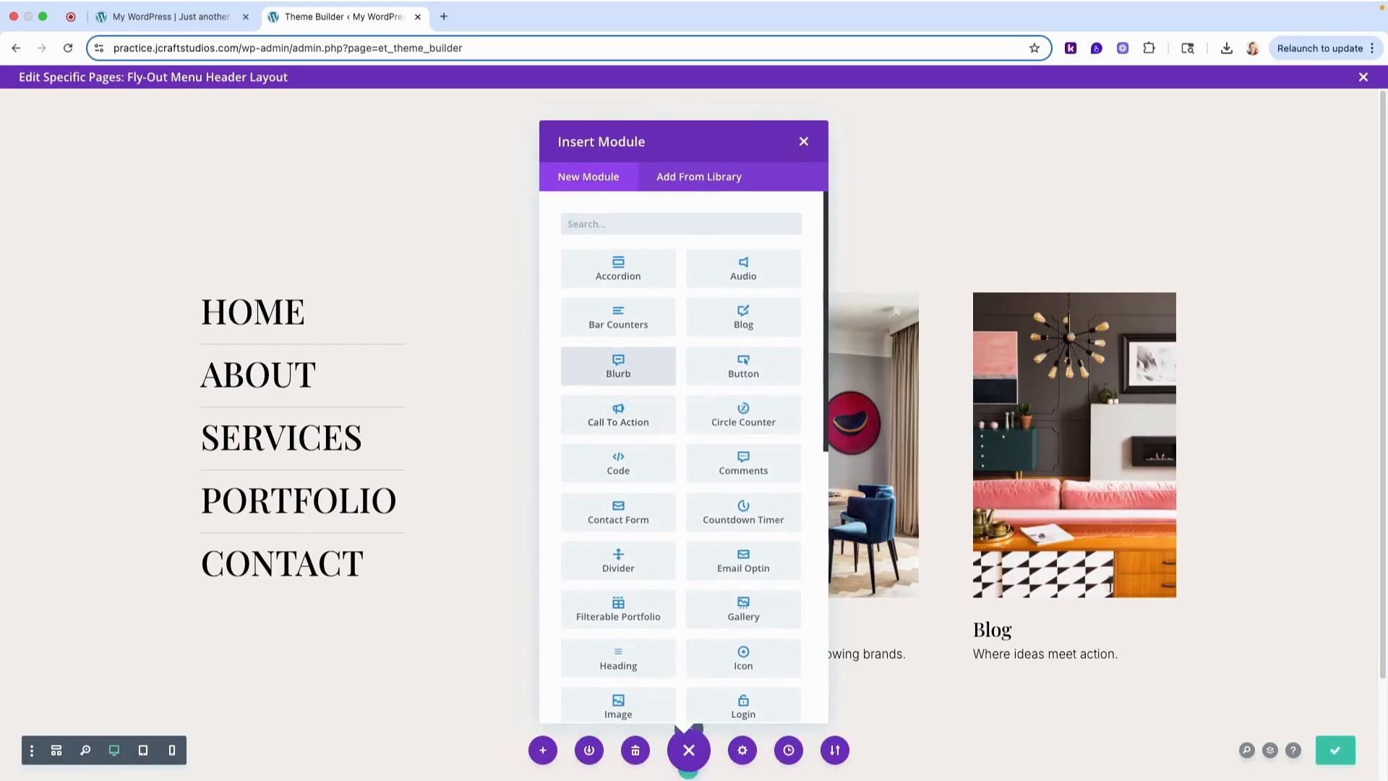
{"action": "type", "text": "soci"}
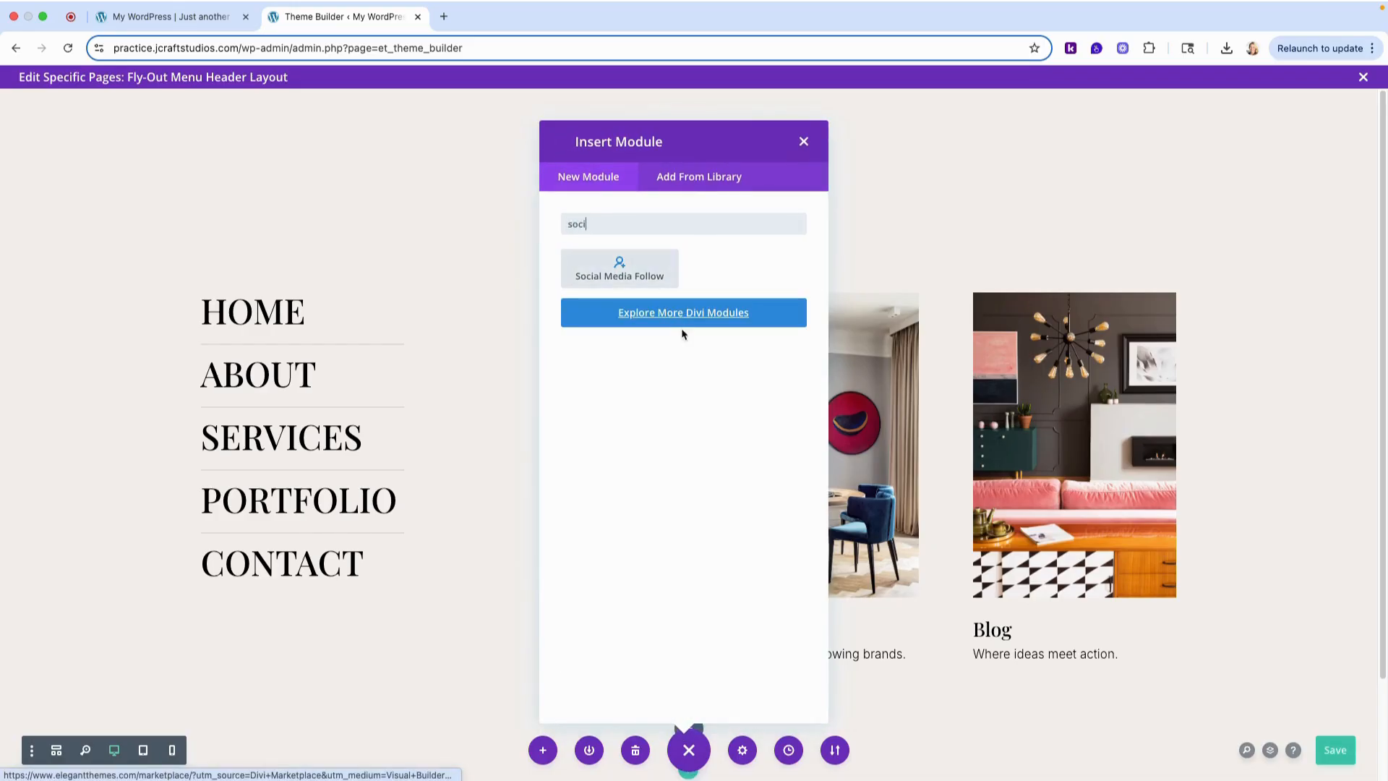
{"action": "left_click", "coordinate": [638, 263]}
{"action": "scroll", "coordinate": [571, 311], "scroll_direction": "down", "scroll_amount": 2}
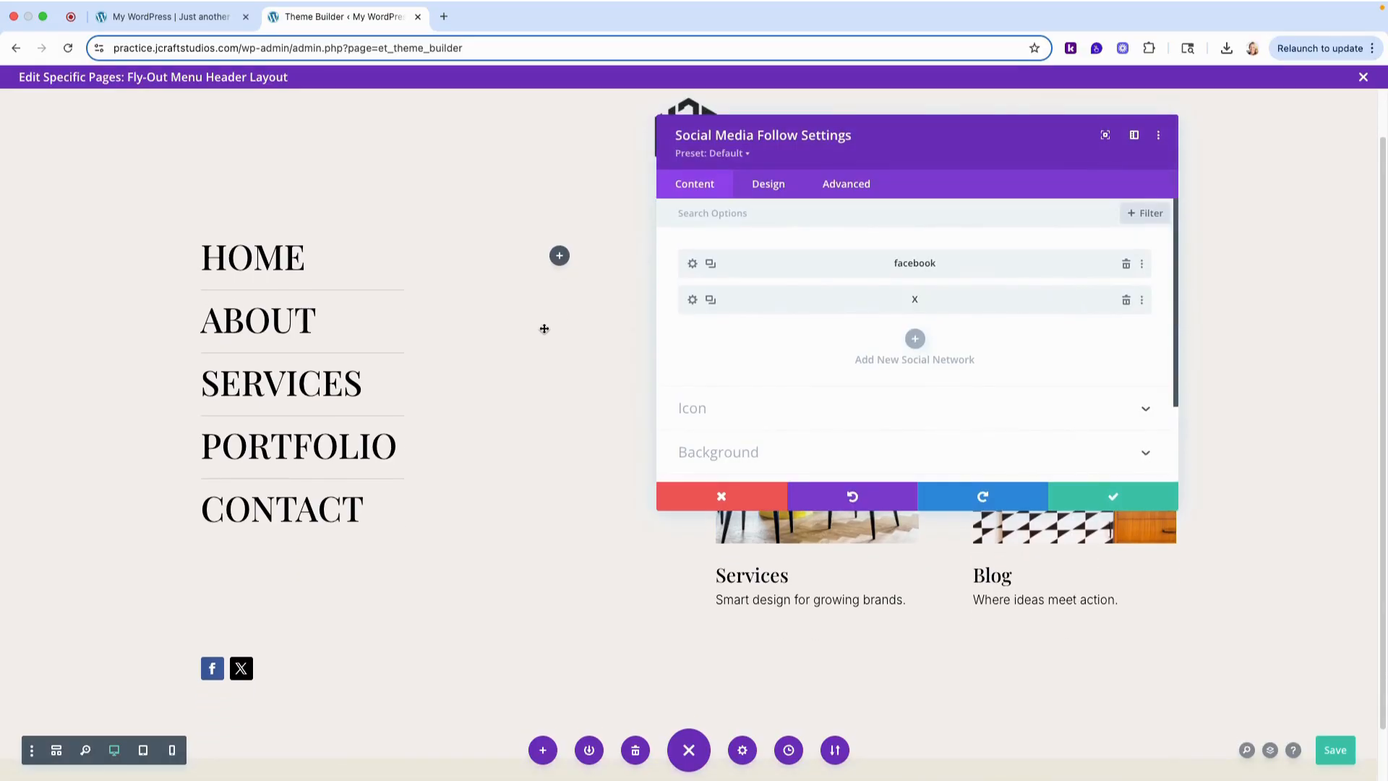
- Give the Facebook network icon a black background and 100px rounded corners on all sides
{"action": "left_click", "coordinate": [692, 266]}
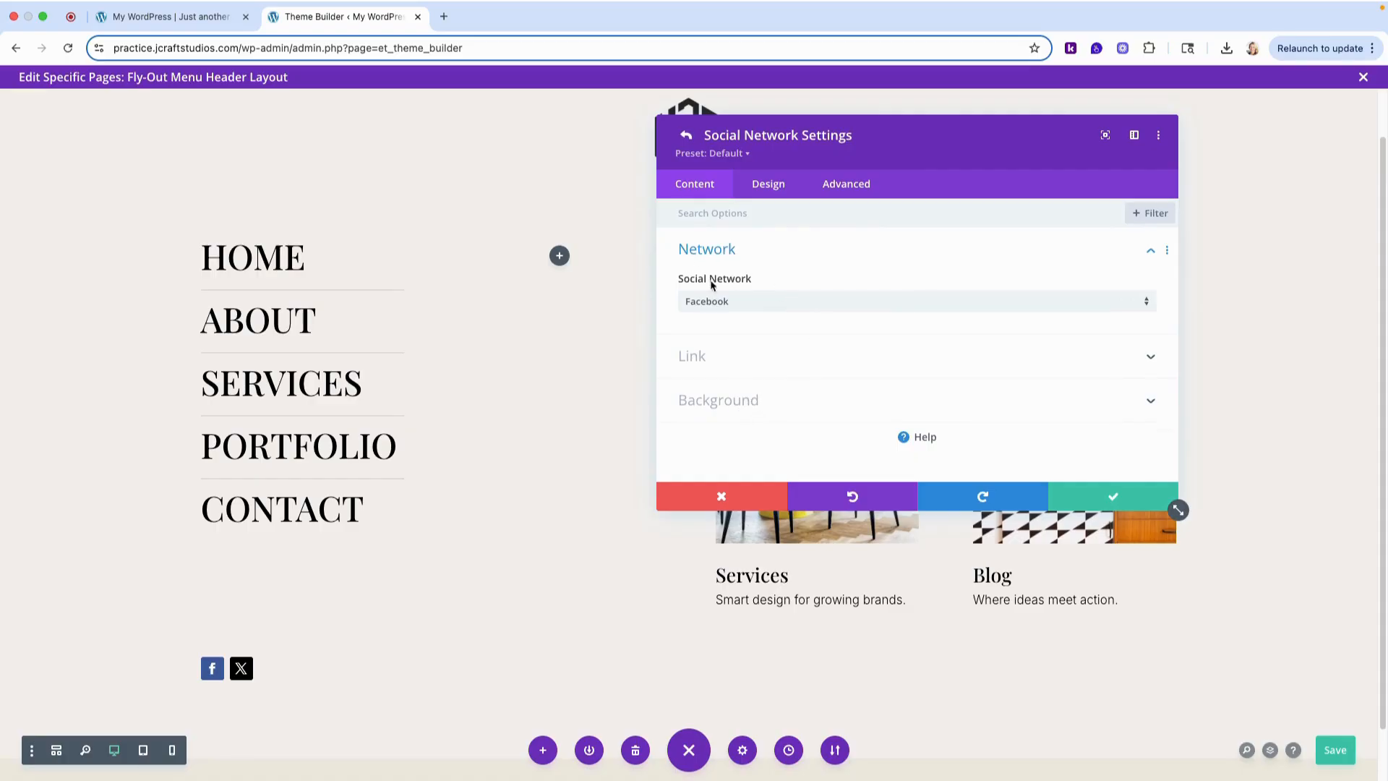
{"action": "left_click", "coordinate": [717, 400]}
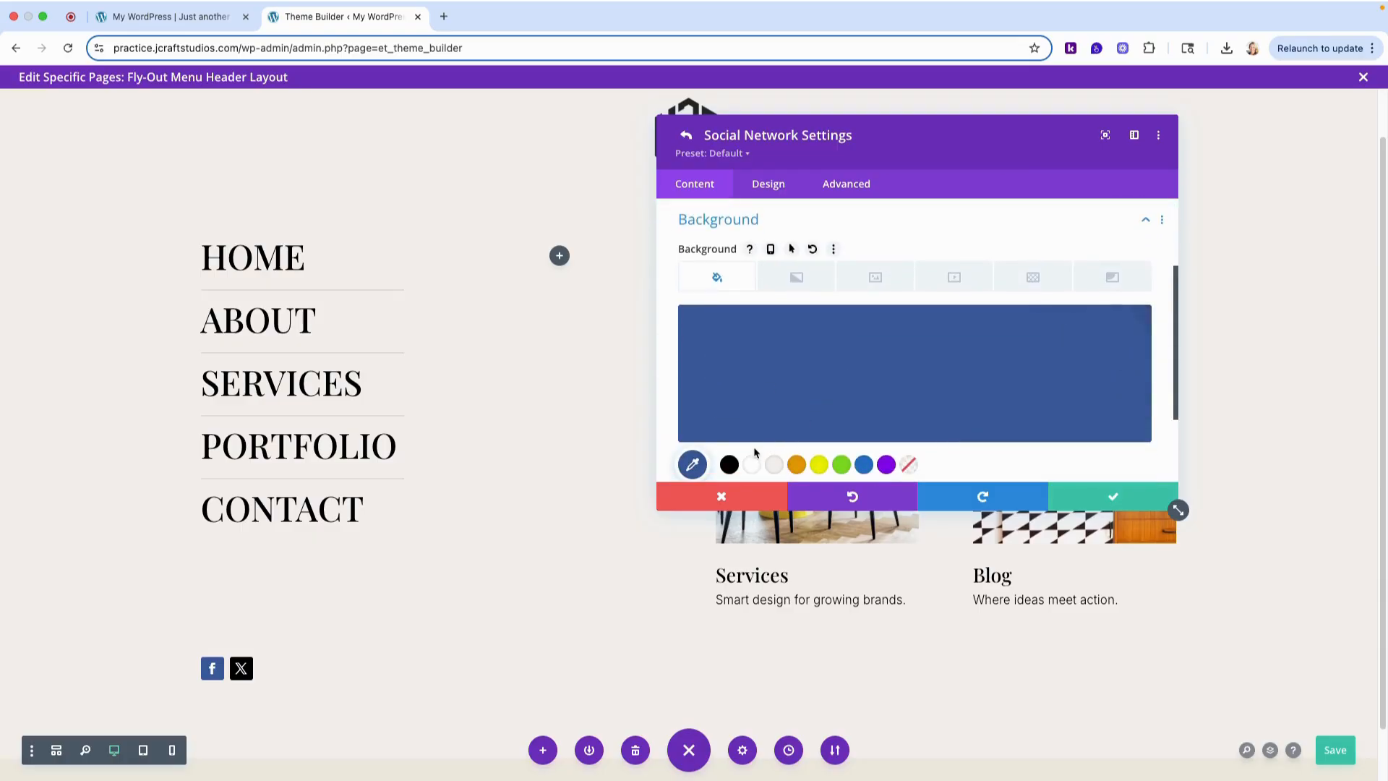
{"action": "left_click", "coordinate": [730, 465]}
{"action": "scroll", "coordinate": [777, 245], "scroll_direction": "up", "scroll_amount": 3}
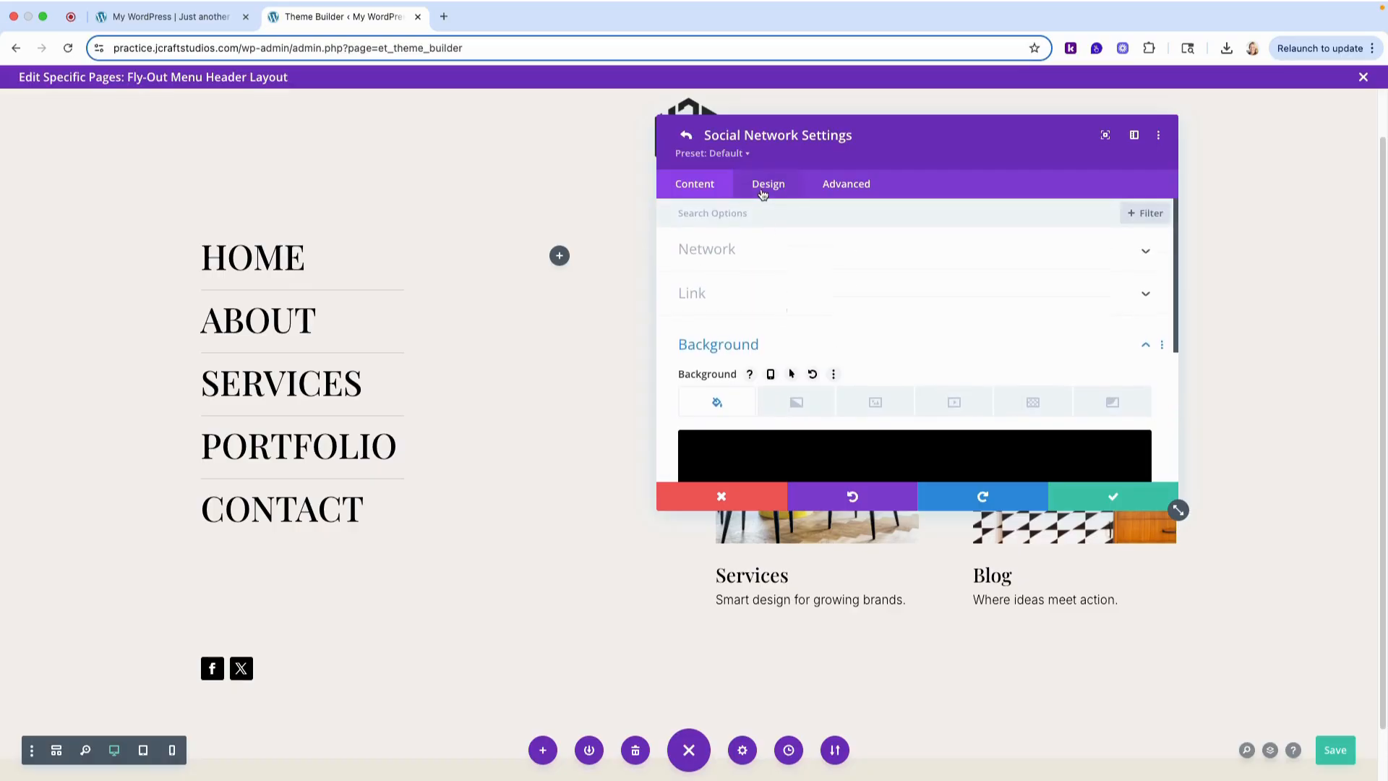
{"action": "left_click", "coordinate": [762, 186]}
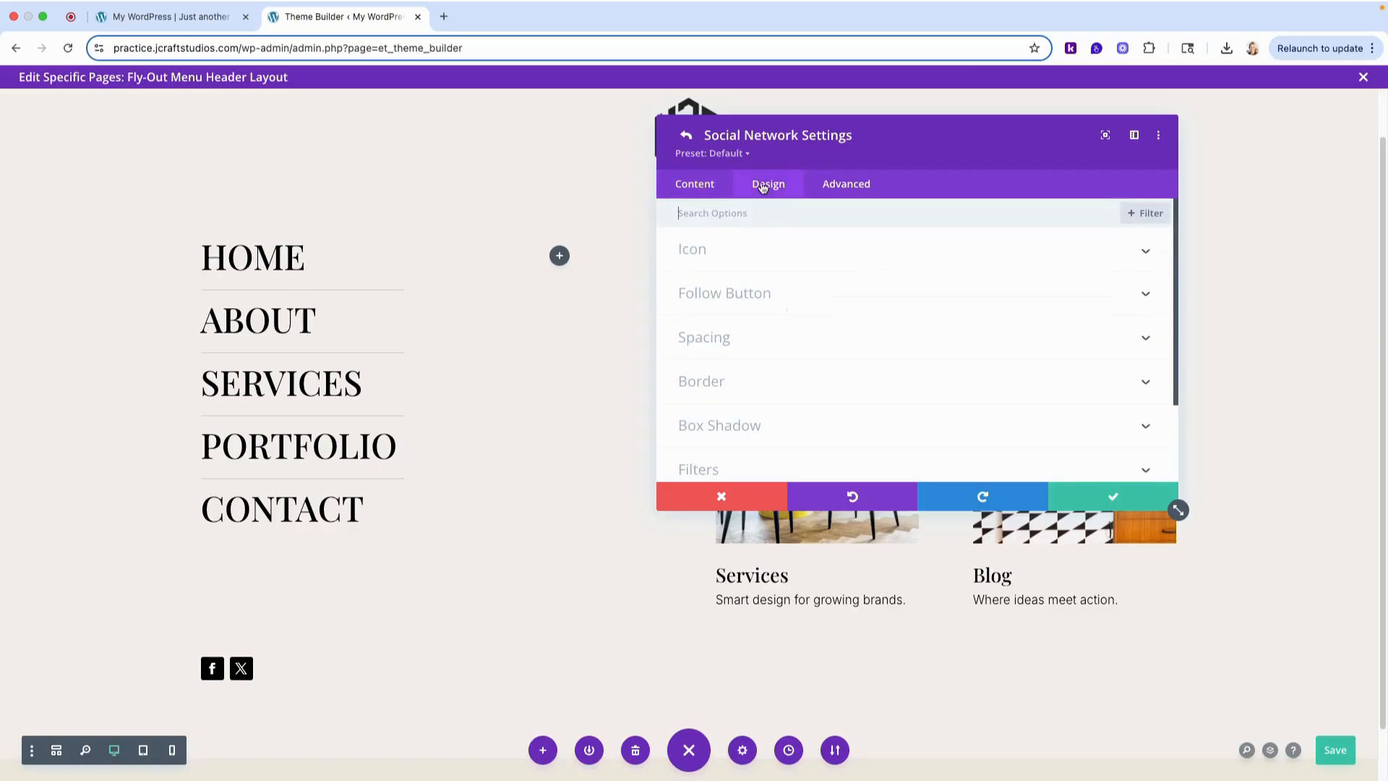
{"action": "left_click", "coordinate": [749, 372]}
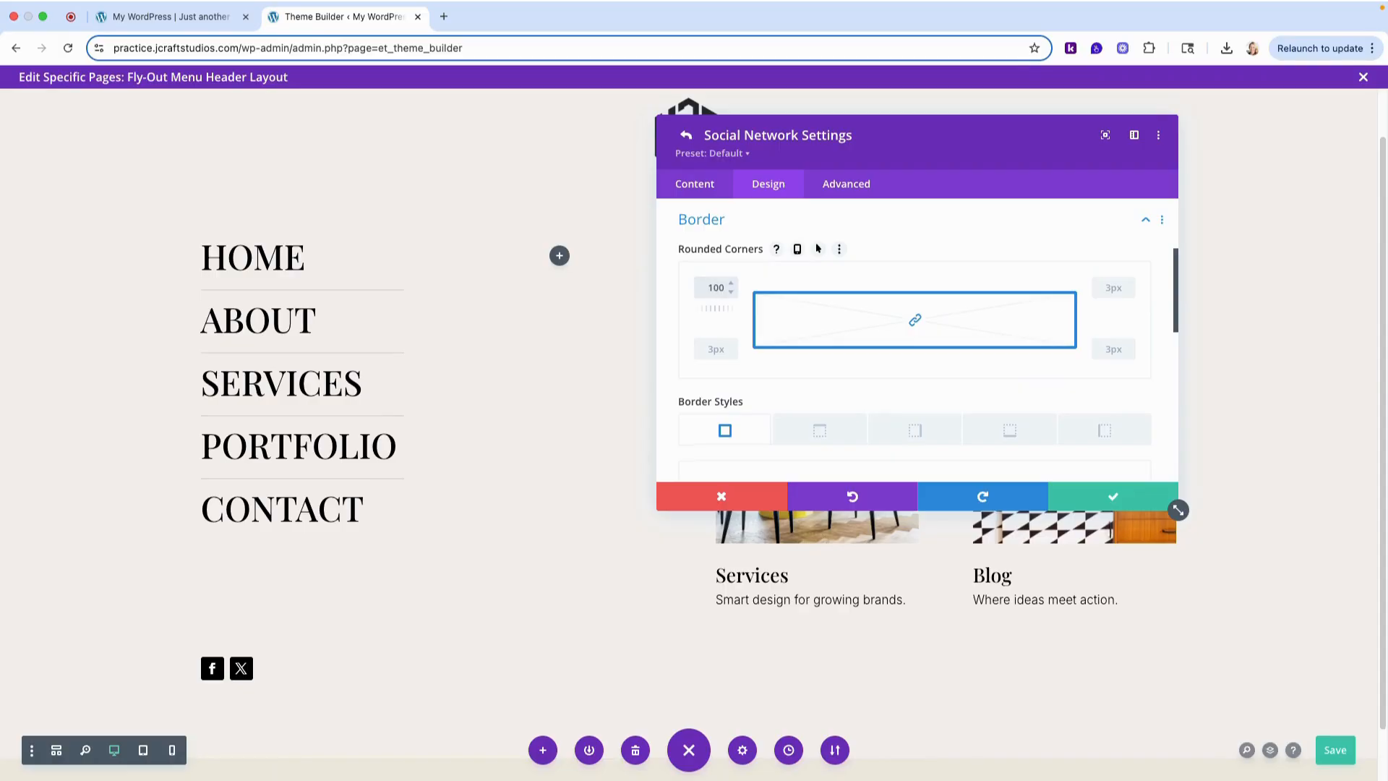
{"action": "left_click", "coordinate": [688, 140]}
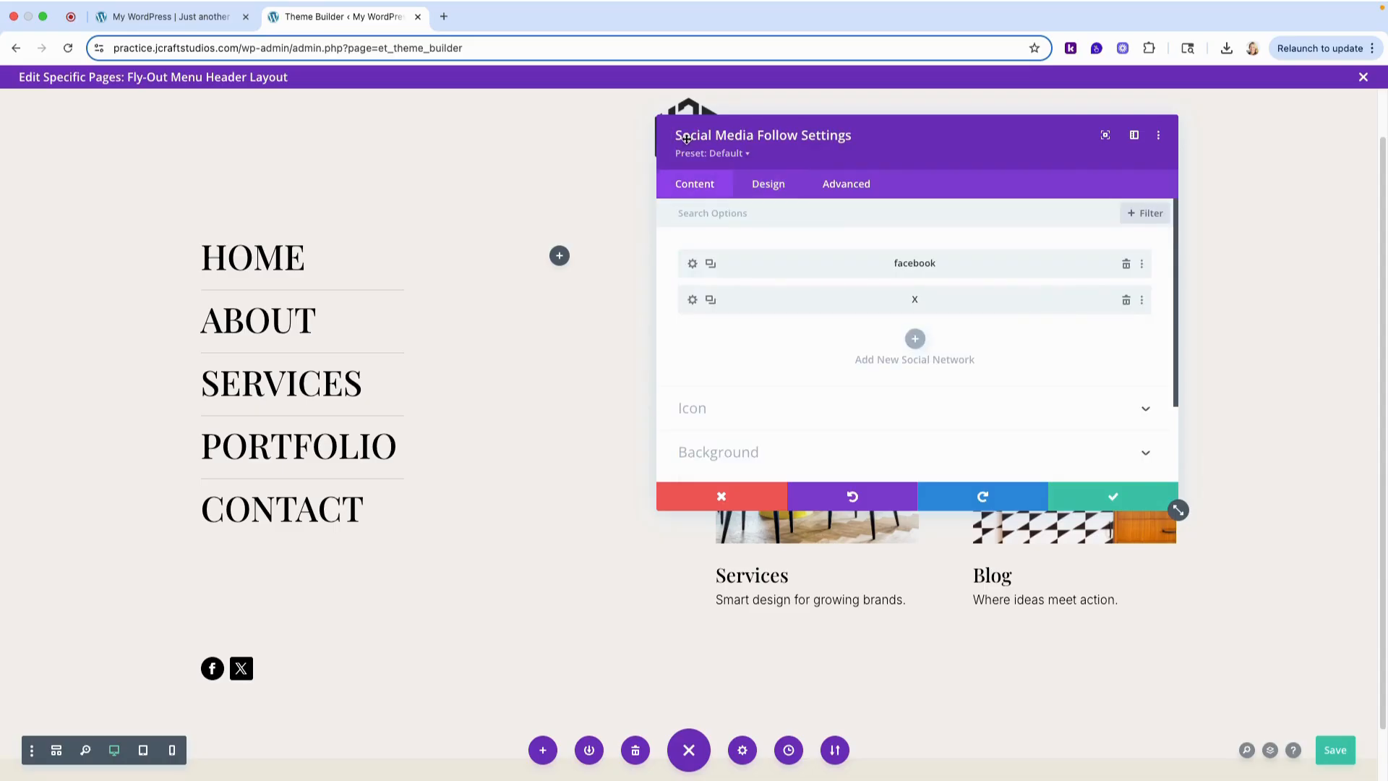
- Copy the Facebook item's styles onto the X network item
{"action": "right_click", "coordinate": [771, 261]}
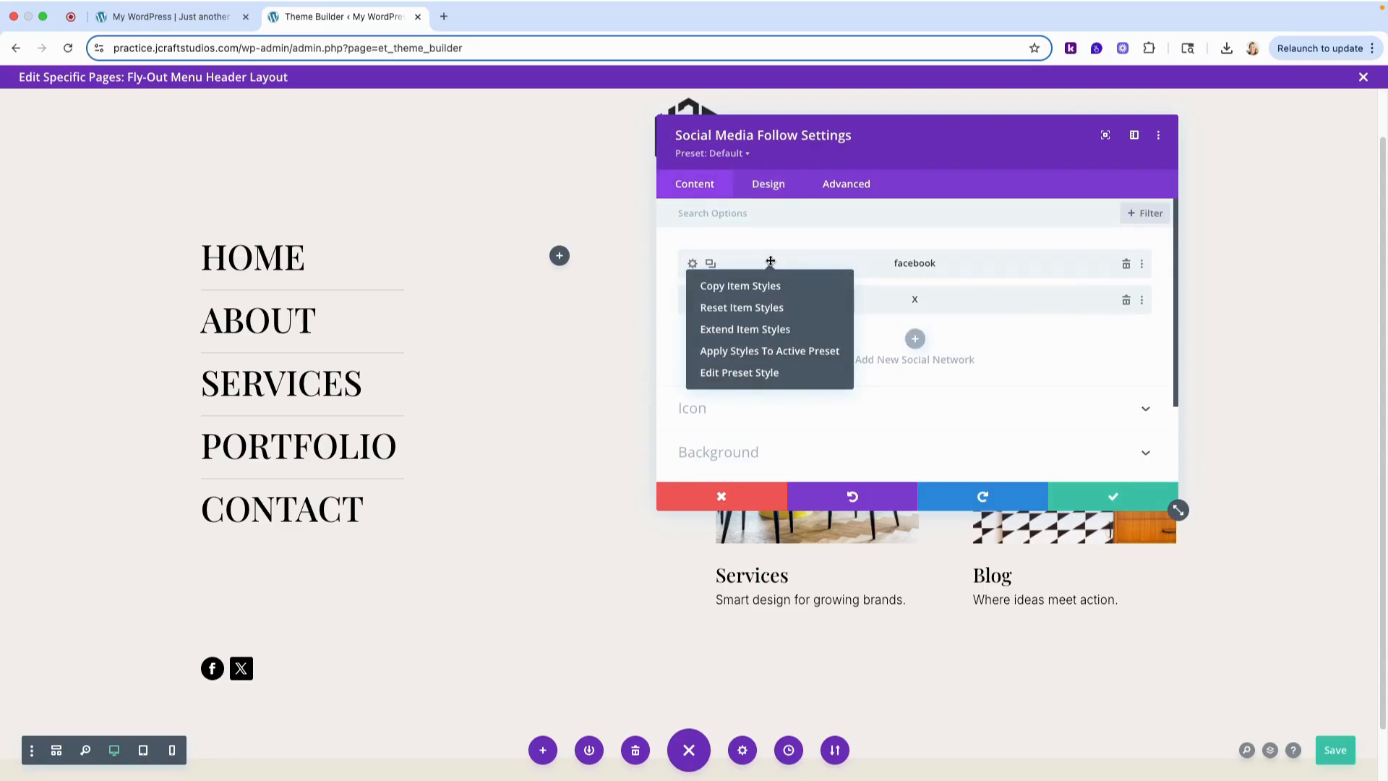
{"action": "left_click", "coordinate": [753, 285]}
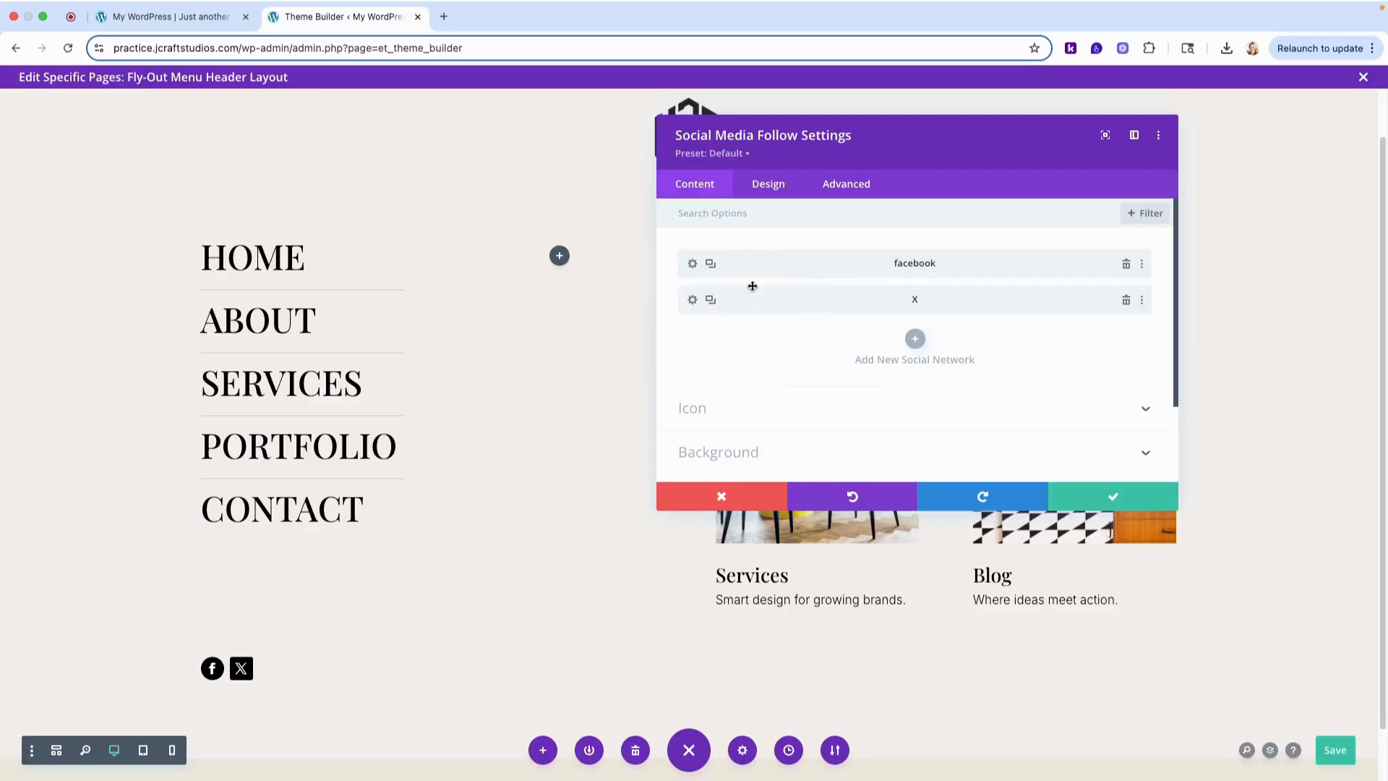
{"action": "right_click", "coordinate": [777, 301]}
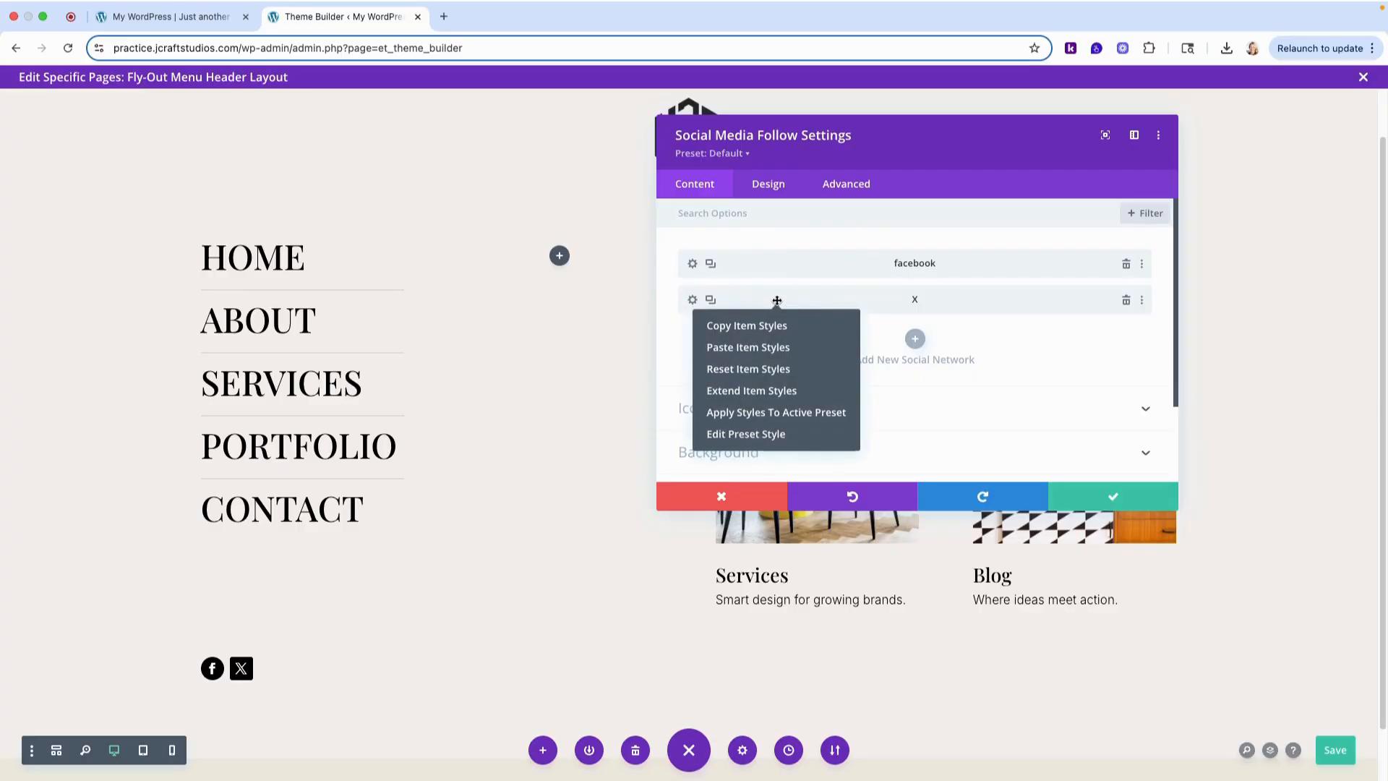
{"action": "left_click", "coordinate": [760, 352]}
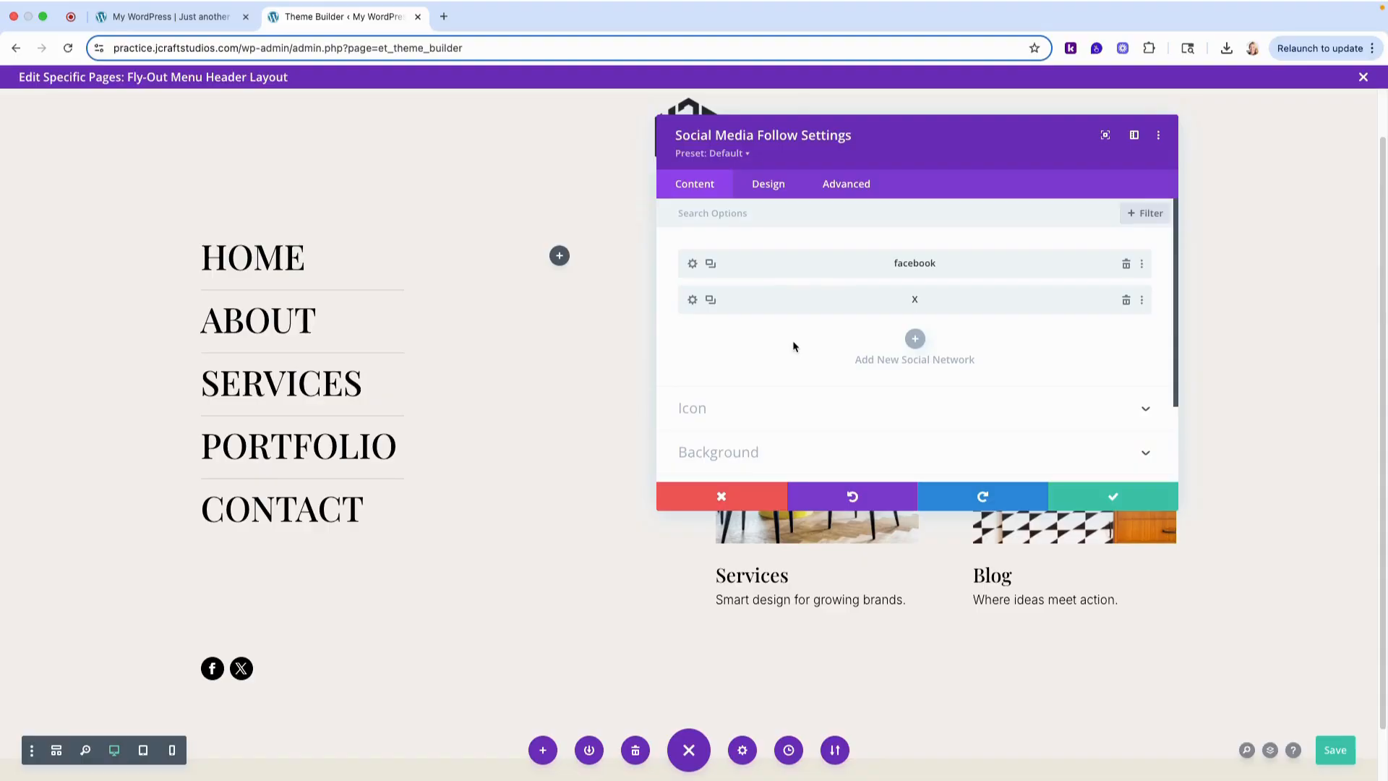
- Duplicate the X network item, change the copy's social network to Instagram and give it a black background
{"action": "left_click", "coordinate": [710, 302]}
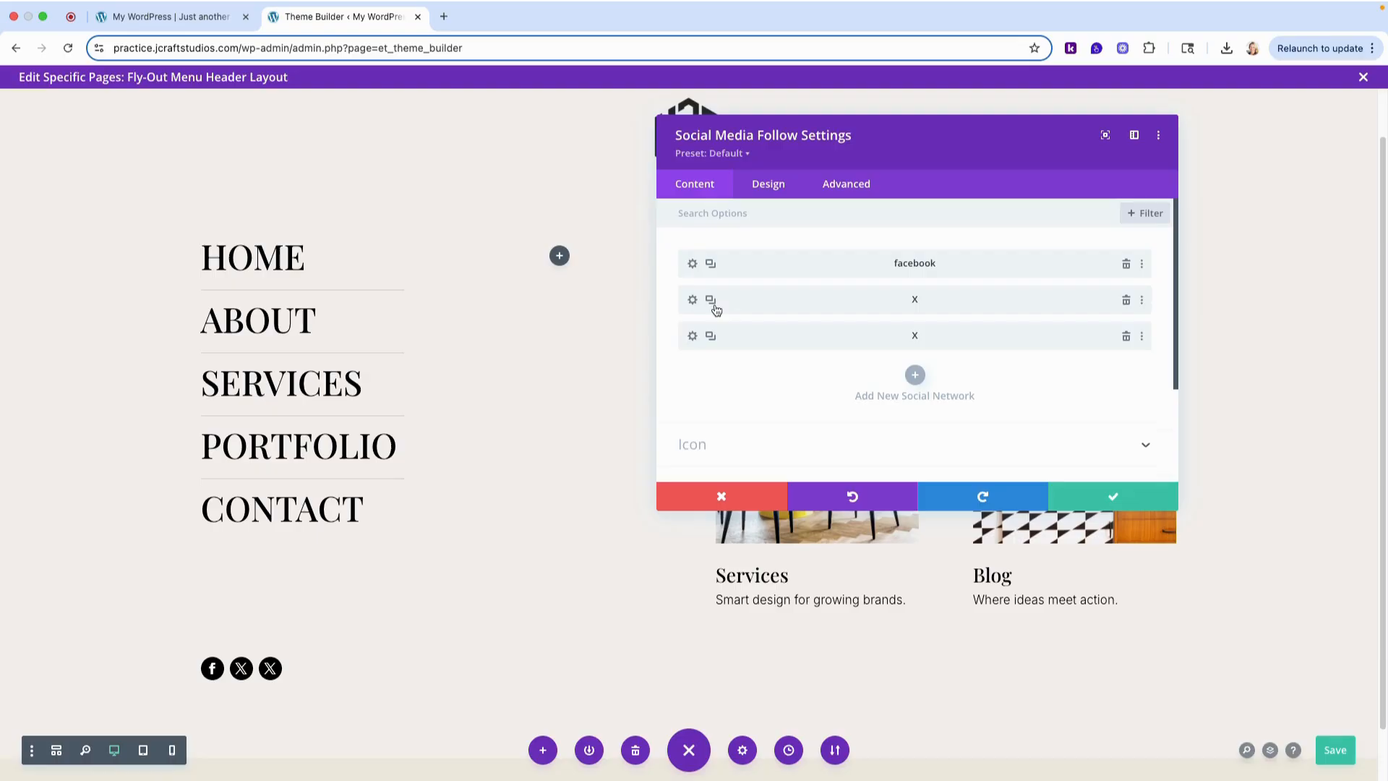
{"action": "left_click", "coordinate": [693, 336]}
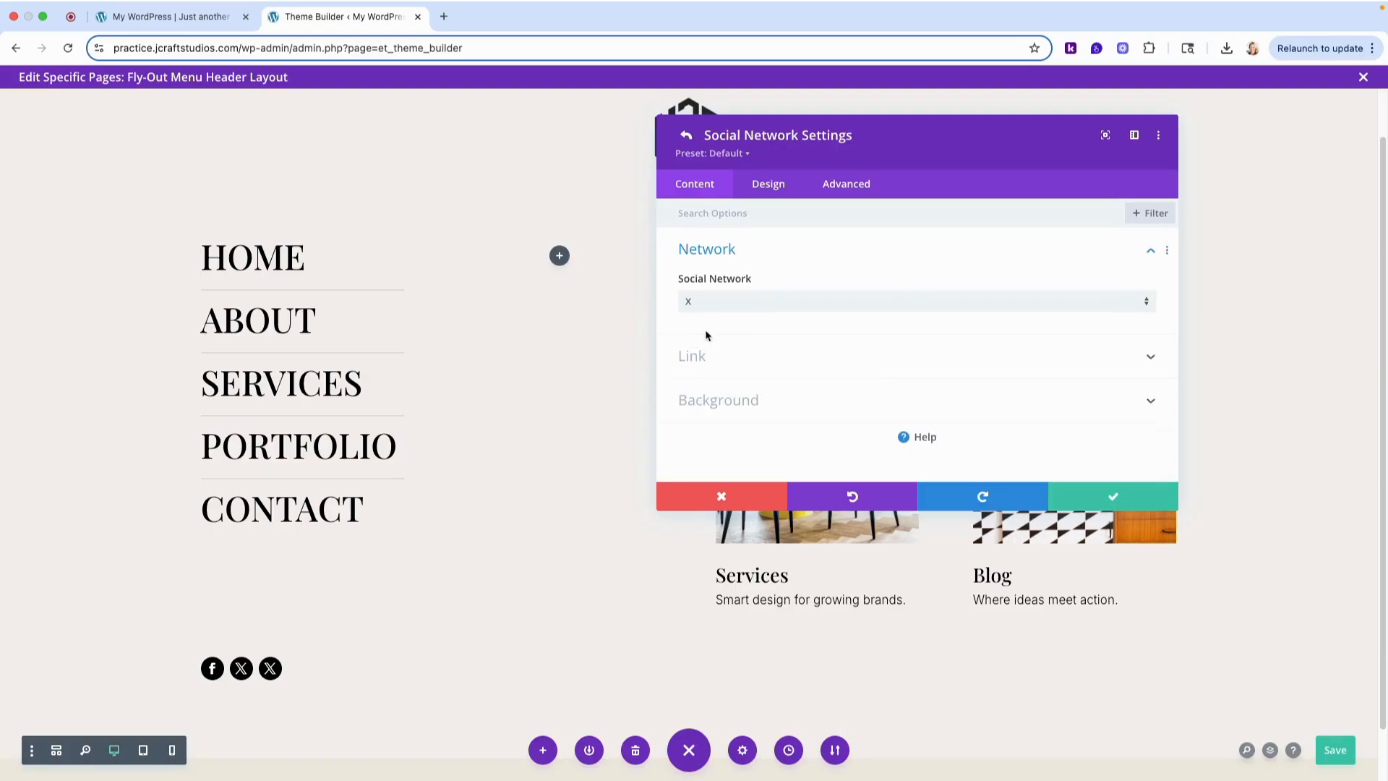
{"action": "left_click", "coordinate": [750, 302]}
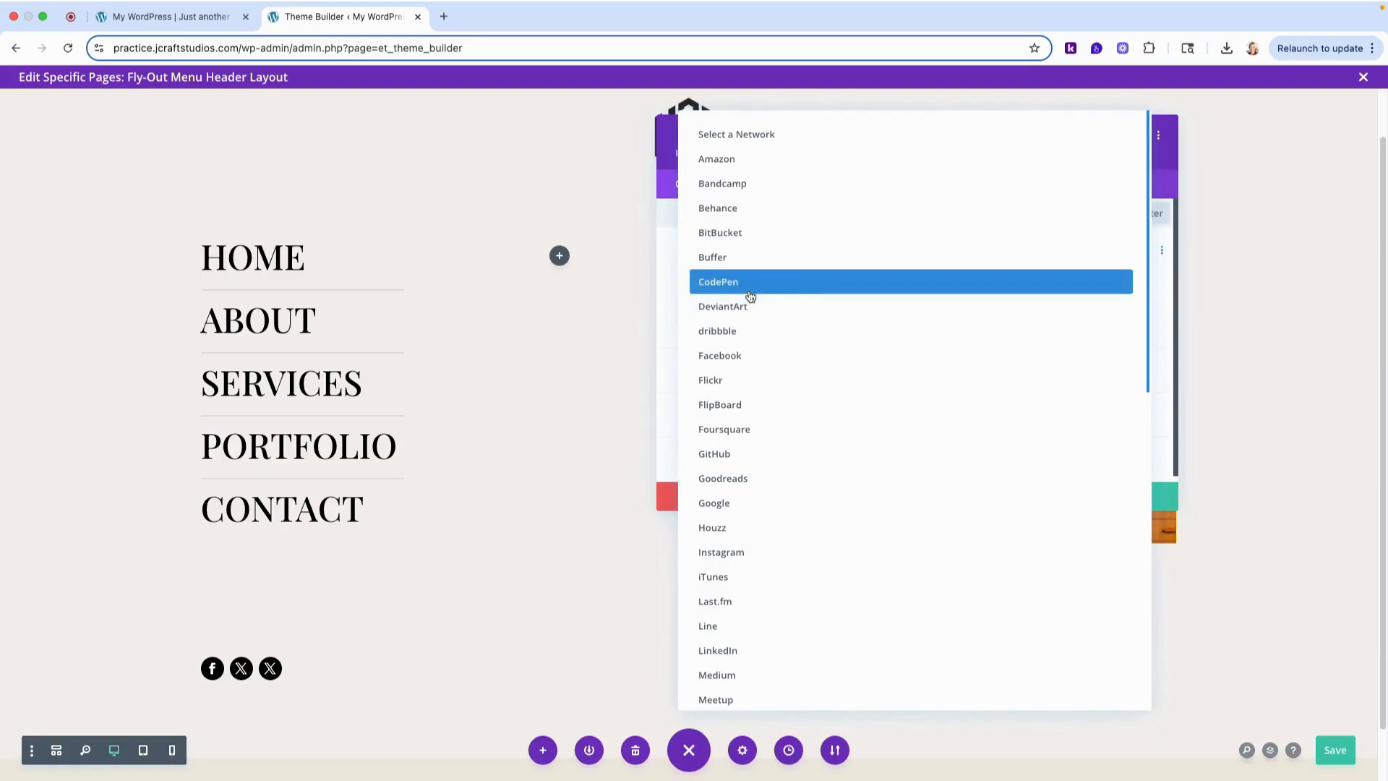
{"action": "left_click", "coordinate": [777, 556]}
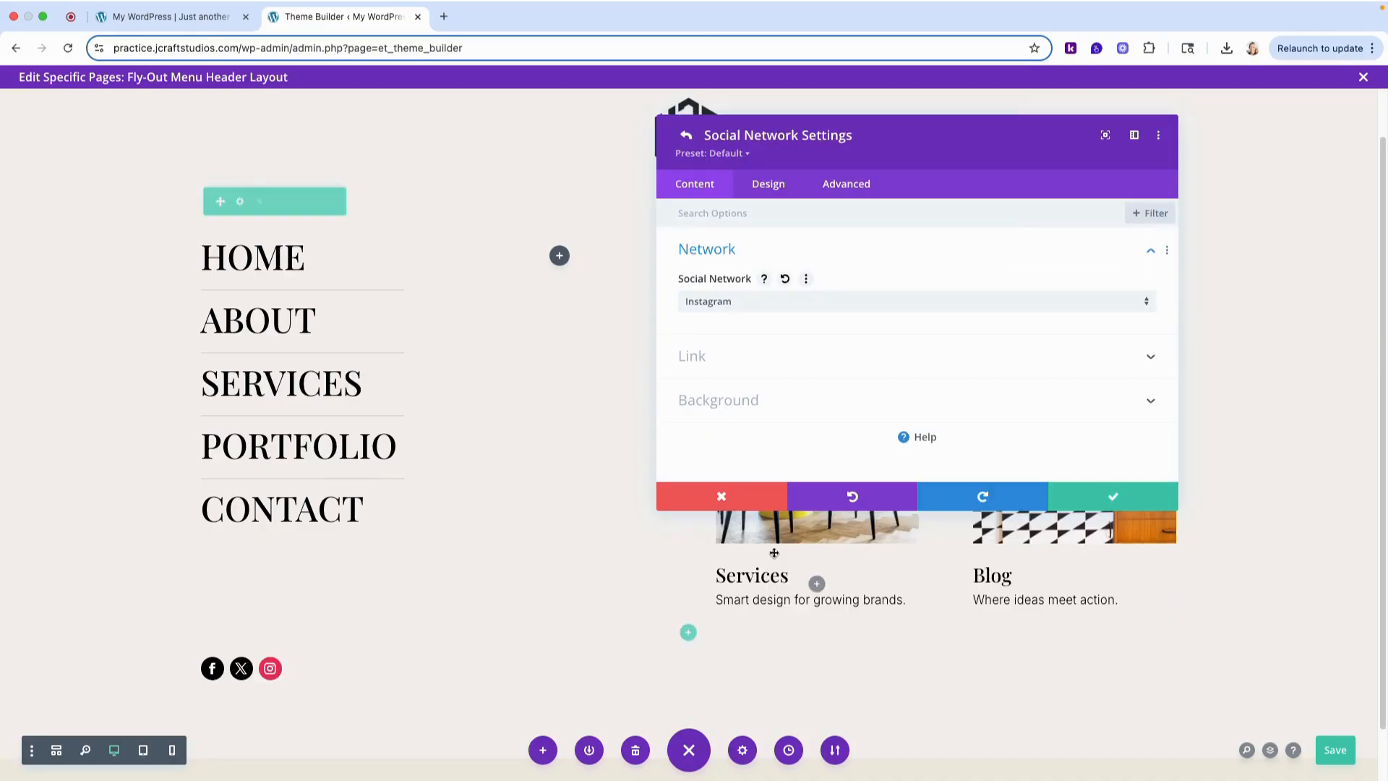
{"action": "left_click", "coordinate": [753, 402]}
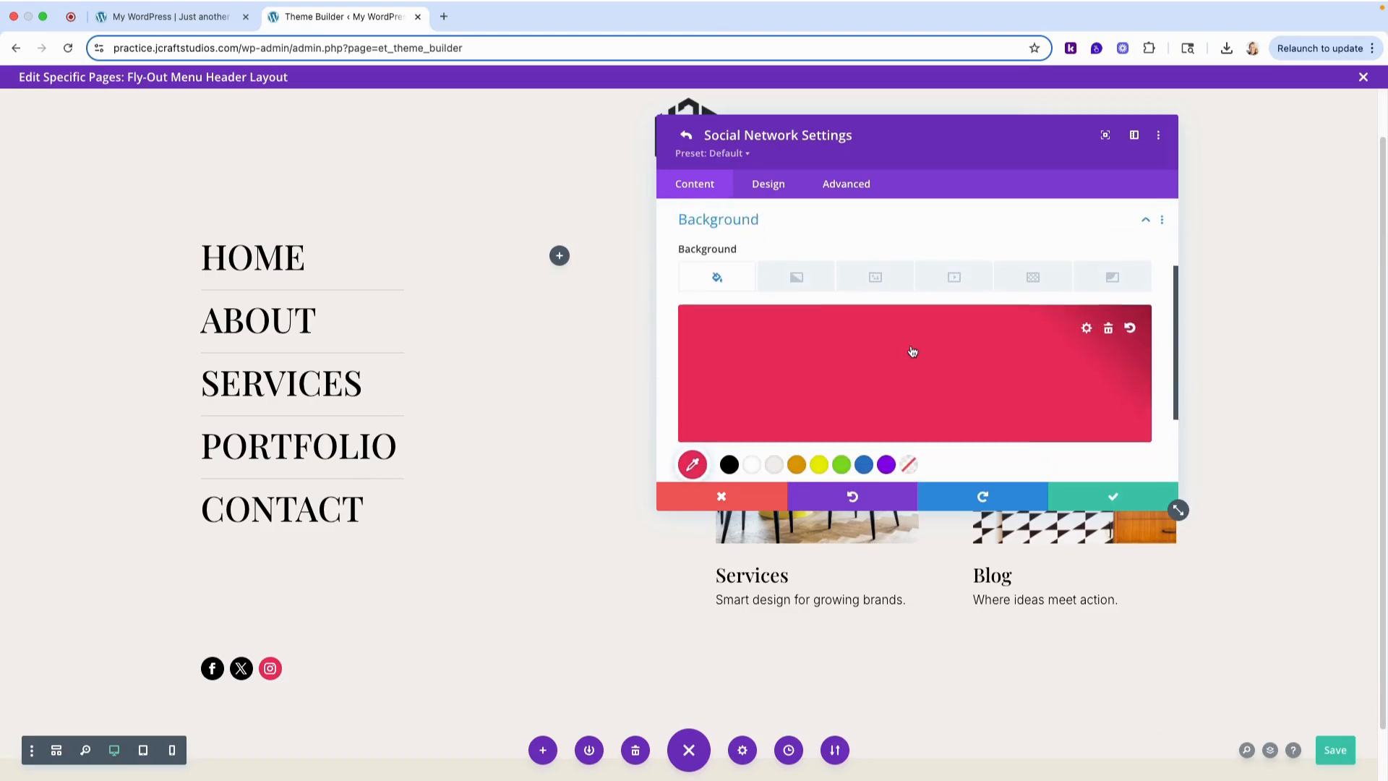
{"action": "scroll", "coordinate": [870, 383], "scroll_direction": "down", "scroll_amount": 1}
{"action": "left_click", "coordinate": [729, 439]}
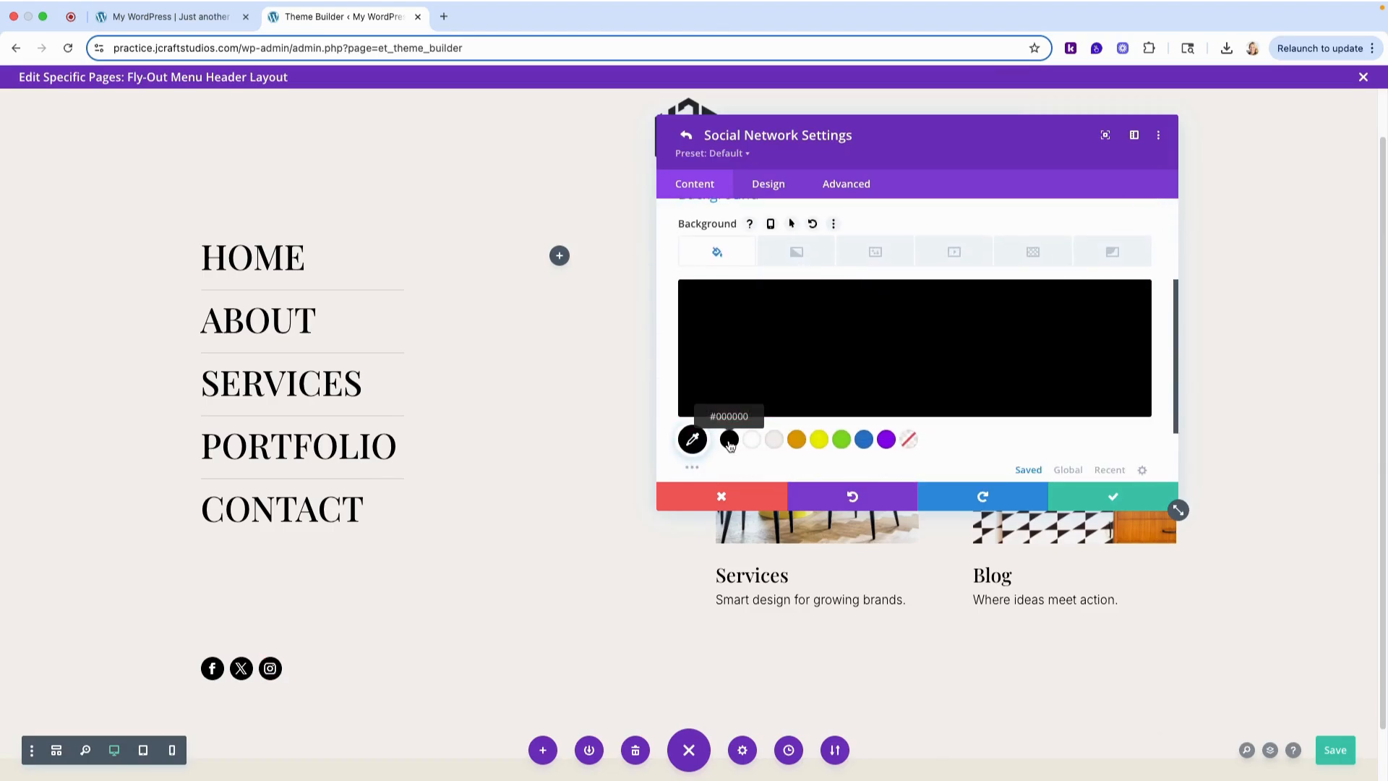
{"action": "left_click", "coordinate": [687, 136]}
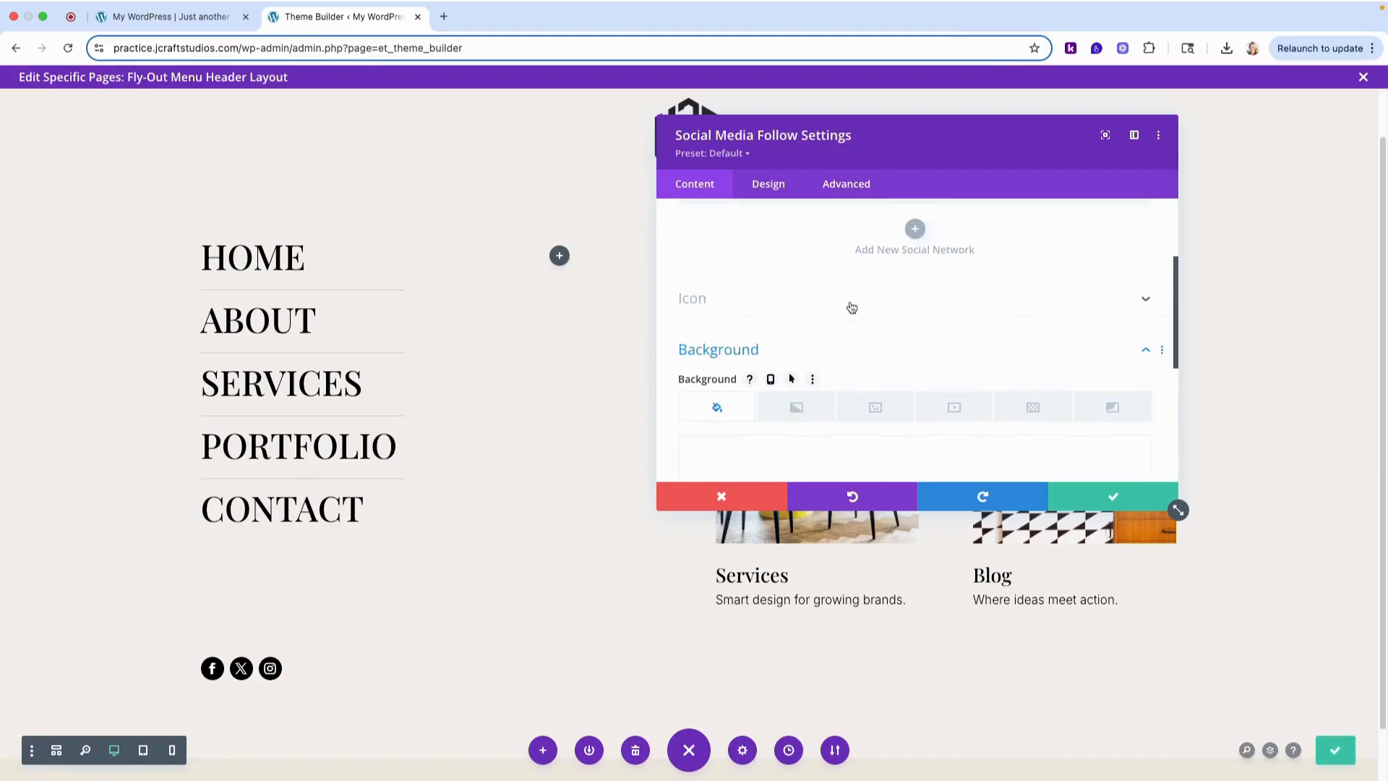
- Duplicate the Instagram item, change the copy to LinkedIn with a black background and save the Social Media Follow module
{"action": "scroll", "coordinate": [846, 303], "scroll_direction": "up", "scroll_amount": 3}
{"action": "scroll", "coordinate": [845, 289], "scroll_direction": "up", "scroll_amount": 1}
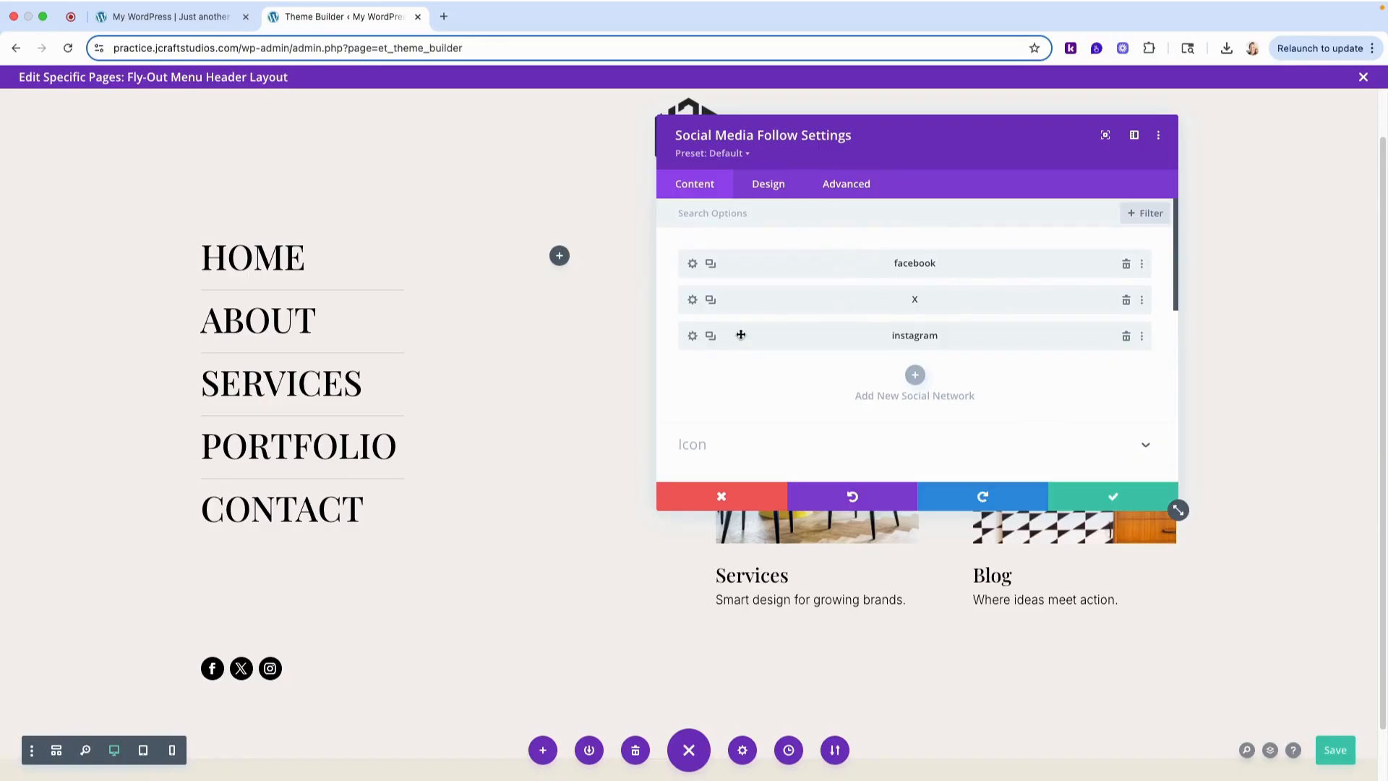
{"action": "left_click", "coordinate": [711, 337]}
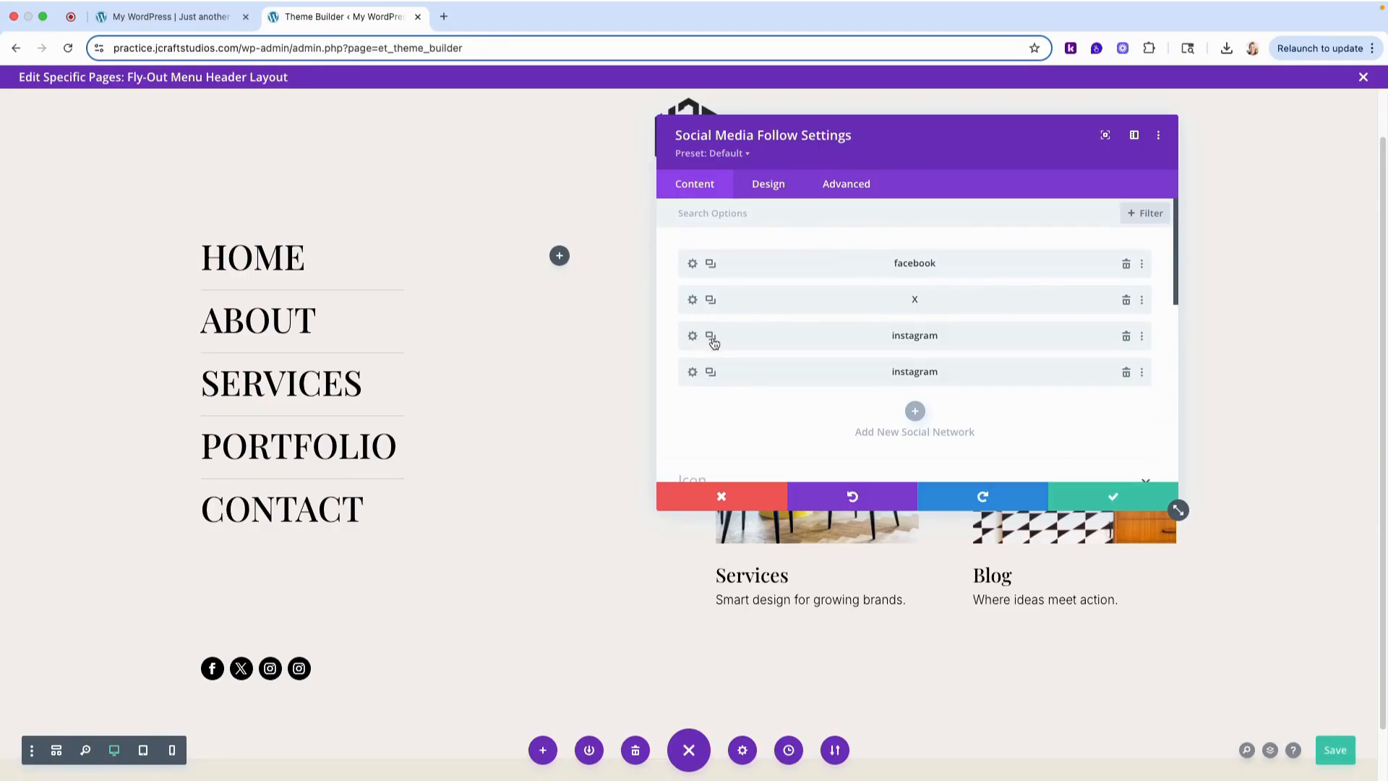
{"action": "left_click", "coordinate": [693, 373]}
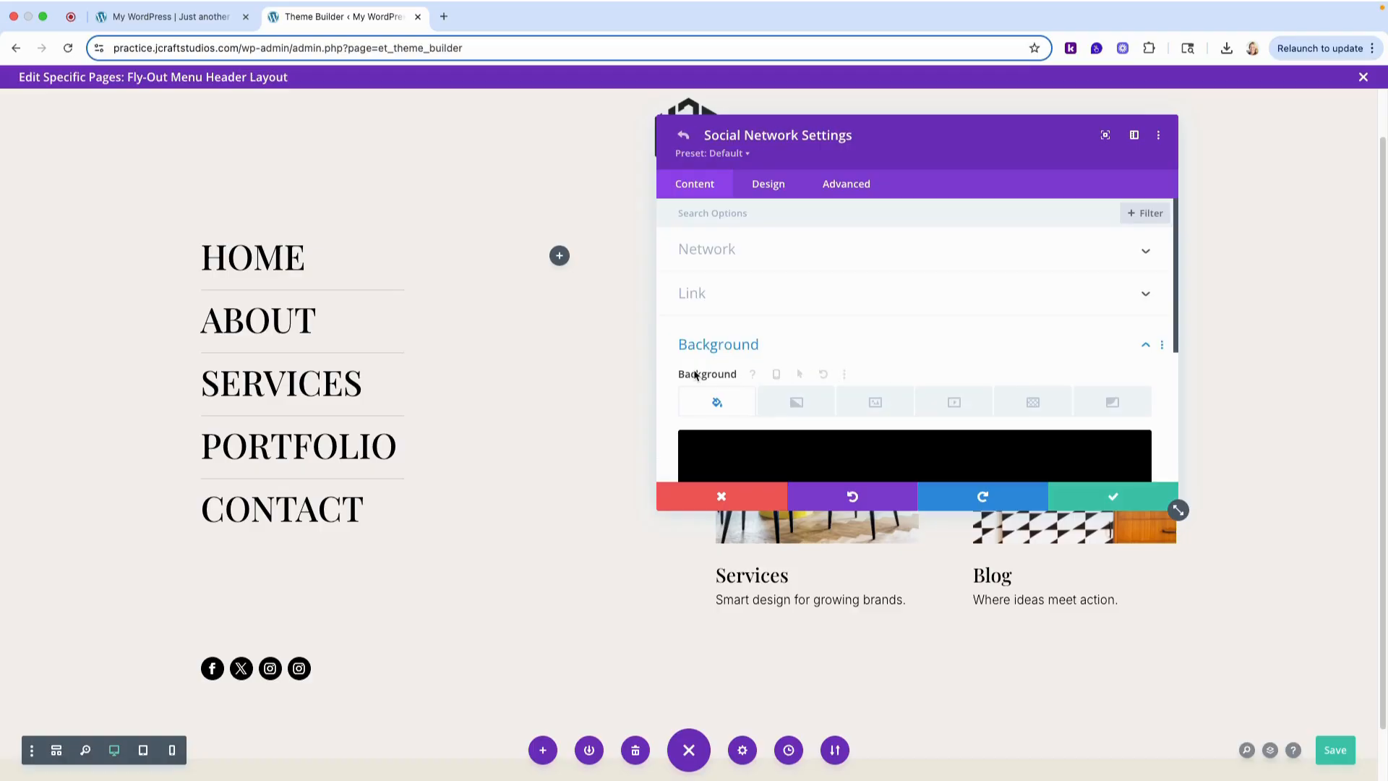
{"action": "left_click", "coordinate": [735, 250]}
{"action": "left_click", "coordinate": [744, 302]}
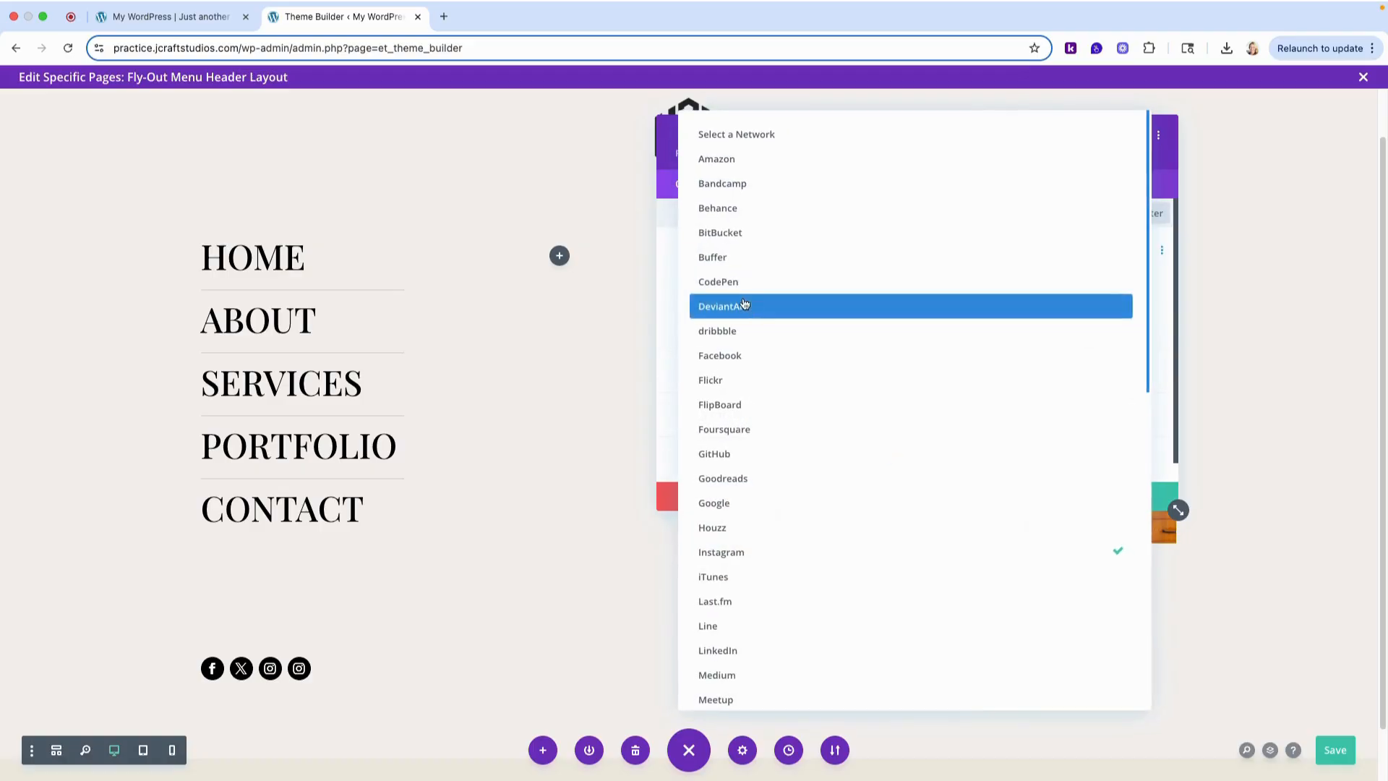
{"action": "left_click", "coordinate": [768, 654]}
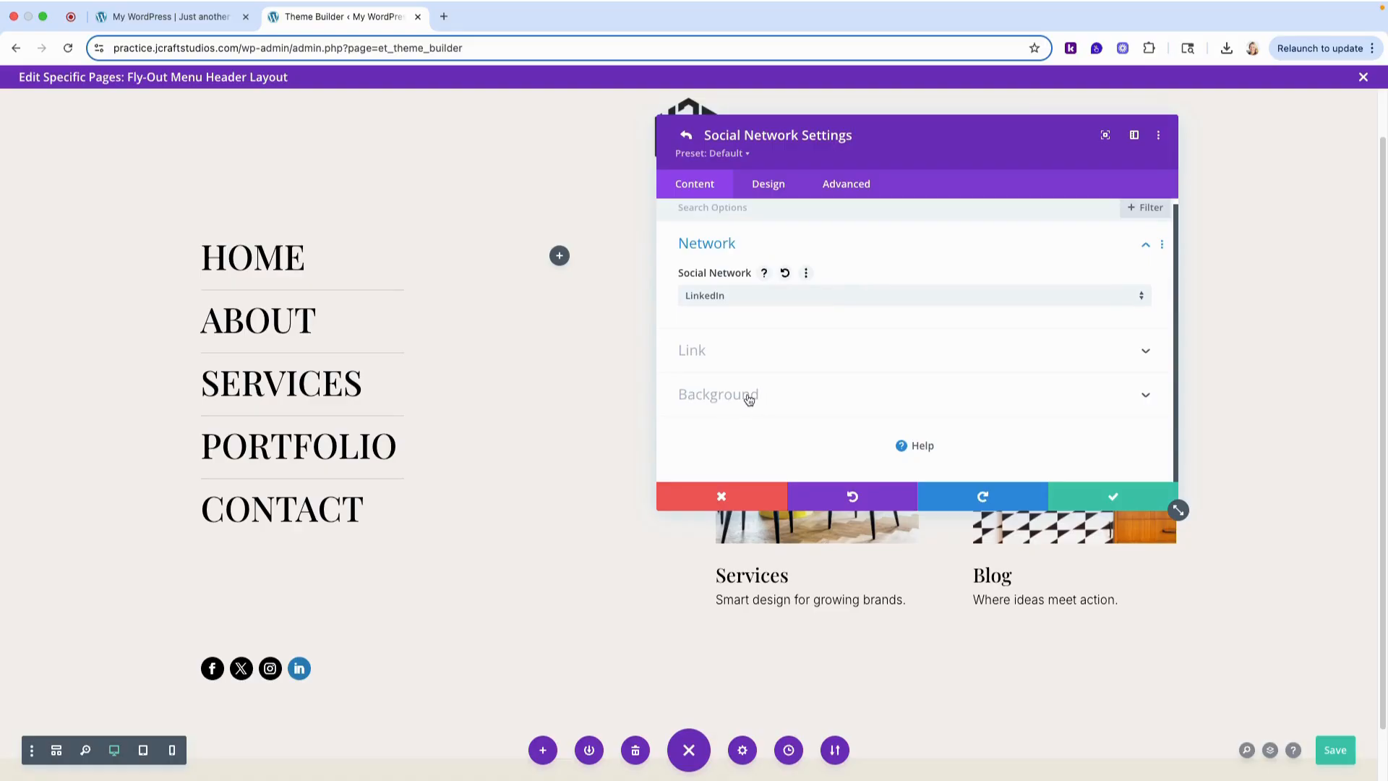
{"action": "left_click", "coordinate": [746, 396]}
{"action": "scroll", "coordinate": [803, 390], "scroll_direction": "down", "scroll_amount": 1}
{"action": "left_click", "coordinate": [730, 400]}
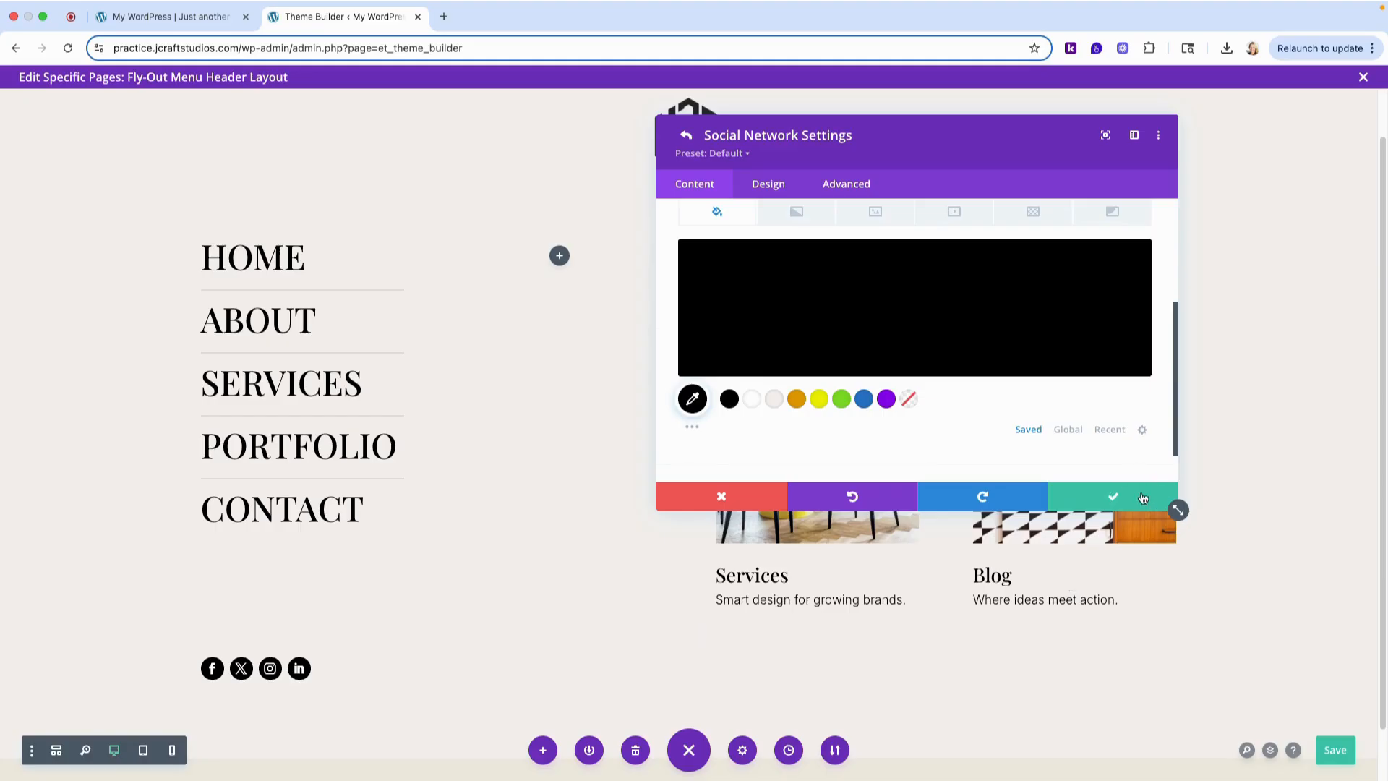
{"action": "left_click", "coordinate": [1114, 499]}
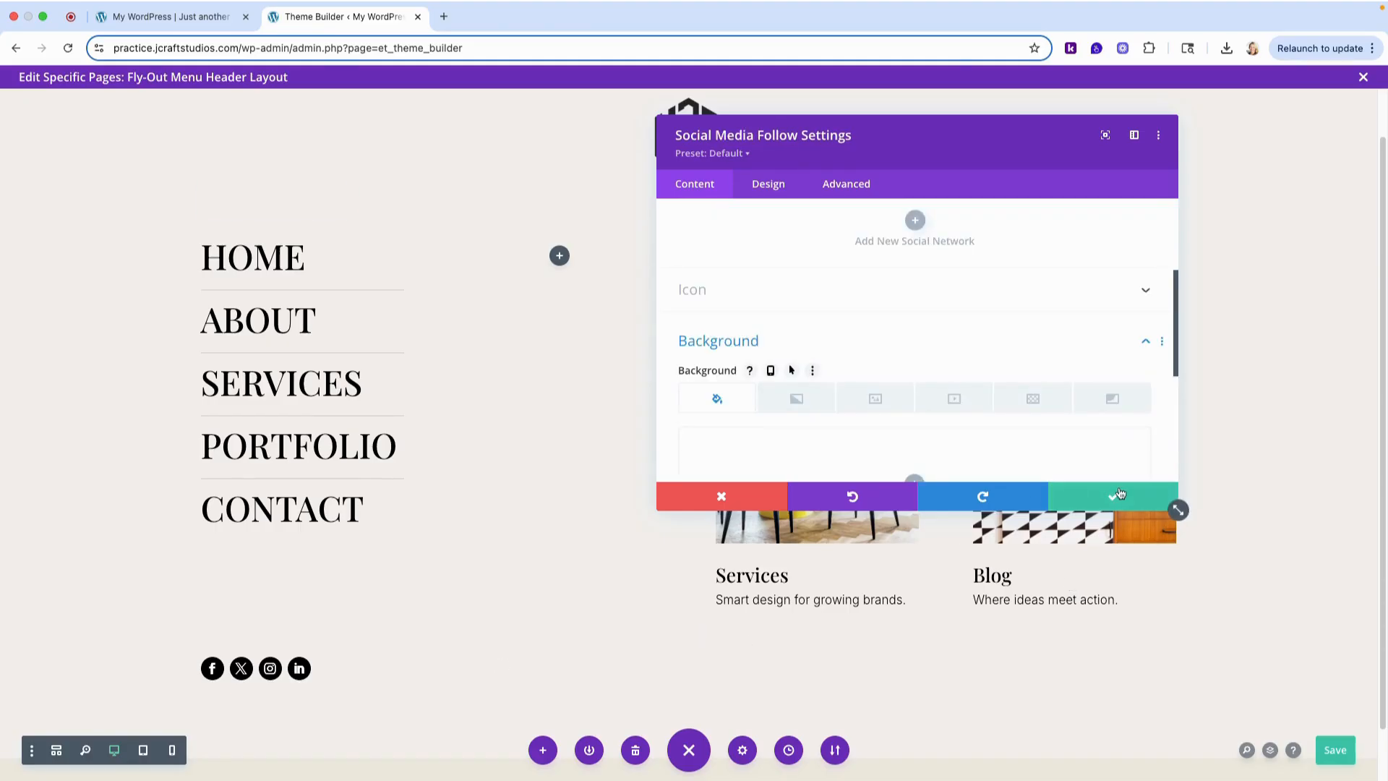
{"action": "left_click", "coordinate": [1098, 497]}
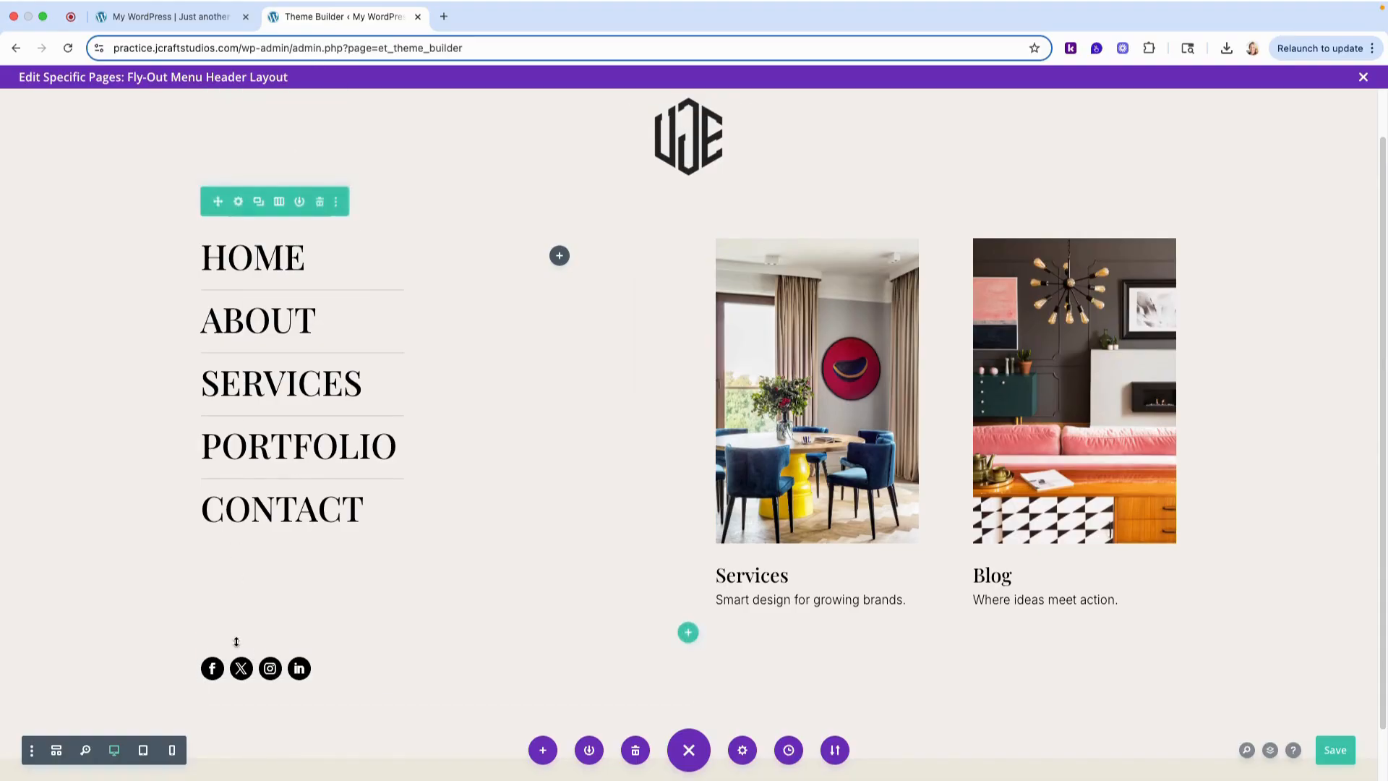
- Move the social media icons row above the logo row
{"action": "left_click_drag", "start_coordinate": [218, 620], "coordinate": [227, 134]}
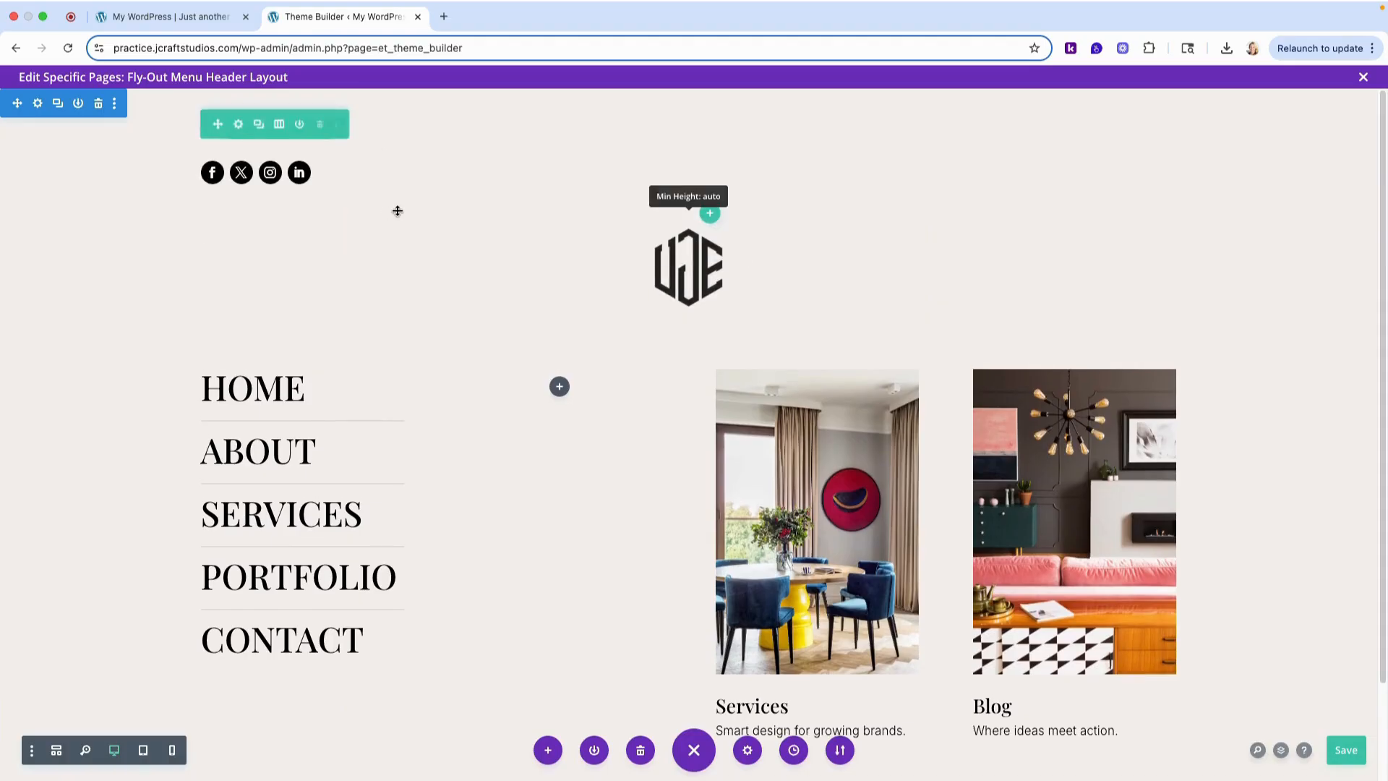
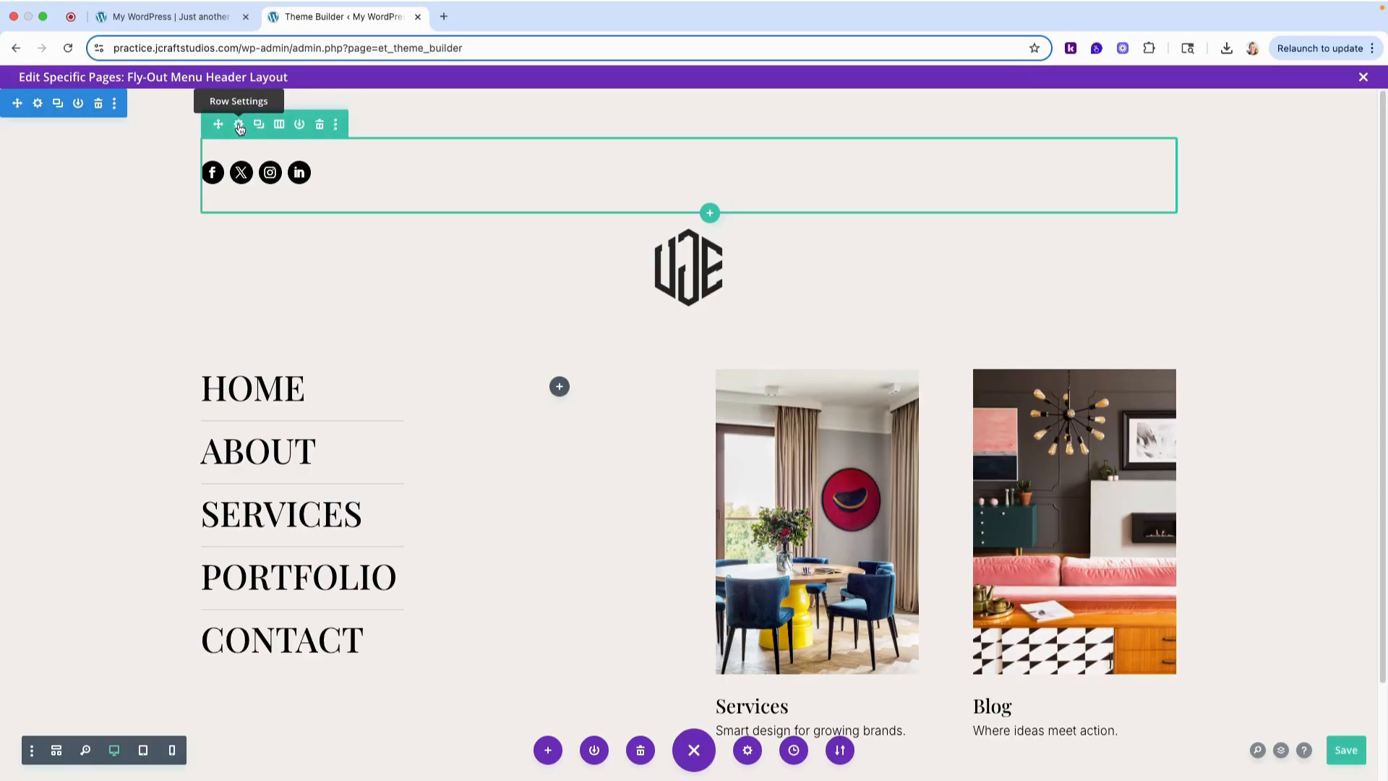
- Set the social media icons row's position to Absolute
{"action": "left_click", "coordinate": [239, 126]}
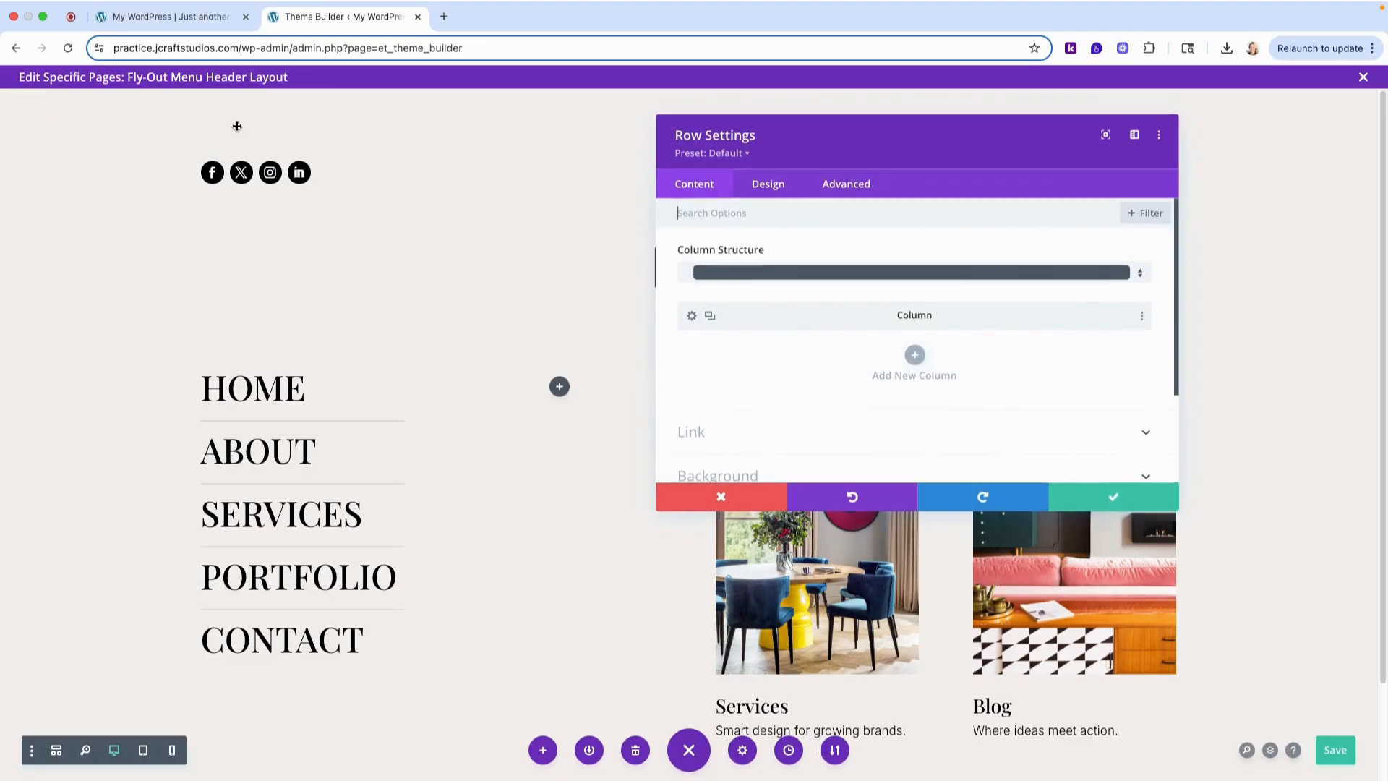
{"action": "left_click", "coordinate": [838, 190]}
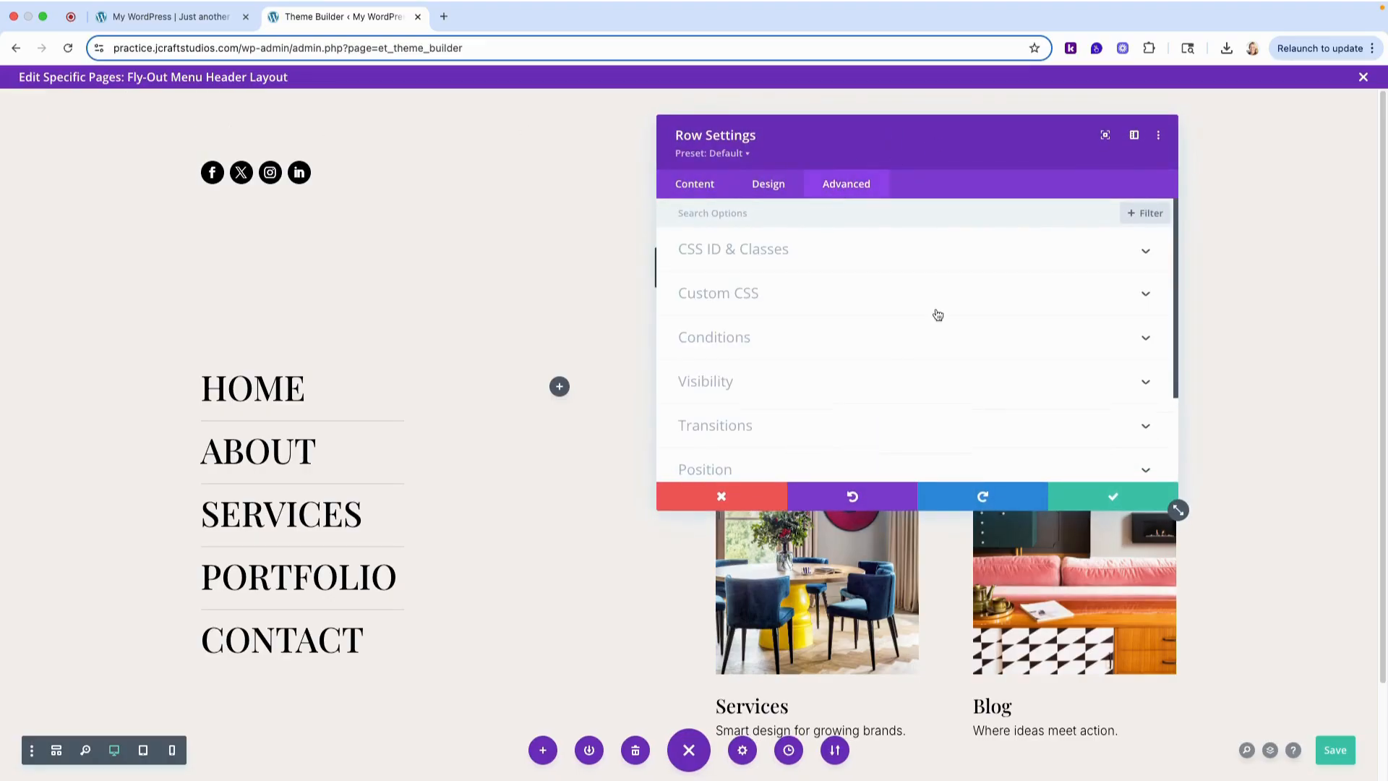
{"action": "scroll", "coordinate": [935, 312], "scroll_direction": "down", "scroll_amount": 3}
{"action": "left_click", "coordinate": [741, 360]}
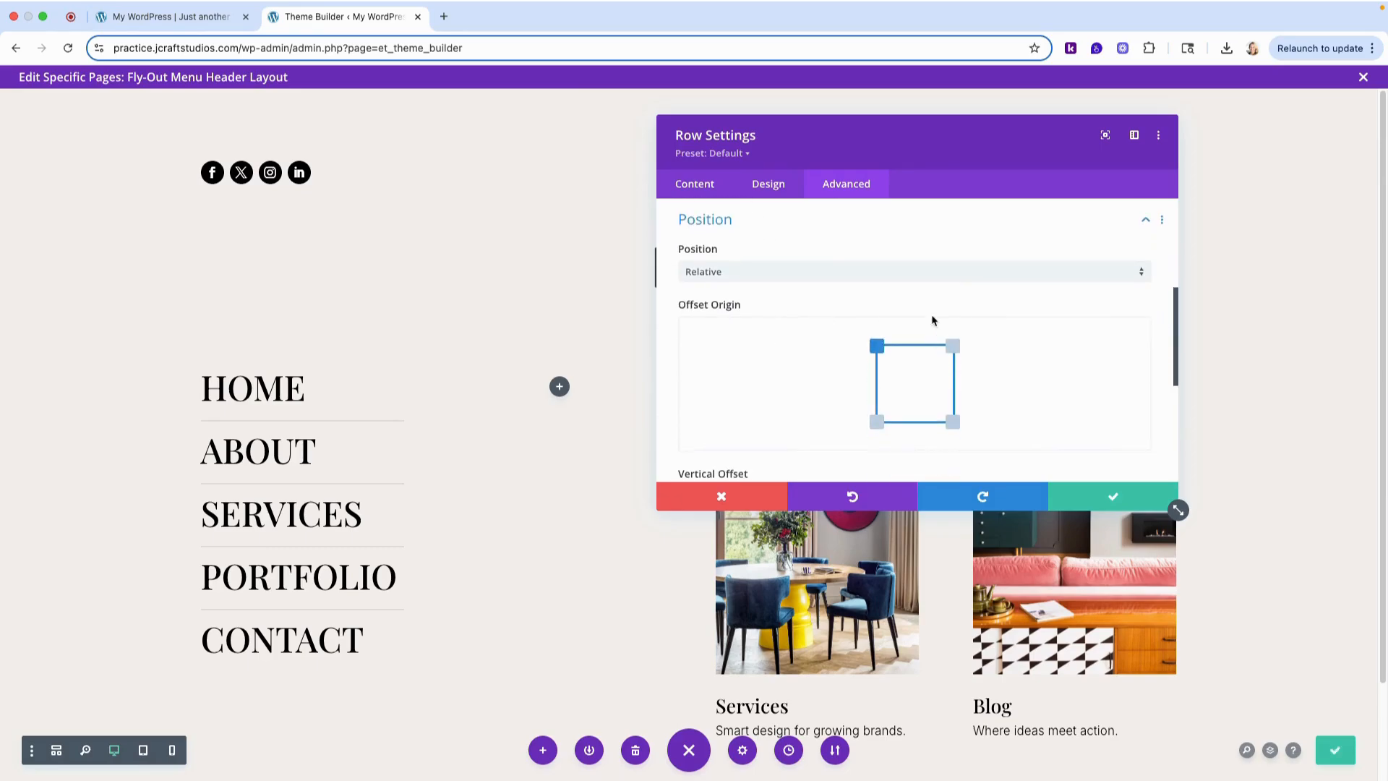
{"action": "left_click", "coordinate": [841, 281]}
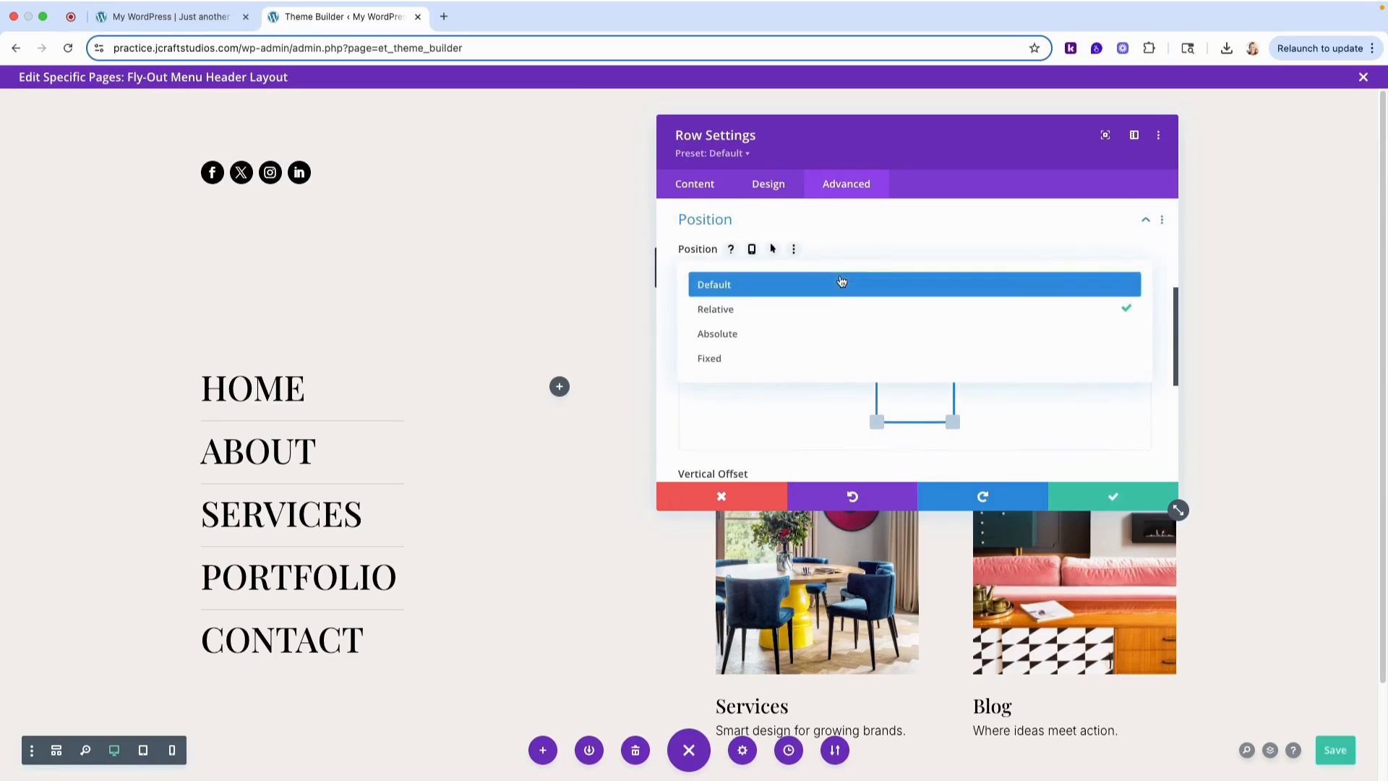
{"action": "left_click", "coordinate": [784, 335]}
- Offset the social media row 72px horizontally and 26px vertically, then save the row settings and the layout
{"action": "scroll", "coordinate": [853, 323], "scroll_direction": "down", "scroll_amount": 3}
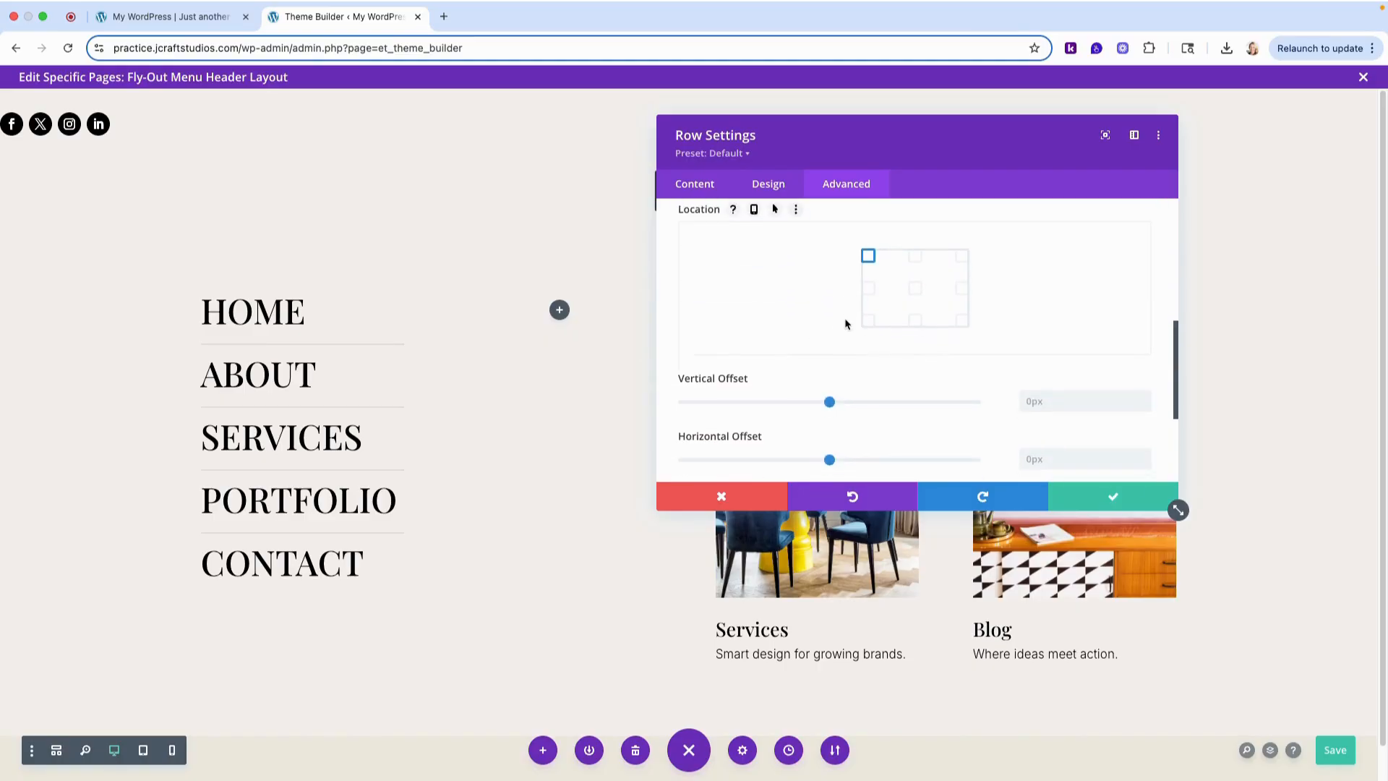
{"action": "scroll", "coordinate": [795, 347], "scroll_direction": "down", "scroll_amount": 1}
{"action": "scroll", "coordinate": [921, 351], "scroll_direction": "down", "scroll_amount": 1}
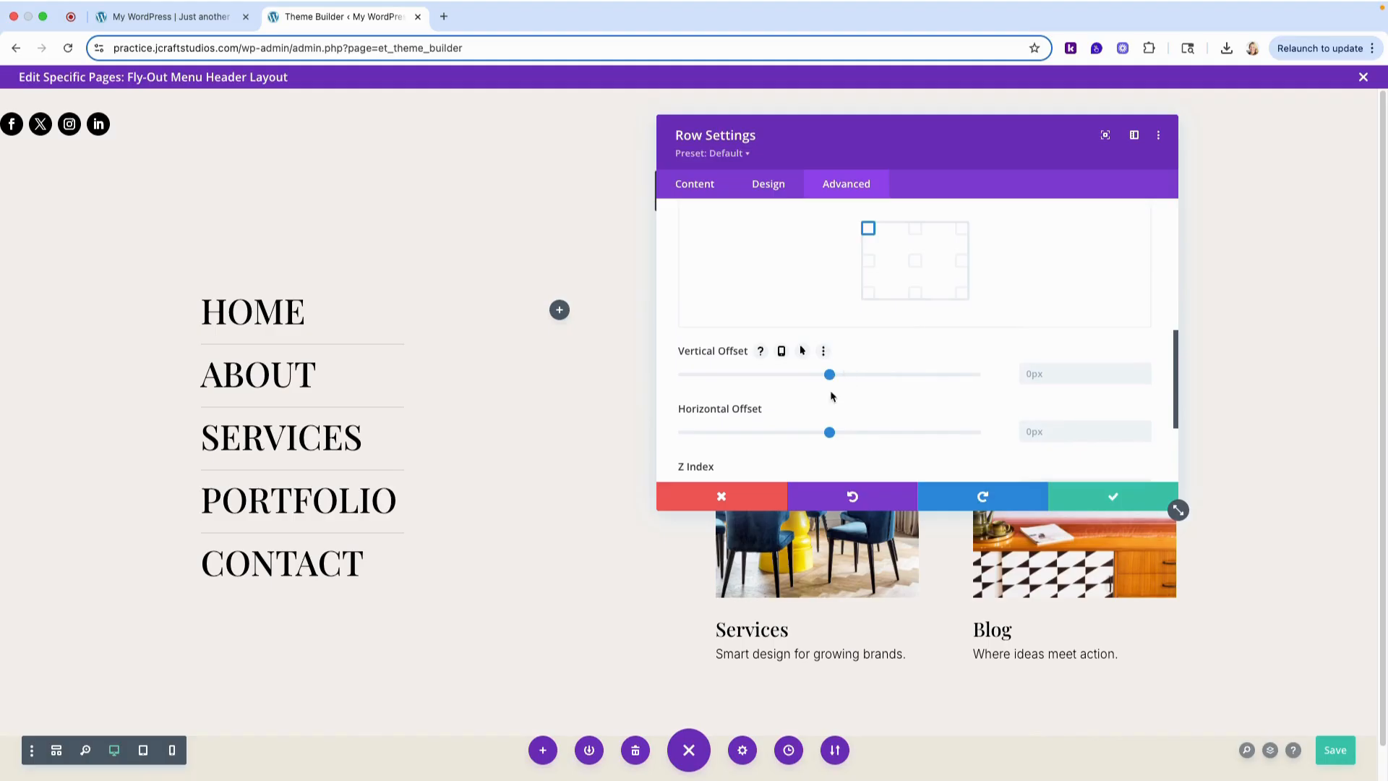
{"action": "left_click_drag", "start_coordinate": [830, 431], "coordinate": [841, 432]}
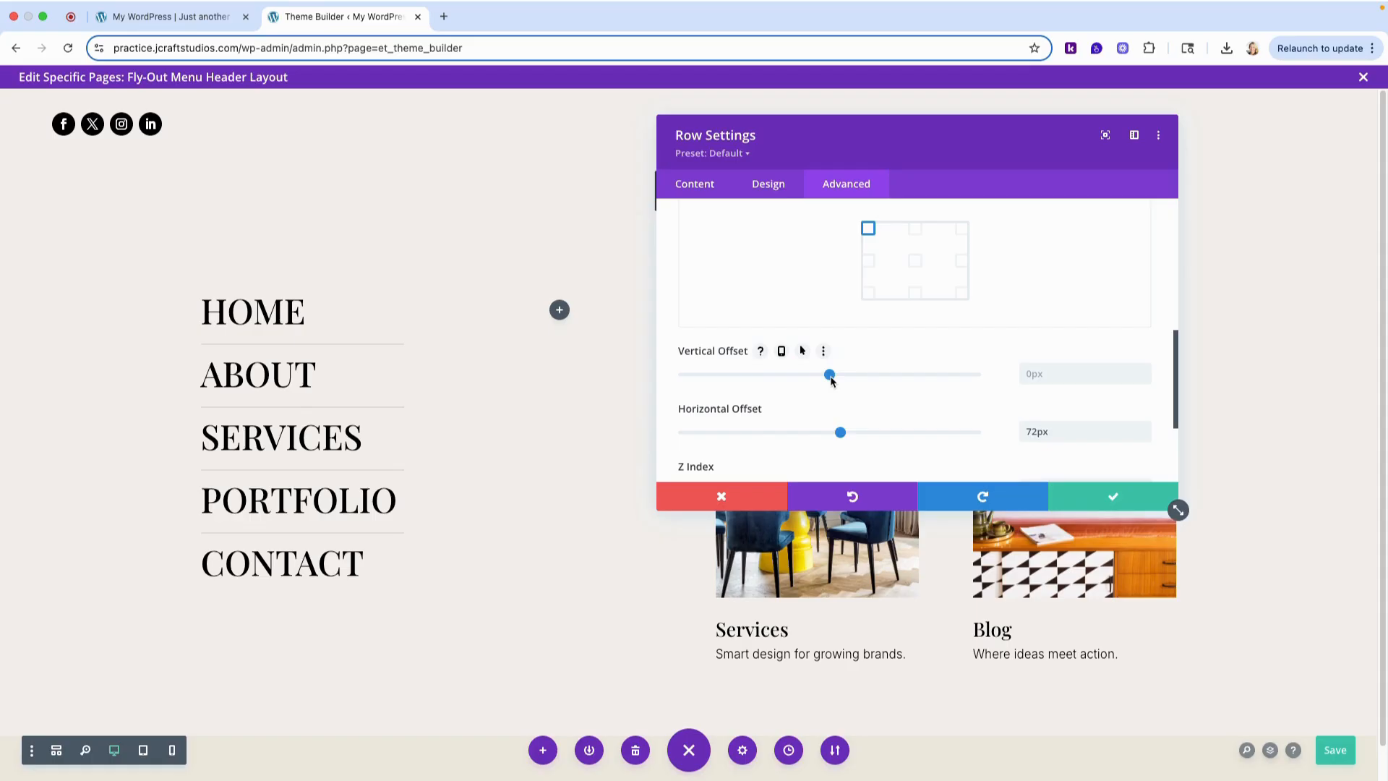
{"action": "left_click_drag", "start_coordinate": [831, 381], "coordinate": [834, 379]}
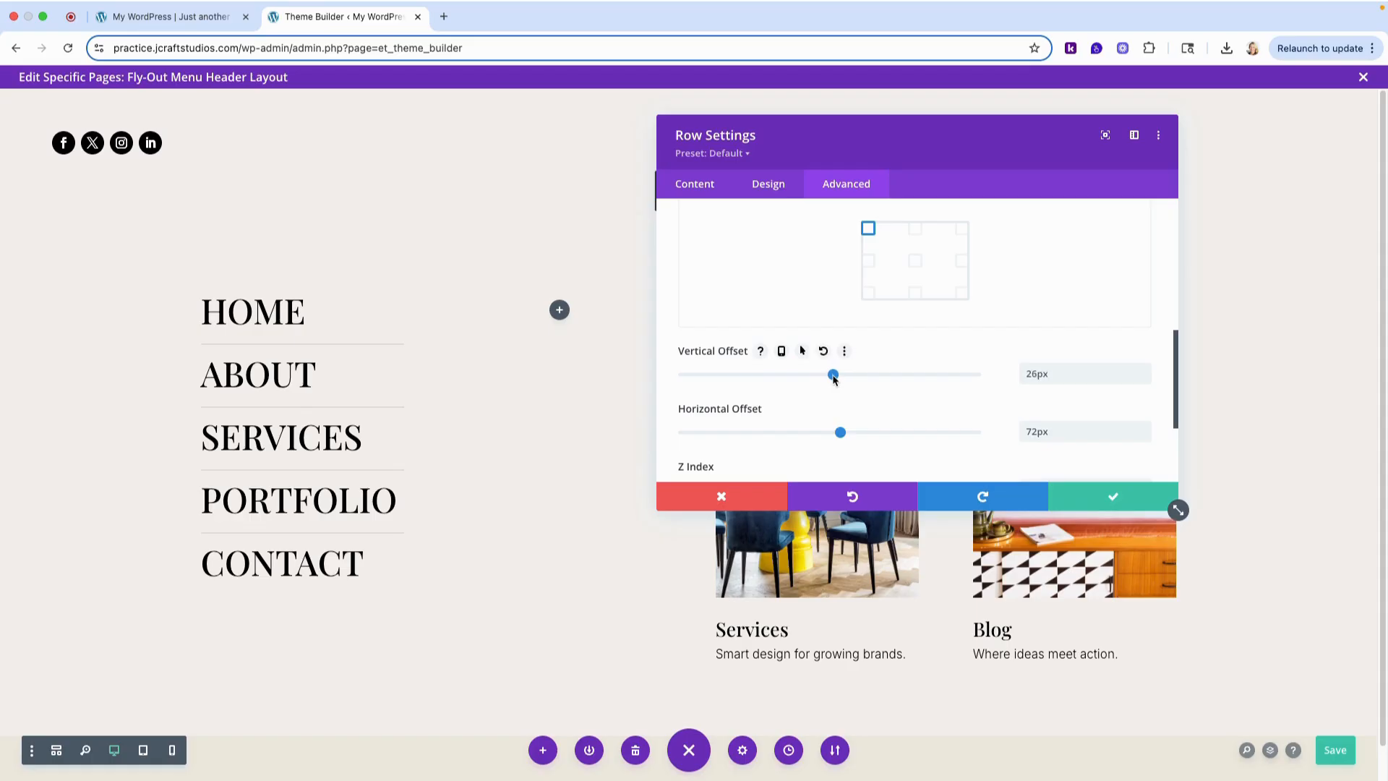
{"action": "scroll", "coordinate": [945, 439], "scroll_direction": "down", "scroll_amount": 1}
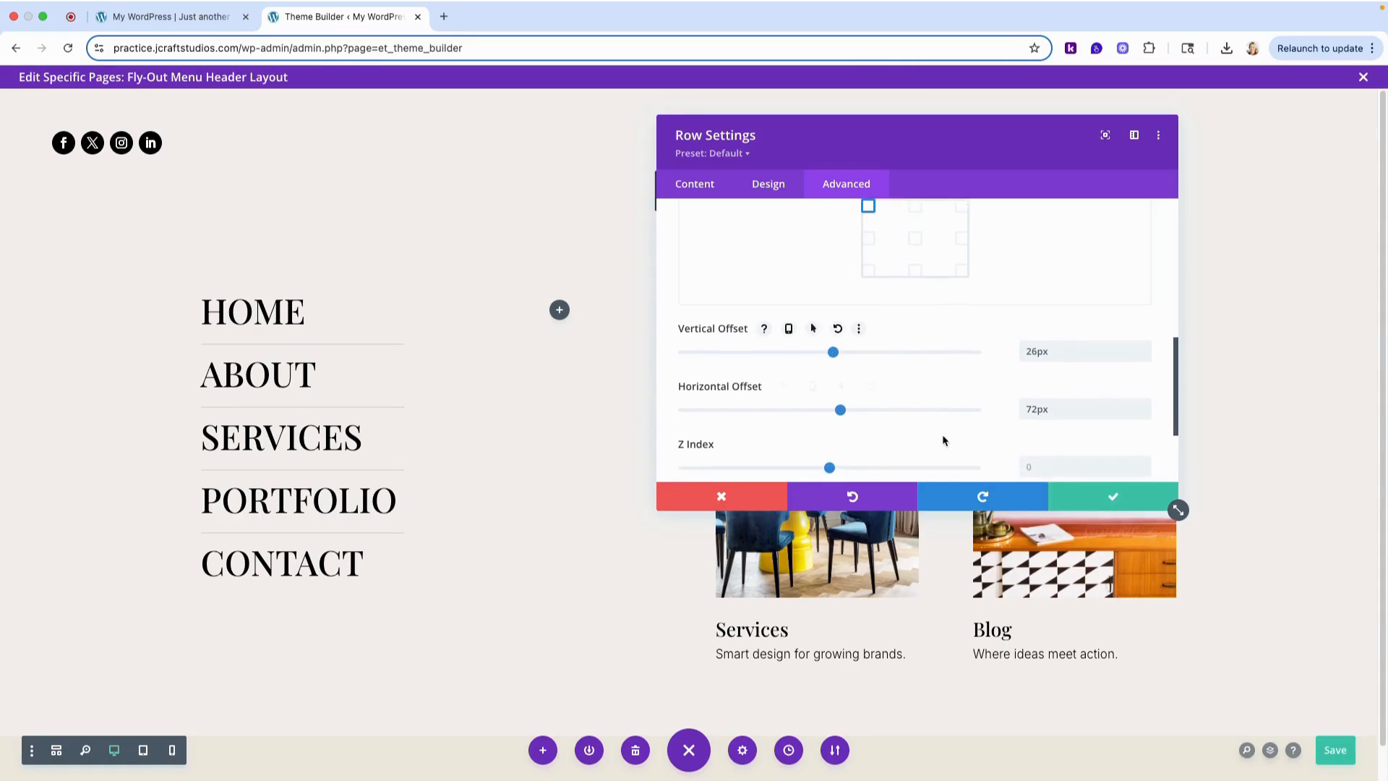
{"action": "left_click", "coordinate": [1129, 501]}
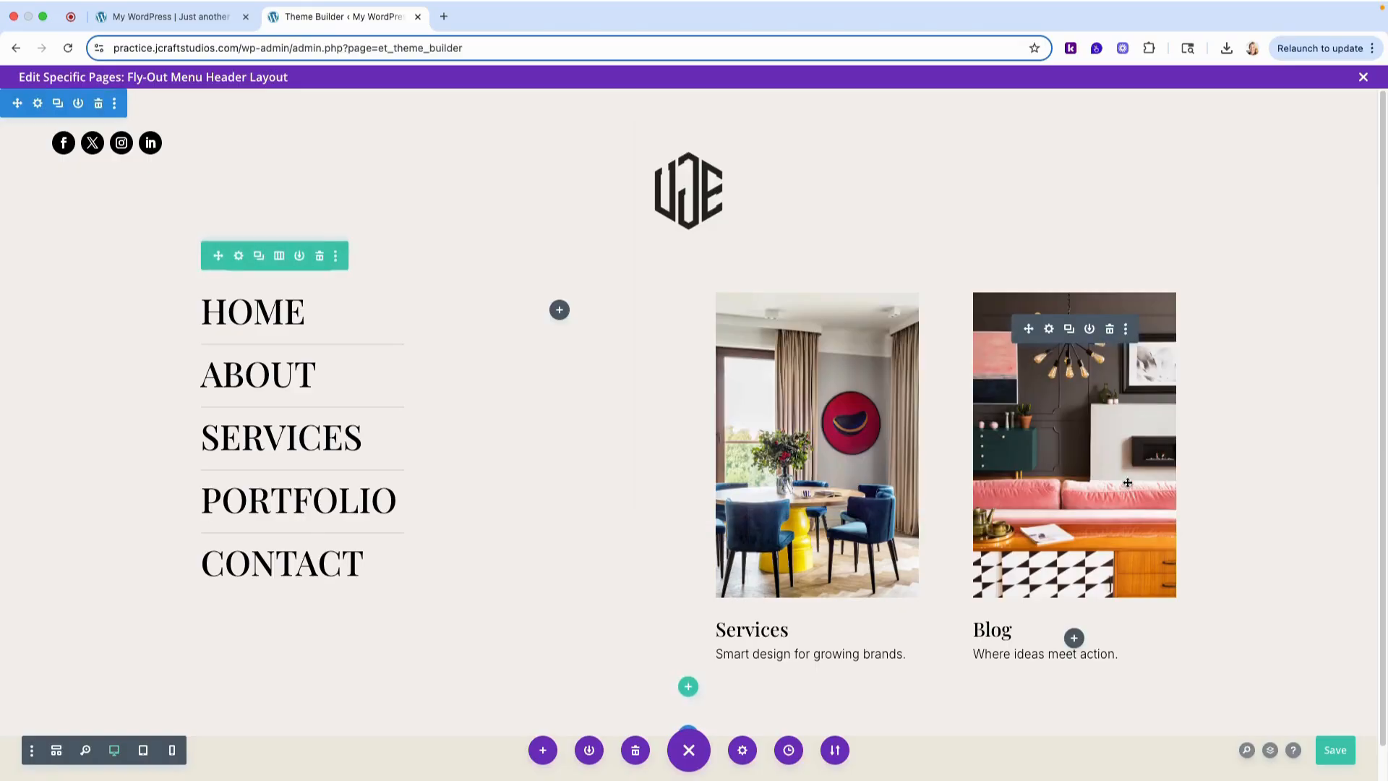
{"action": "left_click", "coordinate": [1335, 752]}
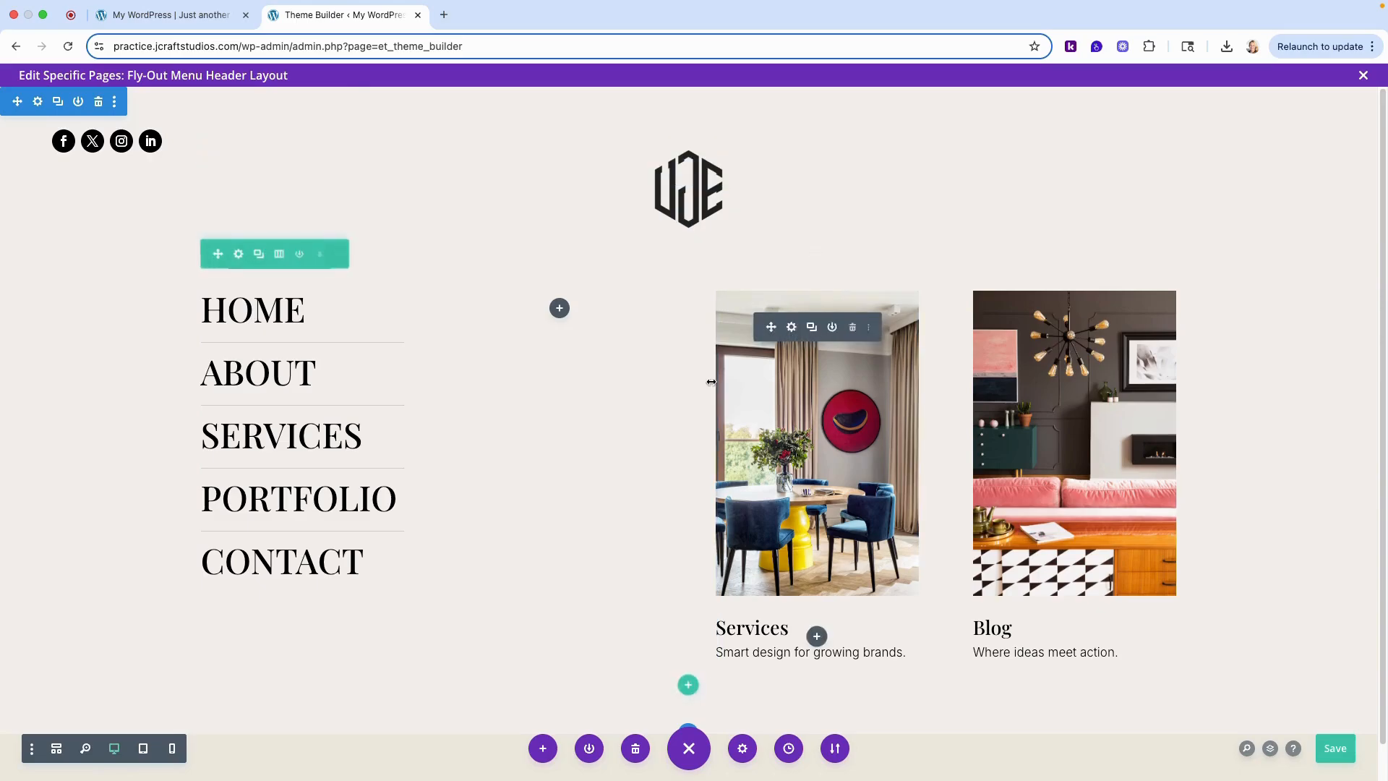
- Set the pop-up menu section's top padding to 40px
{"action": "left_click", "coordinate": [37, 105]}
{"action": "left_click", "coordinate": [244, 164]}
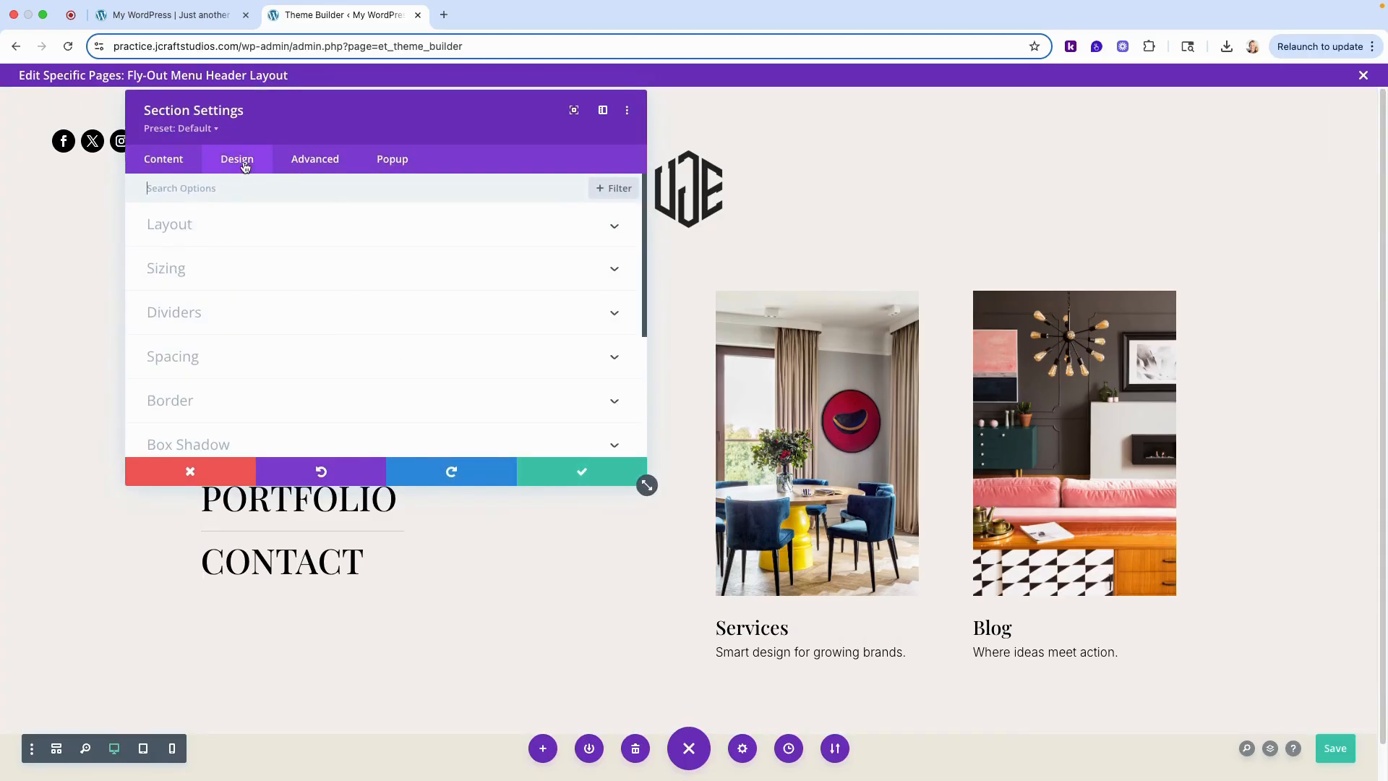
{"action": "left_click", "coordinate": [197, 357]}
{"action": "left_click", "coordinate": [195, 318]}
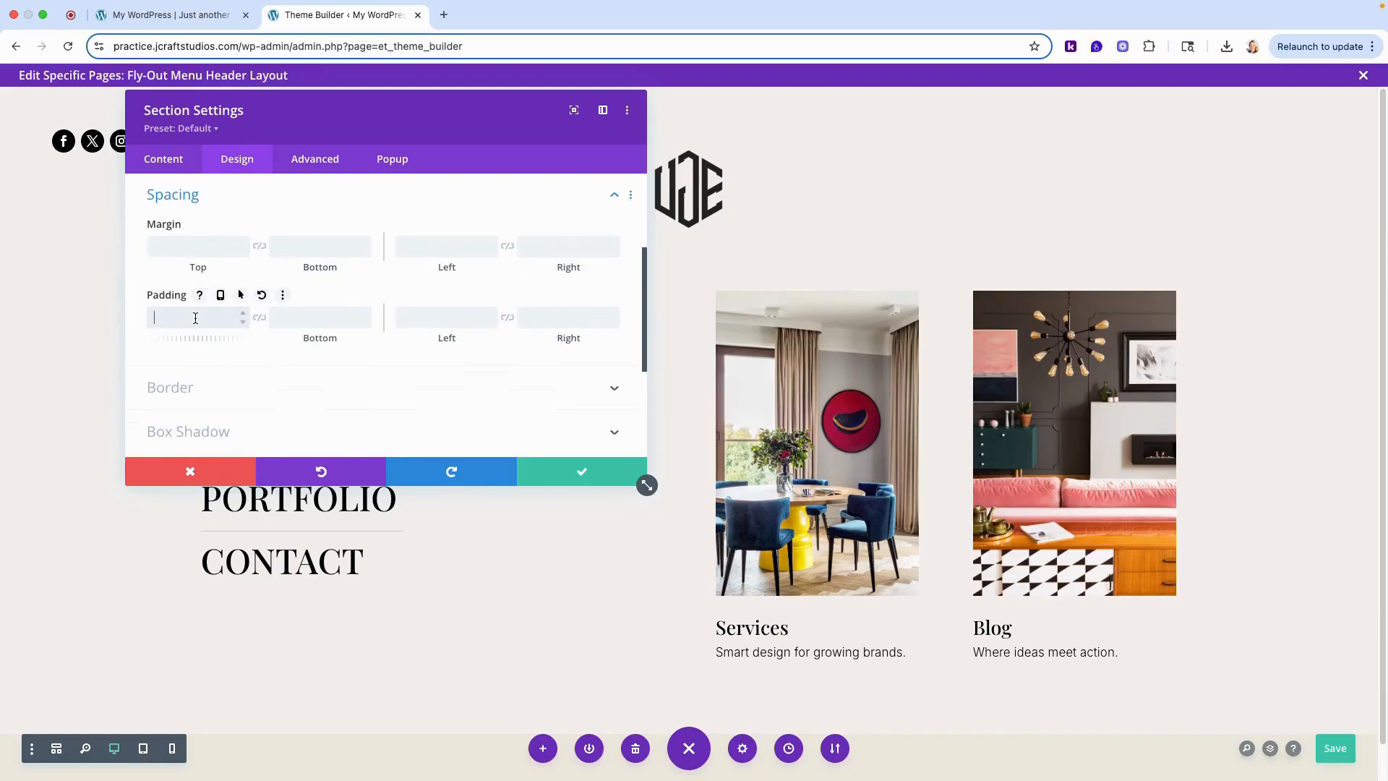
{"action": "type", "text": "40px"}
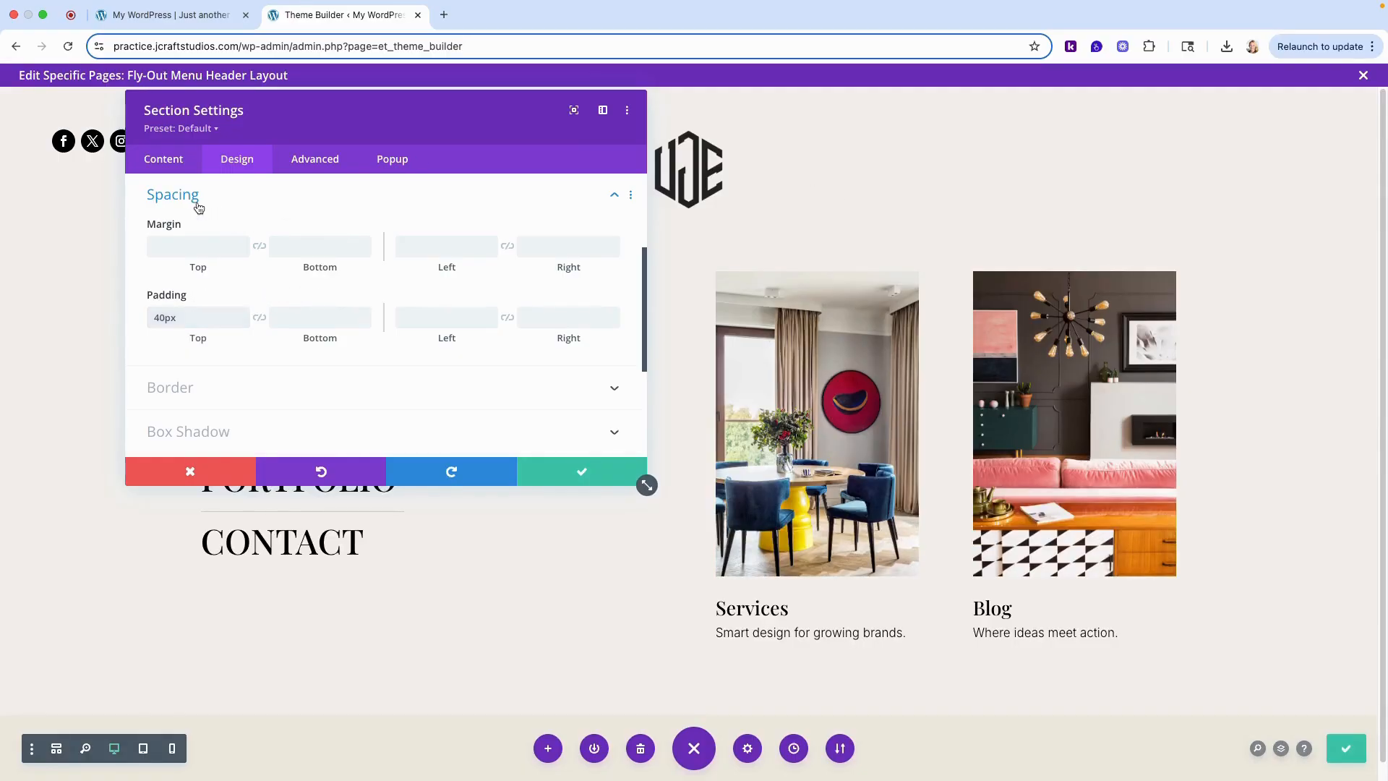
{"action": "left_click", "coordinate": [197, 201]}
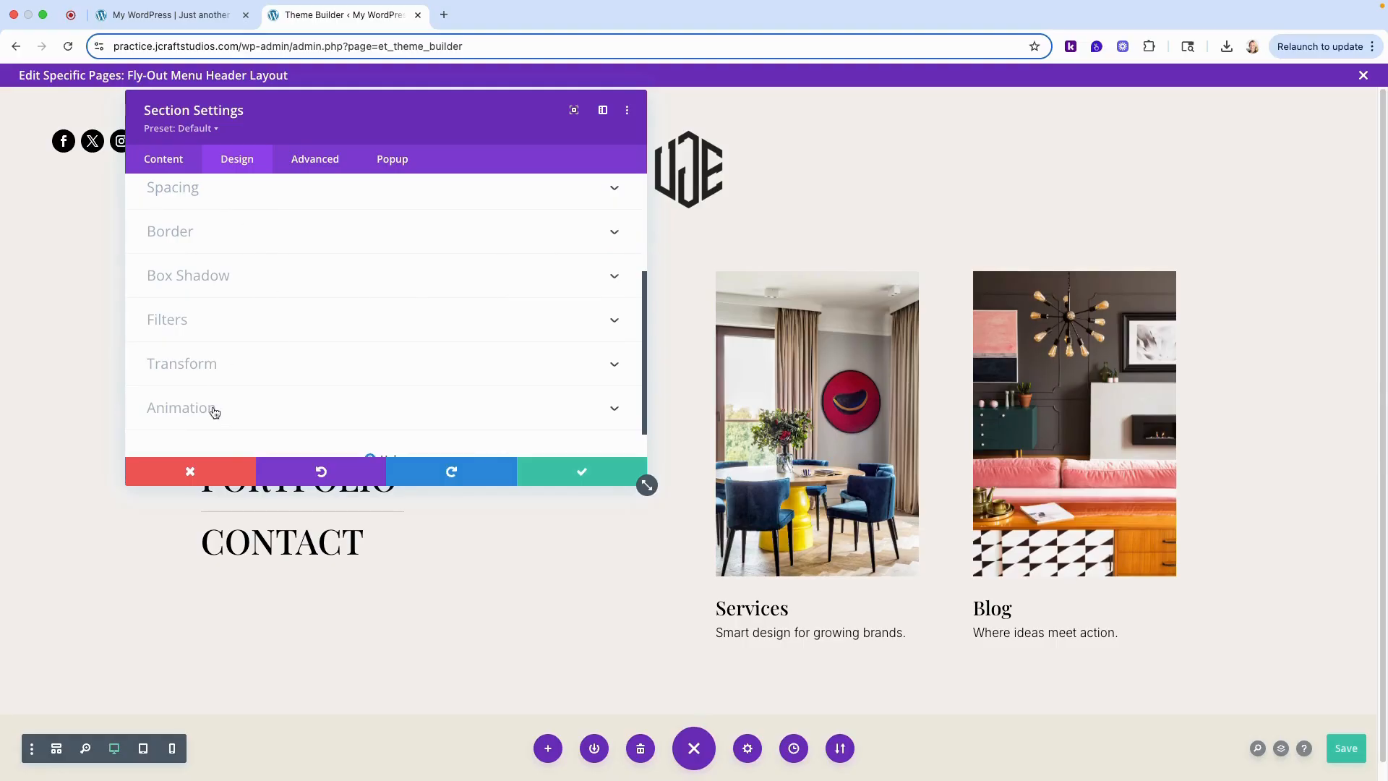
- Give the menu section a Slide animation with the direction Down and save the section settings
{"action": "left_click", "coordinate": [273, 408]}
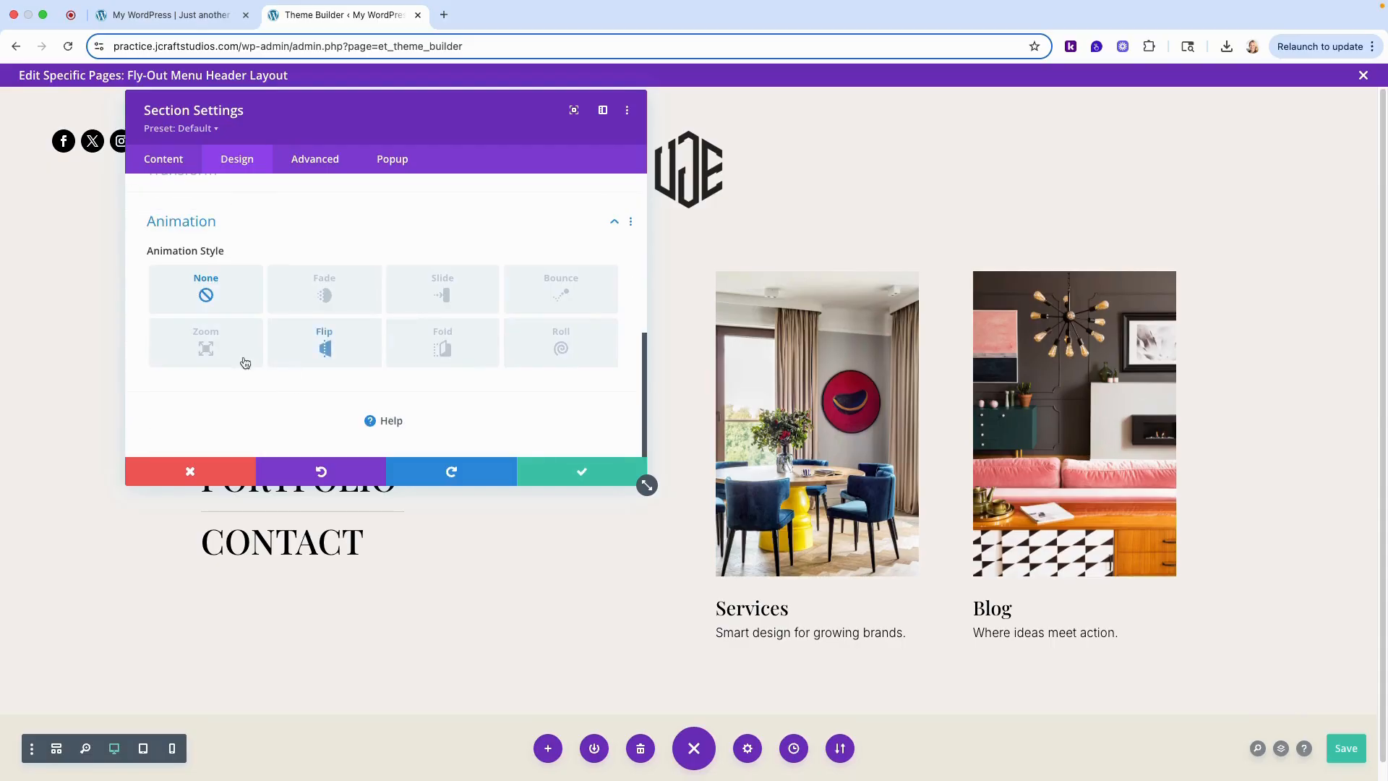
{"action": "left_click", "coordinate": [446, 287]}
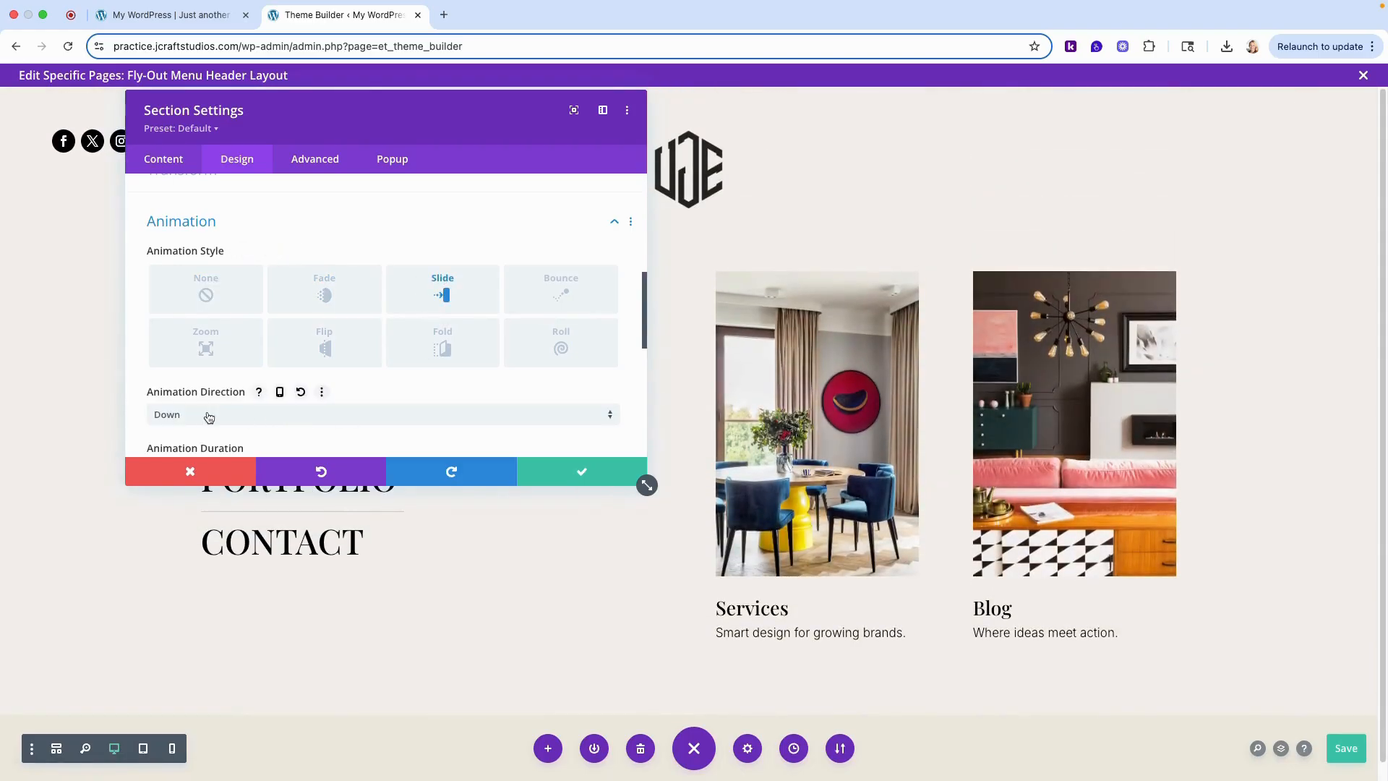
{"action": "left_click", "coordinate": [249, 414]}
{"action": "left_click", "coordinate": [426, 526]}
{"action": "scroll", "coordinate": [431, 397], "scroll_direction": "down", "scroll_amount": 3}
{"action": "scroll", "coordinate": [381, 392], "scroll_direction": "down", "scroll_amount": 2}
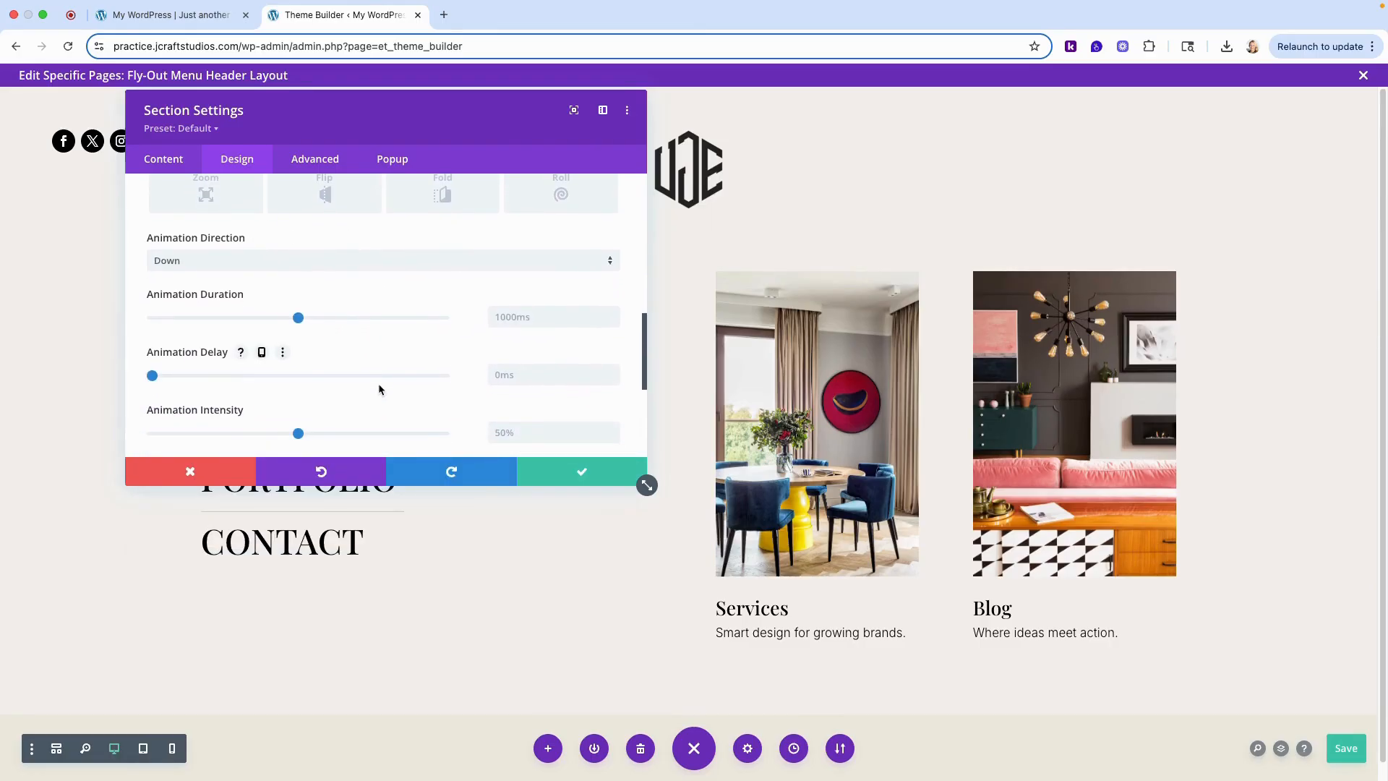
{"action": "scroll", "coordinate": [464, 363], "scroll_direction": "up", "scroll_amount": 5}
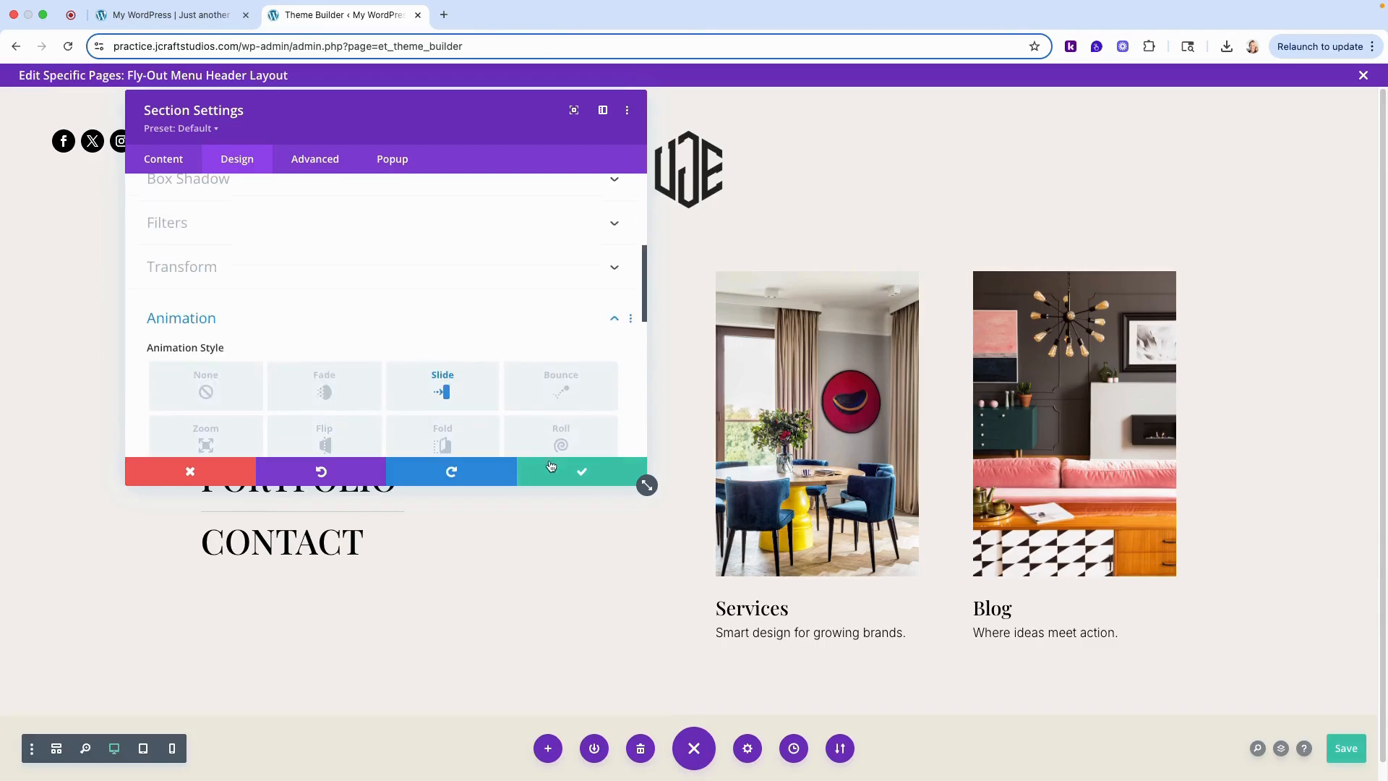
{"action": "left_click", "coordinate": [582, 474]}
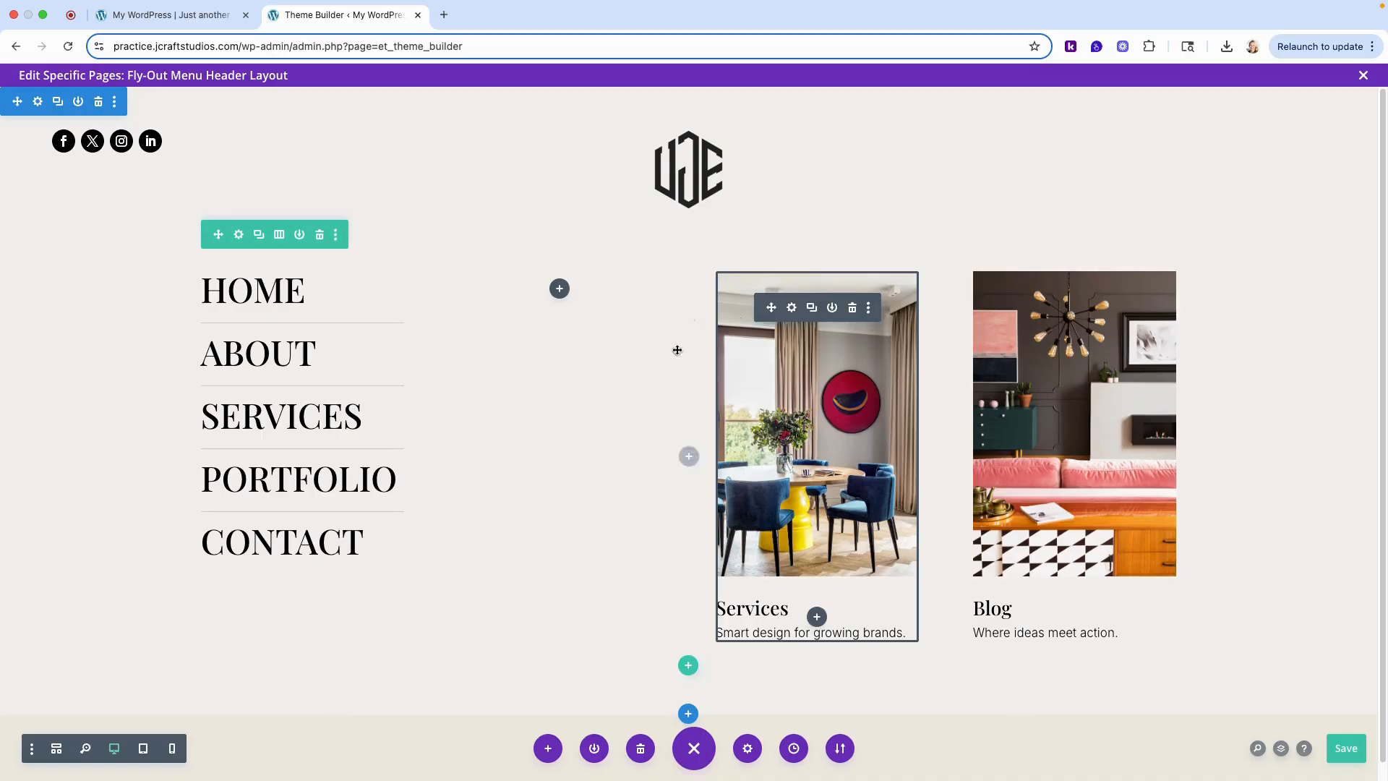
- Show the layout as a wireframe and set the Icon module's icon color to white (#ffffff)
{"action": "left_click", "coordinate": [57, 751]}
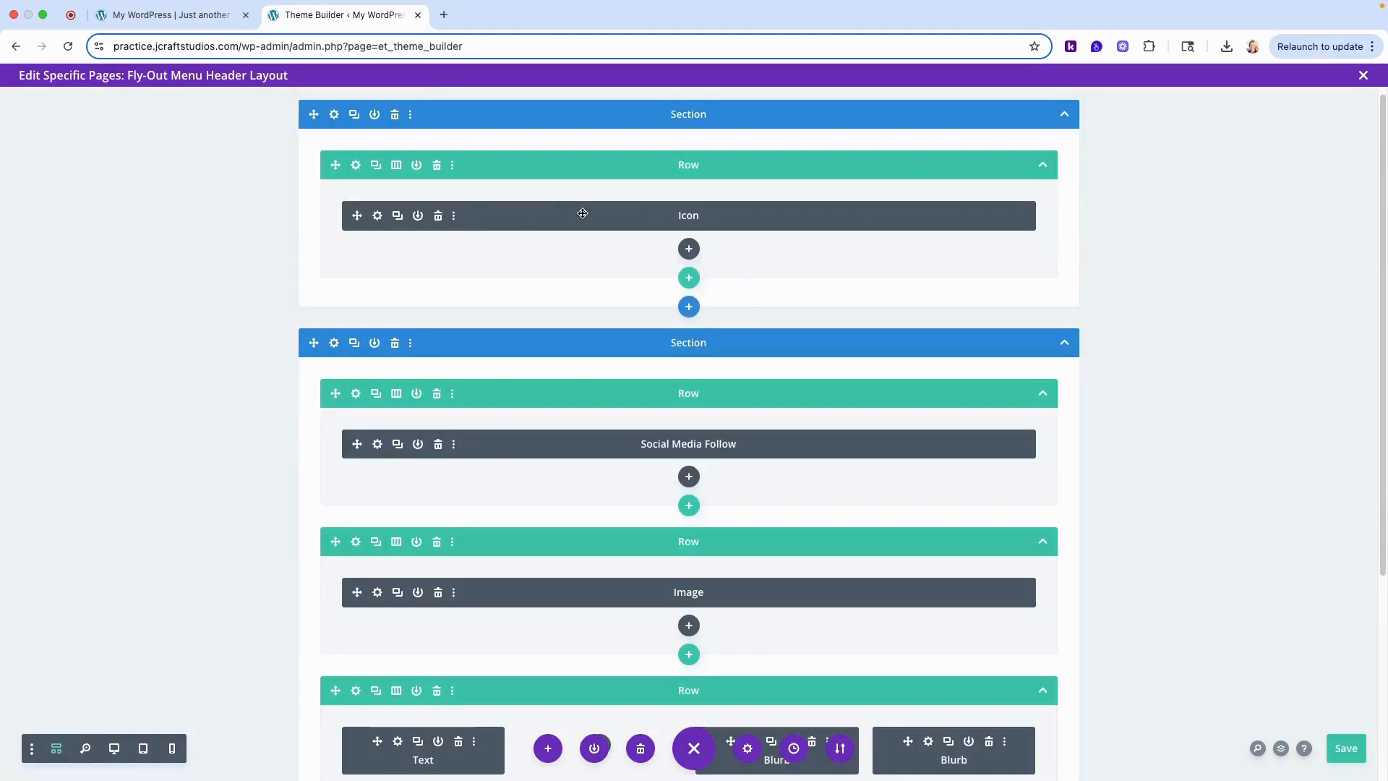
{"action": "left_click", "coordinate": [377, 216]}
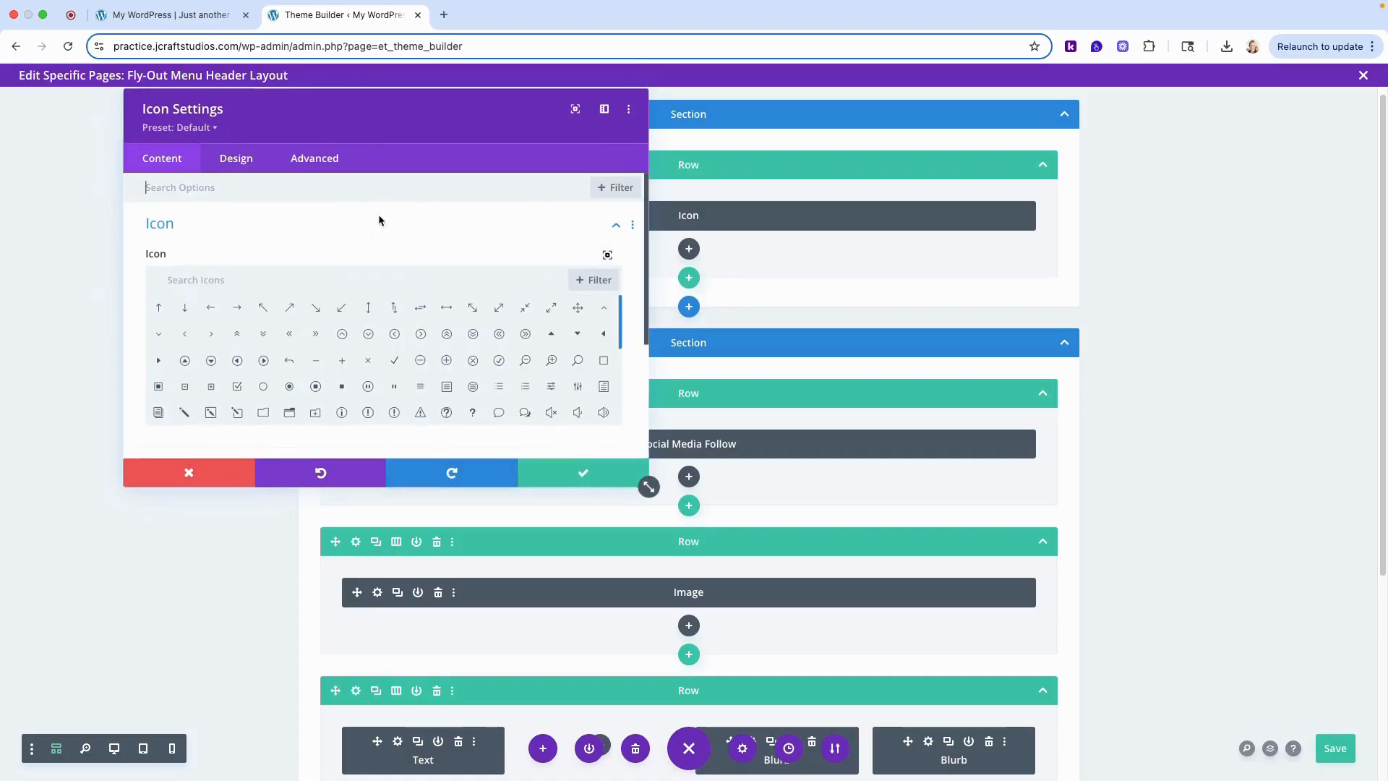
{"action": "left_click", "coordinate": [244, 172]}
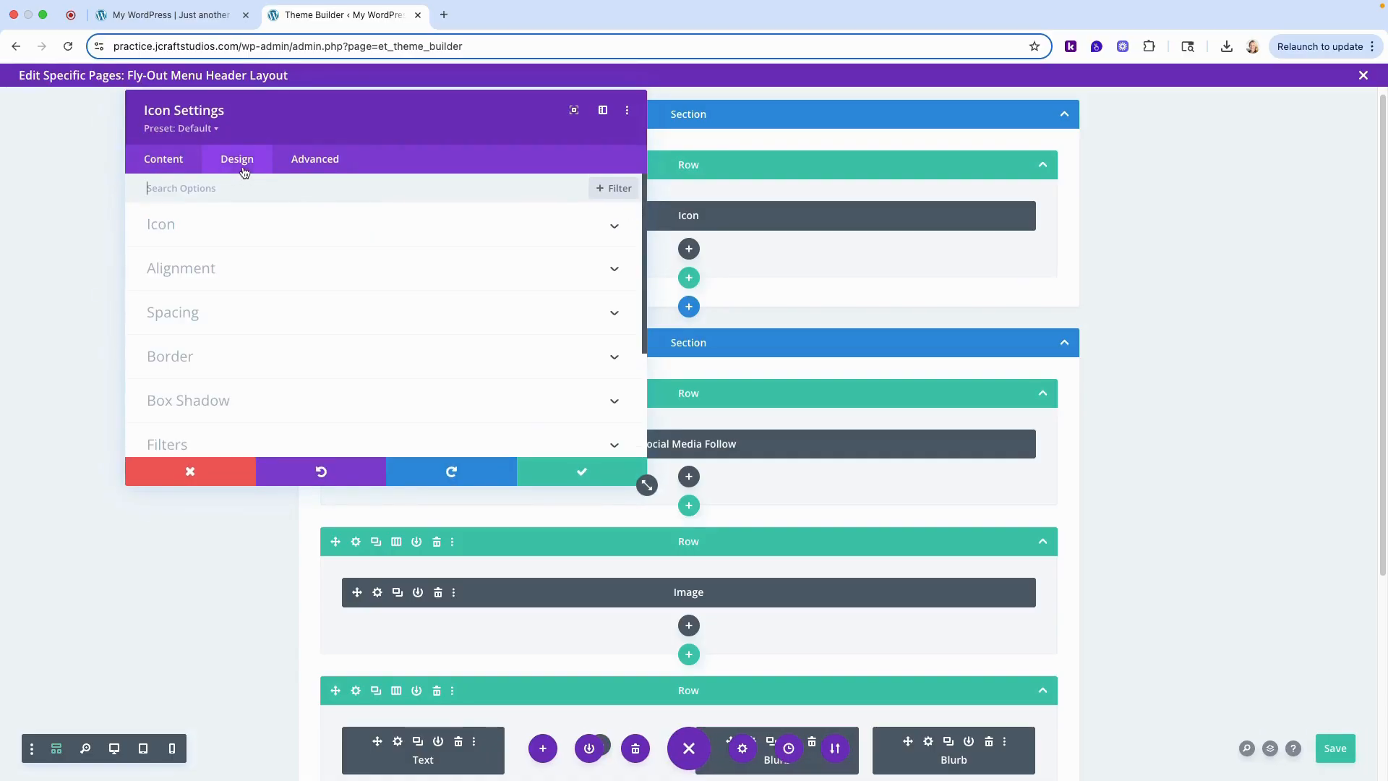
{"action": "left_click", "coordinate": [168, 230]}
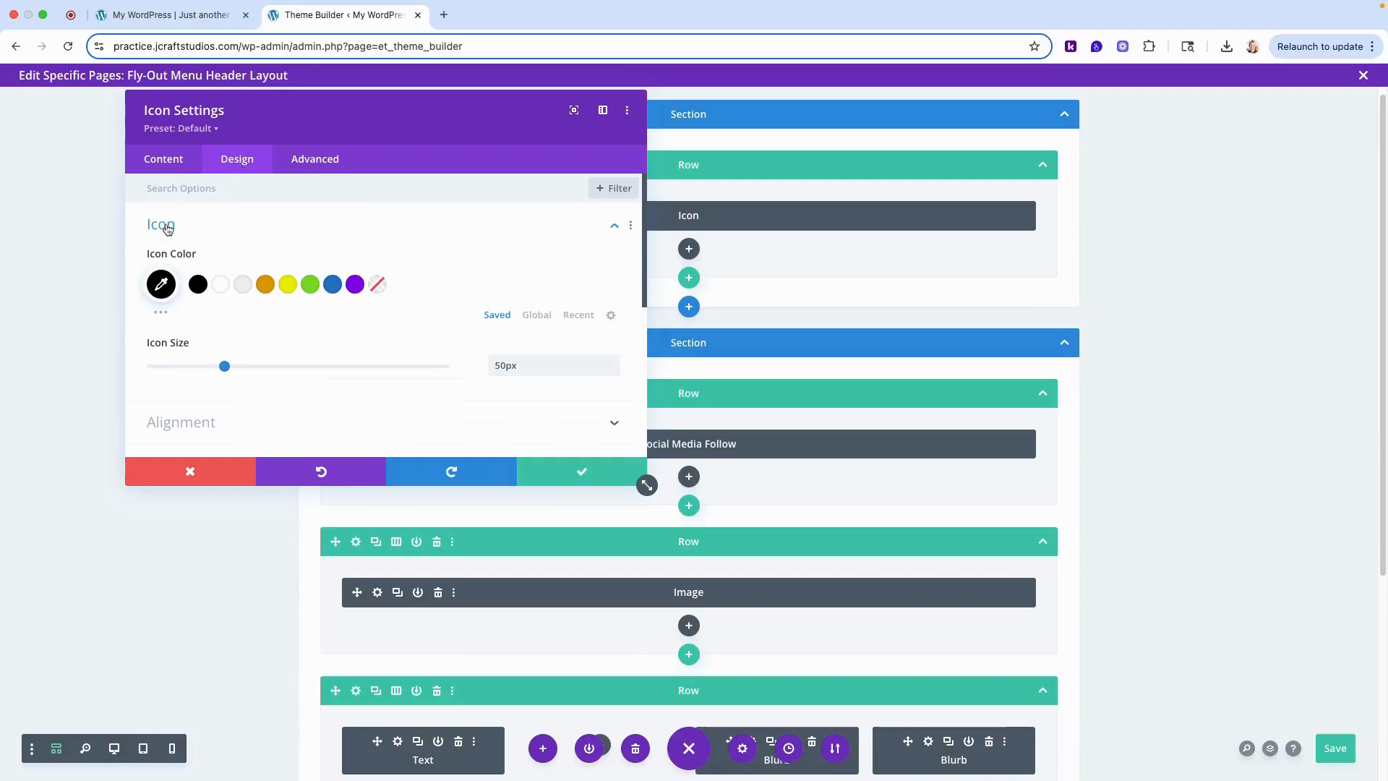
{"action": "left_click", "coordinate": [222, 287]}
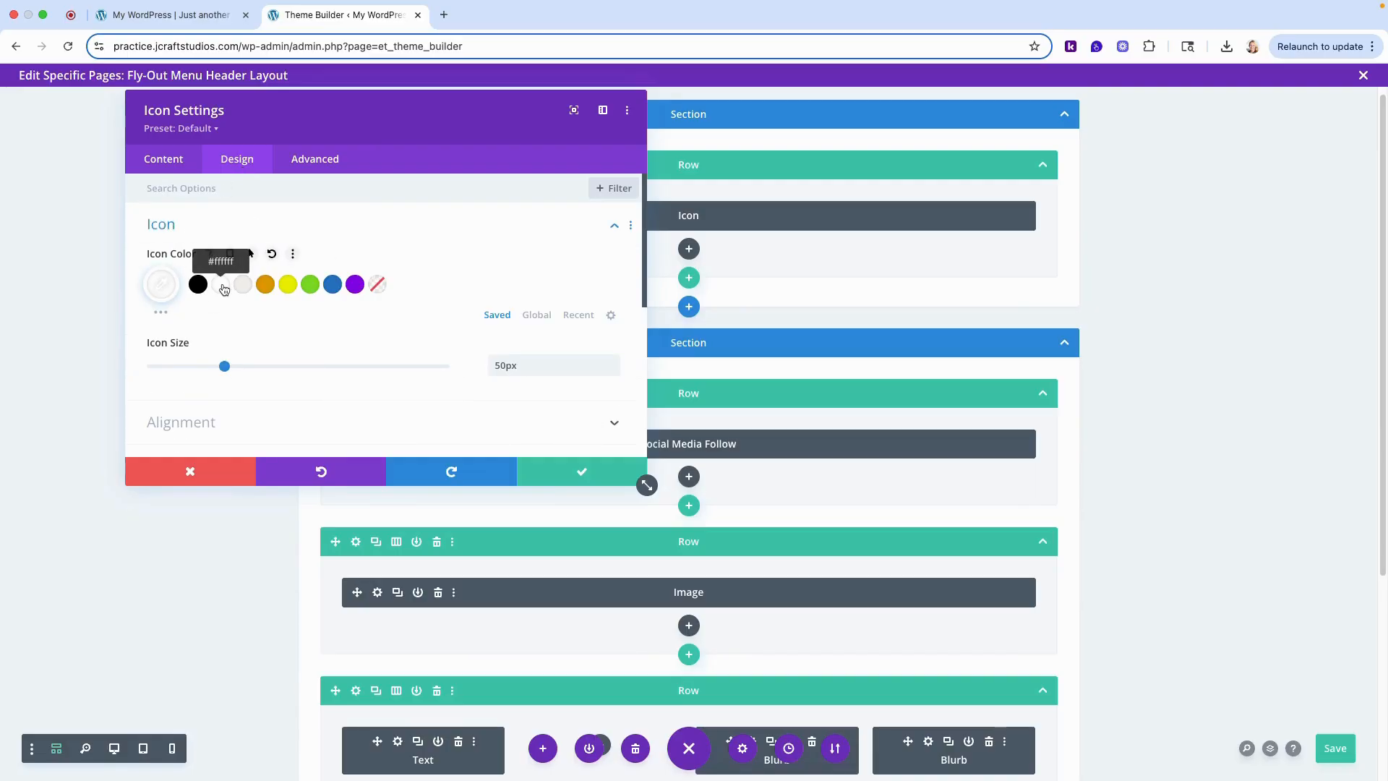
{"action": "left_click", "coordinate": [245, 230]}
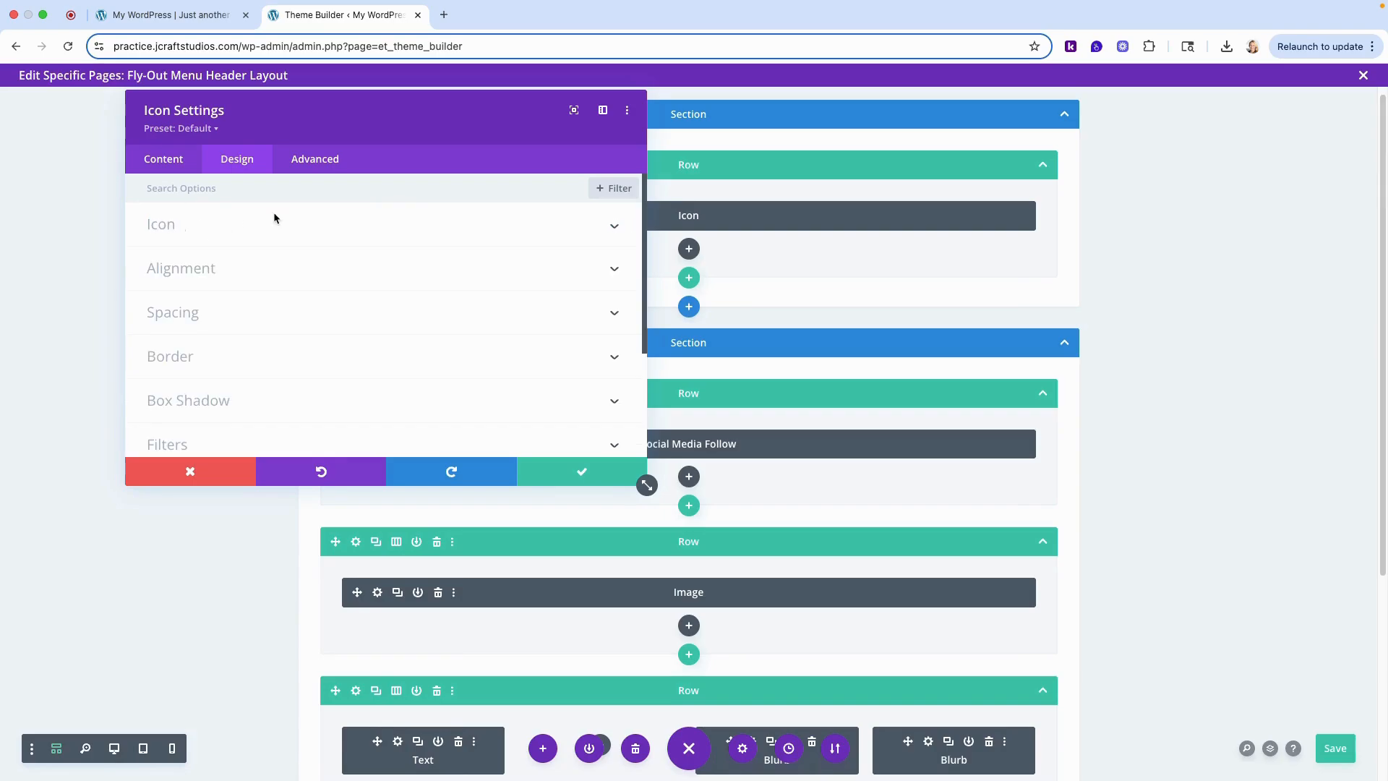
- Set the Icon module's top padding to 45 and save the module settings
{"action": "left_click", "coordinate": [193, 315]}
{"action": "left_click", "coordinate": [196, 316]}
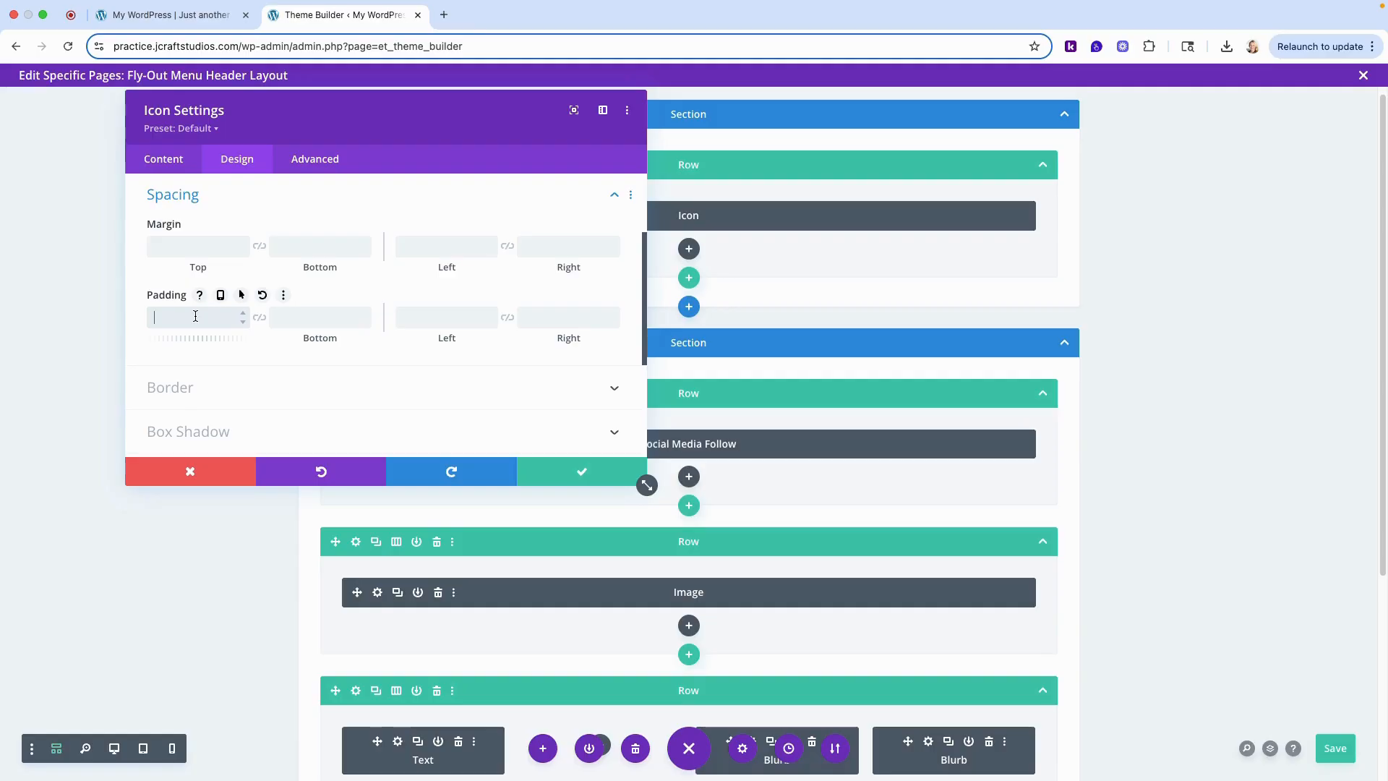
{"action": "type", "text": "45"}
{"action": "left_click", "coordinate": [580, 472]}
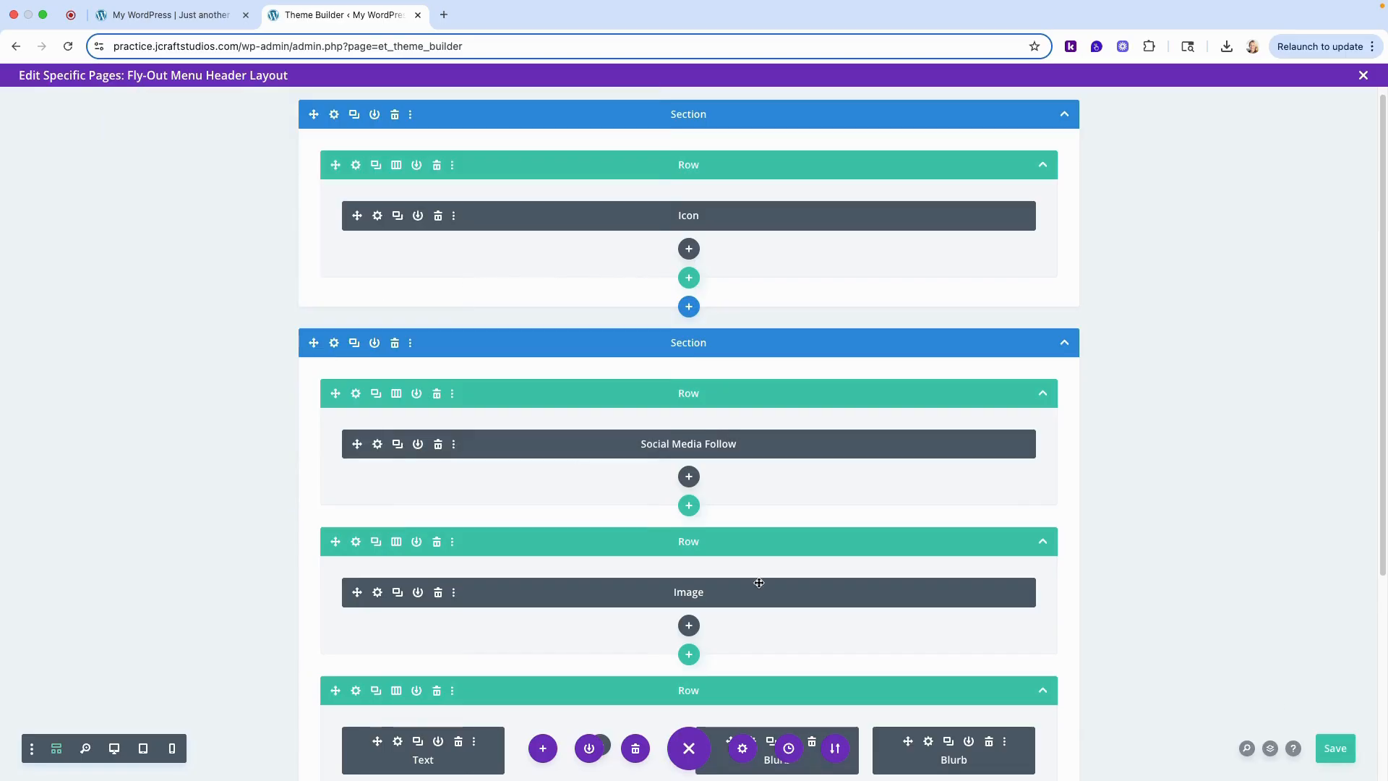
- Save the header layout, return to the desktop view and go back to the Theme Builder overview to save its changes
{"action": "left_click", "coordinate": [1337, 751]}
{"action": "left_click", "coordinate": [113, 754]}
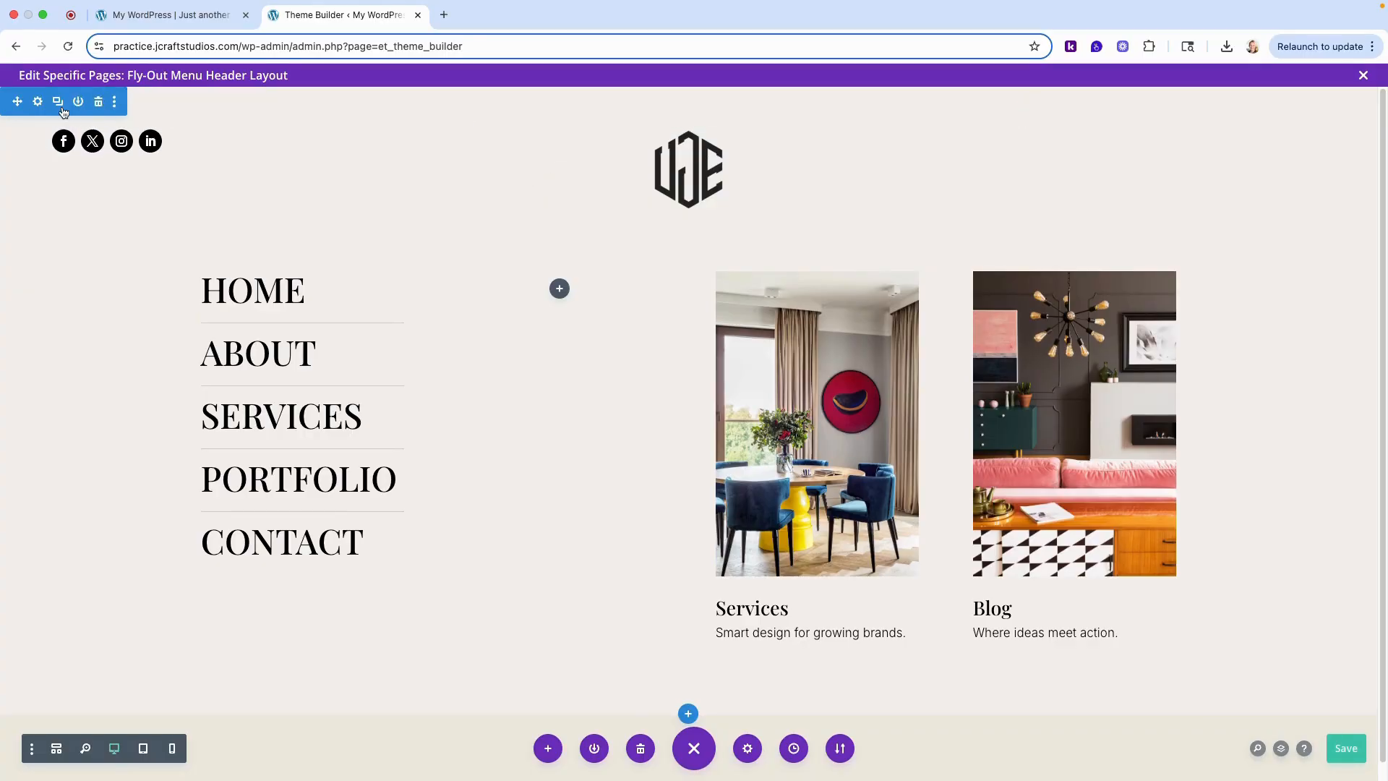
{"action": "left_click", "coordinate": [16, 49]}
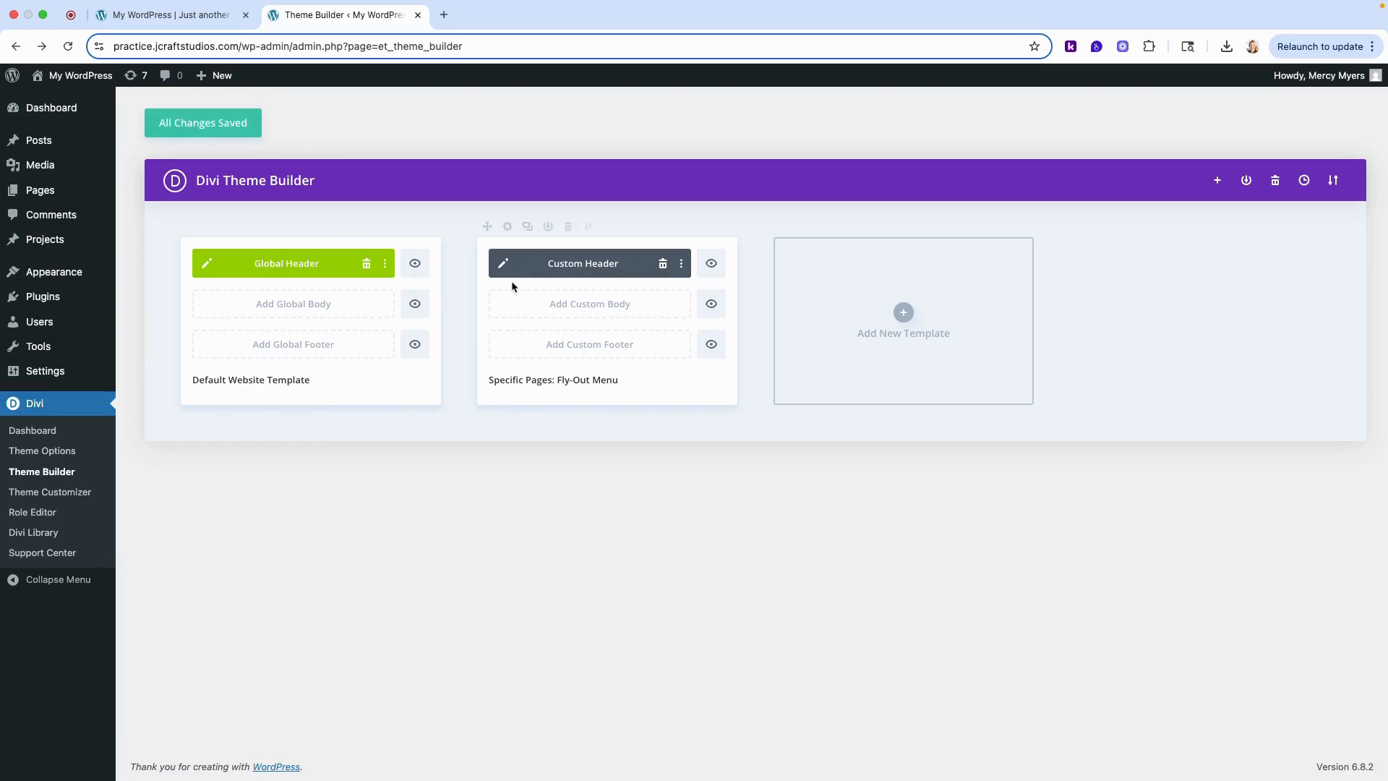
{"action": "left_click", "coordinate": [201, 130]}
- View the live Fly-Out Menu page and test opening and closing the pop-up menu from the hamburger icon
{"action": "mouse_move", "coordinate": [51, 196]}
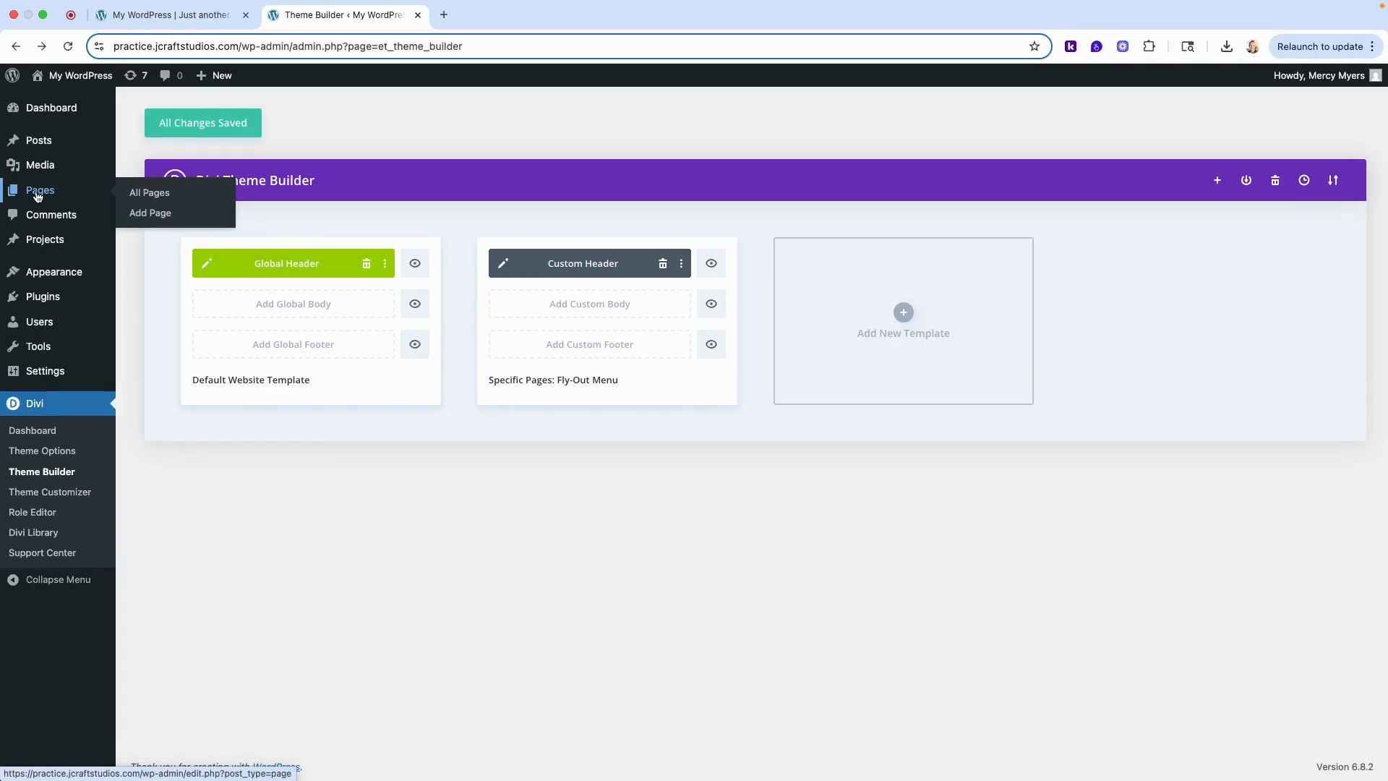
{"action": "left_click", "coordinate": [38, 196]}
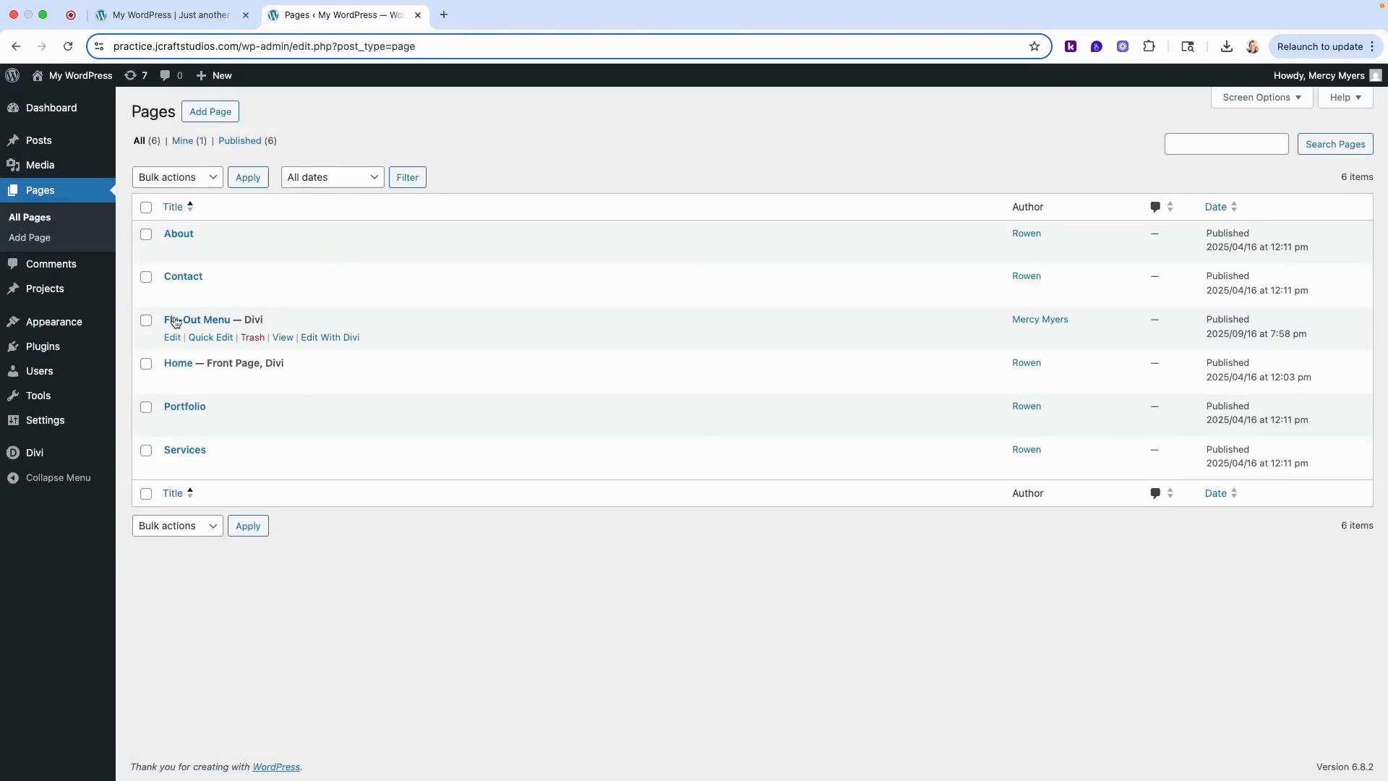
{"action": "left_click", "coordinate": [284, 338]}
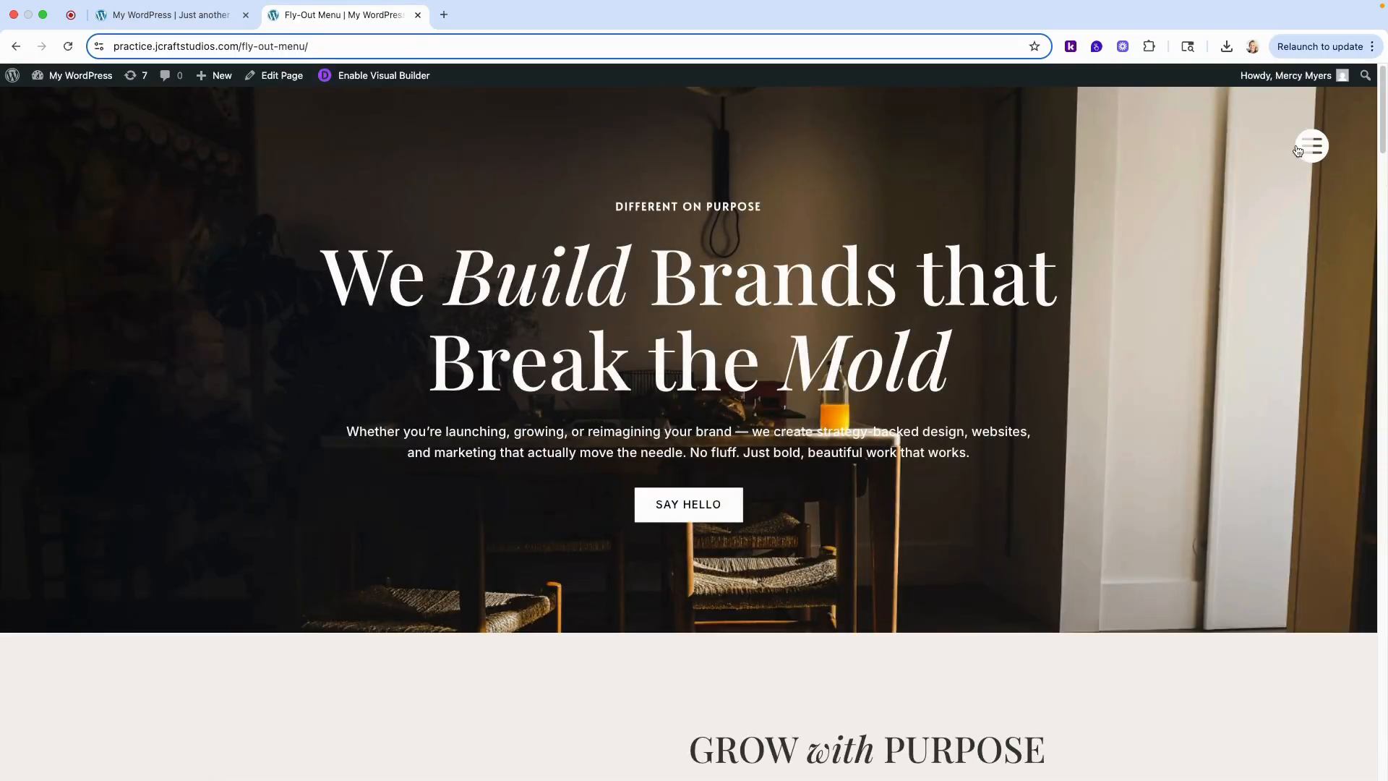
{"action": "left_click", "coordinate": [1318, 152]}
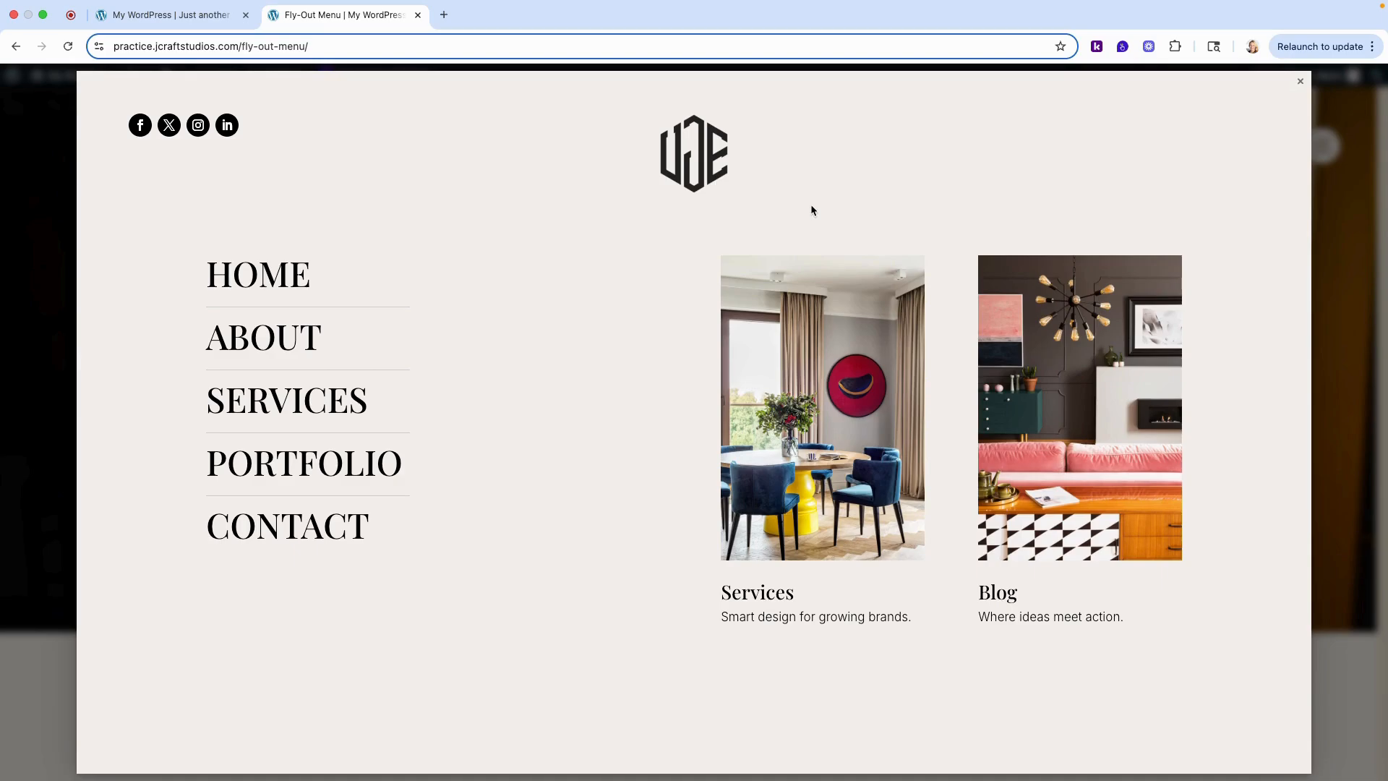
{"action": "left_click", "coordinate": [1301, 85]}
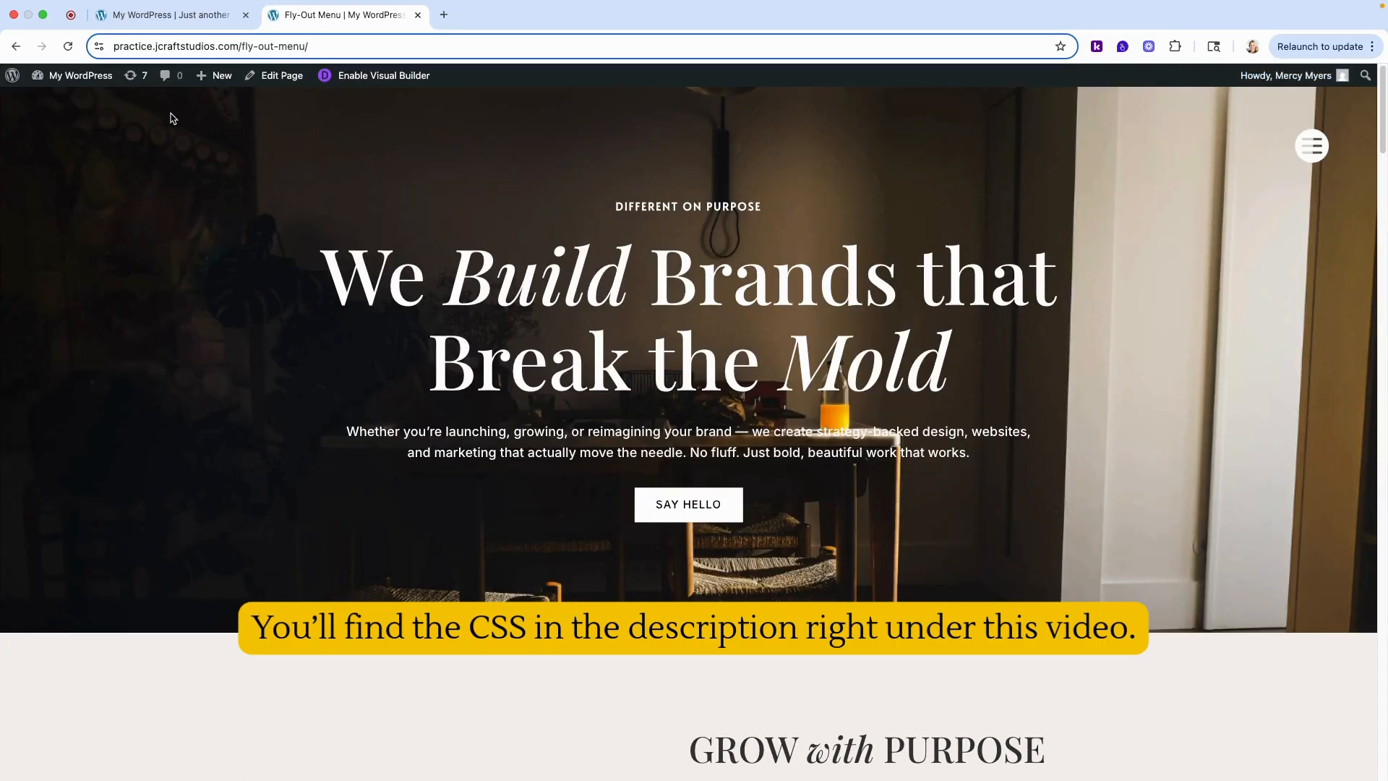
- Paste the "Styling pop out menu" code (100vw minimum width, 0px padding, 40px close icon, #1d1d1d background) into the Theme Customizer's Additional CSS and publish it
{"action": "mouse_move", "coordinate": [84, 80]}
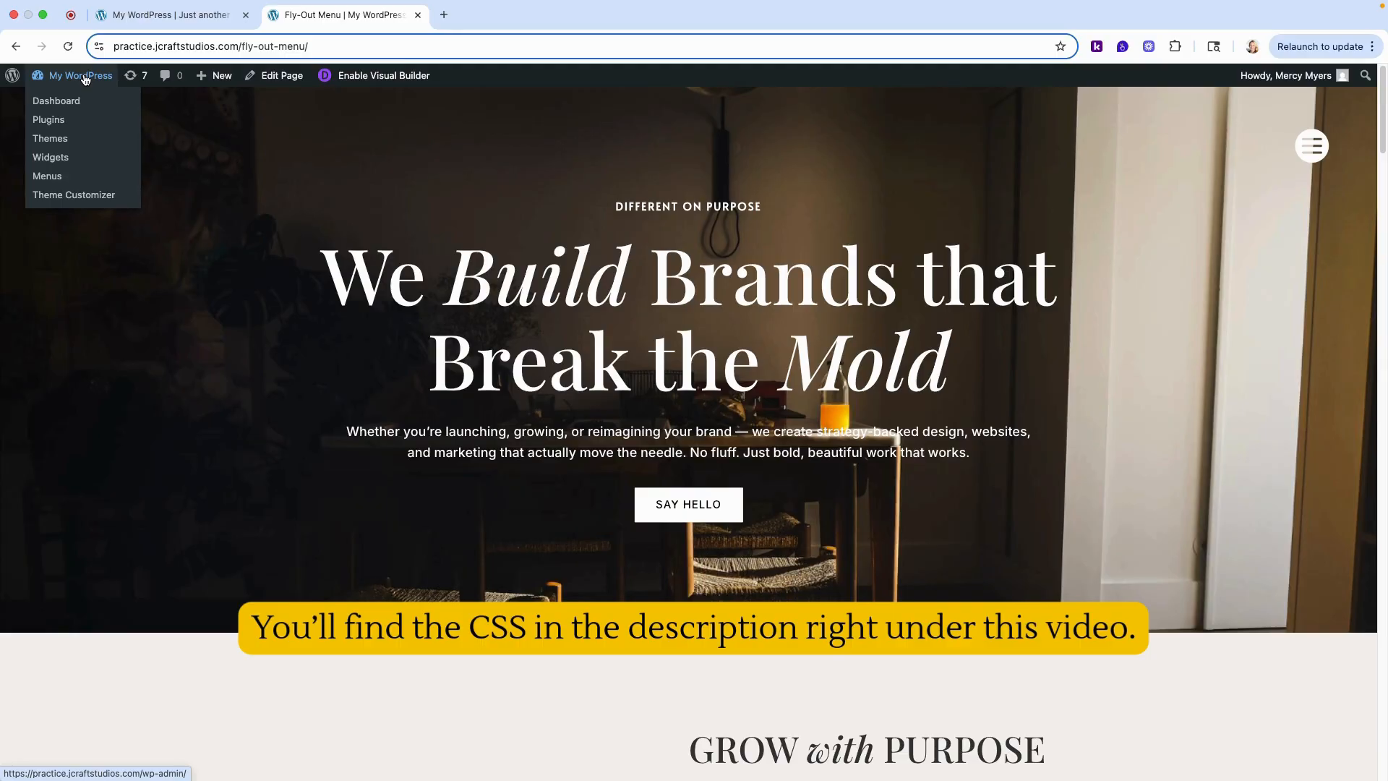
{"action": "left_click", "coordinate": [72, 194]}
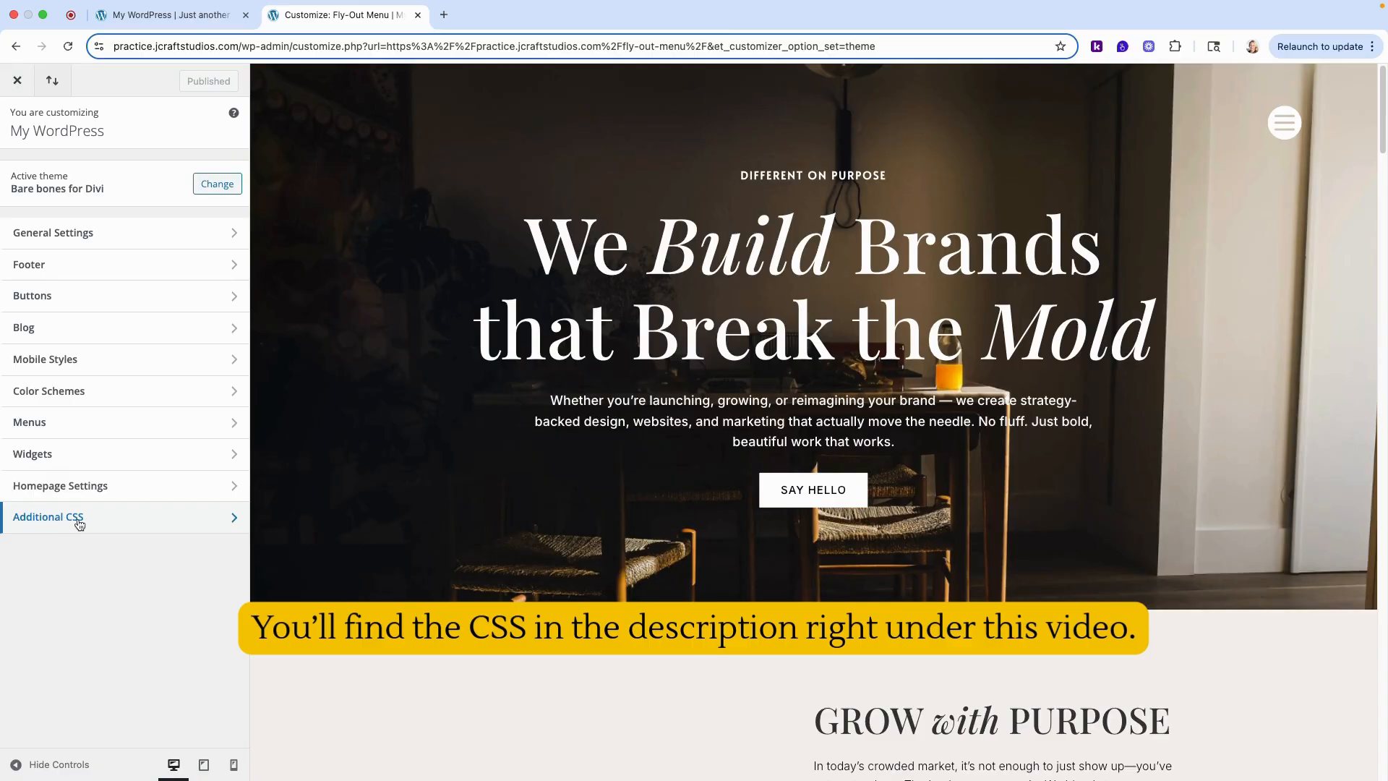
{"action": "left_click", "coordinate": [78, 521]}
{"action": "left_click", "coordinate": [94, 436]}
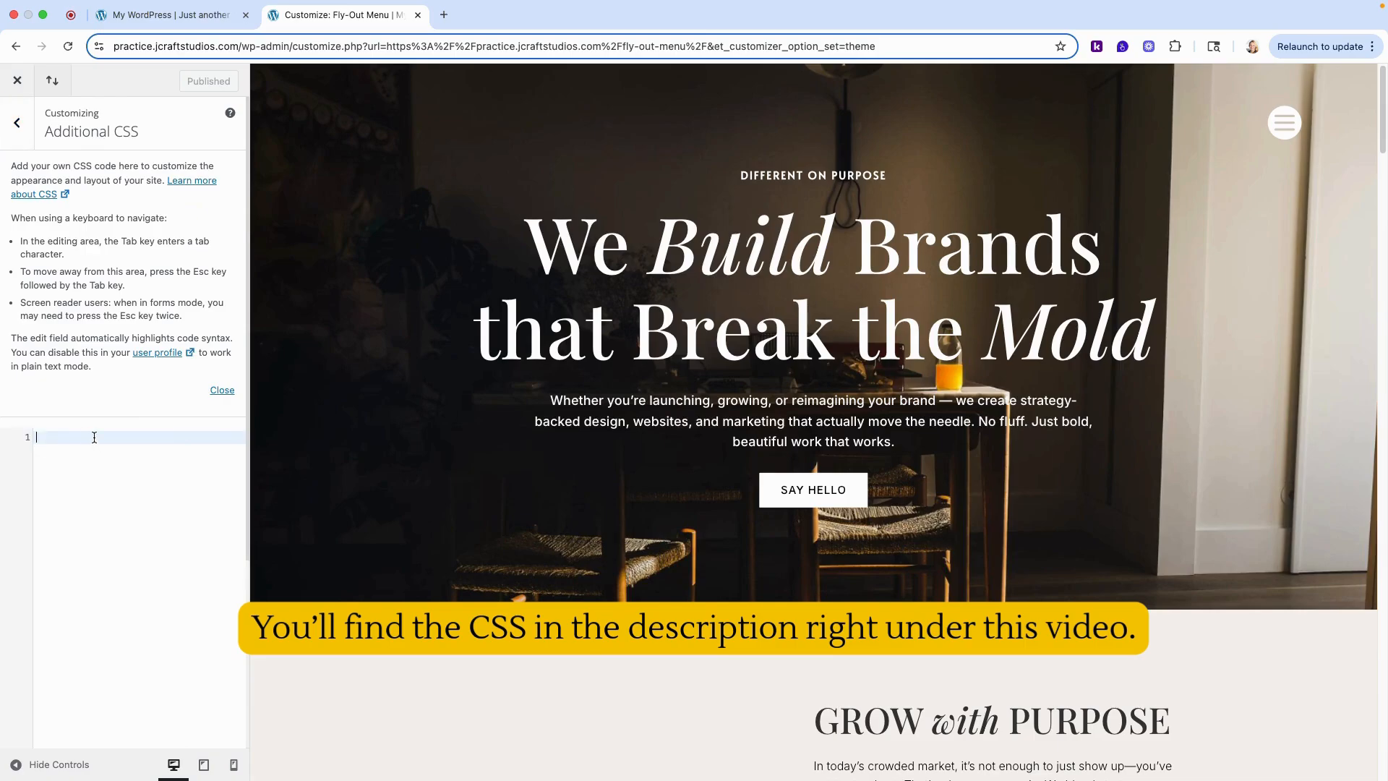
{"action": "key", "text": "super+v"}
{"action": "scroll", "coordinate": [97, 437], "scroll_direction": "down", "scroll_amount": 1}
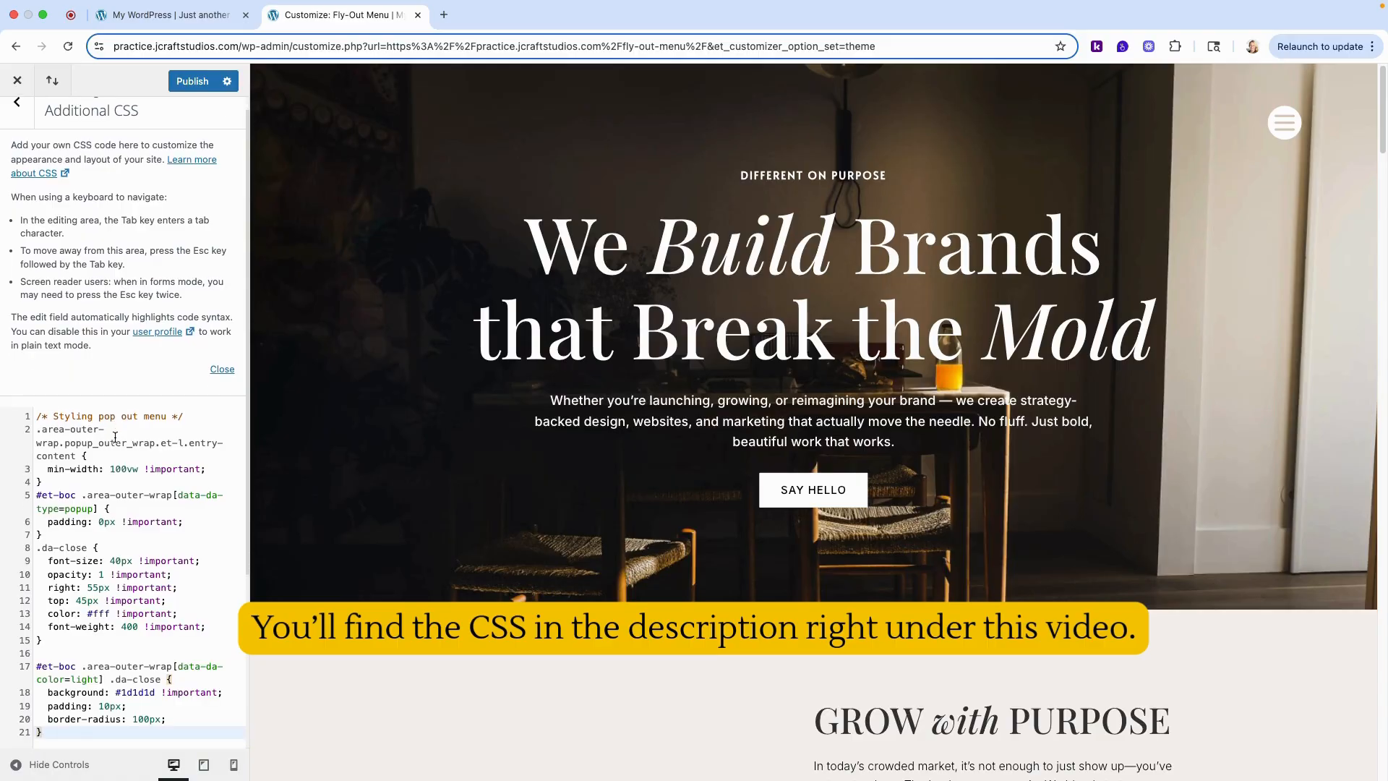
{"action": "left_click", "coordinate": [184, 83]}
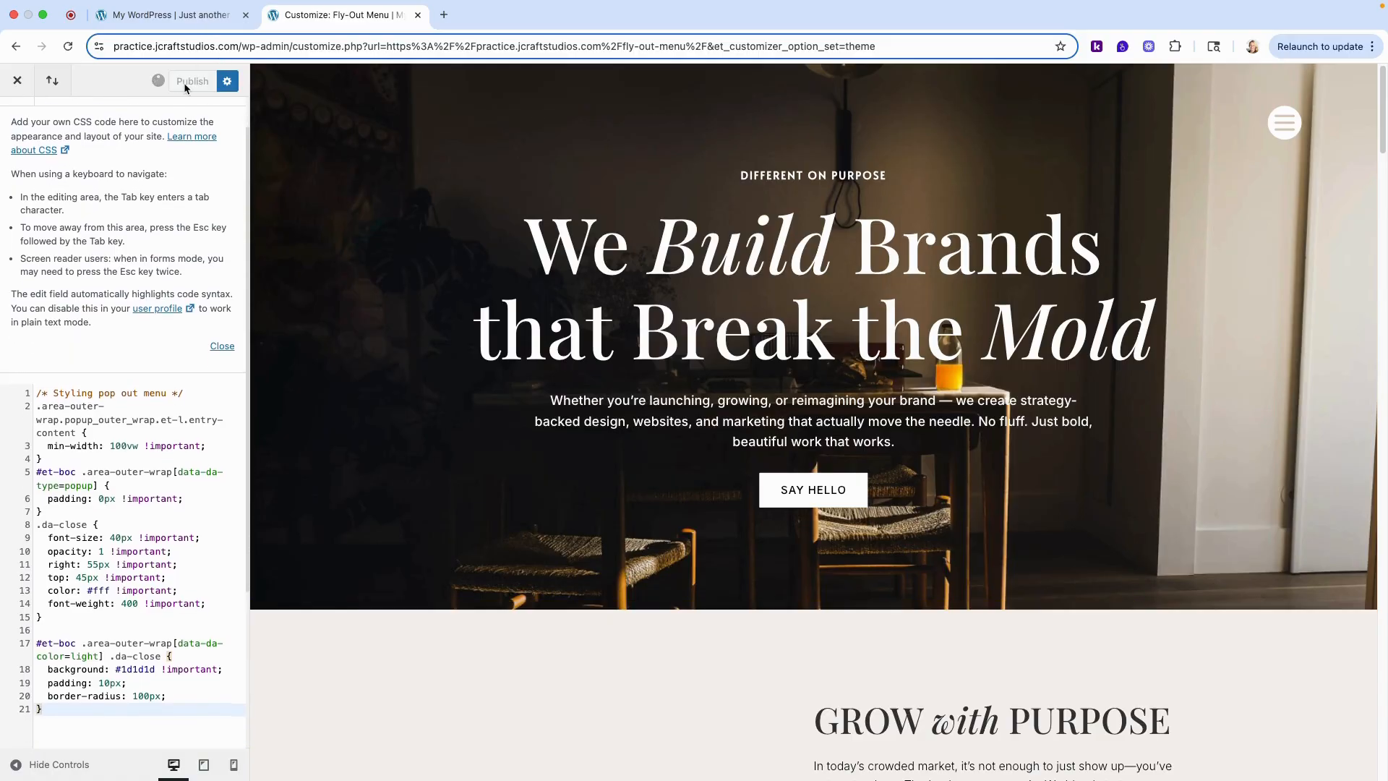
- Leave the Theme Customizer and open the pop-up menu on the live page from the hamburger icon to check the new styling
{"action": "left_click", "coordinate": [18, 82]}
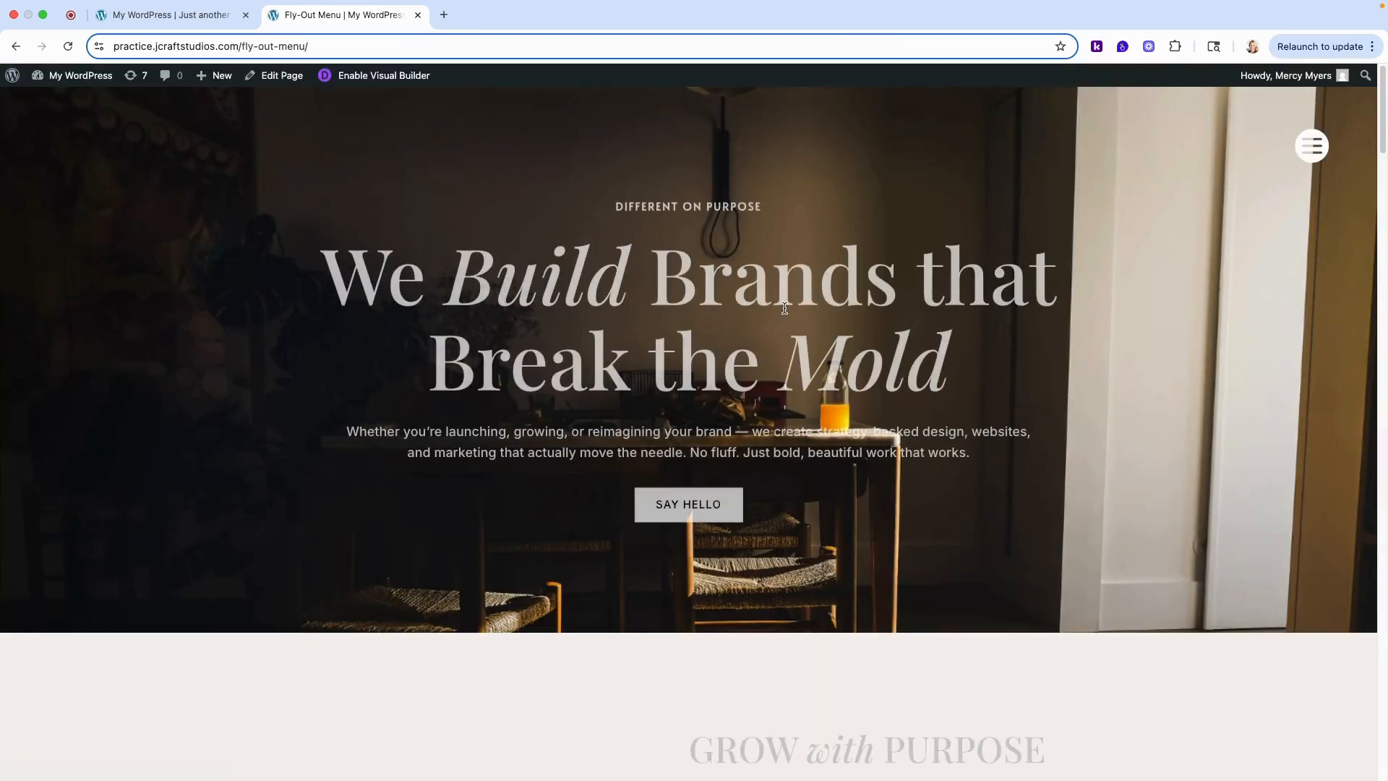
{"action": "left_click", "coordinate": [1310, 146]}
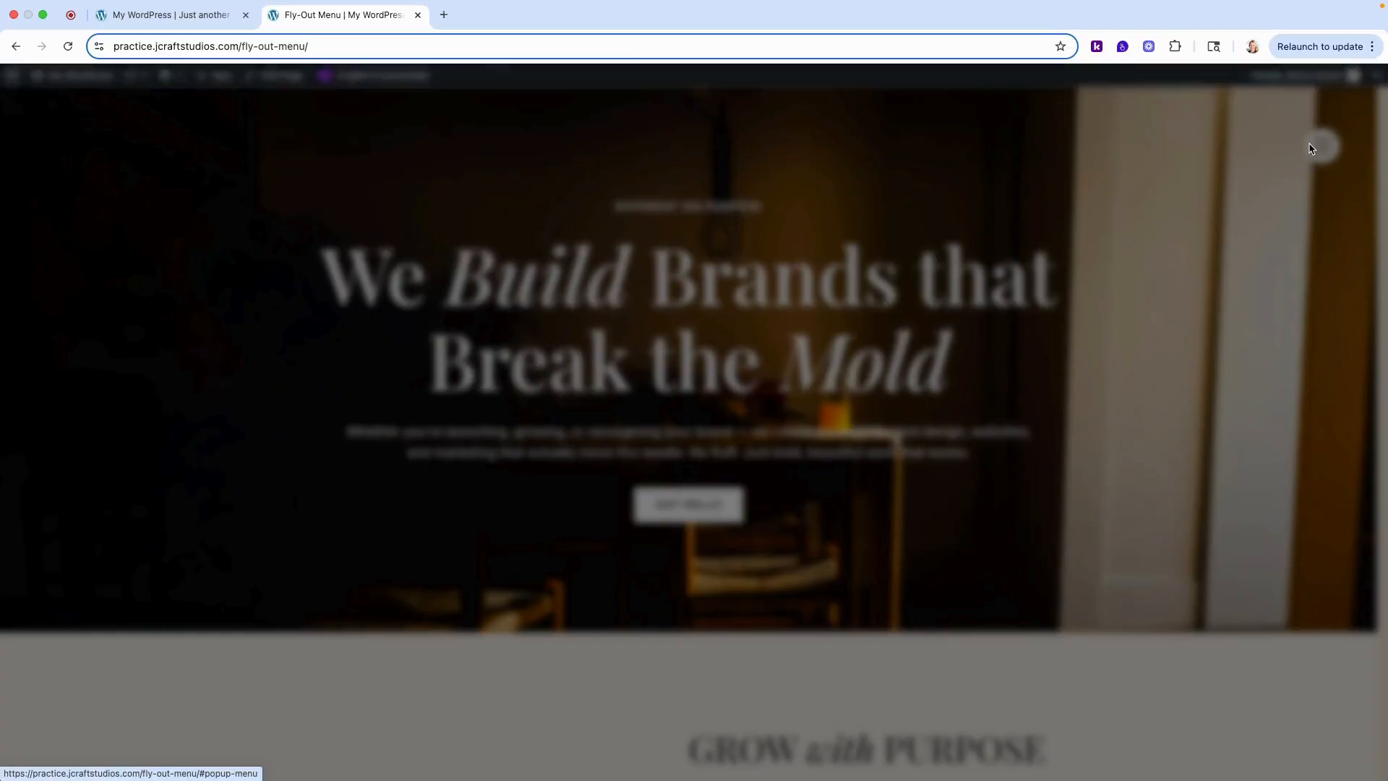